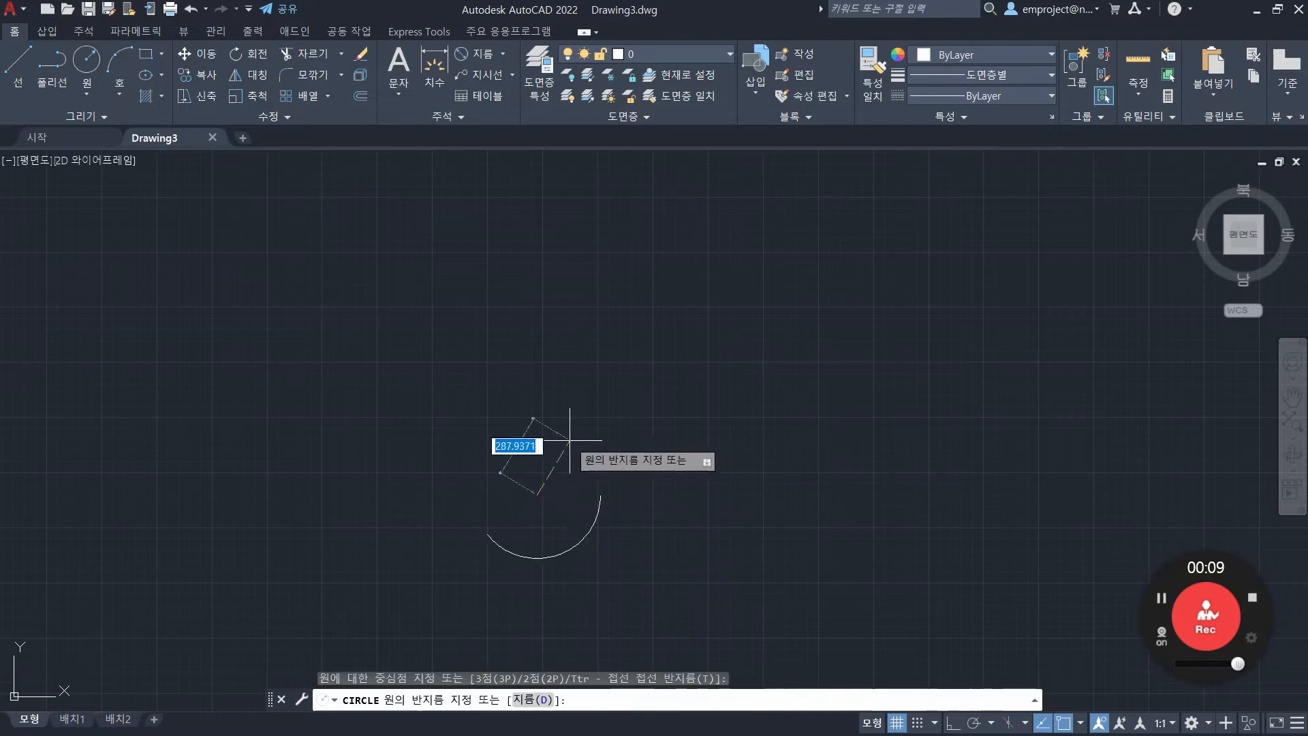
# - Draw a circle below the middle of the drawing area and a small rectangle up and to its right
pyautogui.click(570, 424)
pyautogui.click(145, 55)
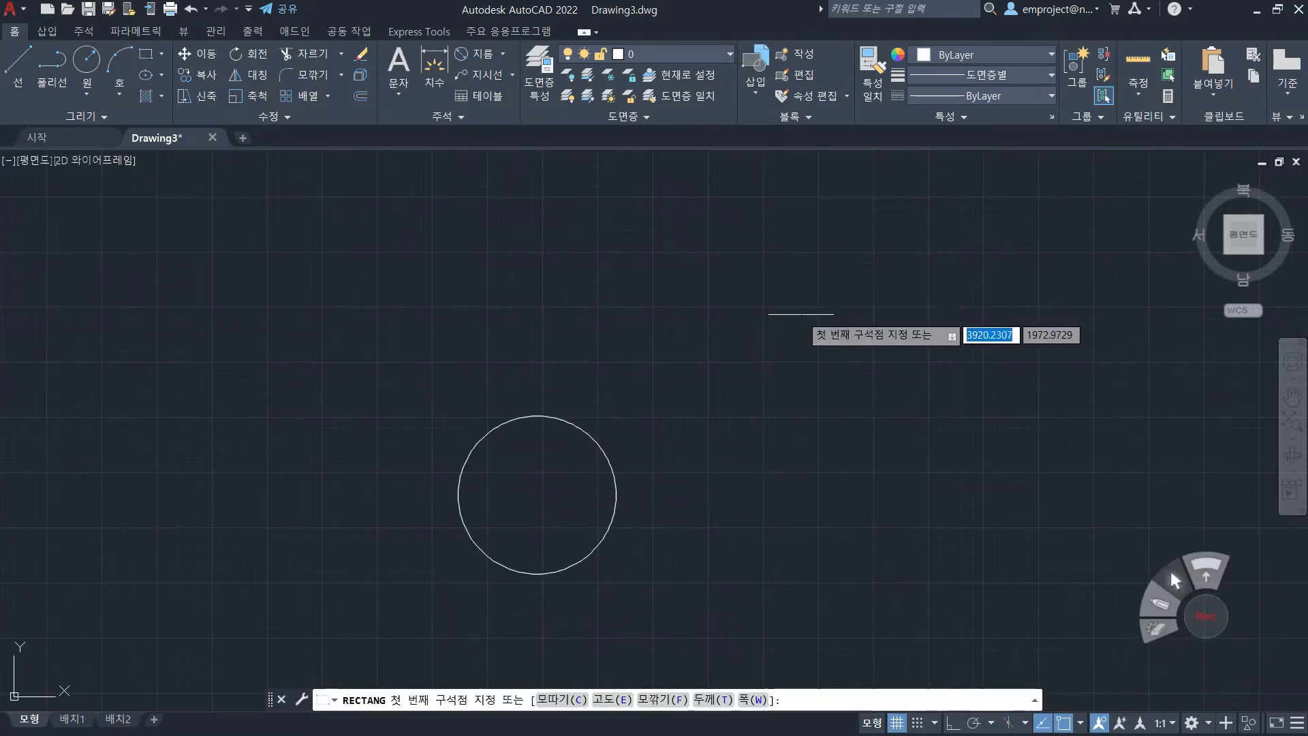
pyautogui.click(735, 291)
pyautogui.click(825, 352)
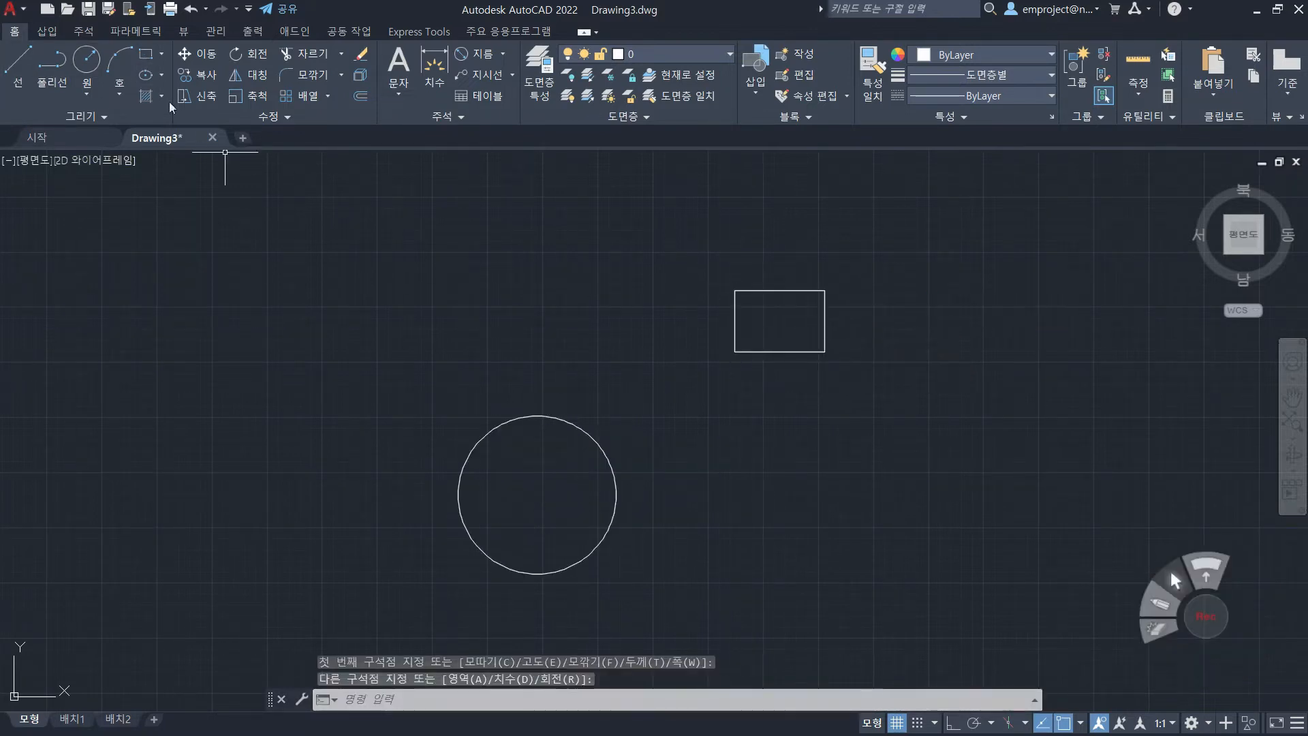
# - Draw a closed four-sided shape from connected lines just above the circle and end the Line command
pyautogui.click(18, 68)
pyautogui.click(625, 340)
pyautogui.click(597, 268)
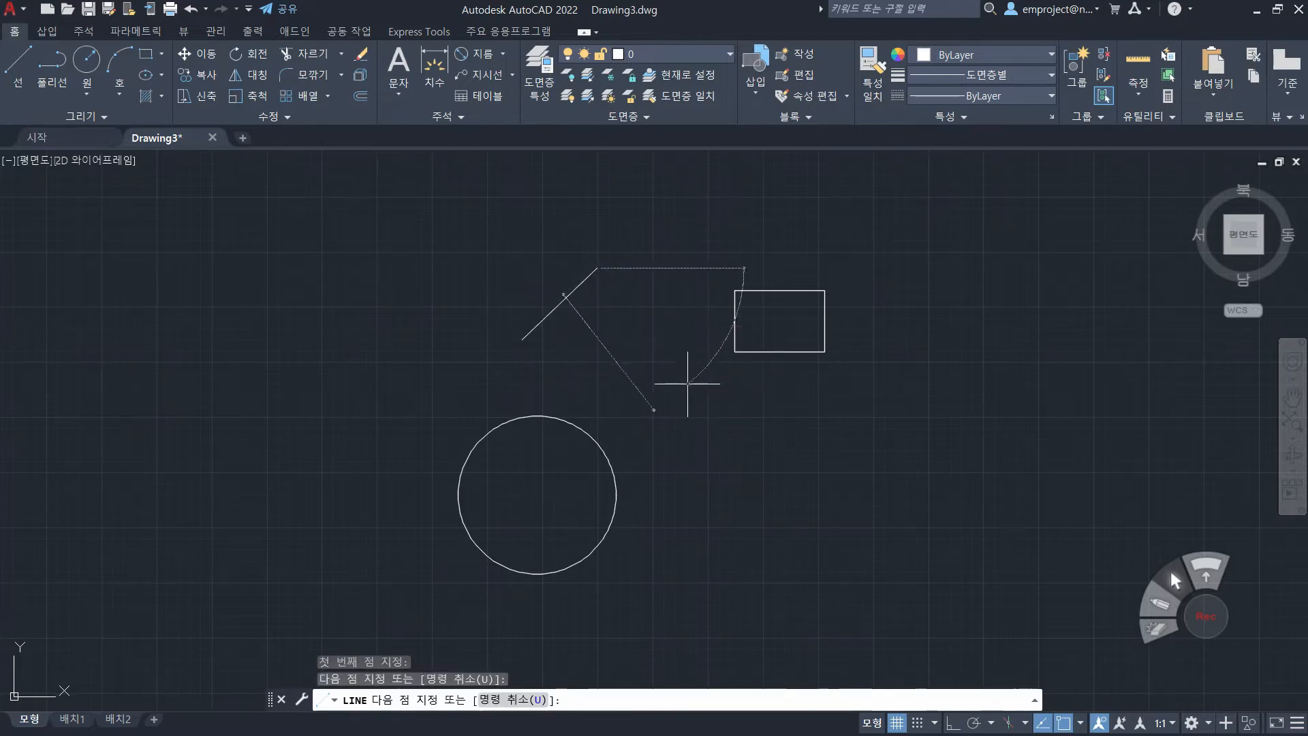
pyautogui.click(688, 384)
pyautogui.click(593, 395)
pyautogui.click(523, 340)
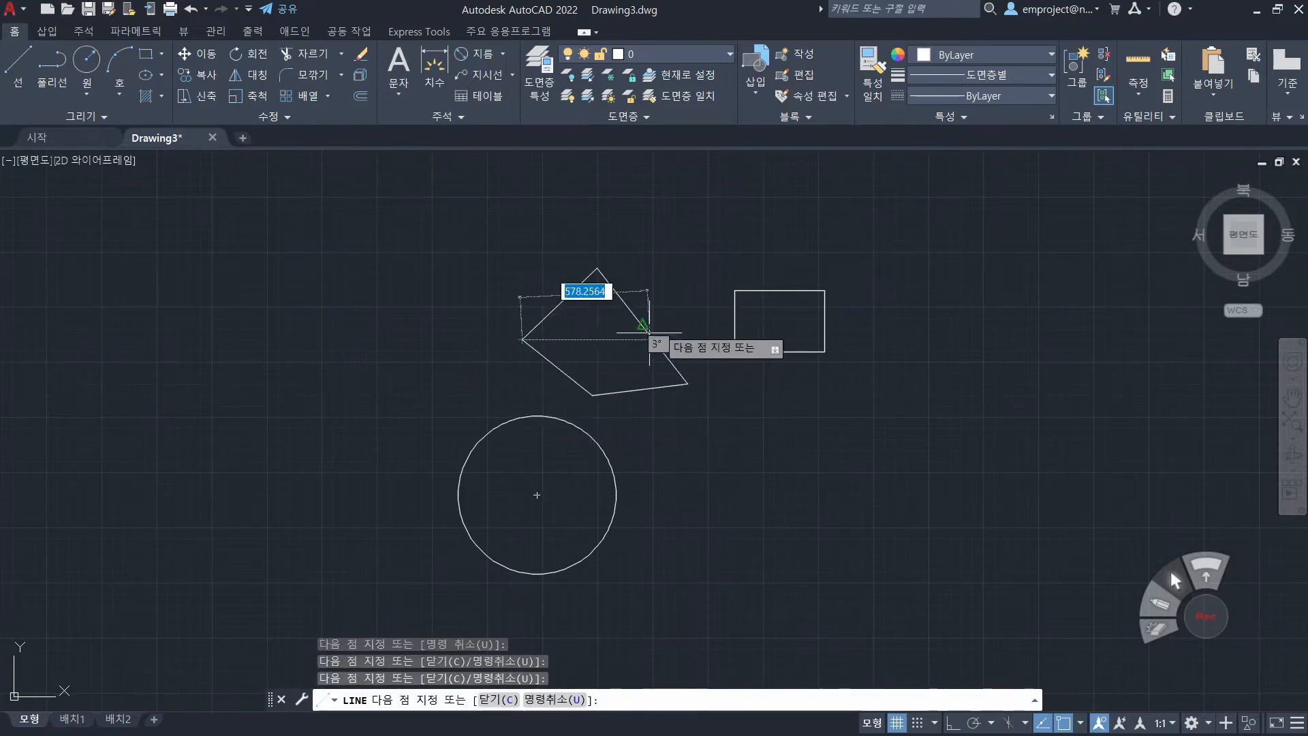
pyautogui.press('Escape')
pyautogui.press('Escape')
pyautogui.press('Escape')
pyautogui.press('Escape')
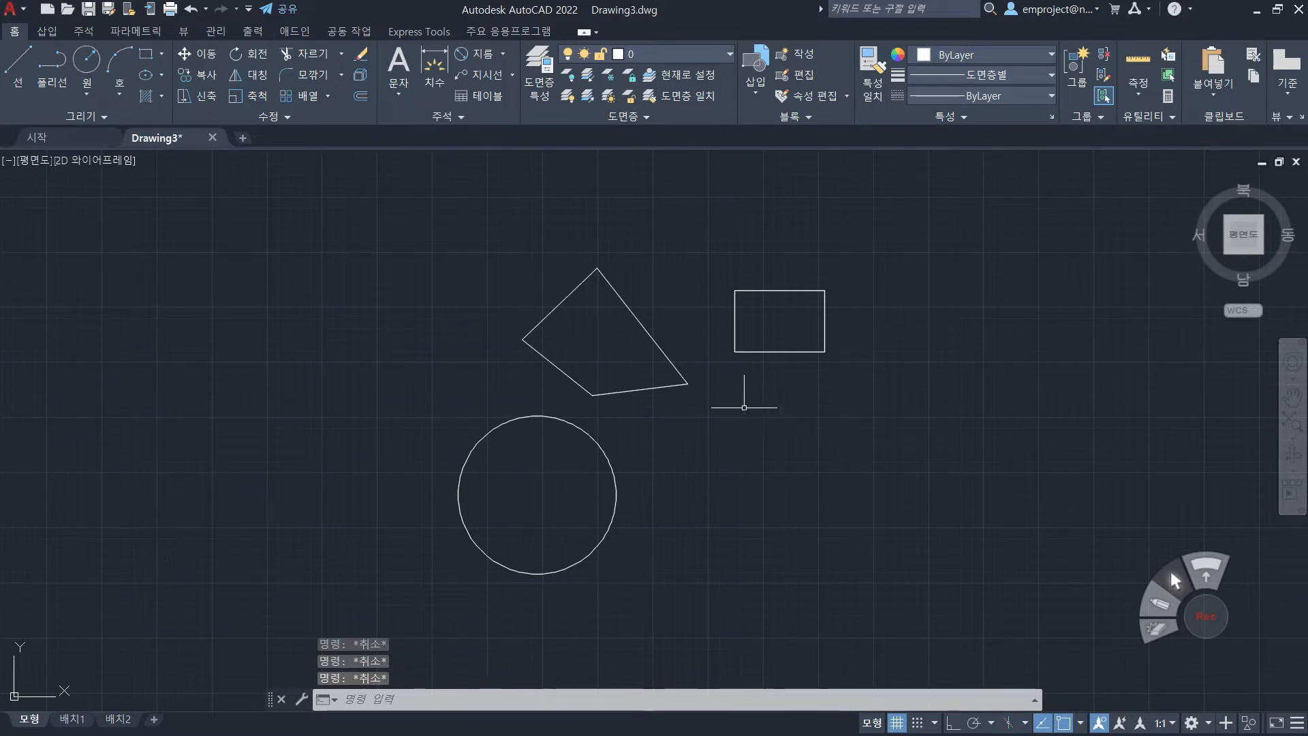
pyautogui.click(1158, 603)
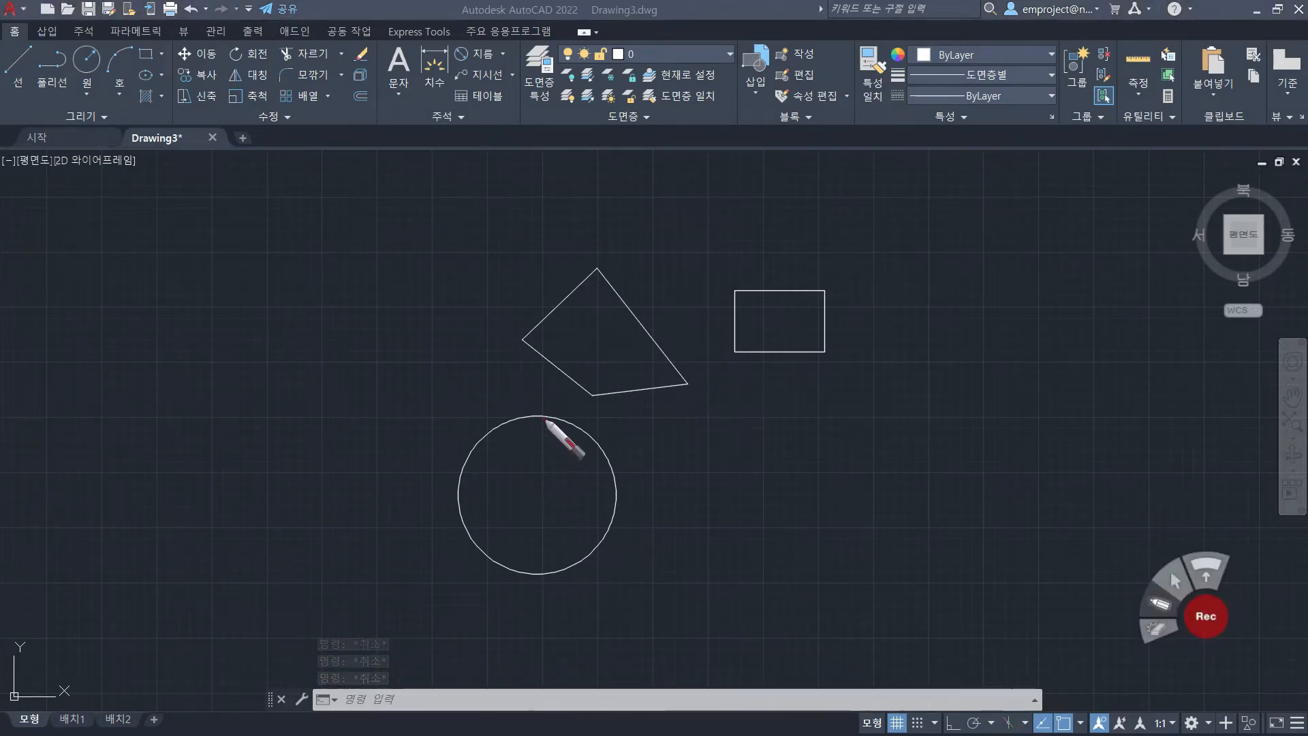
pyautogui.moveTo(547, 421)
pyautogui.mouseDown()
pyautogui.moveTo(536, 591)
pyautogui.moveTo(543, 431)
pyautogui.mouseUp()
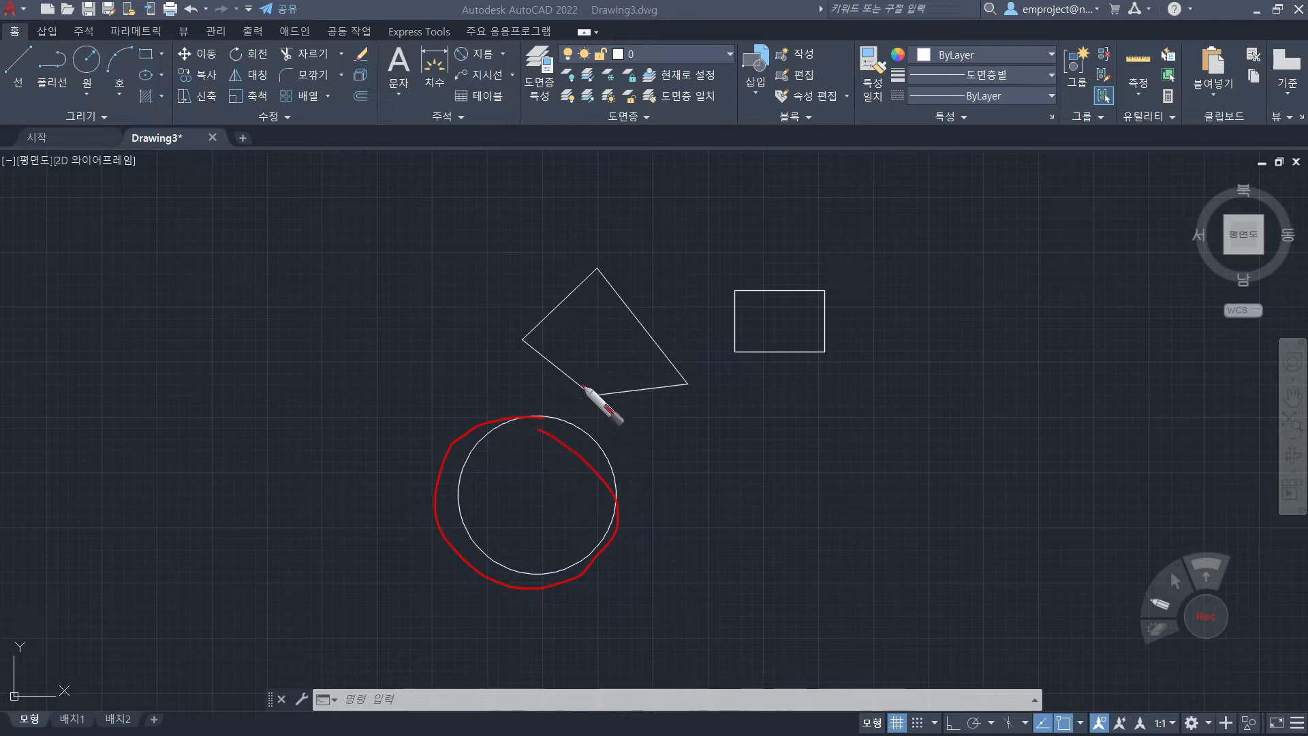
pyautogui.moveTo(607, 276)
pyautogui.mouseDown()
pyautogui.moveTo(742, 420)
pyautogui.moveTo(578, 277)
pyautogui.mouseUp()
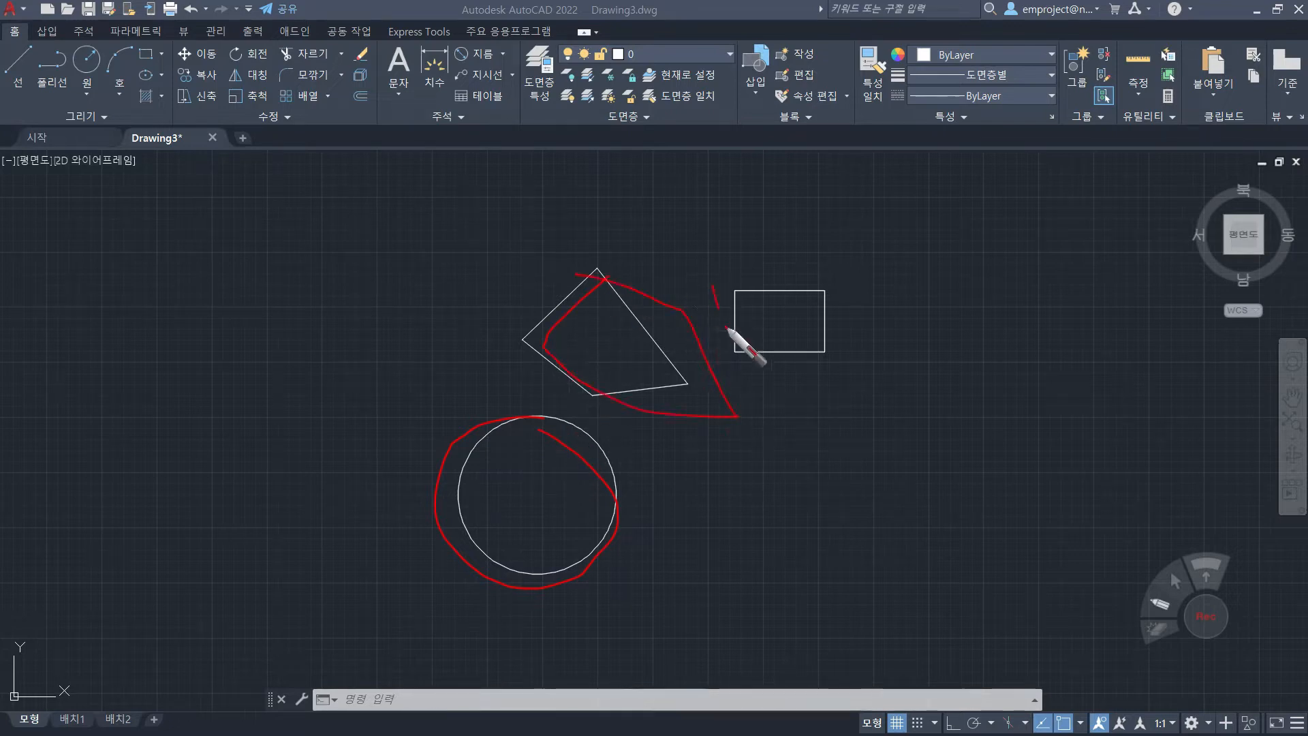
pyautogui.moveTo(727, 328)
pyautogui.mouseDown()
pyautogui.moveTo(817, 285)
pyautogui.moveTo(731, 344)
pyautogui.mouseUp()
pyautogui.click(1173, 580)
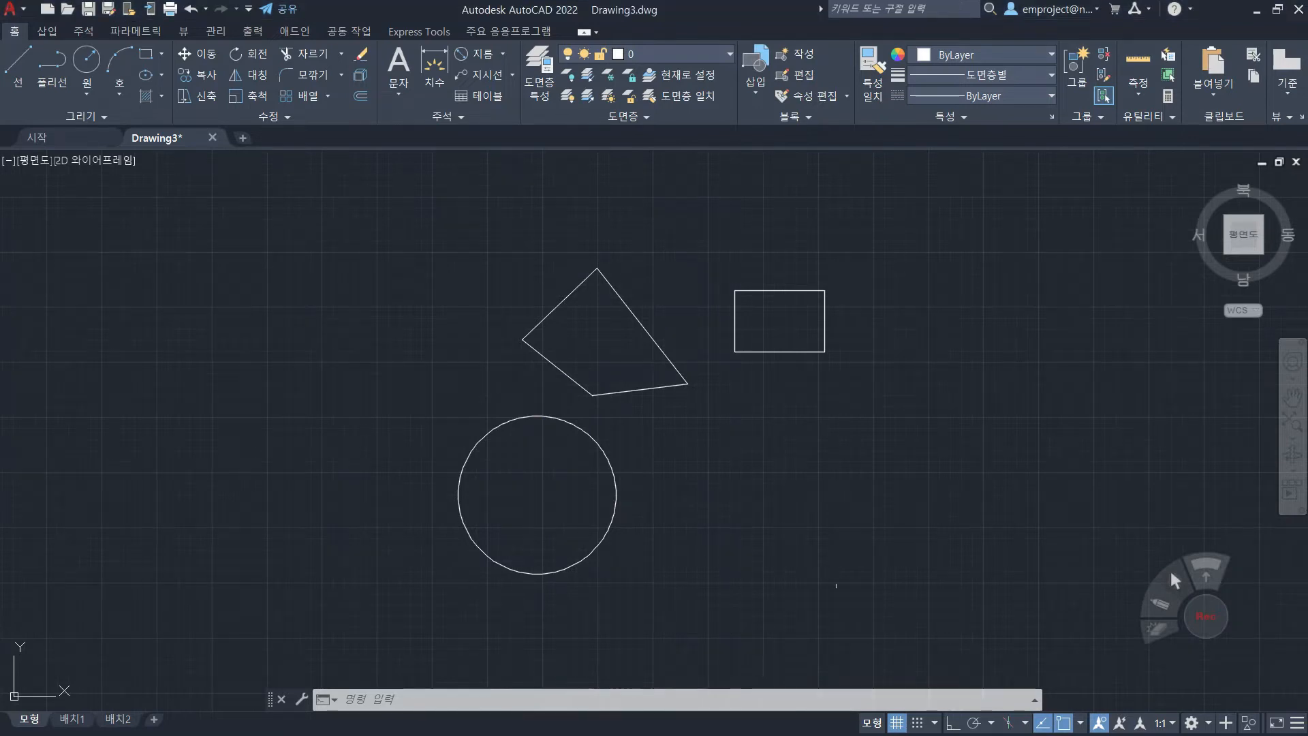
# - Select and erase the circle, the four-sided line shape and the rectangle so the drawing is empty
pyautogui.click(942, 591)
pyautogui.moveTo(547, 477); pyautogui.dragTo(368, 245)
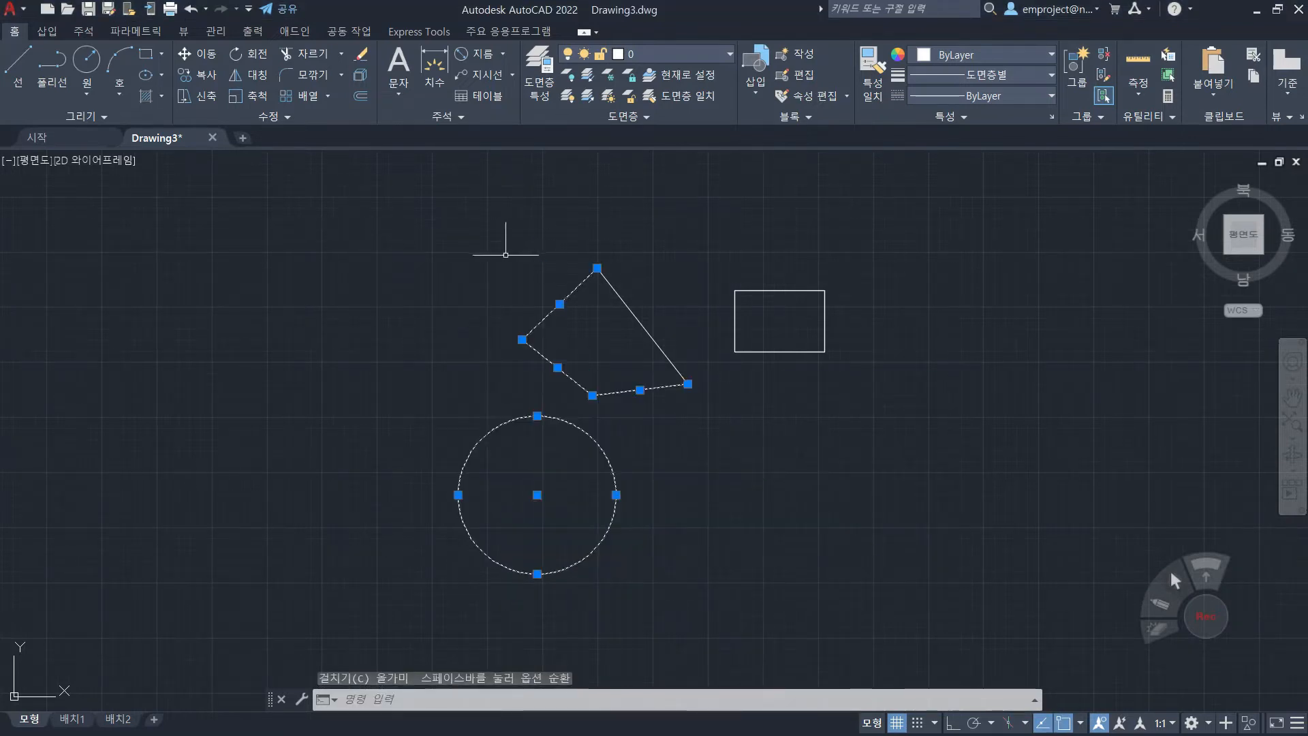
pyautogui.press('Delete')
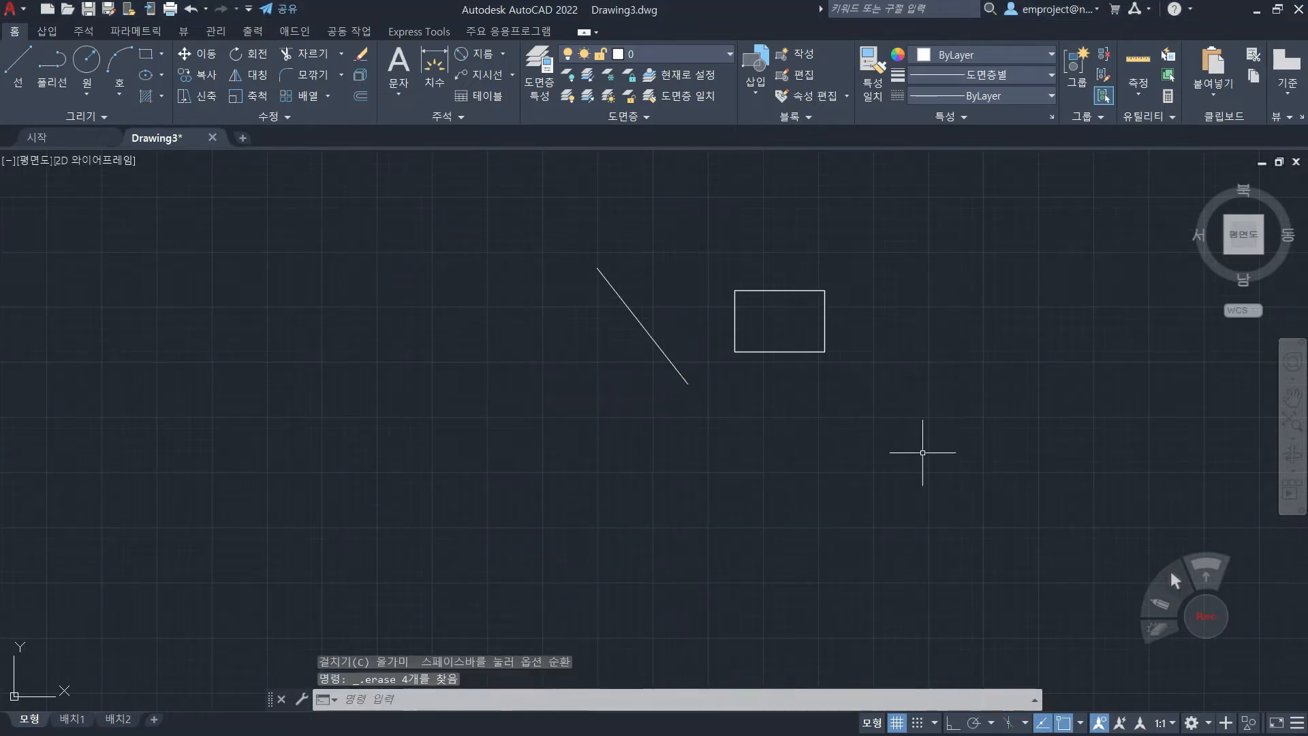
pyautogui.click(926, 497)
pyautogui.click(536, 200)
pyautogui.press('Delete')
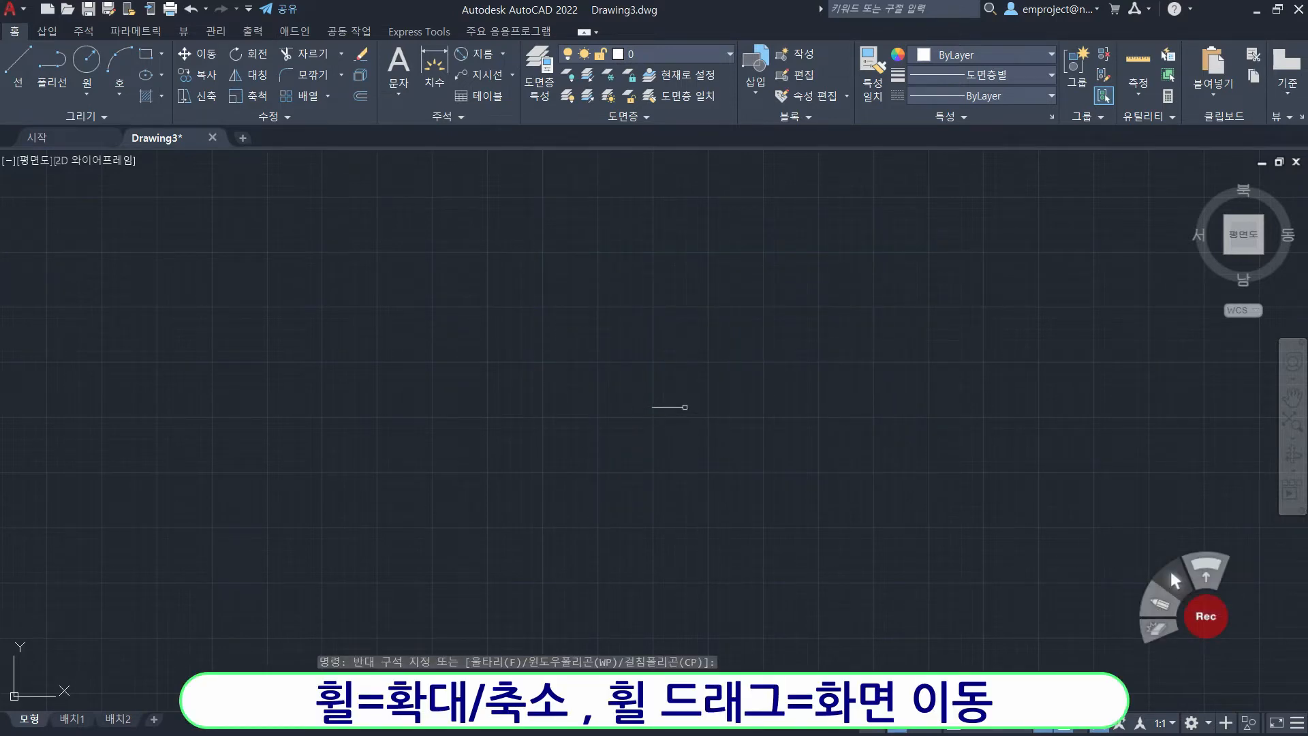
# - Draw a rectangle, wider than it is tall, near the middle of the empty drawing area
pyautogui.scroll(6, 548, 417)
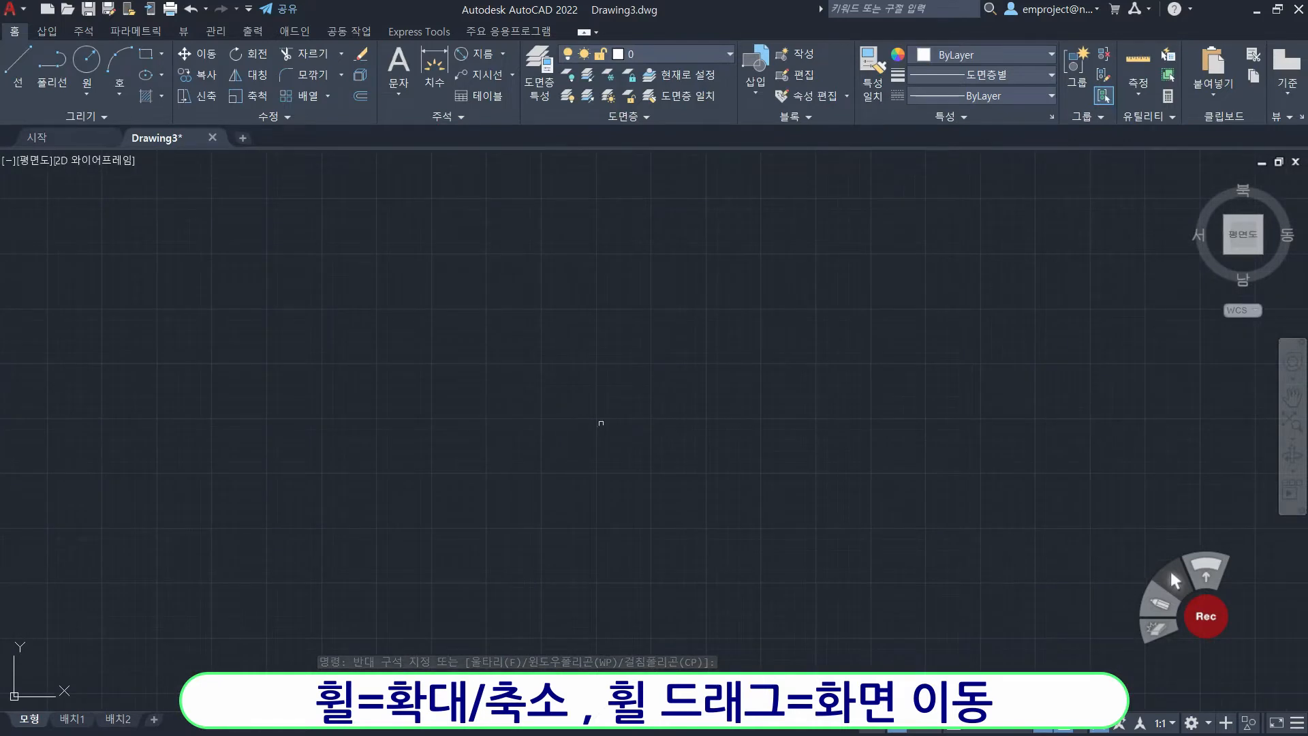
pyautogui.scroll(-2, 651, 423)
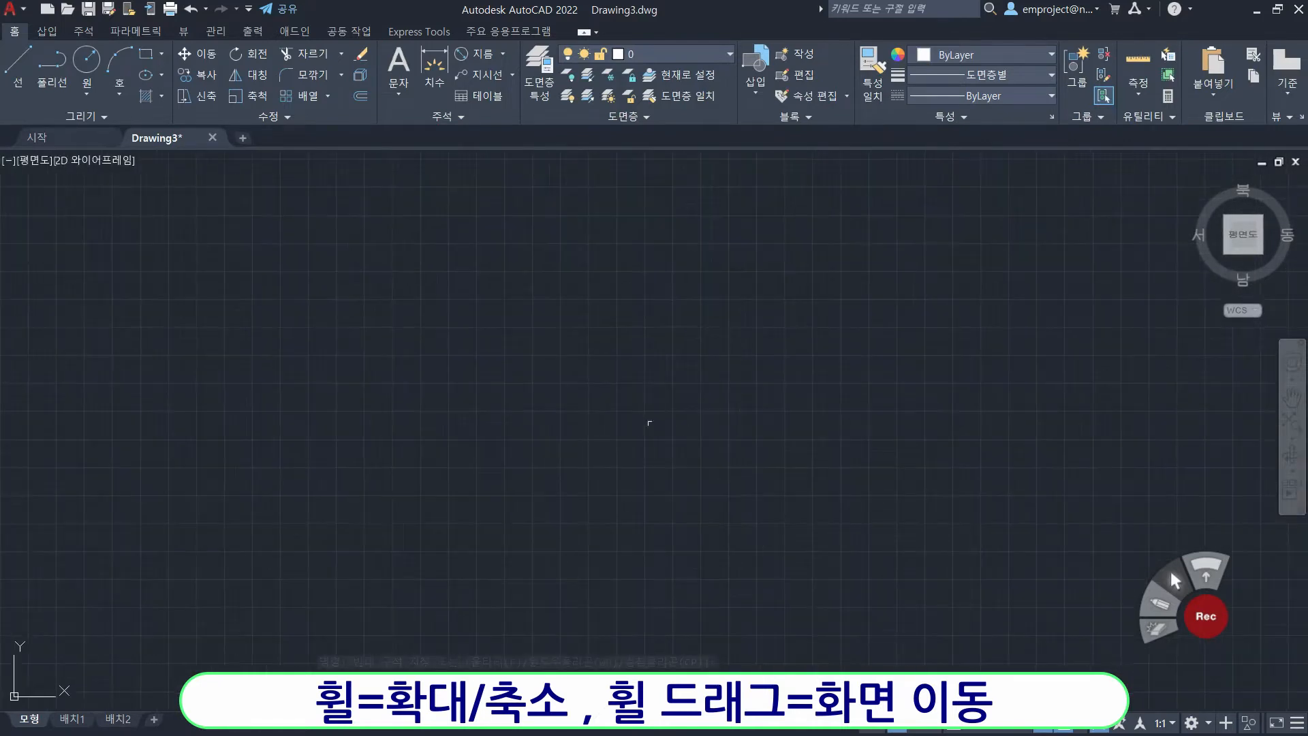
pyautogui.click(146, 53)
pyautogui.click(590, 357)
pyautogui.click(771, 476)
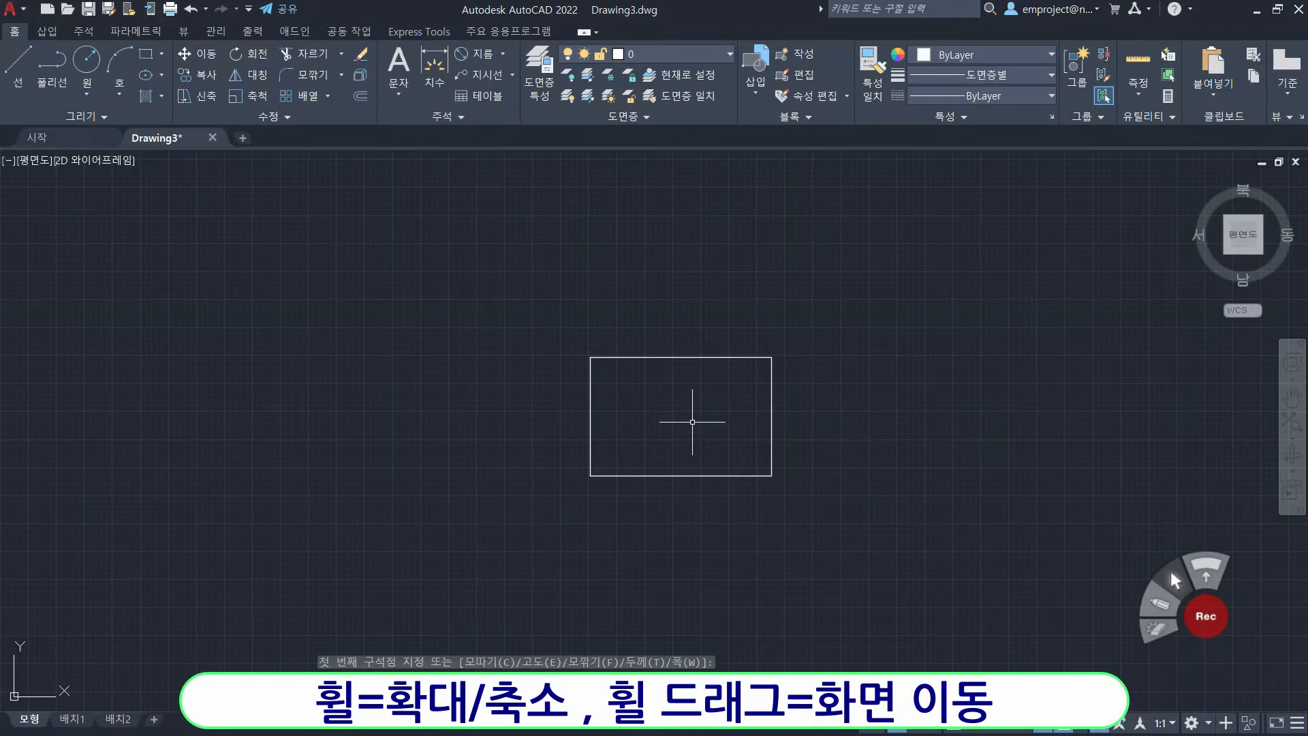
# - Zoom in and out on the rectangle and pan the view slightly
pyautogui.scroll(5, 692, 423)
pyautogui.scroll(-5, 692, 423)
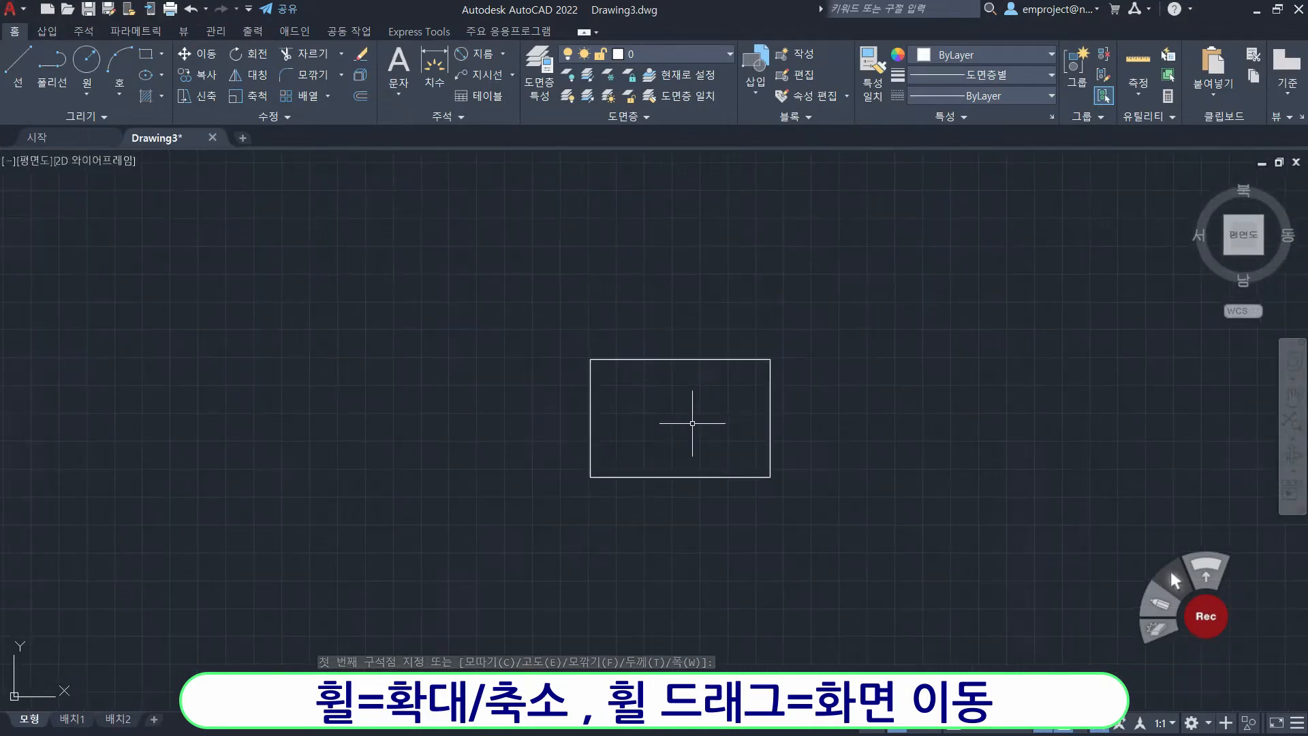
pyautogui.moveTo(701, 420); pyautogui.dragTo(733, 426, button='middle')
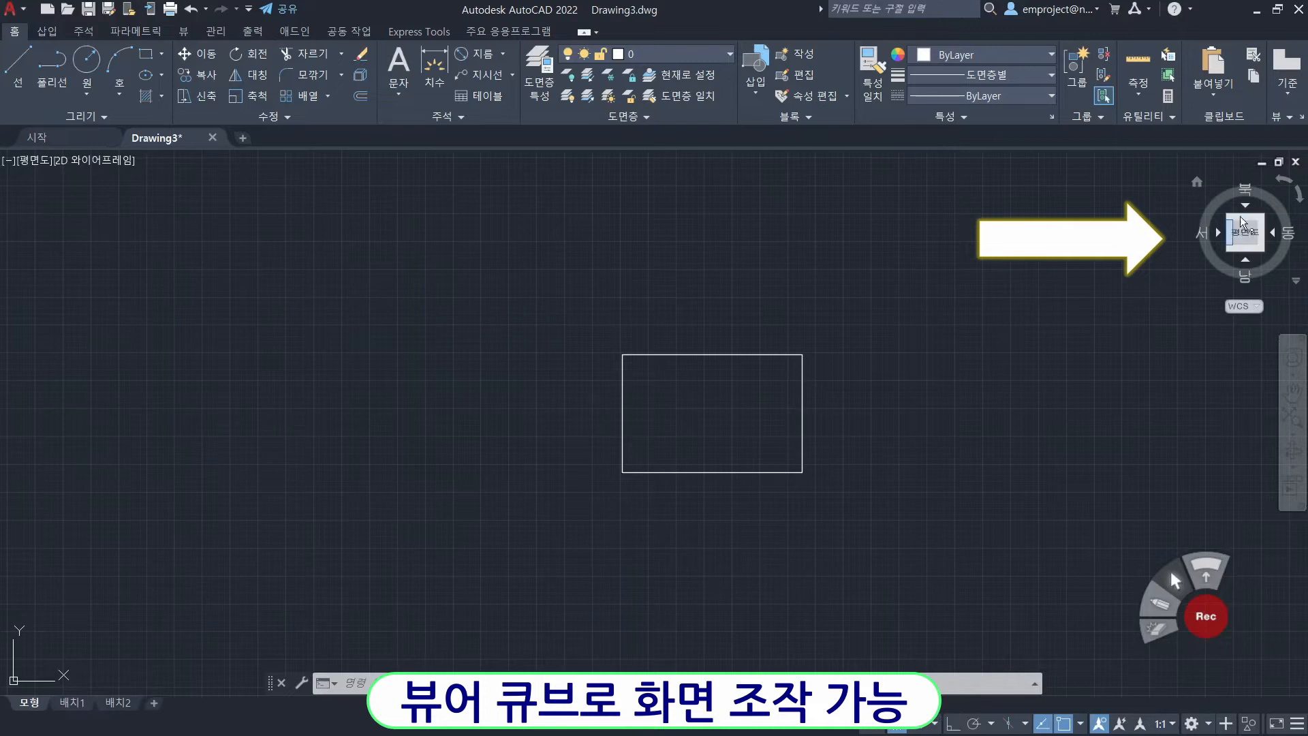
# - Orbit the rectangle with the ViewCube, view it from the back and the top, and rotate the top view upright with north up
pyautogui.moveTo(1244, 236); pyautogui.dragTo(1212, 7)
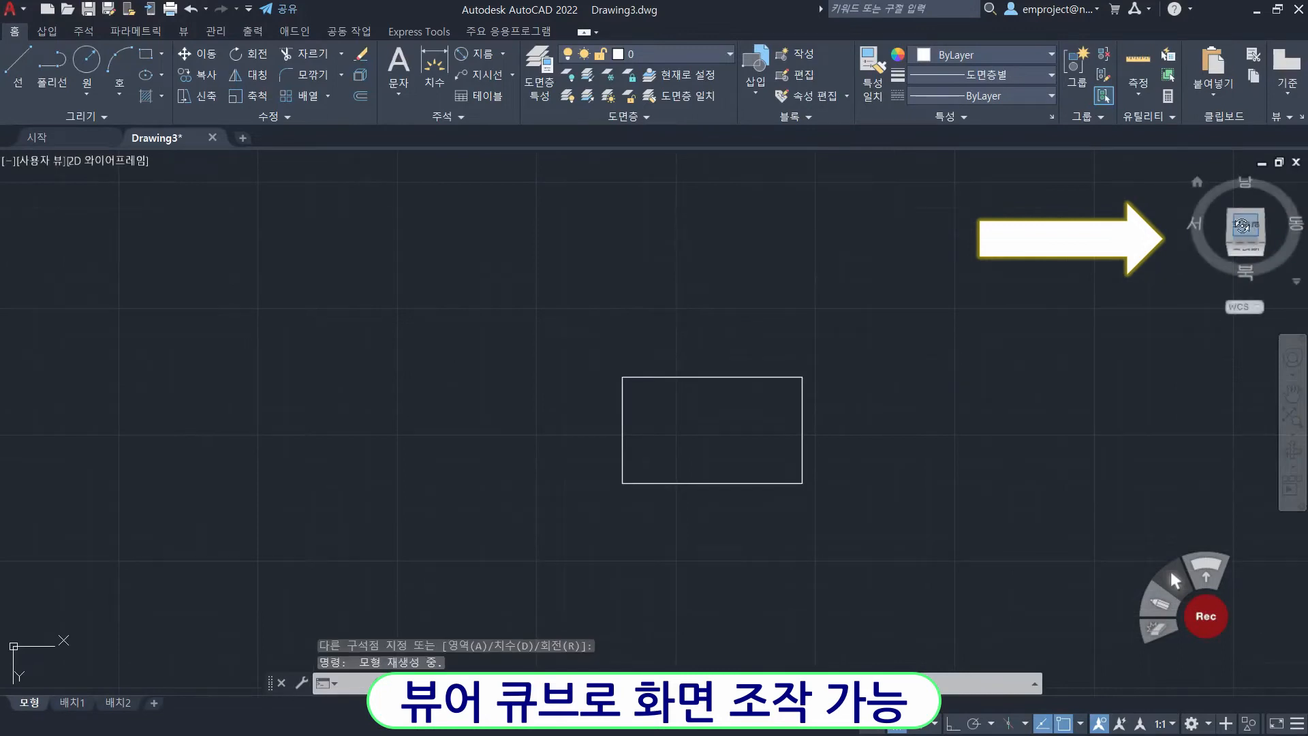
pyautogui.moveTo(1247, 229); pyautogui.dragTo(1243, 255)
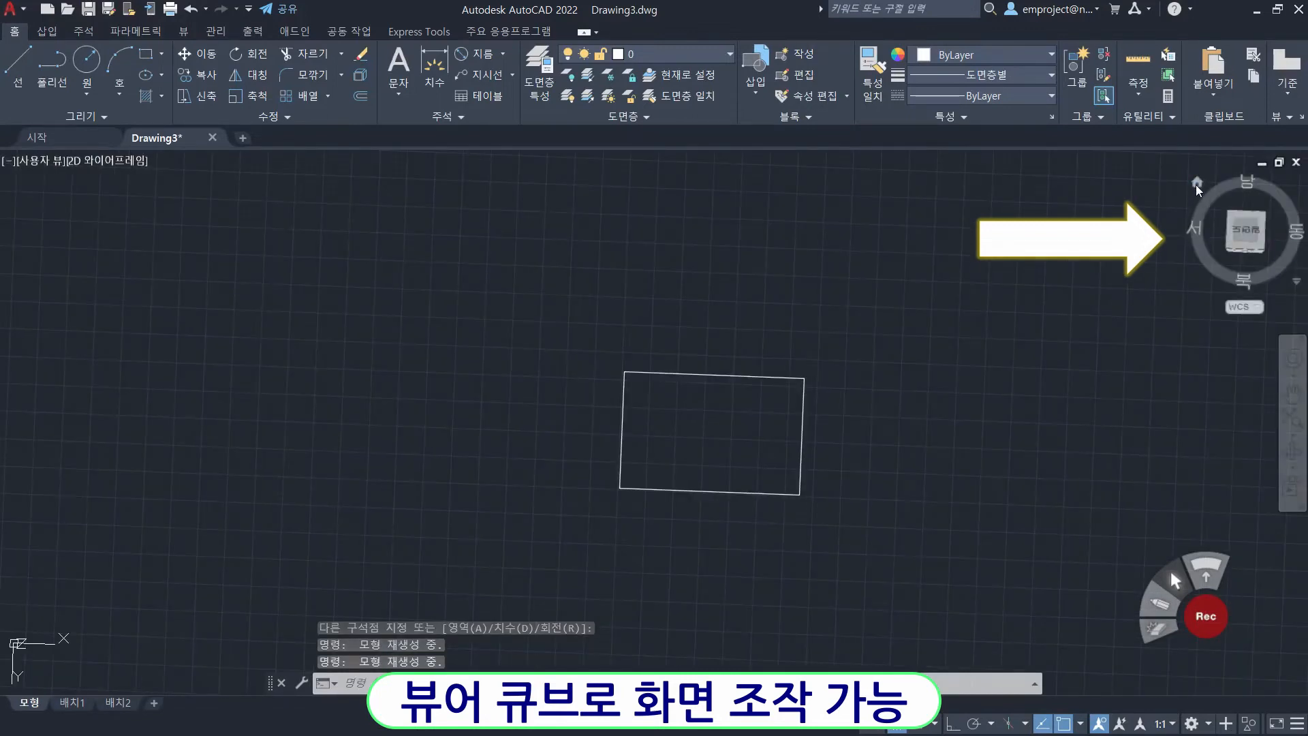
pyautogui.click(1197, 184)
pyautogui.click(1243, 229)
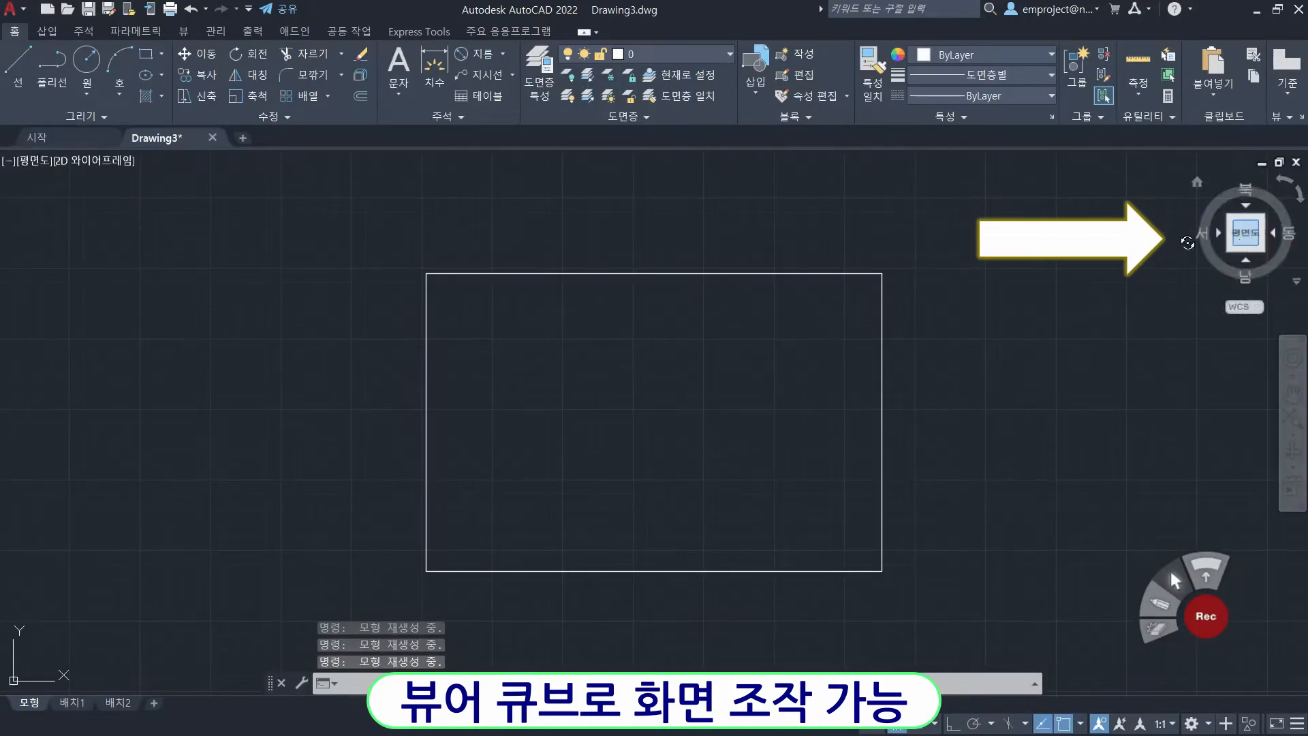
pyautogui.moveTo(1187, 243); pyautogui.dragTo(1269, 232)
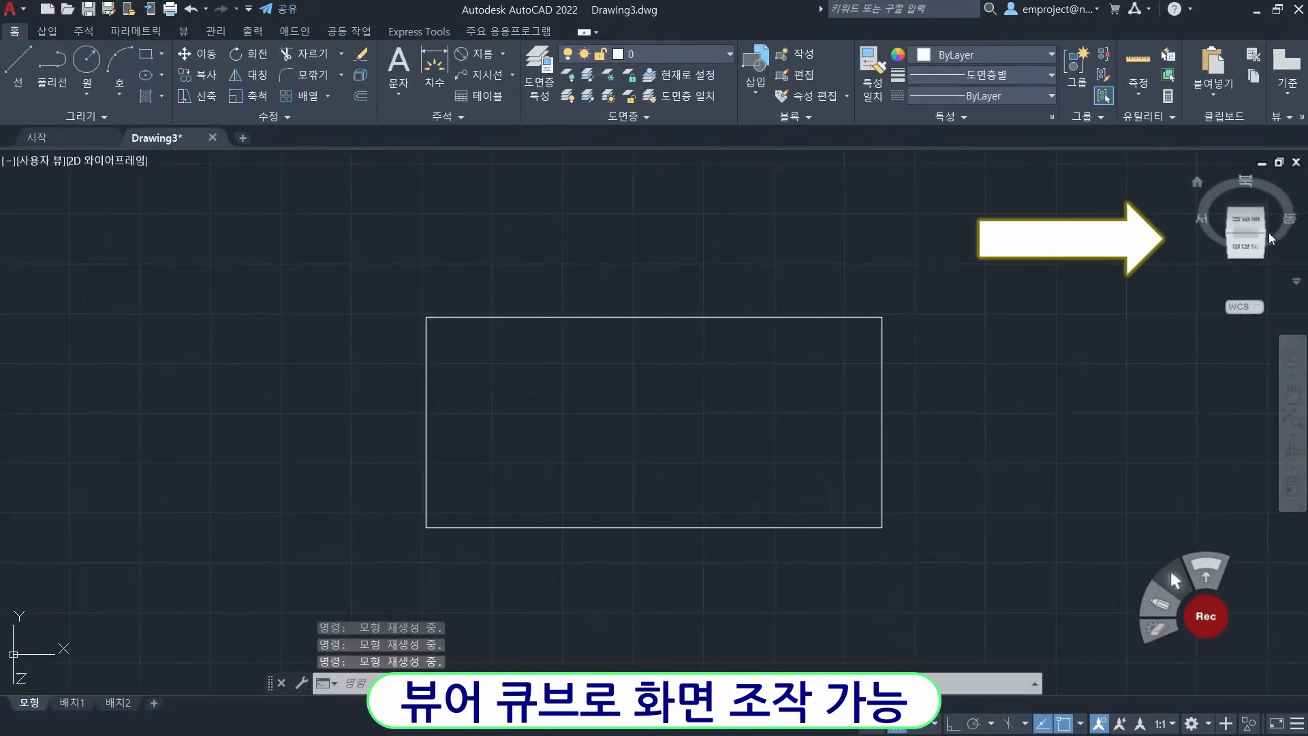
pyautogui.click(1249, 221)
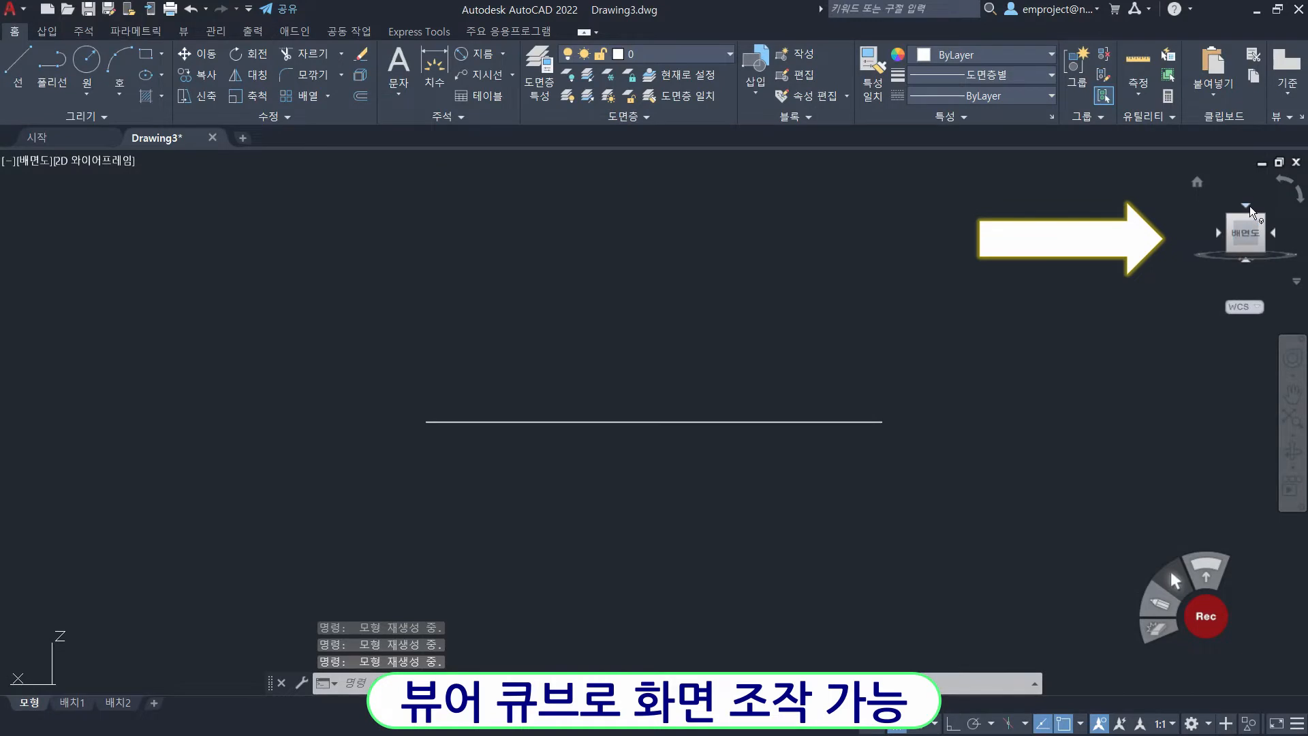
pyautogui.click(1250, 206)
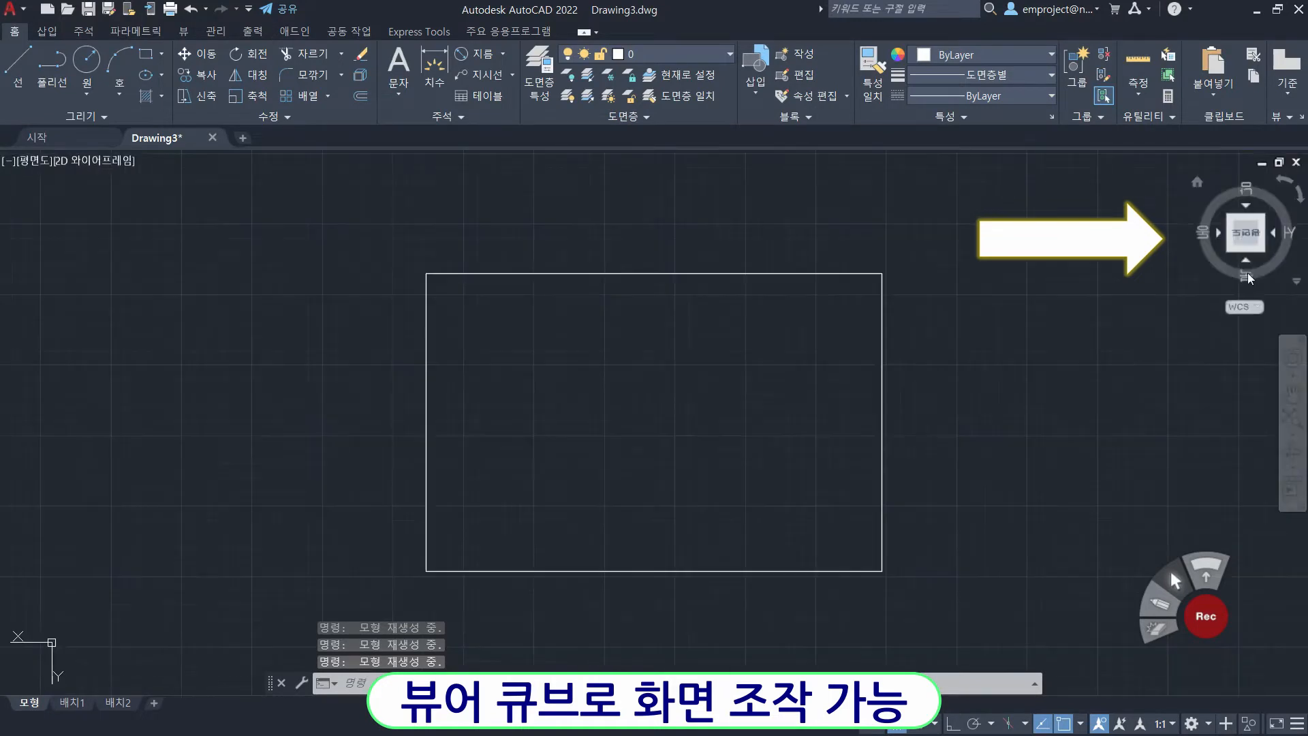
pyautogui.click(1303, 199)
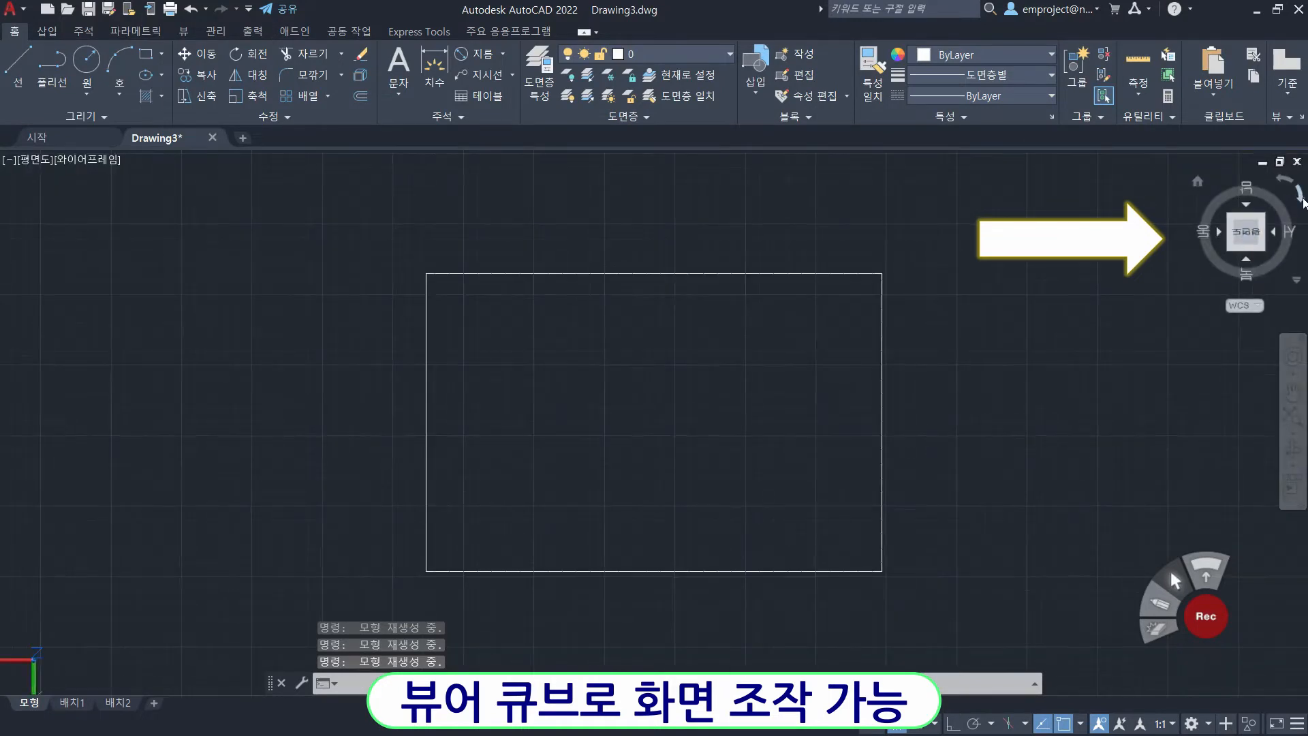
pyautogui.click(1302, 201)
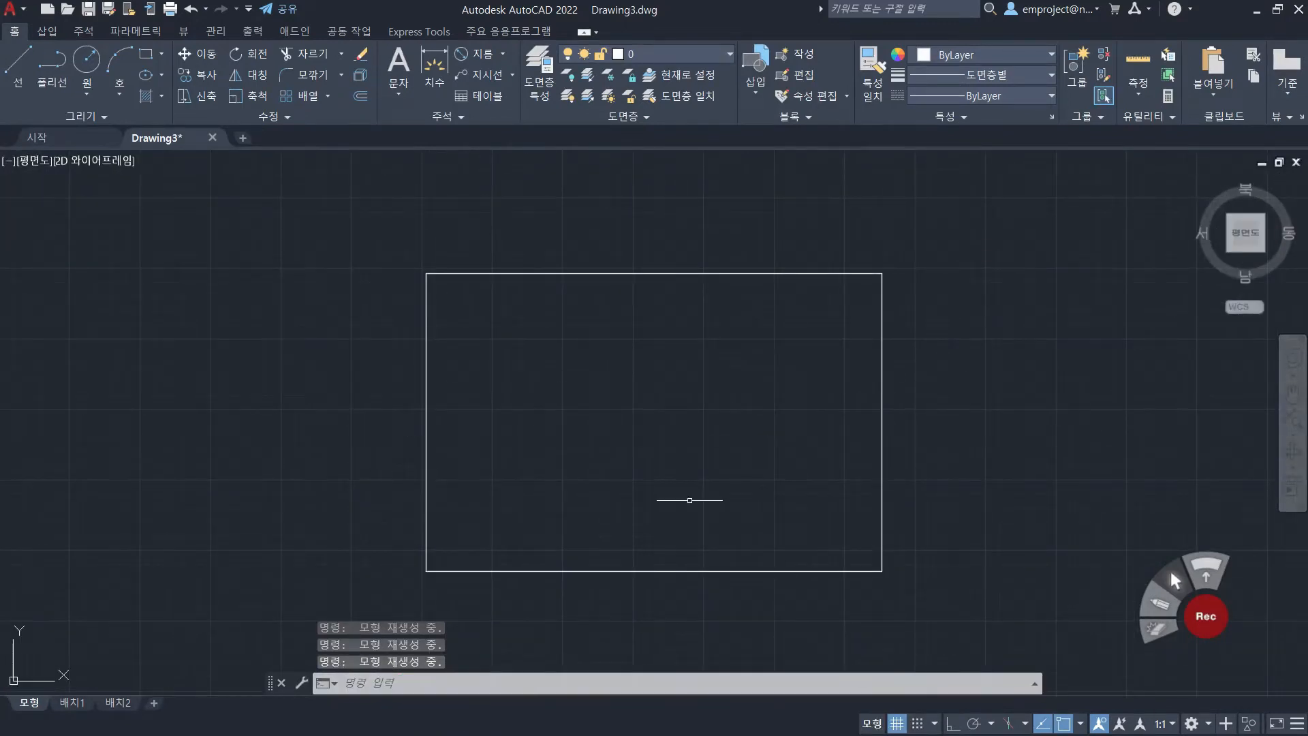
pyautogui.click(1206, 616)
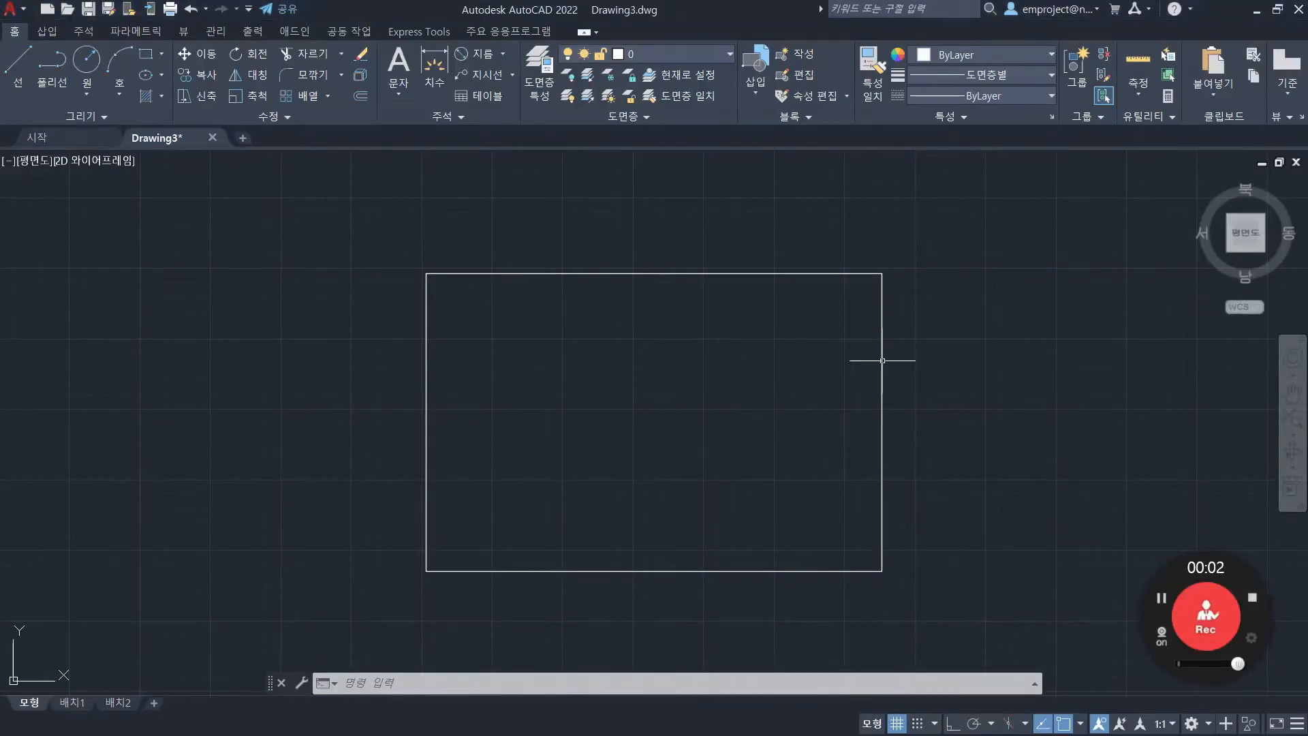
# - Select the rectangle with a crossing window and erase it
pyautogui.click(943, 600)
pyautogui.click(284, 201)
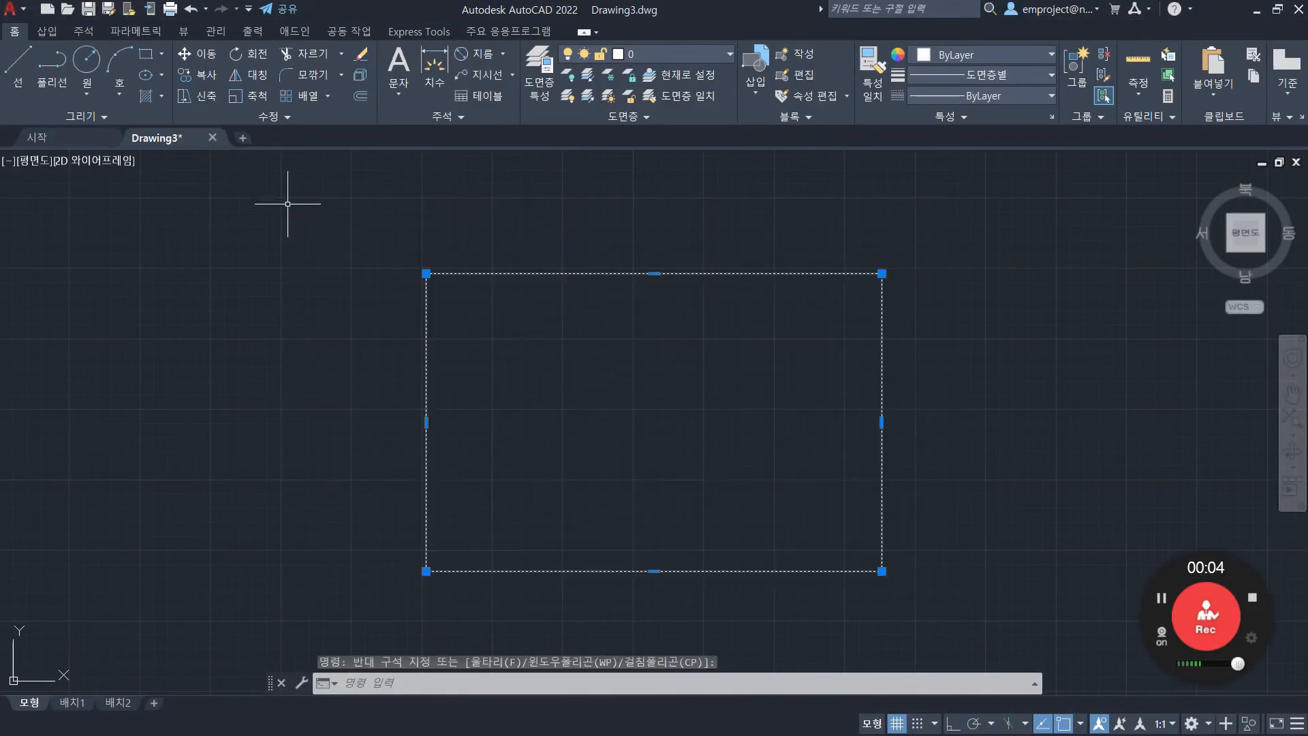
pyautogui.press('Delete')
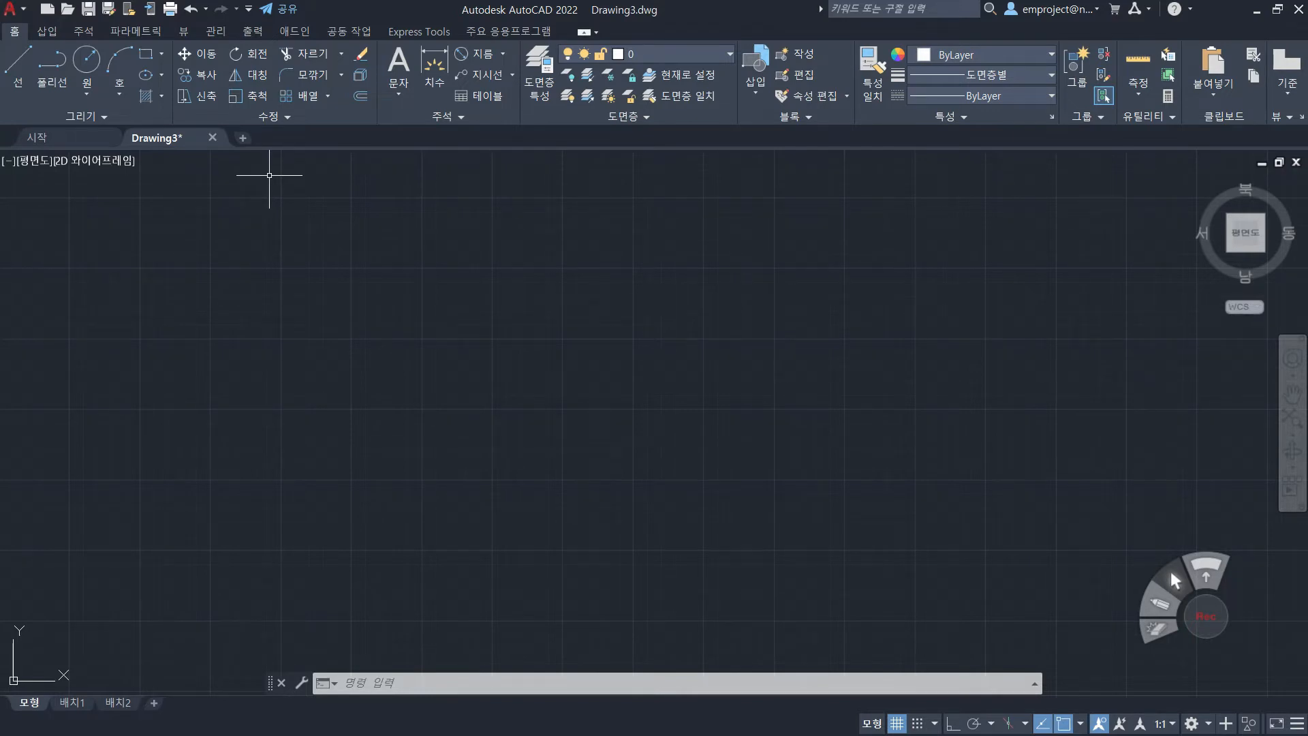
# - Draw an open chain of four connected line segments around the middle of the drawing area and end the Line command
pyautogui.click(19, 71)
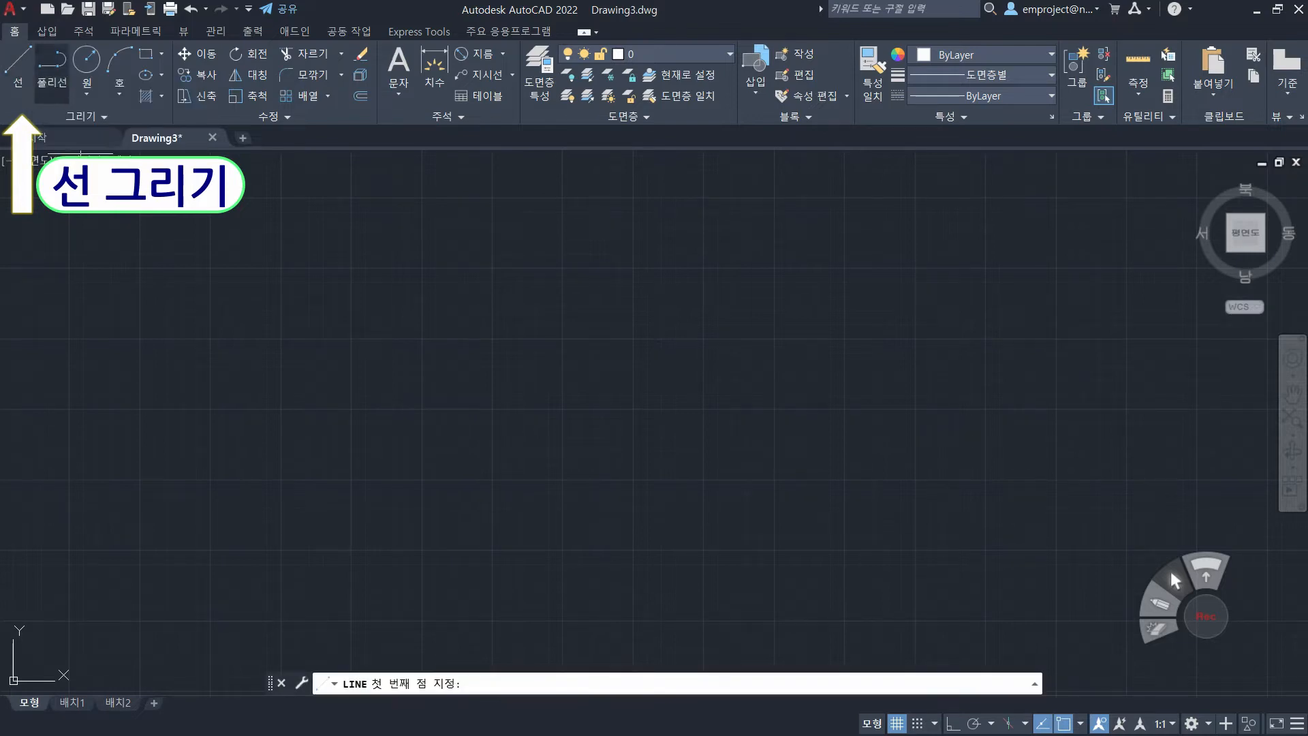
pyautogui.click(379, 362)
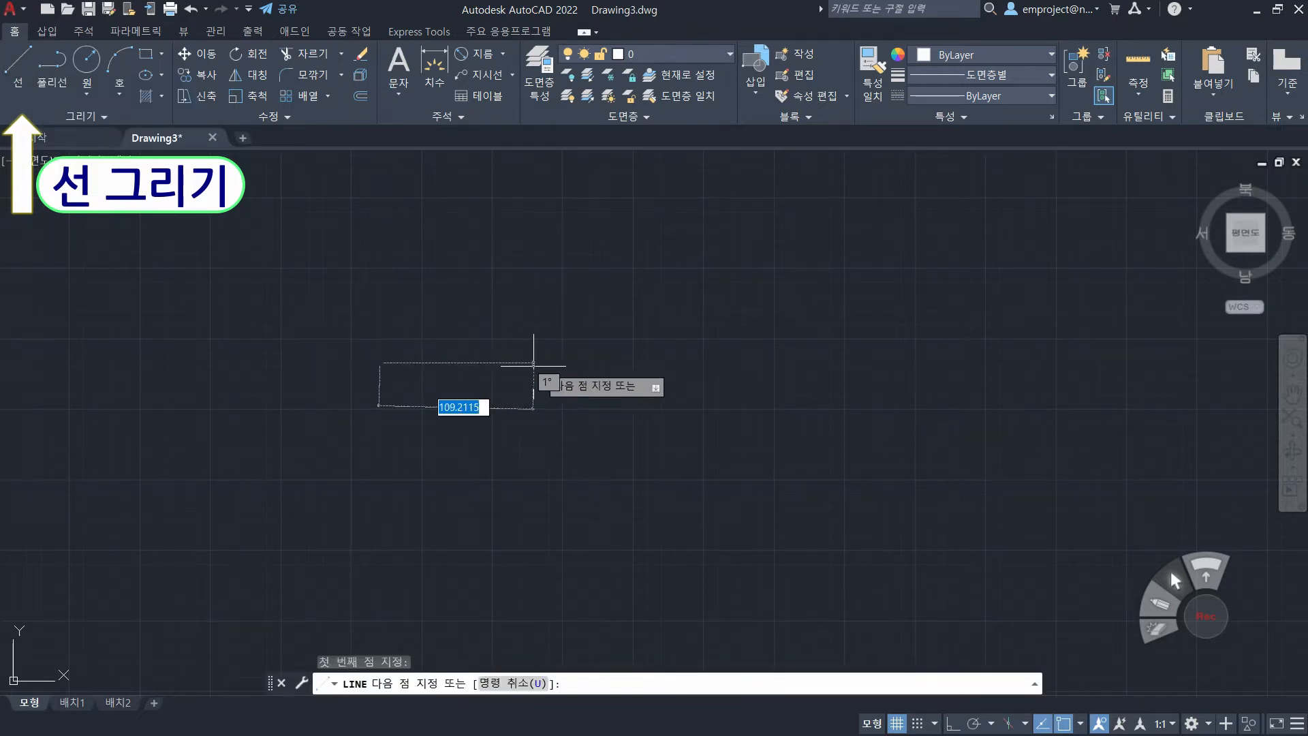
pyautogui.click(852, 324)
pyautogui.click(952, 504)
pyautogui.click(653, 594)
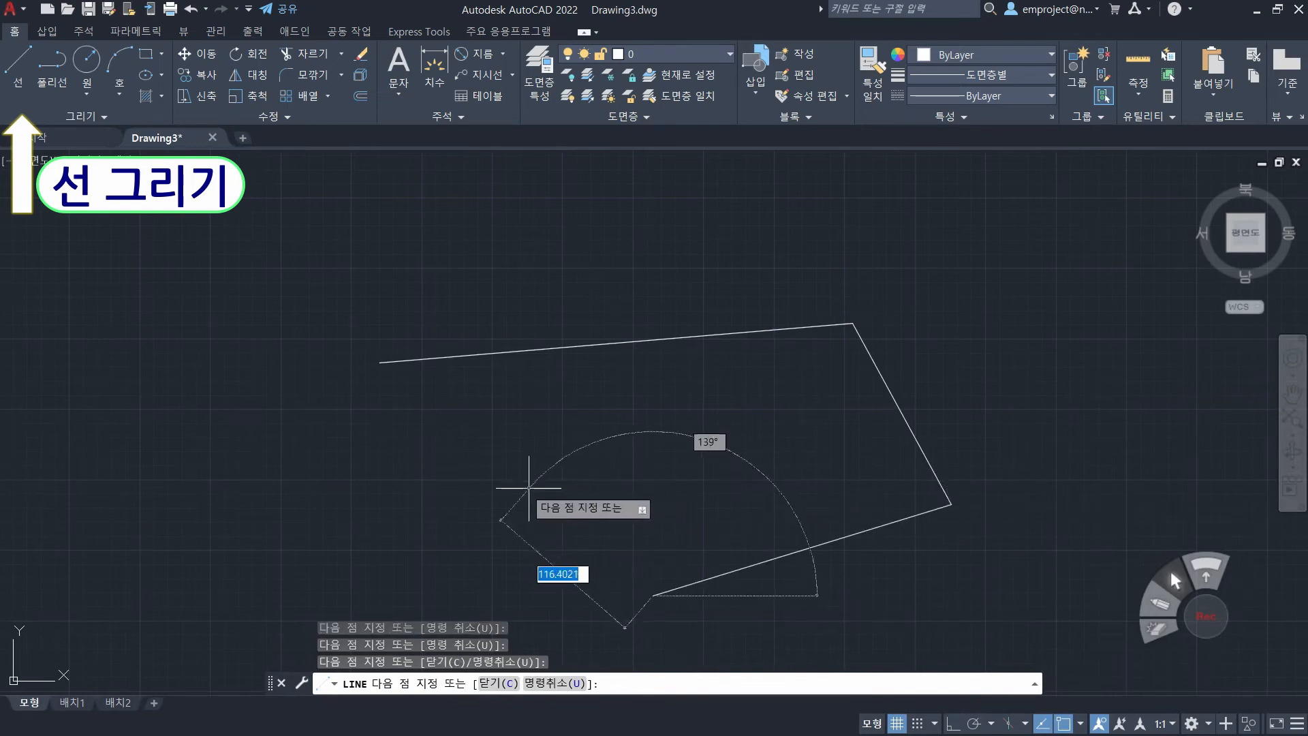
pyautogui.click(507, 486)
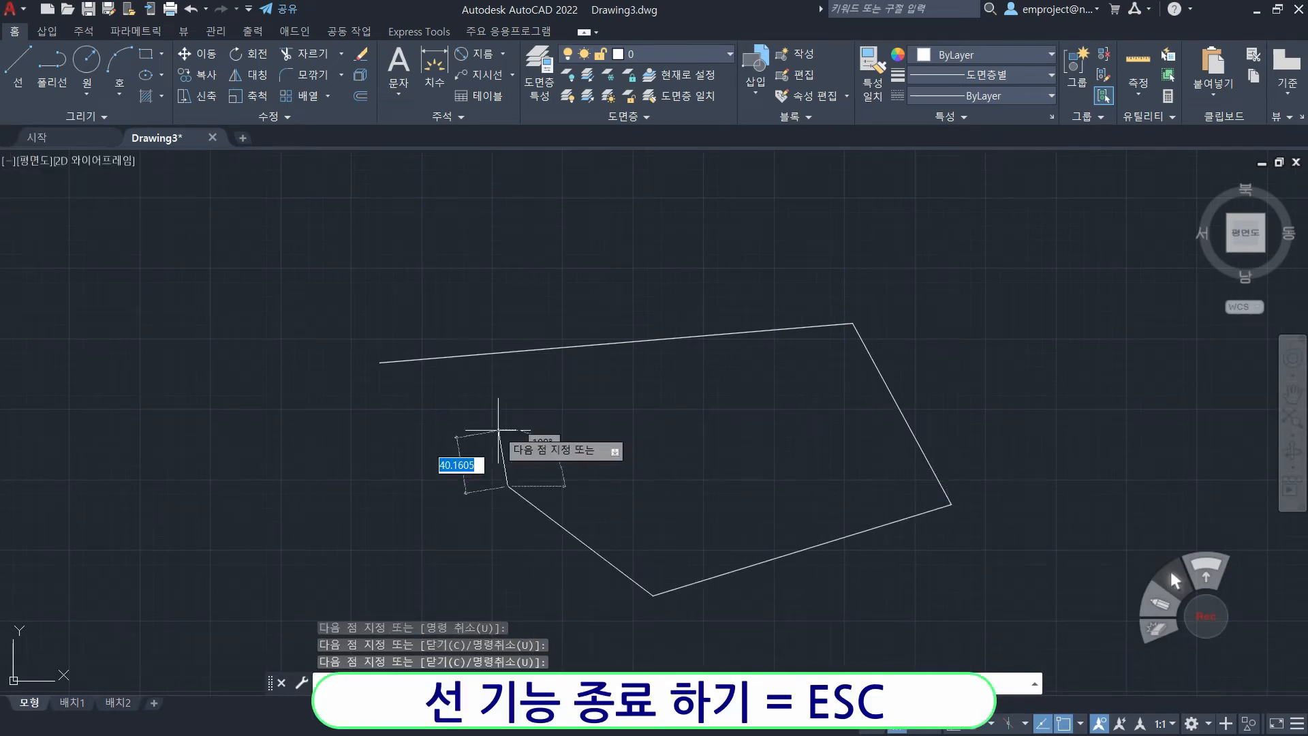
pyautogui.press('Escape')
pyautogui.press('Escape')
pyautogui.press('Escape')
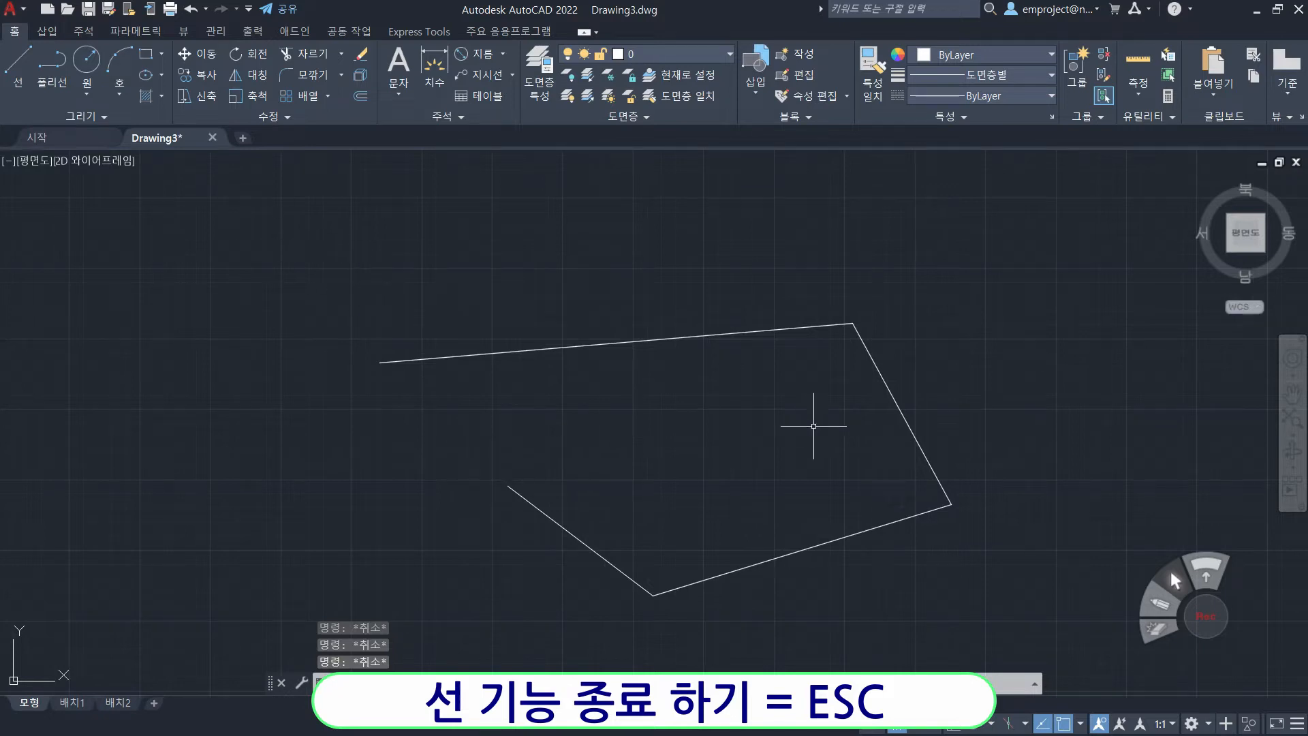
# - Select the four line segments individually and with crossing windows, try a crossing lasso selection, and clear the selection
pyautogui.click(792, 327)
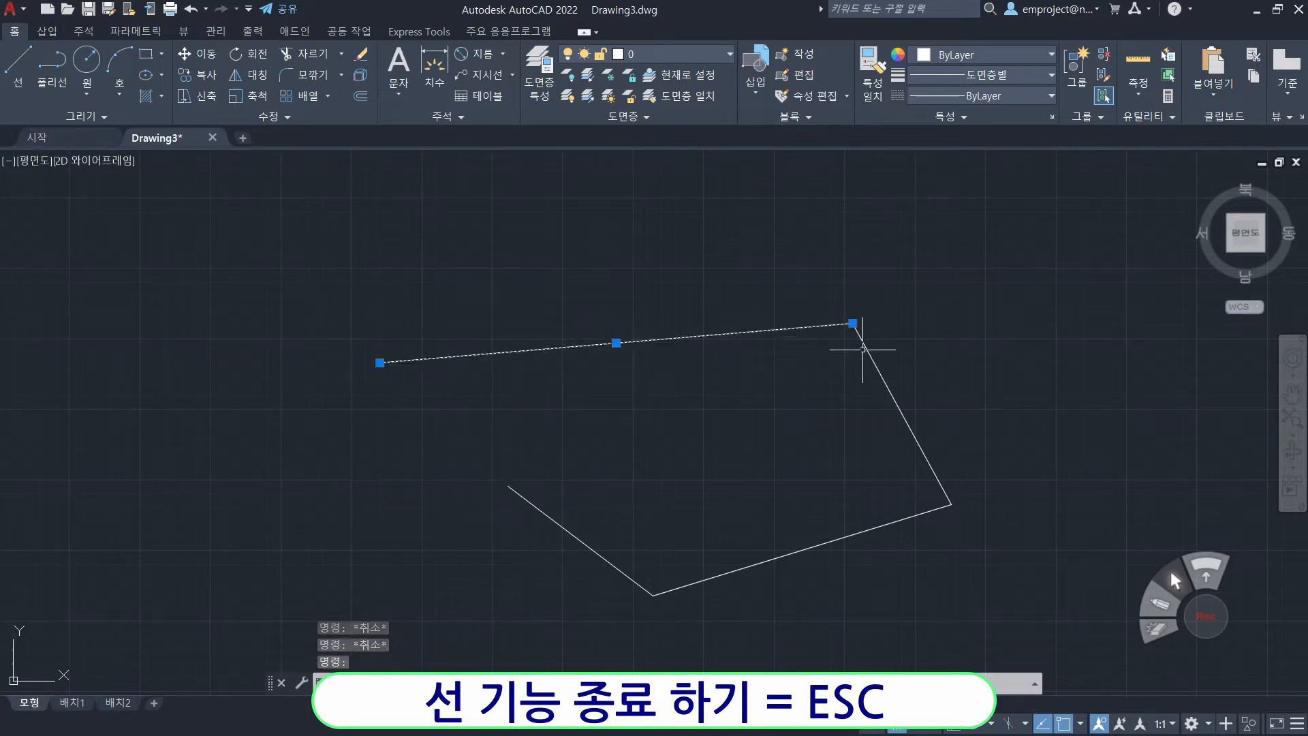
pyautogui.click(874, 343)
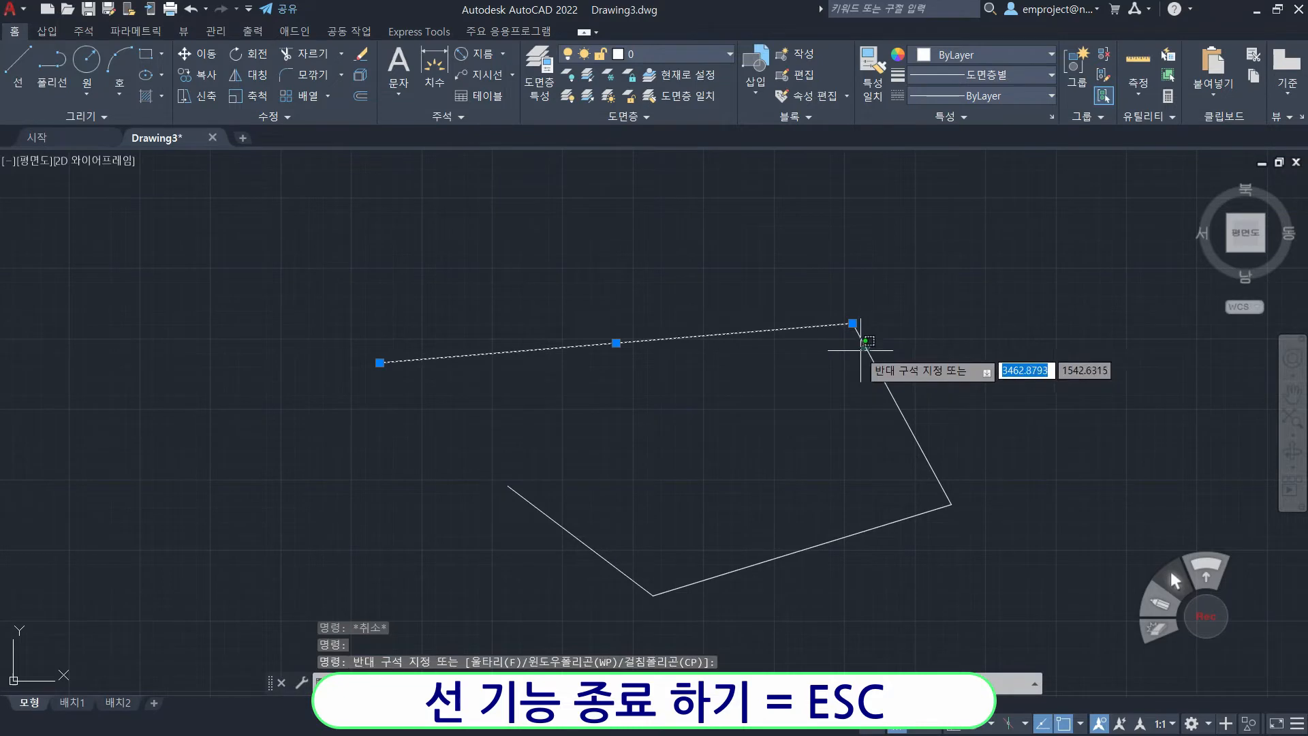
pyautogui.click(864, 425)
pyautogui.click(906, 553)
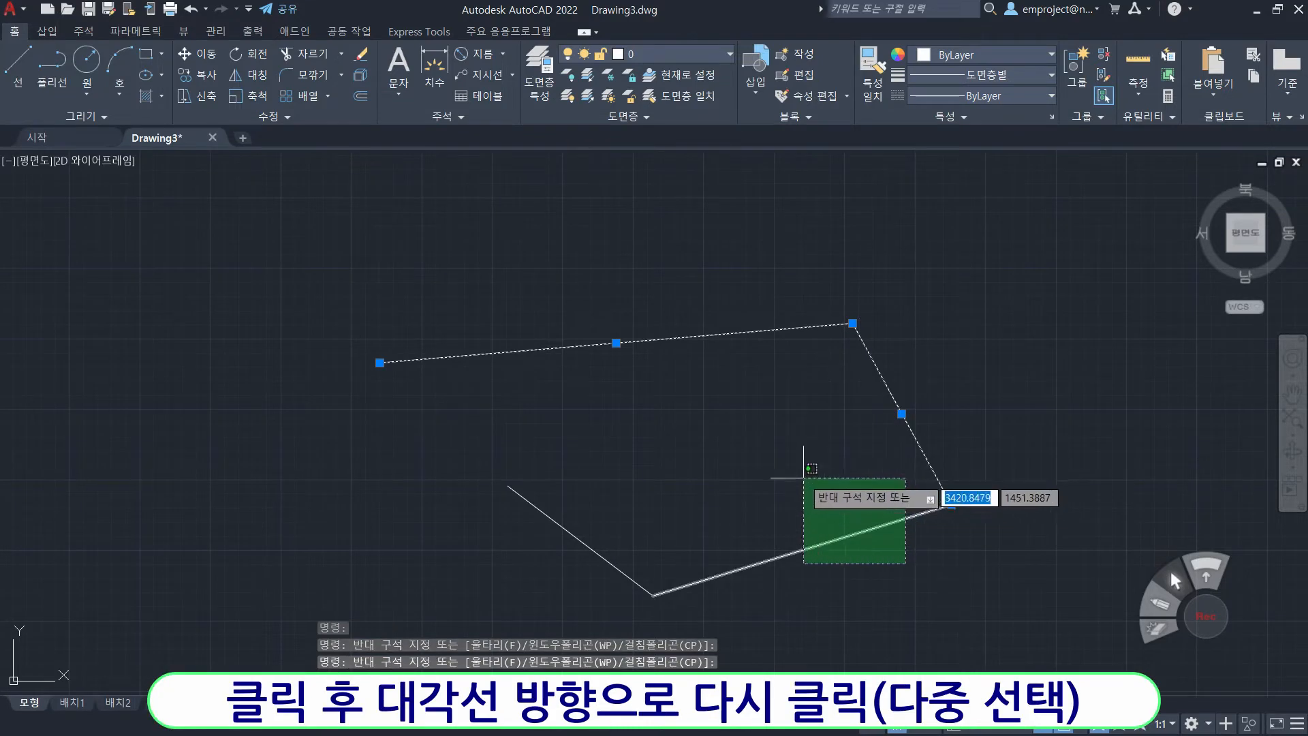
pyautogui.click(713, 506)
pyautogui.click(675, 491)
pyautogui.click(537, 577)
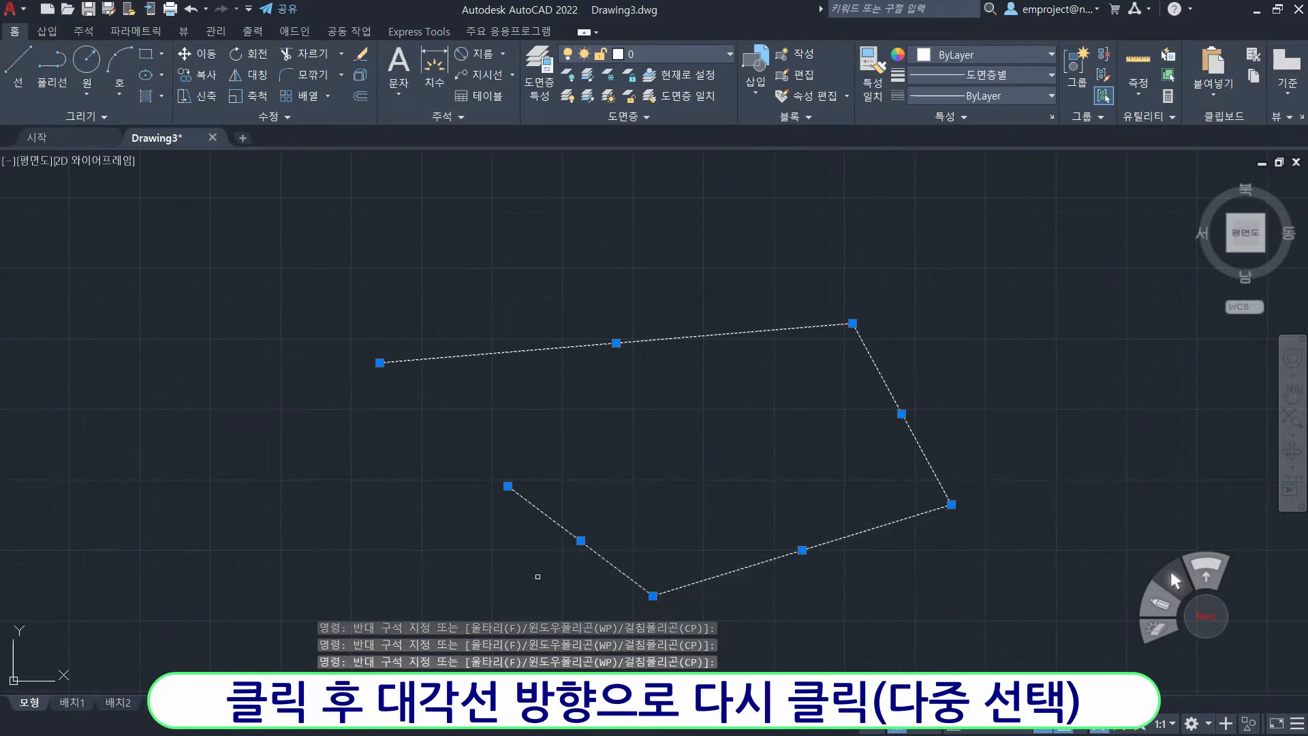
pyautogui.moveTo(1022, 266)
pyautogui.mouseDown()
pyautogui.moveTo(921, 379)
pyautogui.moveTo(1073, 371)
pyautogui.moveTo(1056, 246)
pyautogui.moveTo(934, 229)
pyautogui.moveTo(872, 320)
pyautogui.moveTo(1104, 345)
pyautogui.moveTo(919, 211)
pyautogui.moveTo(971, 397)
pyautogui.moveTo(1036, 257)
pyautogui.moveTo(929, 350)
pyautogui.moveTo(975, 262)
pyautogui.moveTo(981, 364)
pyautogui.mouseUp()
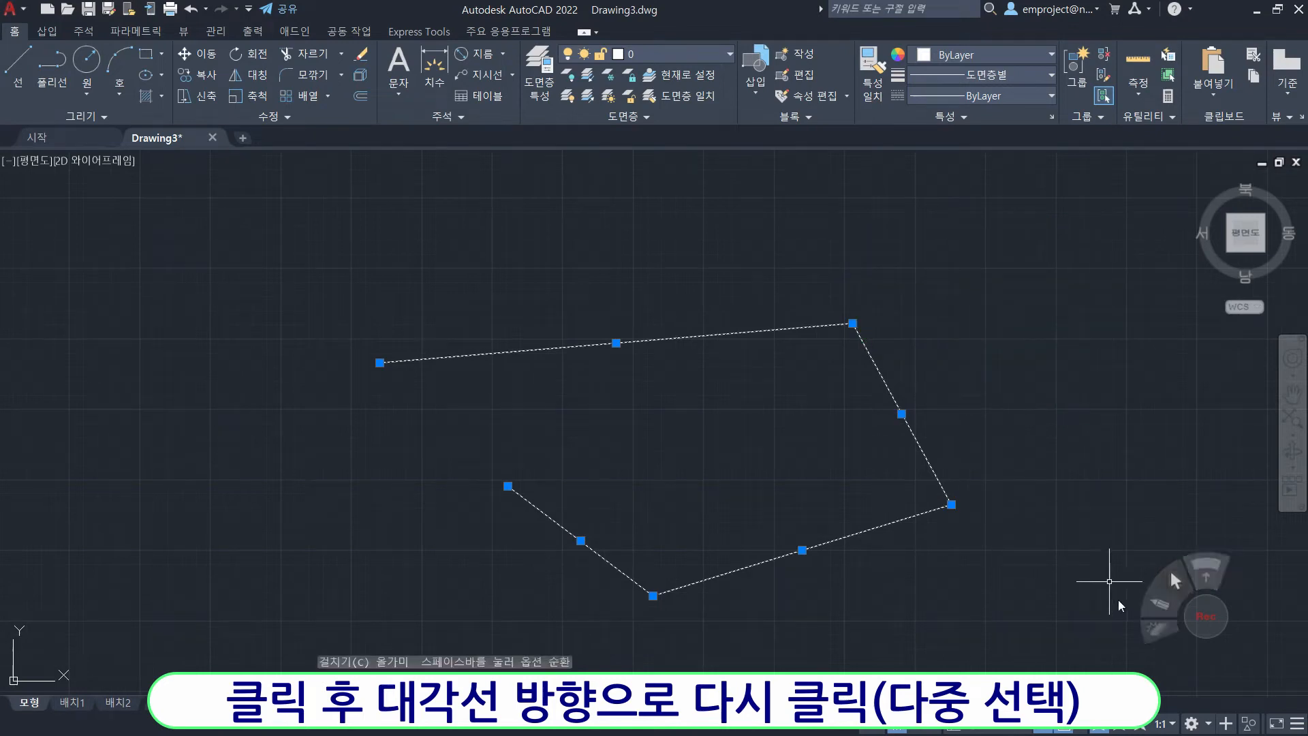
pyautogui.press('Escape')
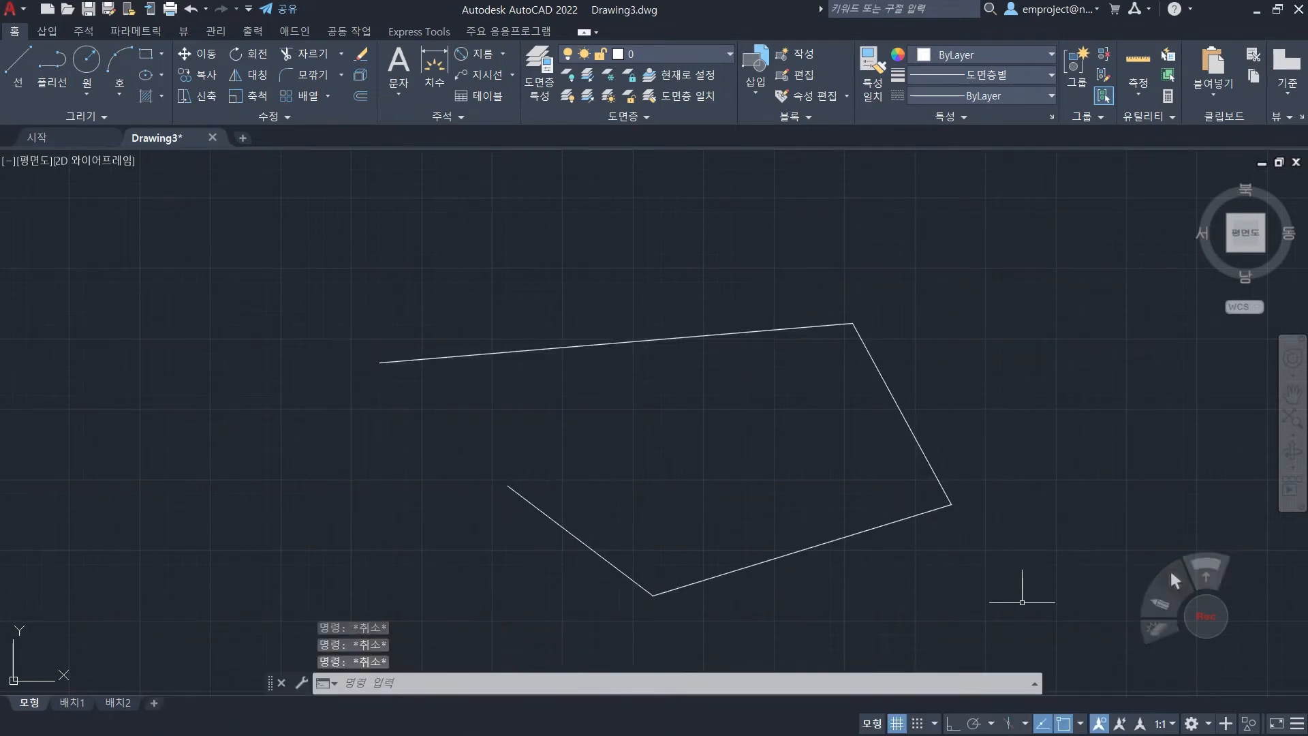
# - Erase all four line segments with one enclosing window selection and undo the erase
pyautogui.click(320, 263)
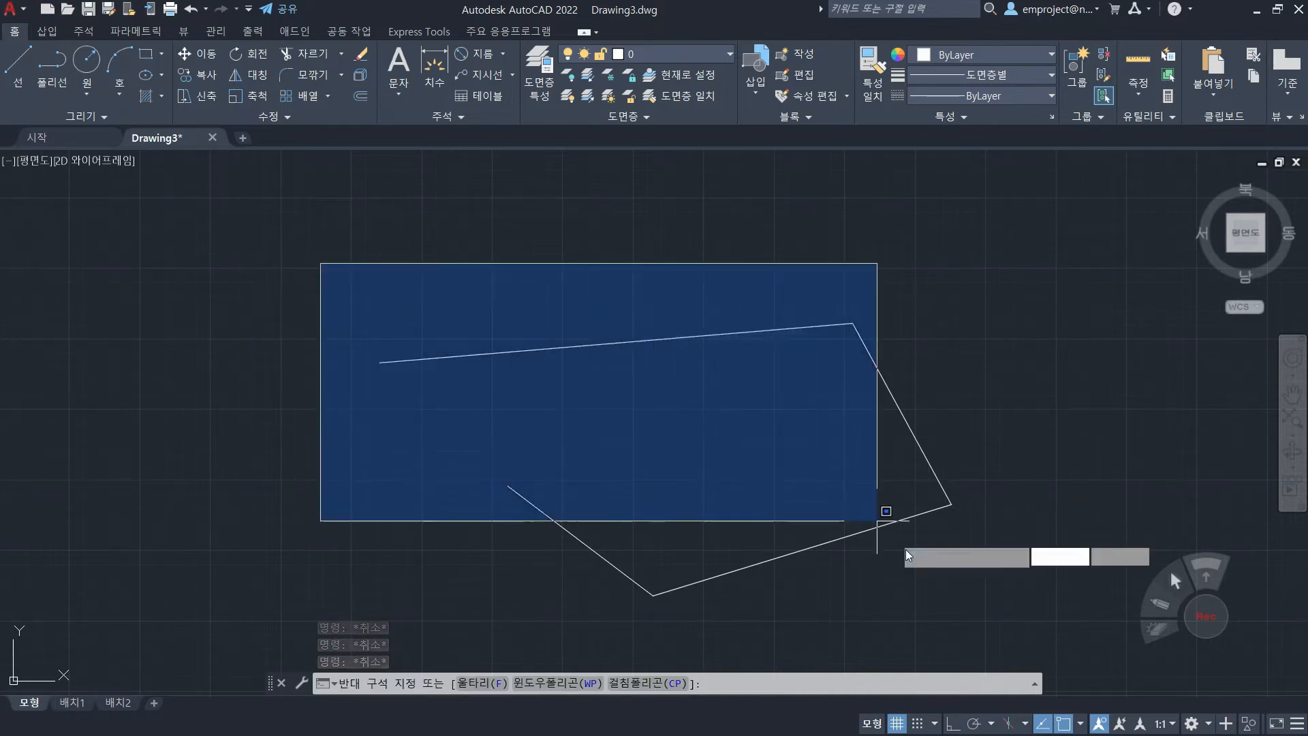
pyautogui.click(990, 620)
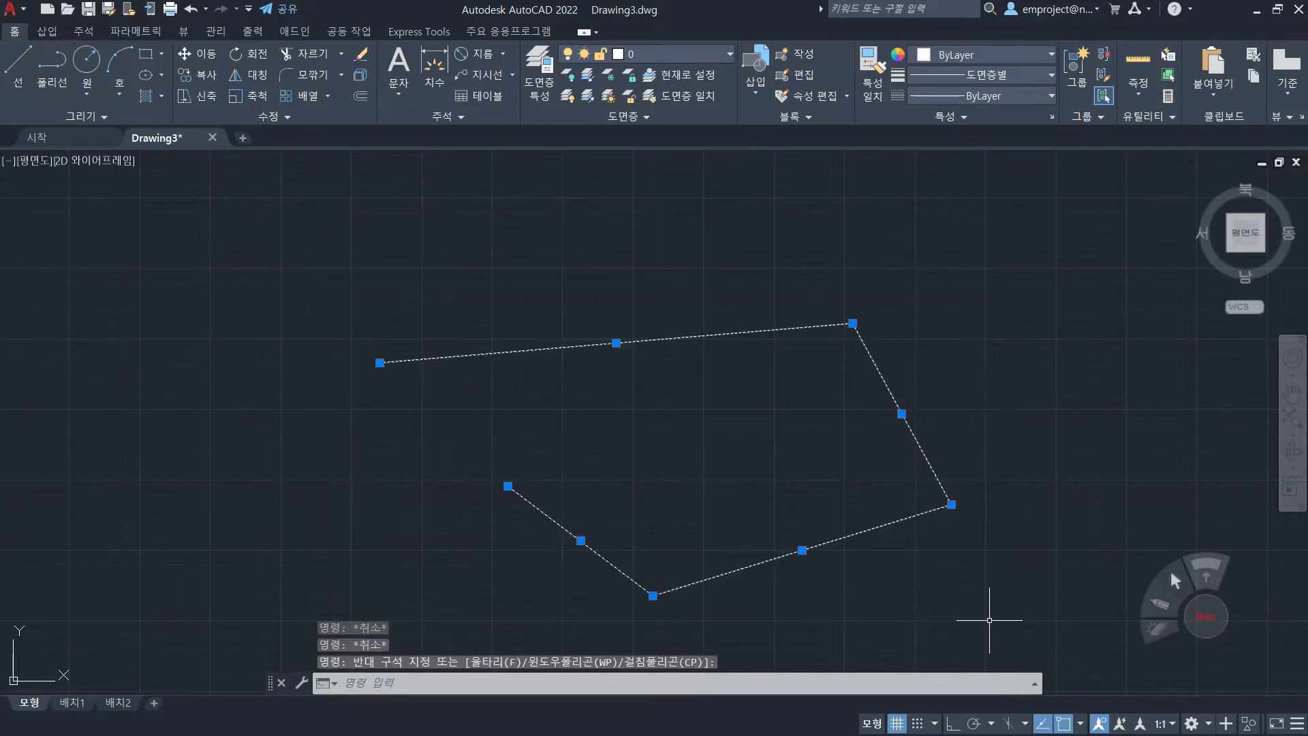
pyautogui.press('Delete')
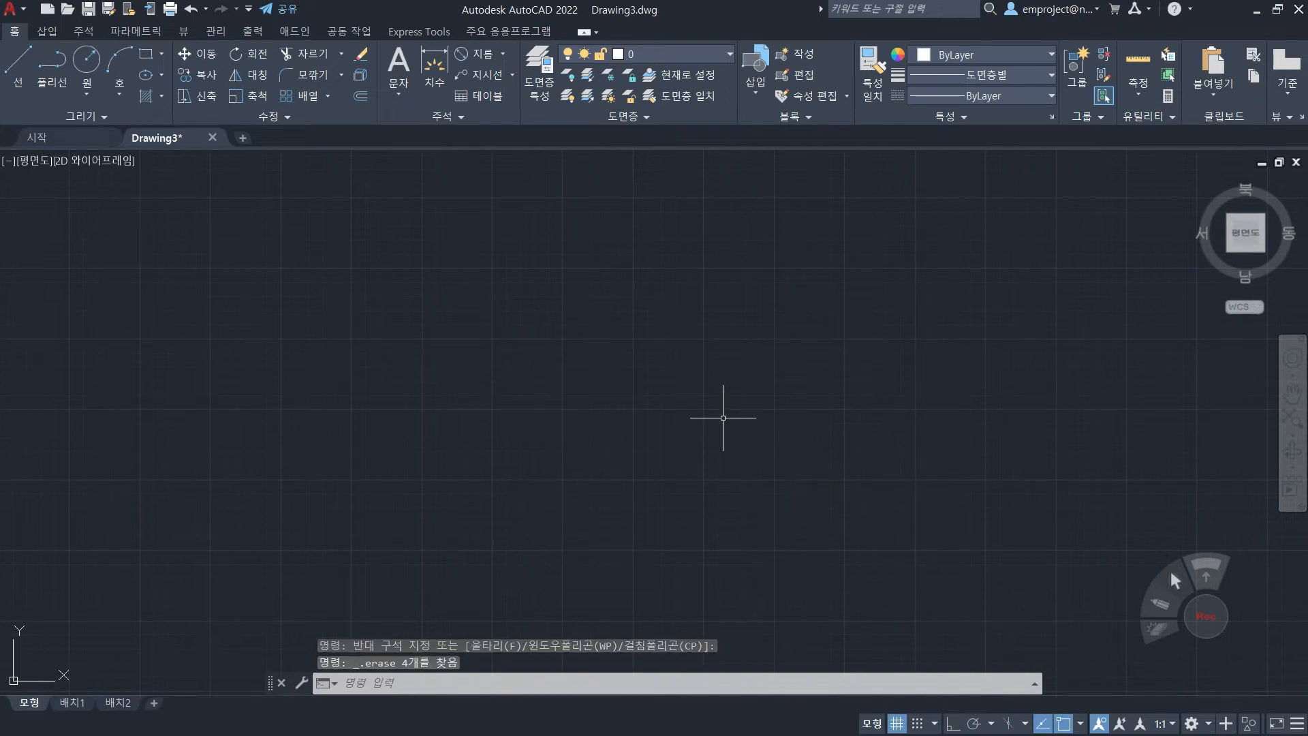
pyautogui.hotkey('ctrl', 'z')
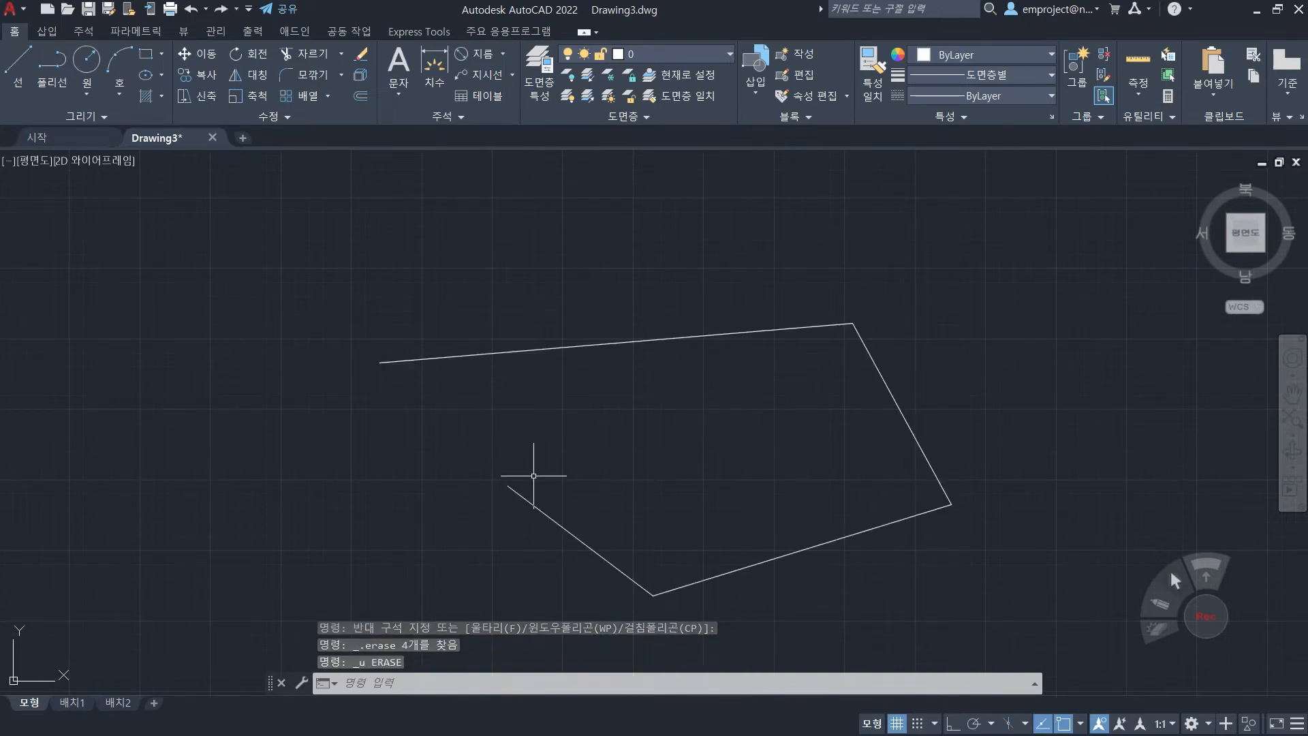
# - Erase the two right-hand segments of the chain using a window lasso, and the remaining two using a crossing window
pyautogui.moveTo(553, 279)
pyautogui.mouseDown()
pyautogui.moveTo(619, 280)
pyautogui.moveTo(754, 374)
pyautogui.moveTo(590, 467)
pyautogui.moveTo(438, 295)
pyautogui.moveTo(811, 316)
pyautogui.moveTo(432, 539)
pyautogui.moveTo(722, 212)
pyautogui.moveTo(853, 653)
pyautogui.moveTo(452, 579)
pyautogui.moveTo(517, 543)
pyautogui.mouseUp()
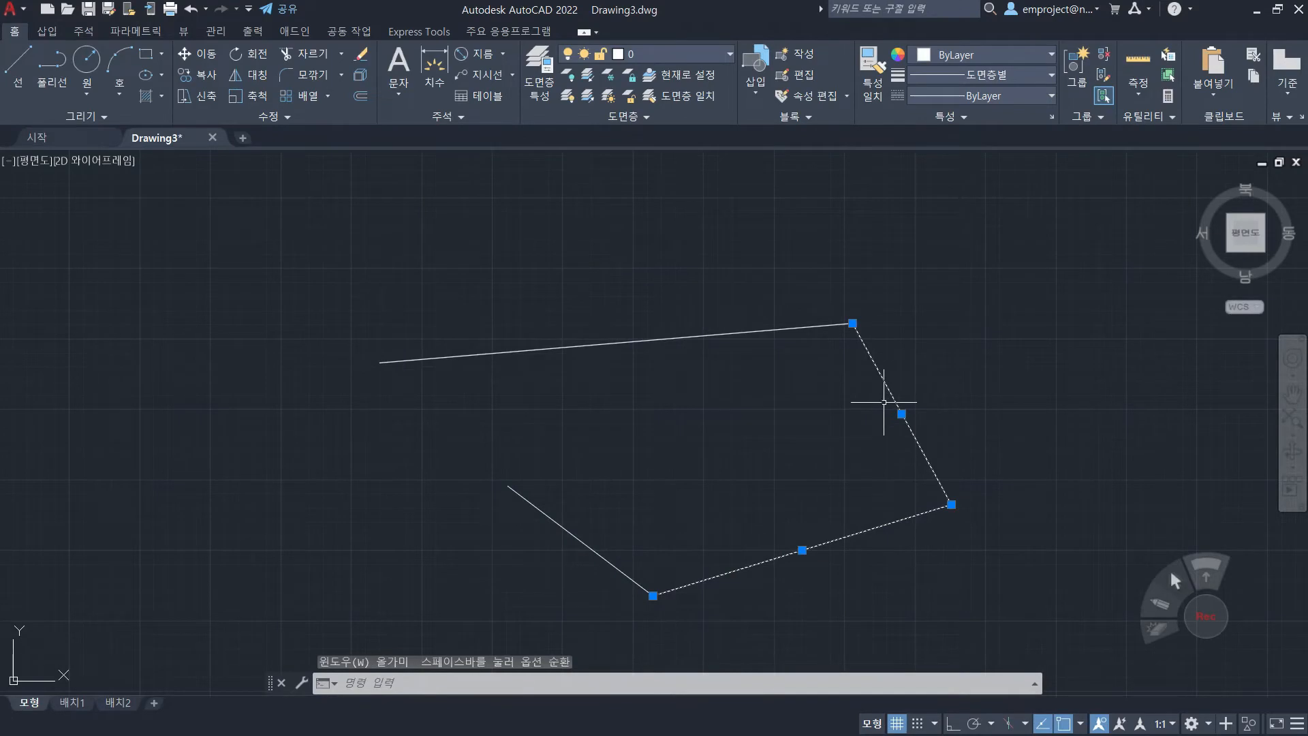
pyautogui.press('Delete')
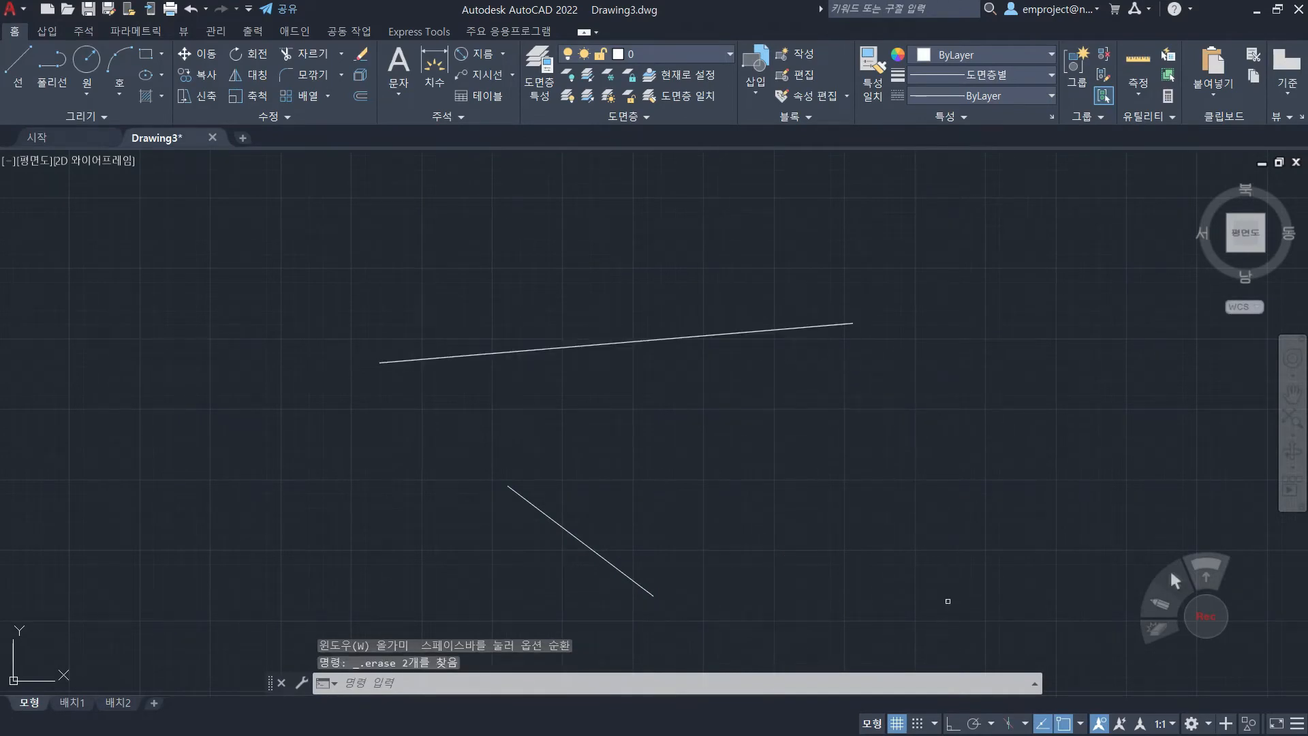
pyautogui.click(919, 611)
pyautogui.click(358, 298)
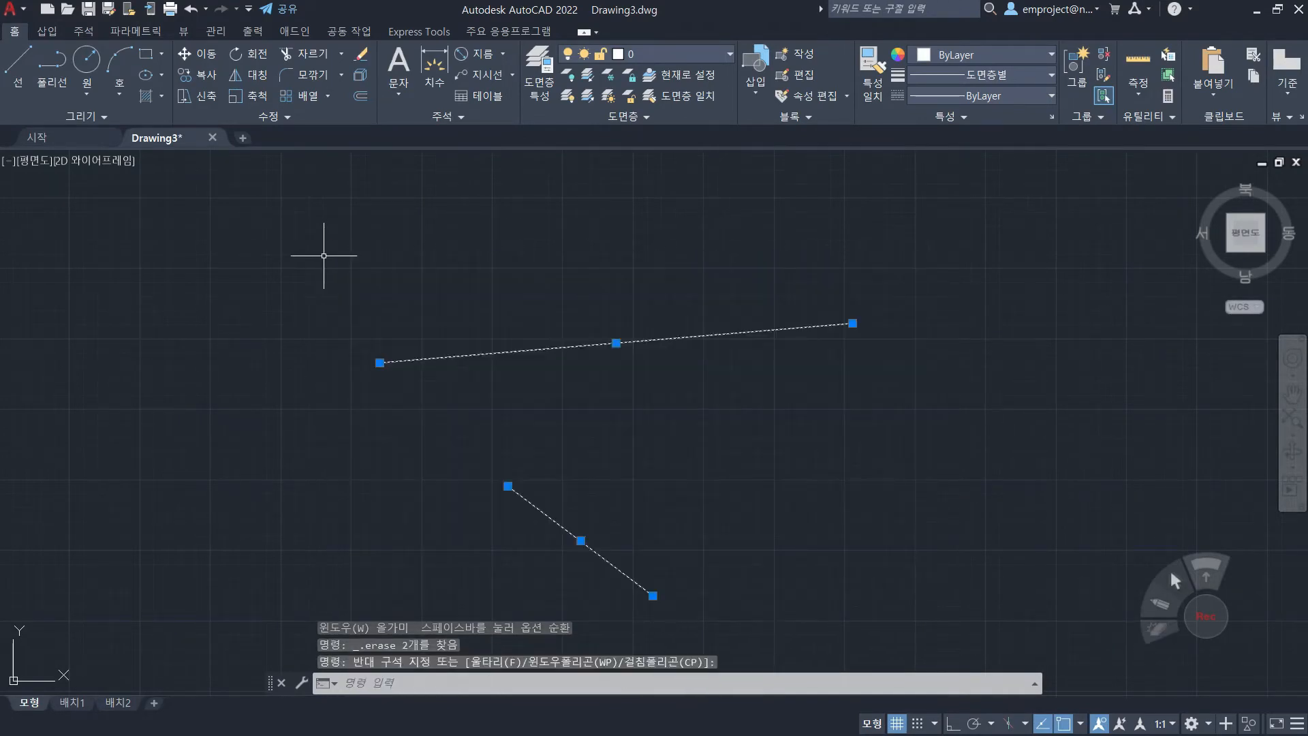
pyautogui.press('Delete')
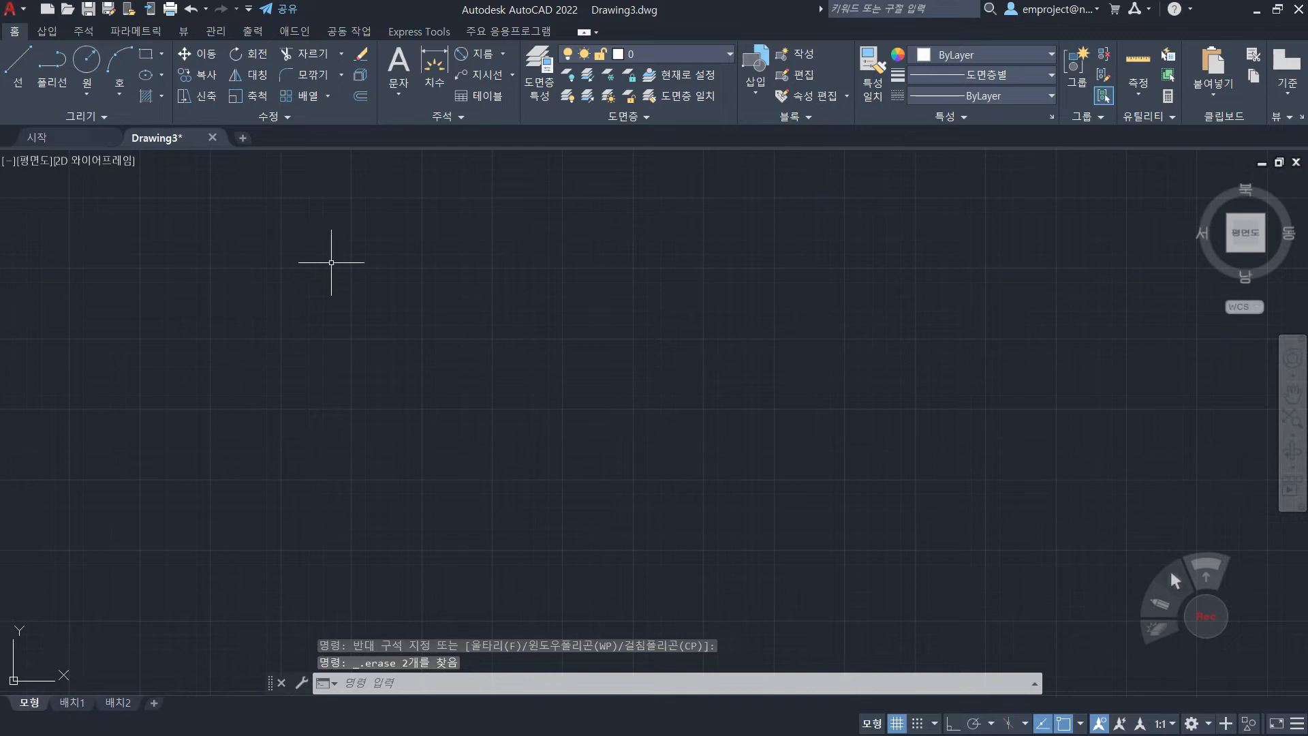
pyautogui.press('Escape')
pyautogui.press('Escape')
pyautogui.press('Escape')
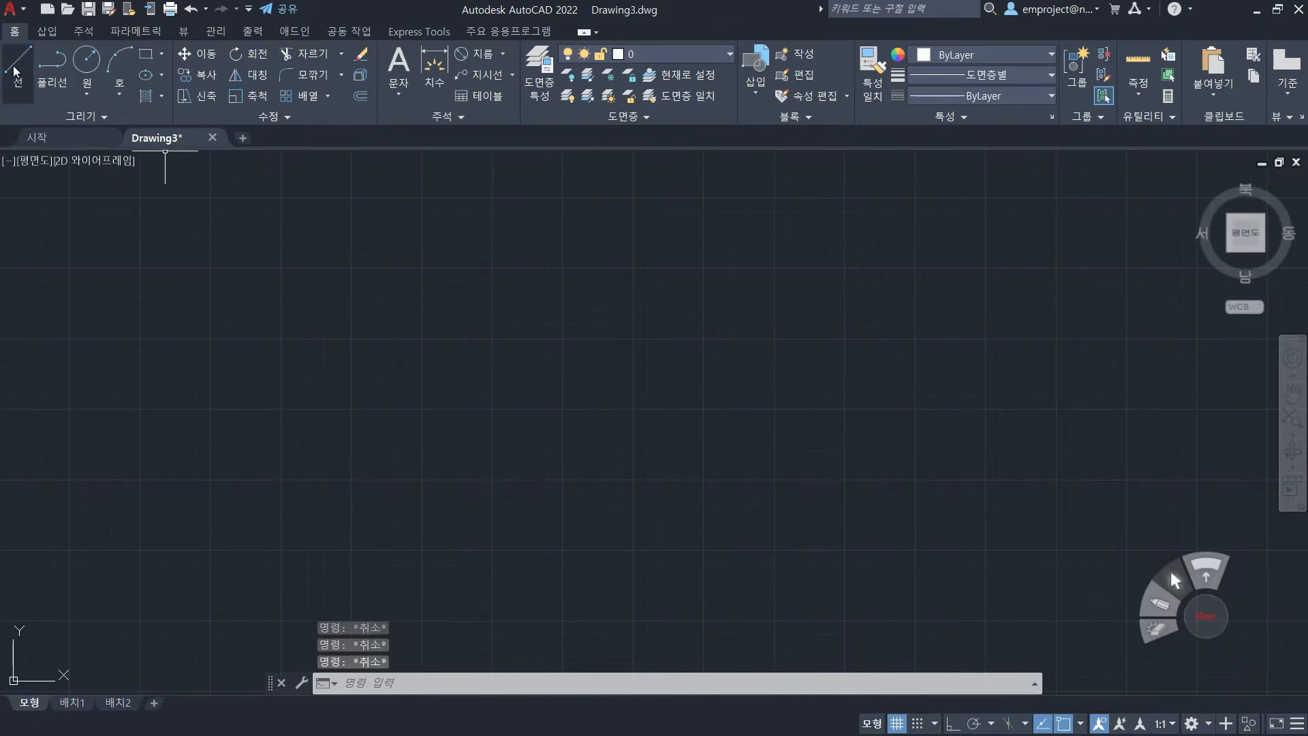
# - Draw three connected line segments with lengths 100, 45 and 150, the first horizontal, the second rising steeply at 68° and the third at 2°
pyautogui.click(15, 71)
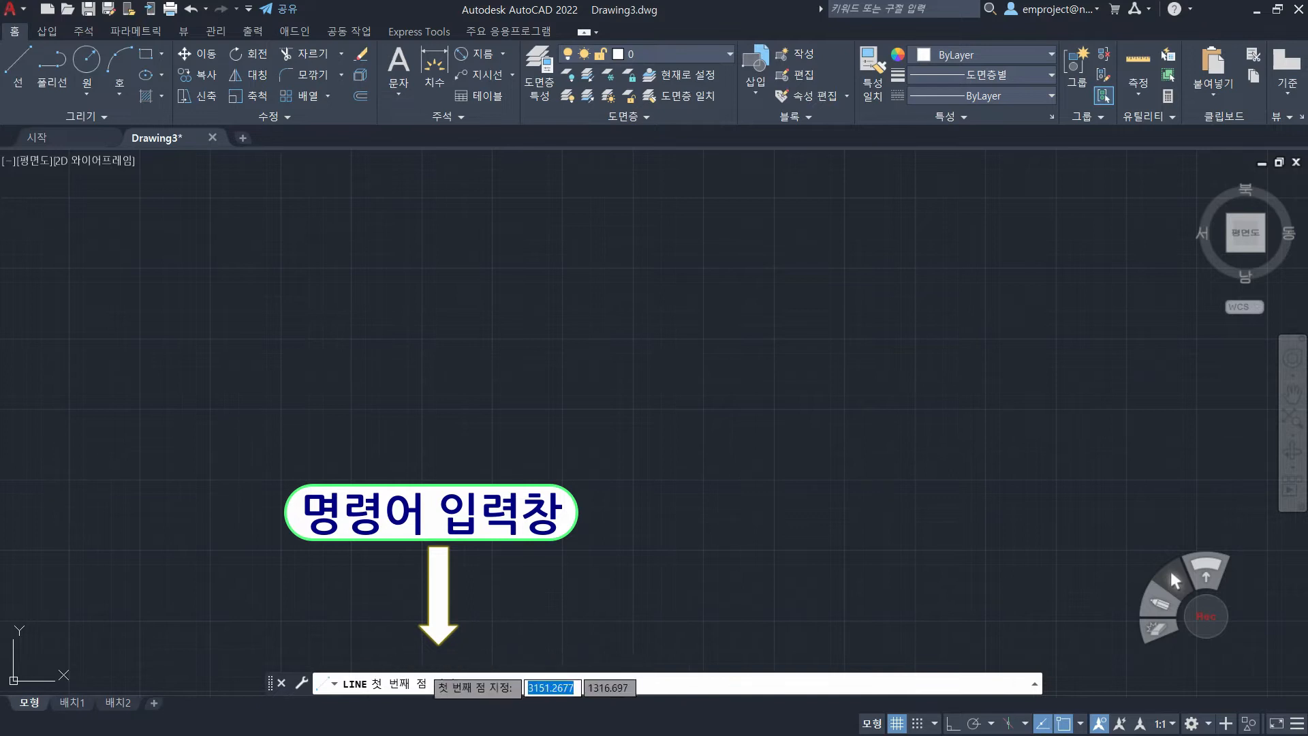
pyautogui.click(474, 476)
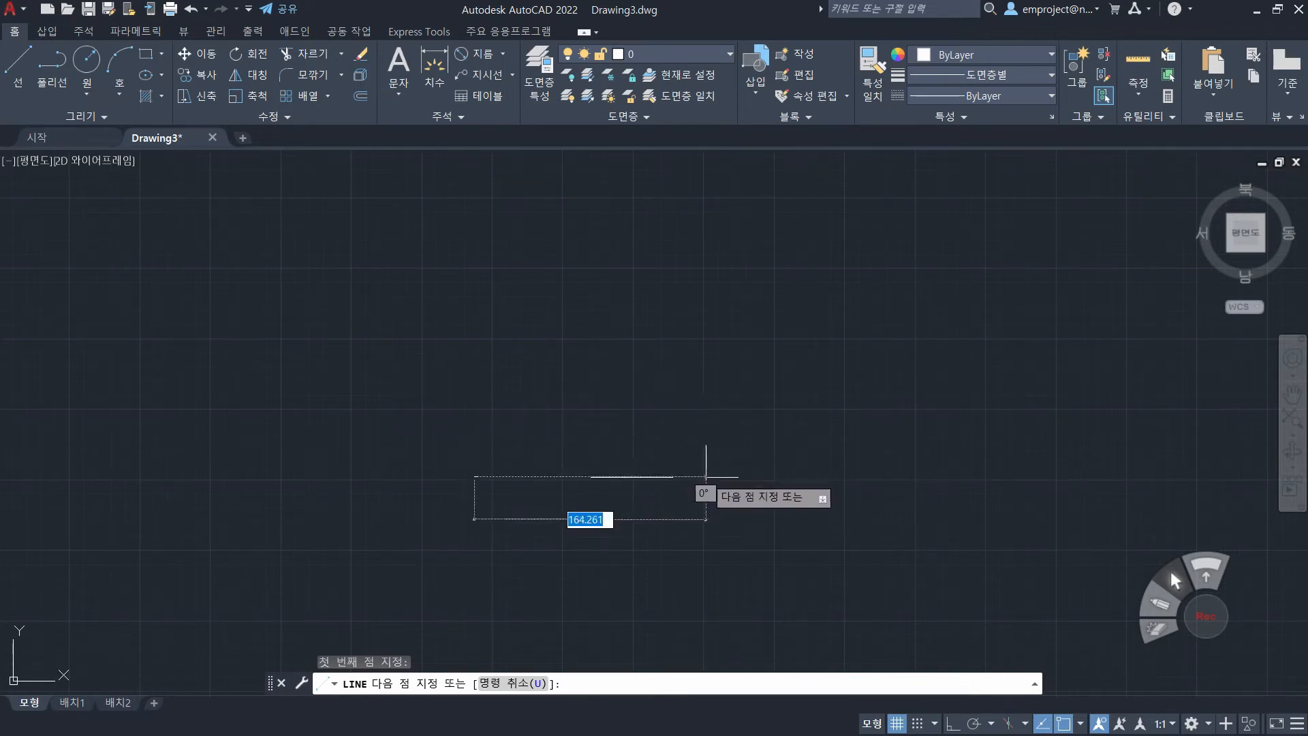
pyautogui.write('100')
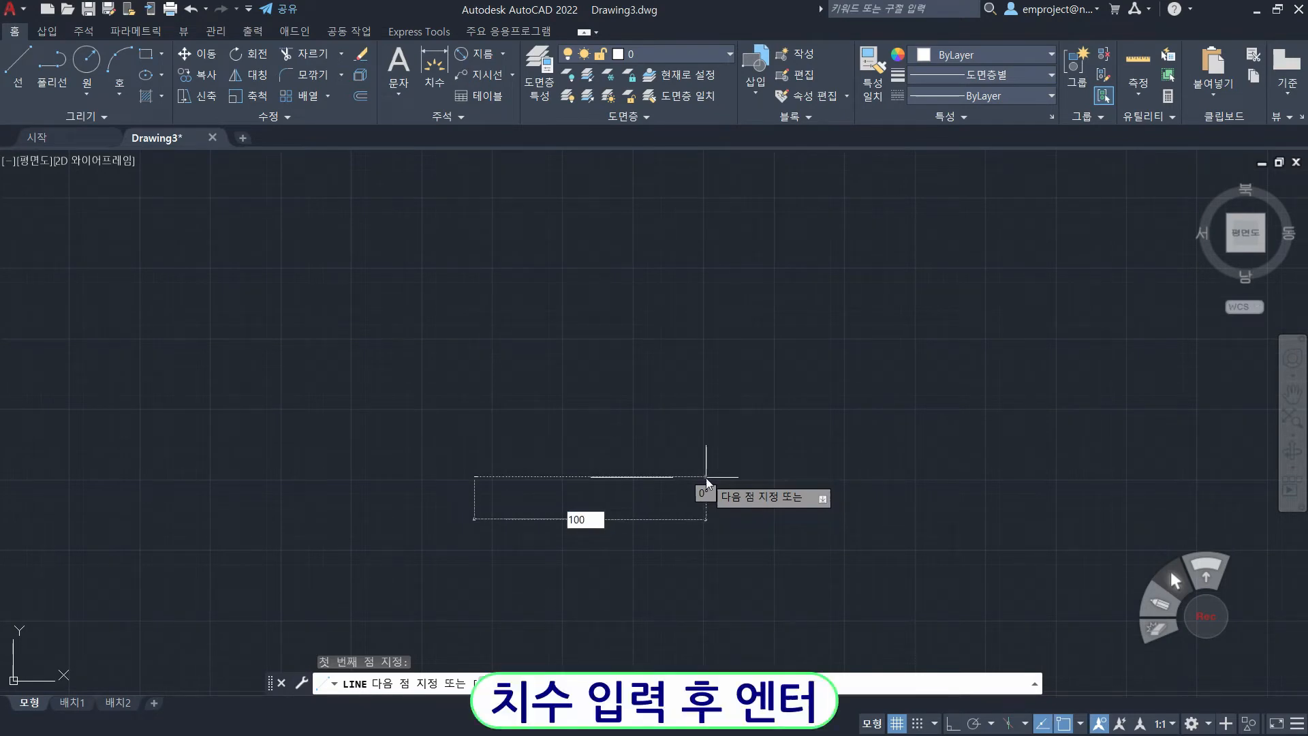
pyautogui.press('Return')
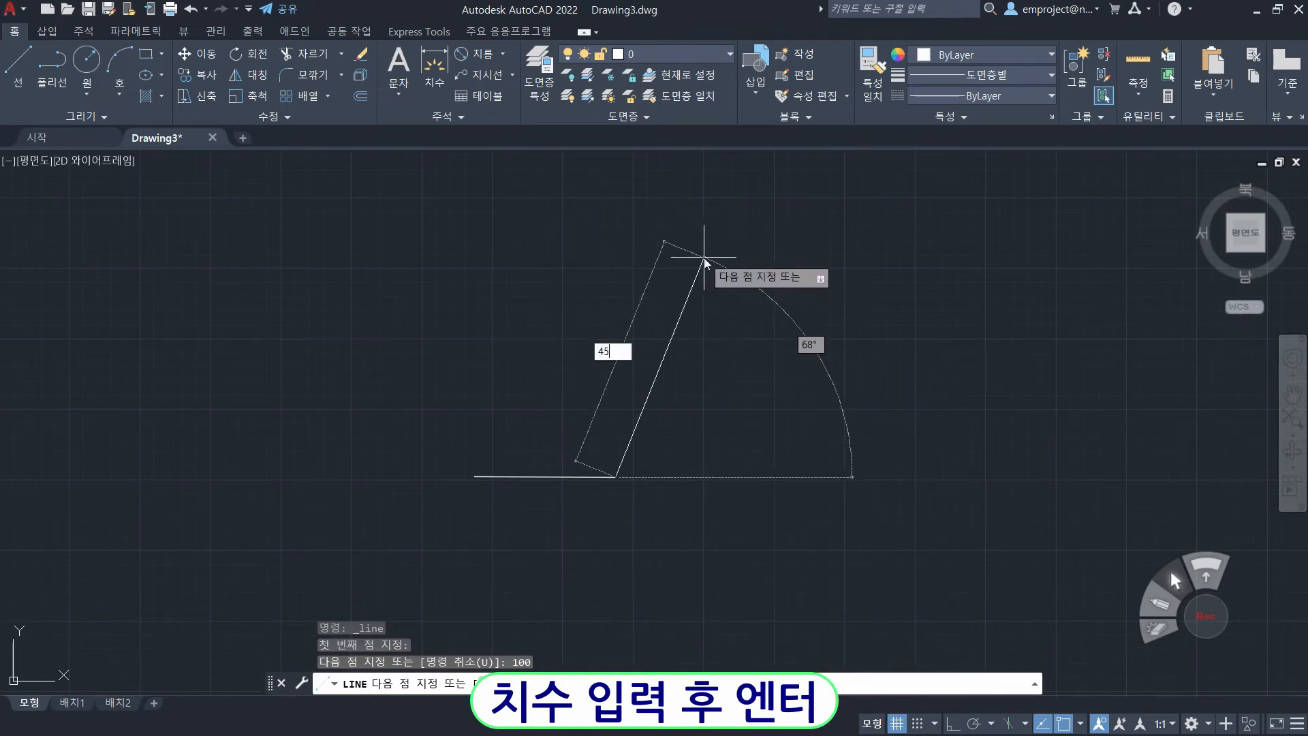
pyautogui.write('45')
pyautogui.press('Return')
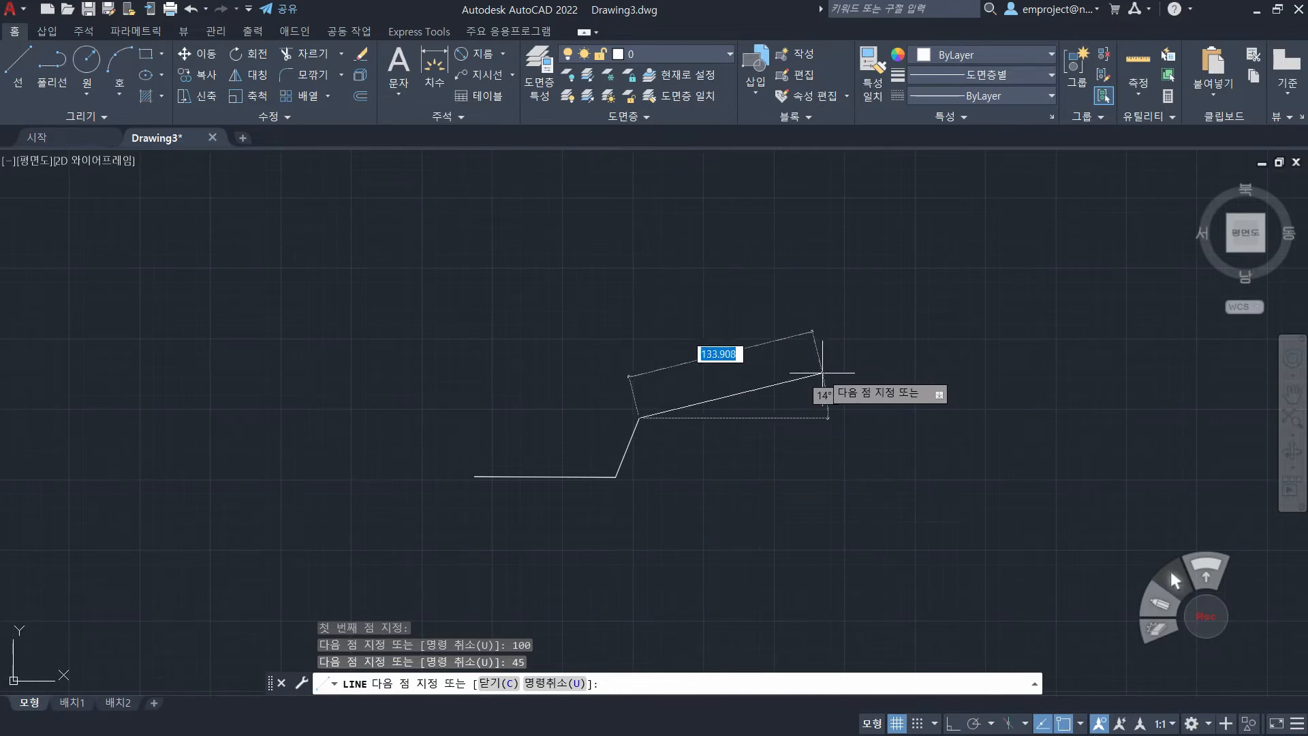
pyautogui.write('150')
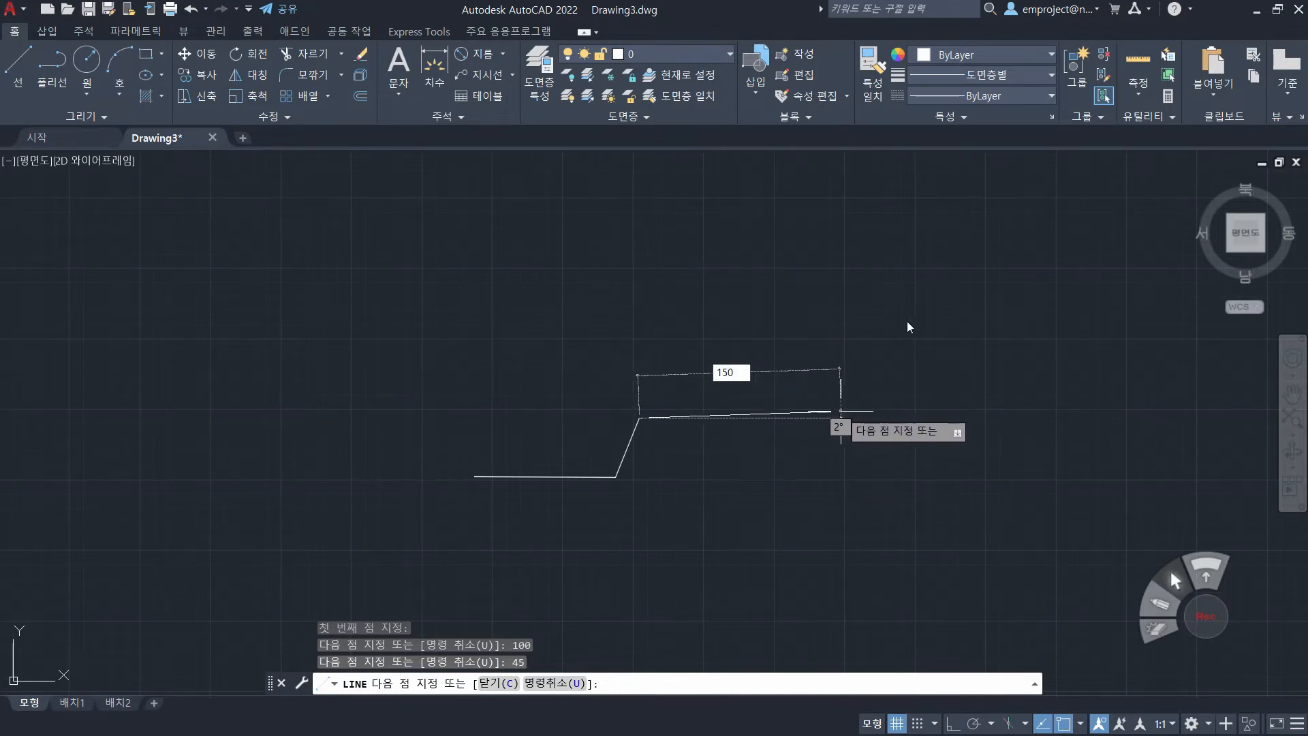
pyautogui.press('Return')
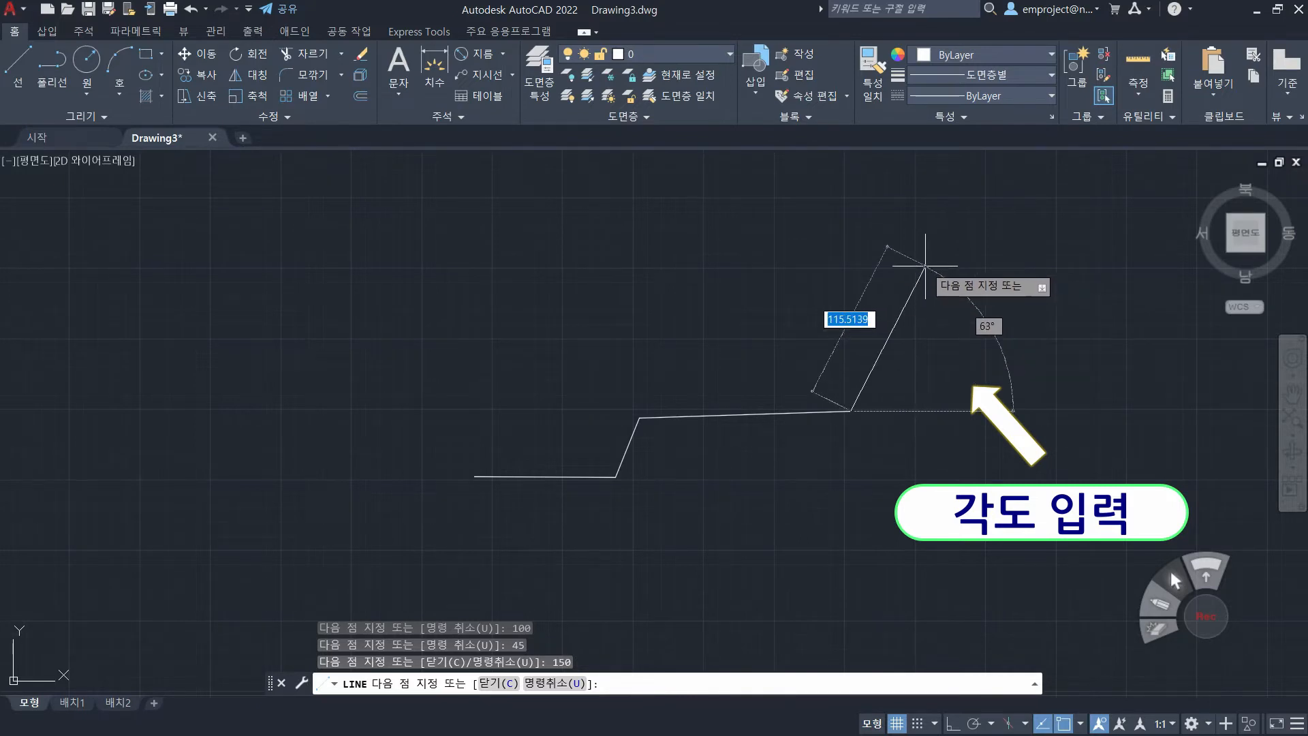
# - Add a fourth line segment with the angle locked at 15° and a length of 40, and end the Line command
pyautogui.press('Tab')
pyautogui.press('Tab')
pyautogui.press('Tab')
pyautogui.press('Tab')
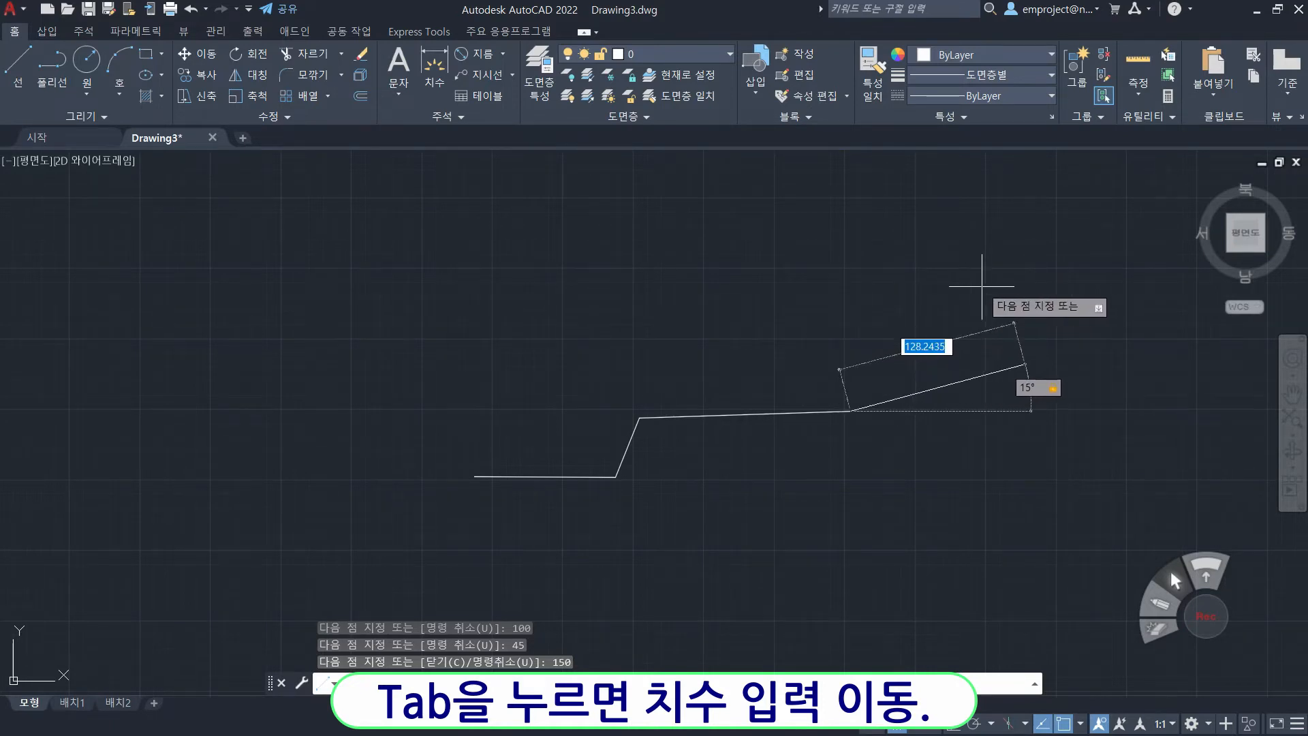
pyautogui.write('40')
pyautogui.press('Return')
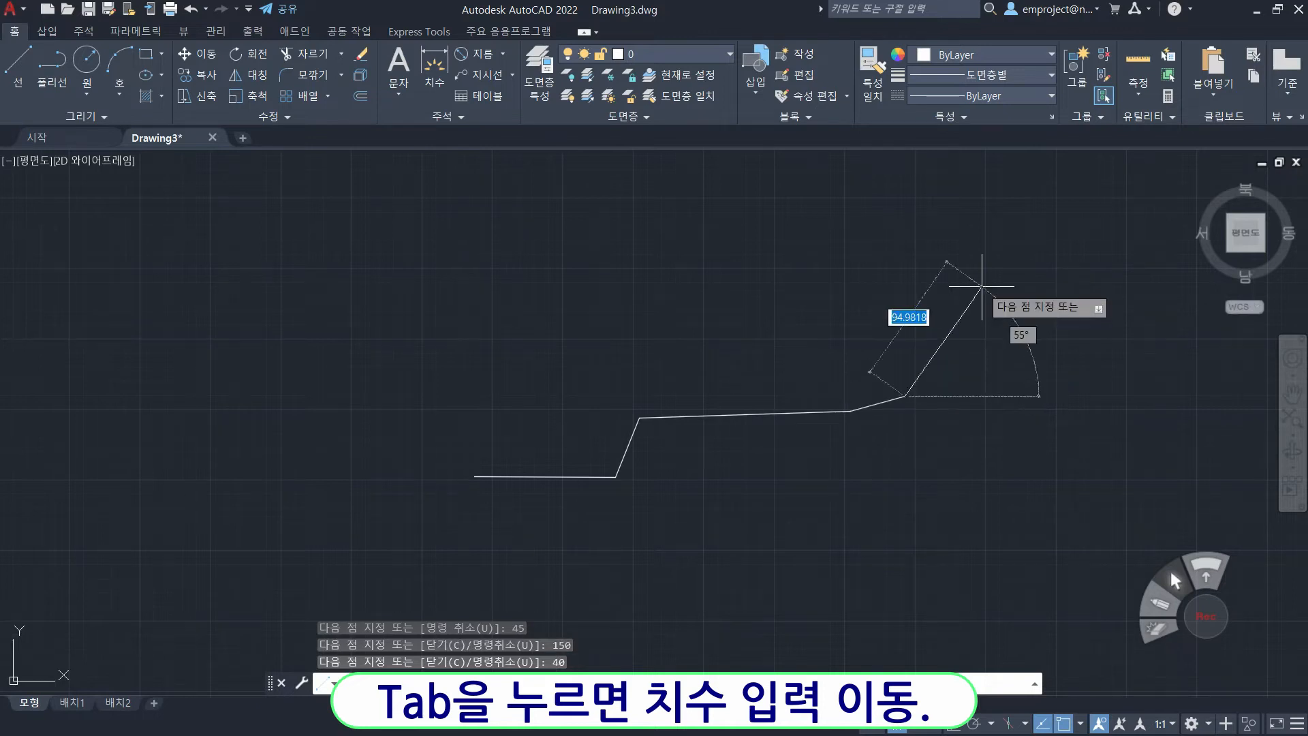
pyautogui.press('Escape')
pyautogui.press('Escape')
pyautogui.press('Escape')
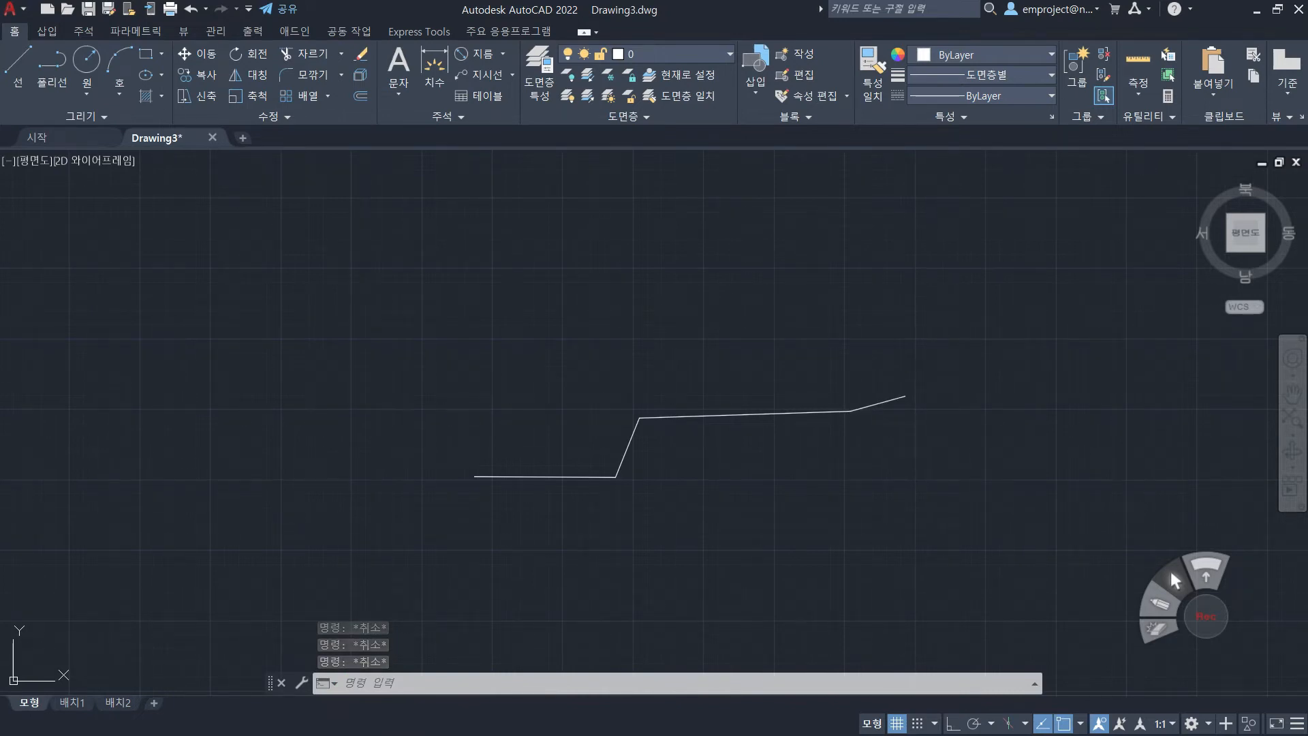
pyautogui.click(1201, 614)
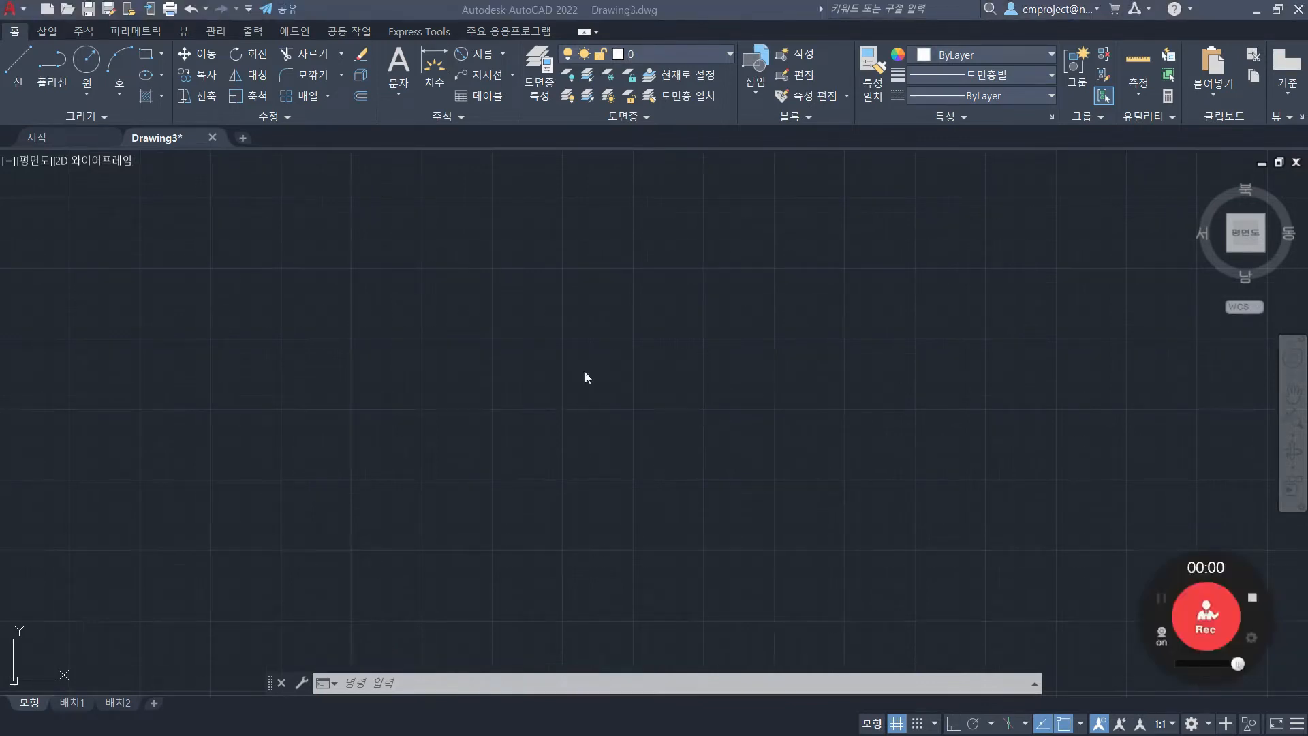
# - Draw a single horizontal line with its length locked at 100 and its angle set to 0°, and end the Line command
pyautogui.click(17, 75)
pyautogui.click(440, 436)
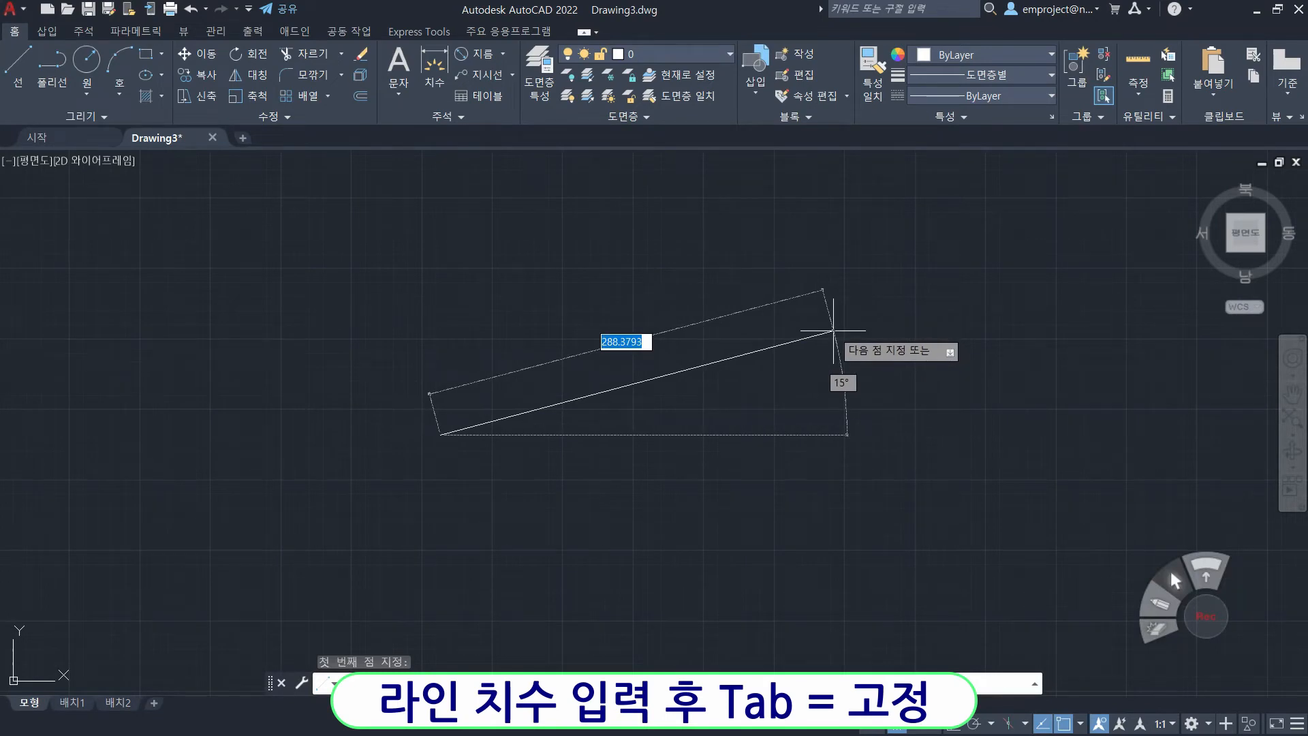
pyautogui.write('10')
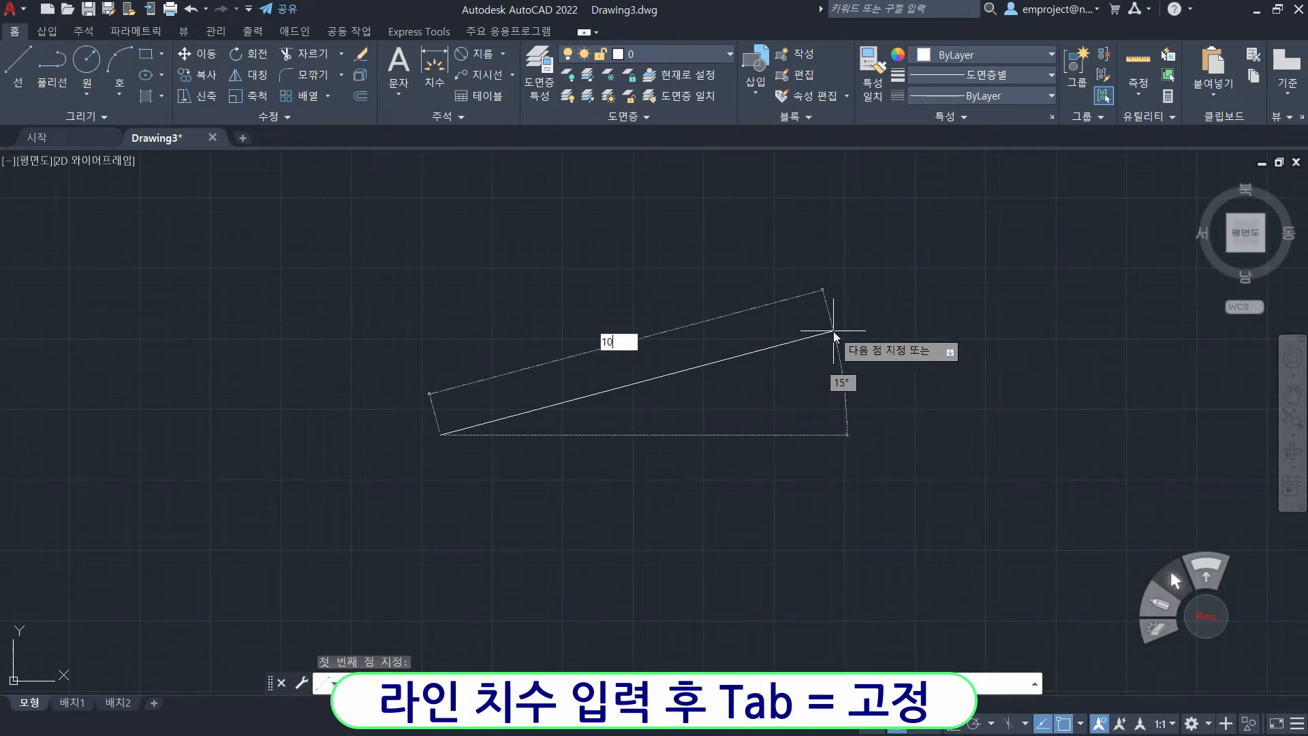
pyautogui.write('0')
pyautogui.press('Tab')
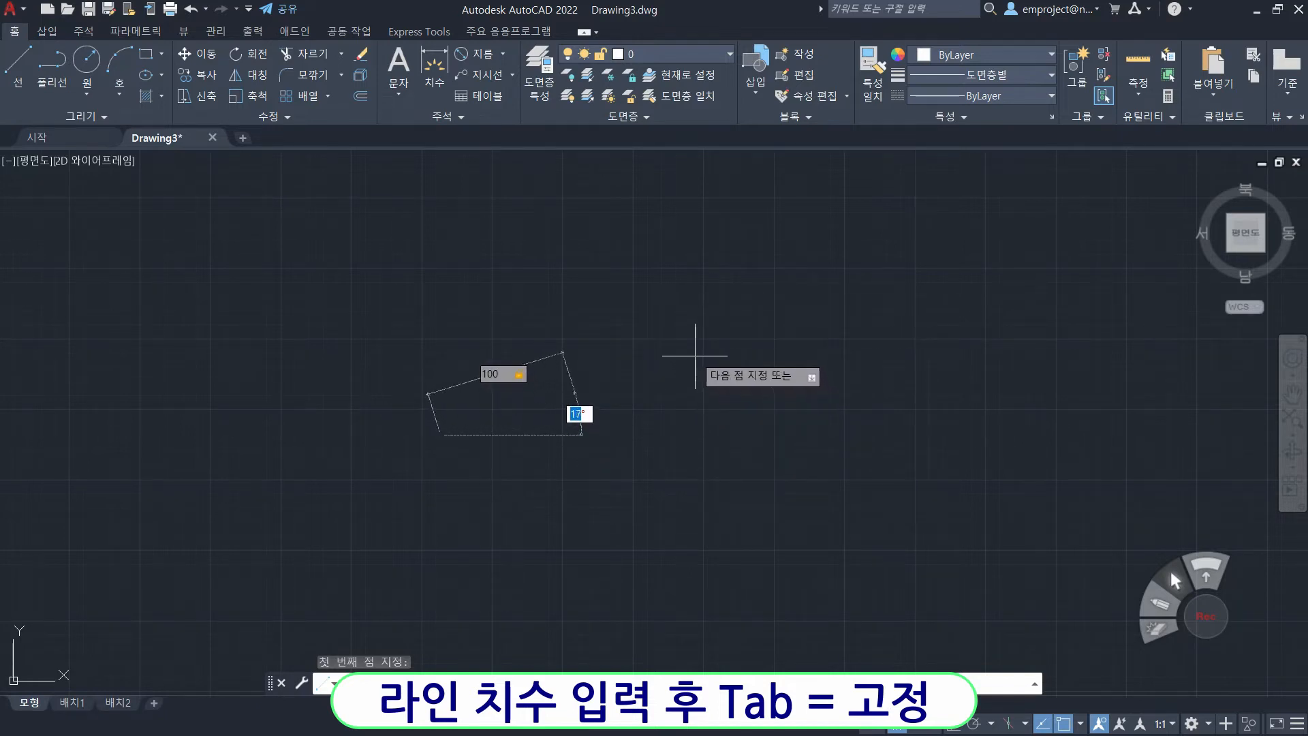
pyautogui.scroll(2, 693, 352)
pyautogui.scroll(-2, 681, 362)
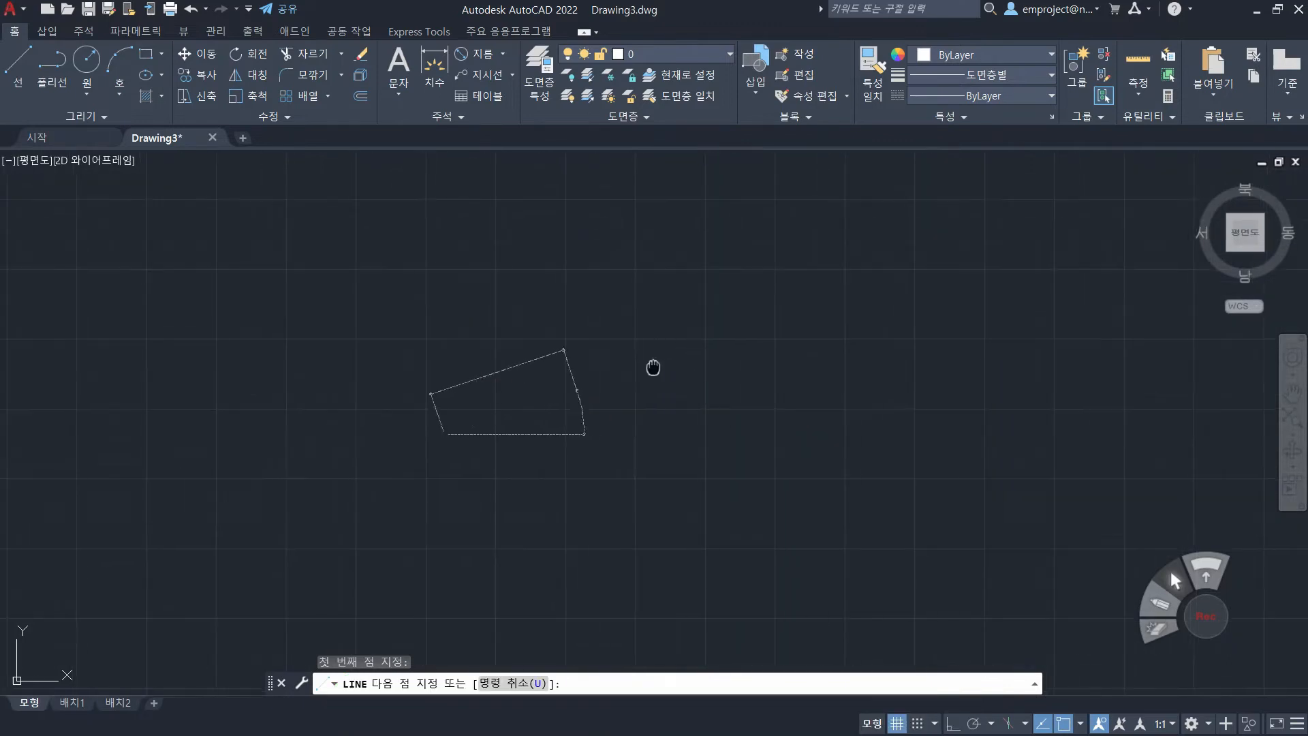
pyautogui.moveTo(654, 371); pyautogui.dragTo(983, 368, button='middle')
pyautogui.scroll(4, 987, 365)
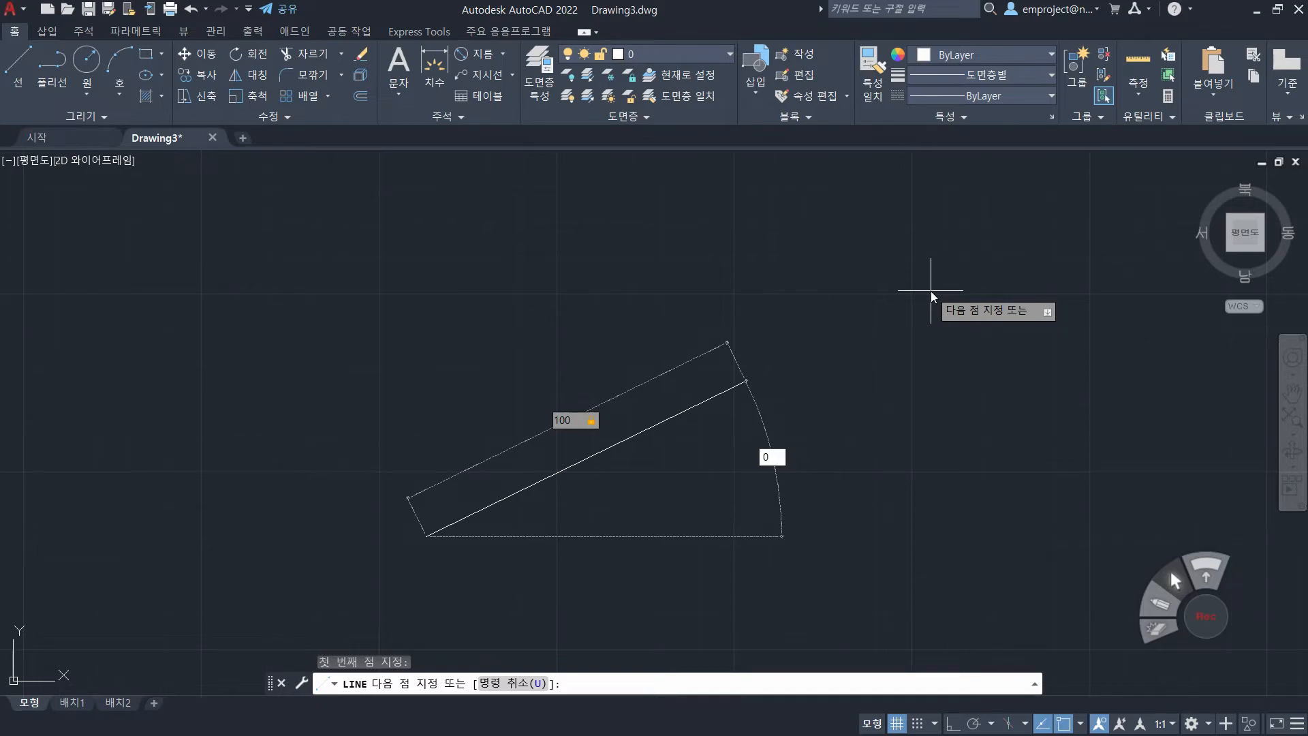
pyautogui.press('Return')
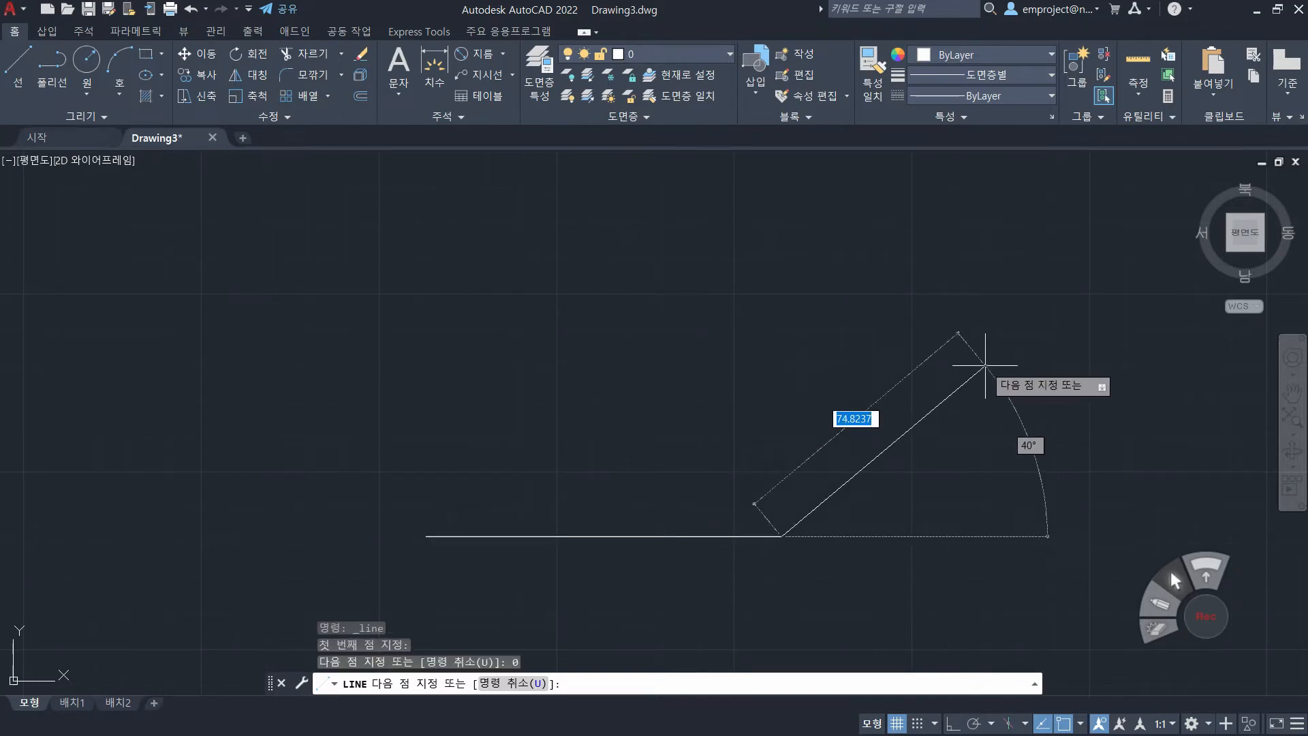
pyautogui.press('Escape')
pyautogui.press('Escape')
pyautogui.moveTo(789, 478); pyautogui.dragTo(750, 378, button='middle')
pyautogui.press('Escape')
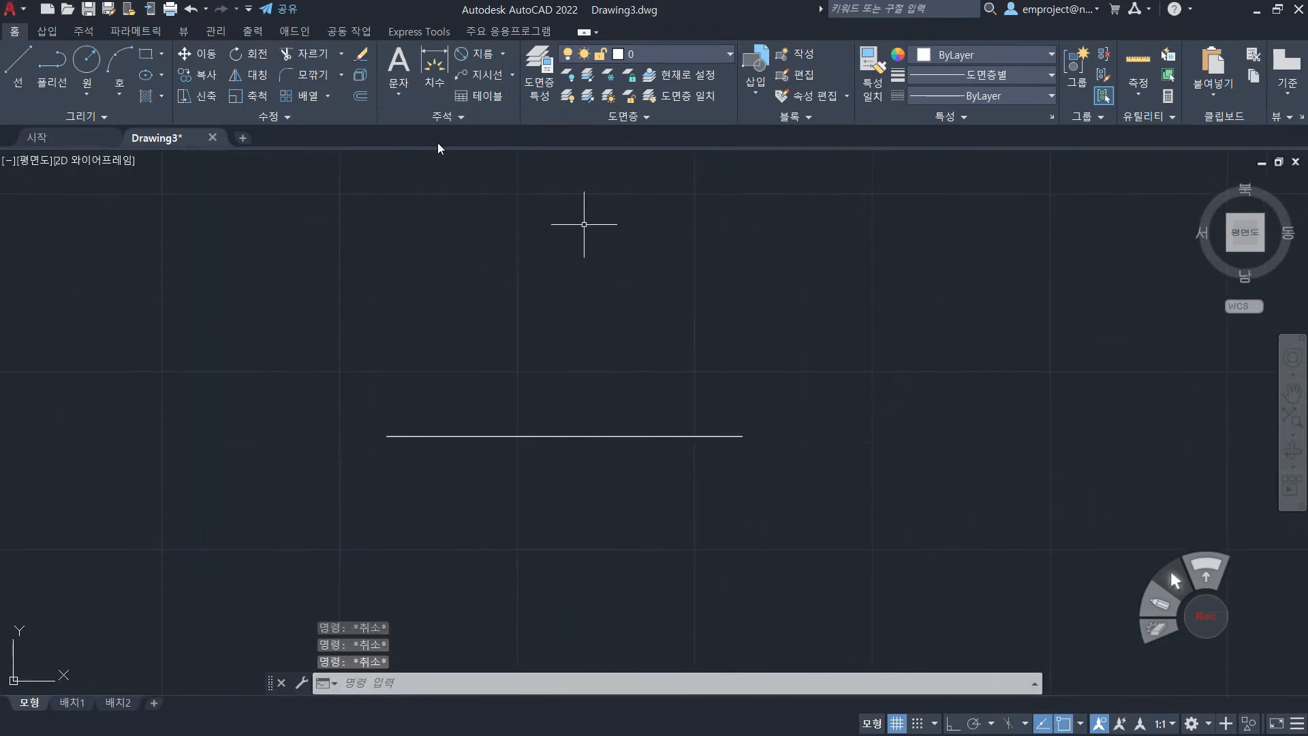
# - Add a linear dimension between the endpoints of the horizontal line, placing the dimension line below it
pyautogui.click(503, 54)
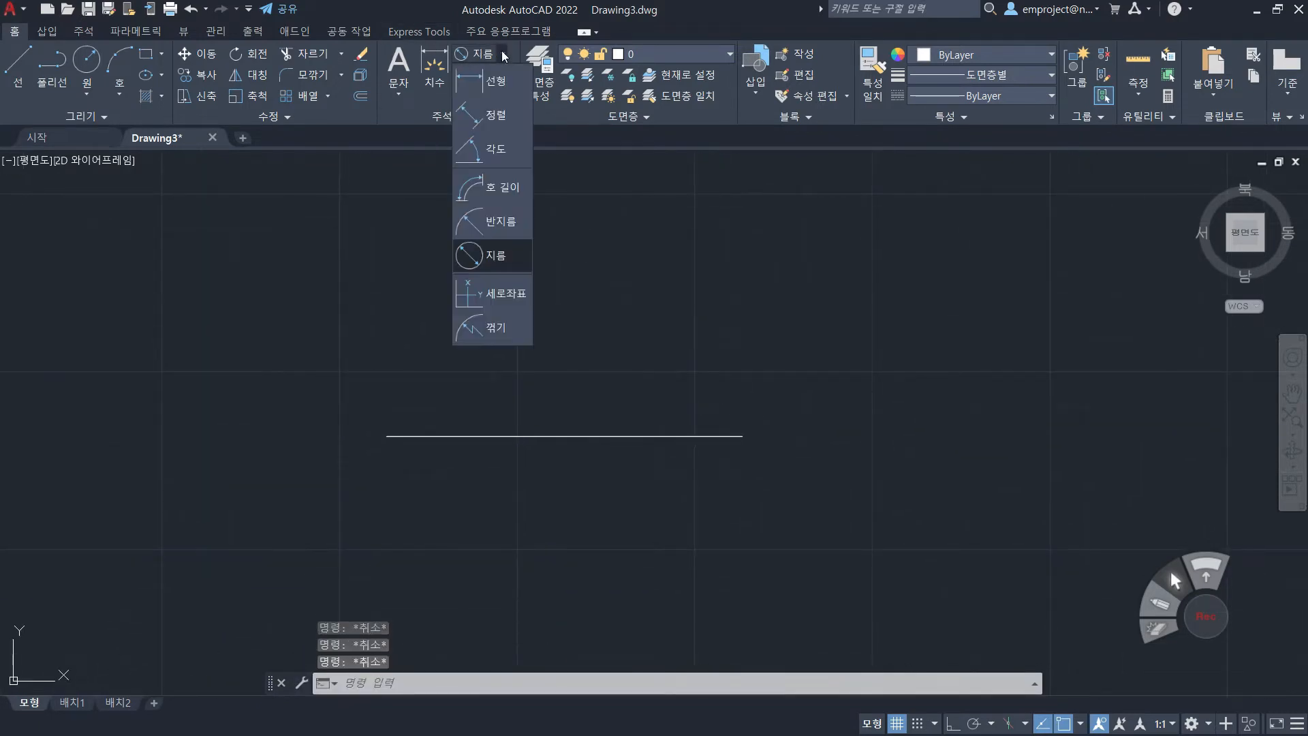
pyautogui.click(501, 87)
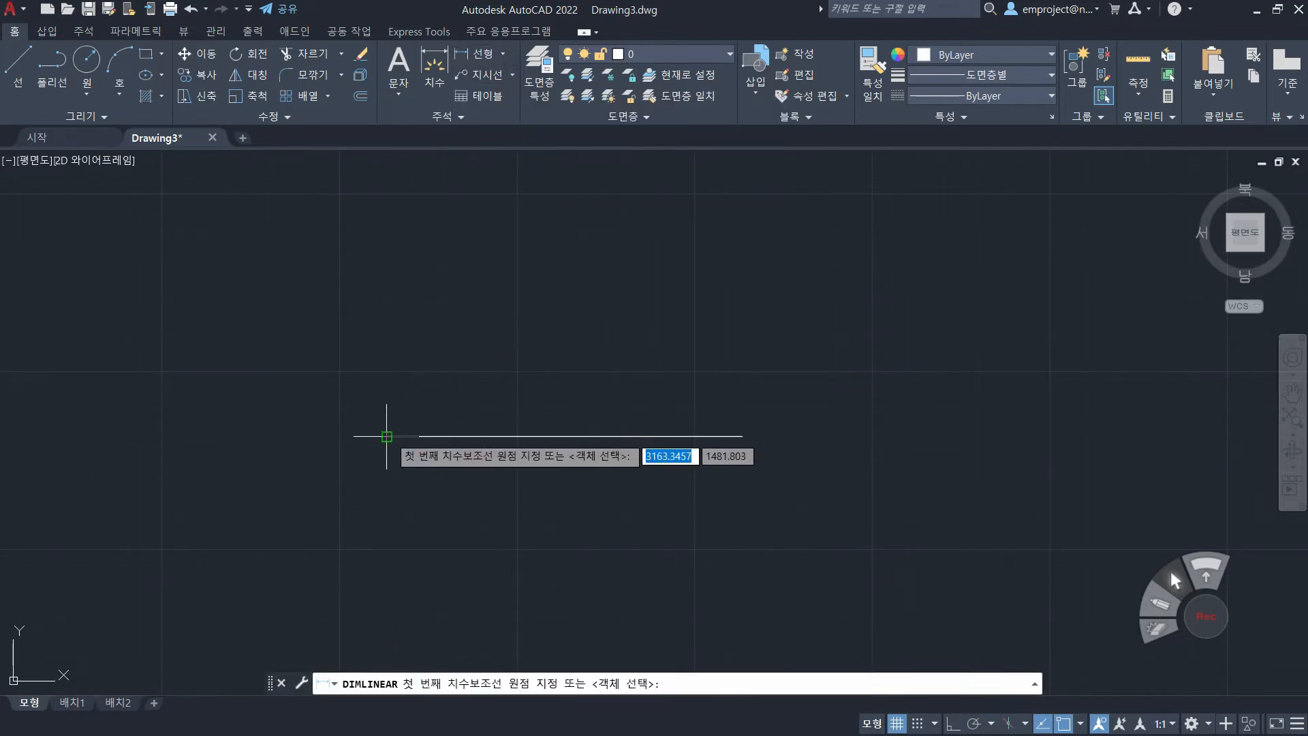
pyautogui.click(387, 436)
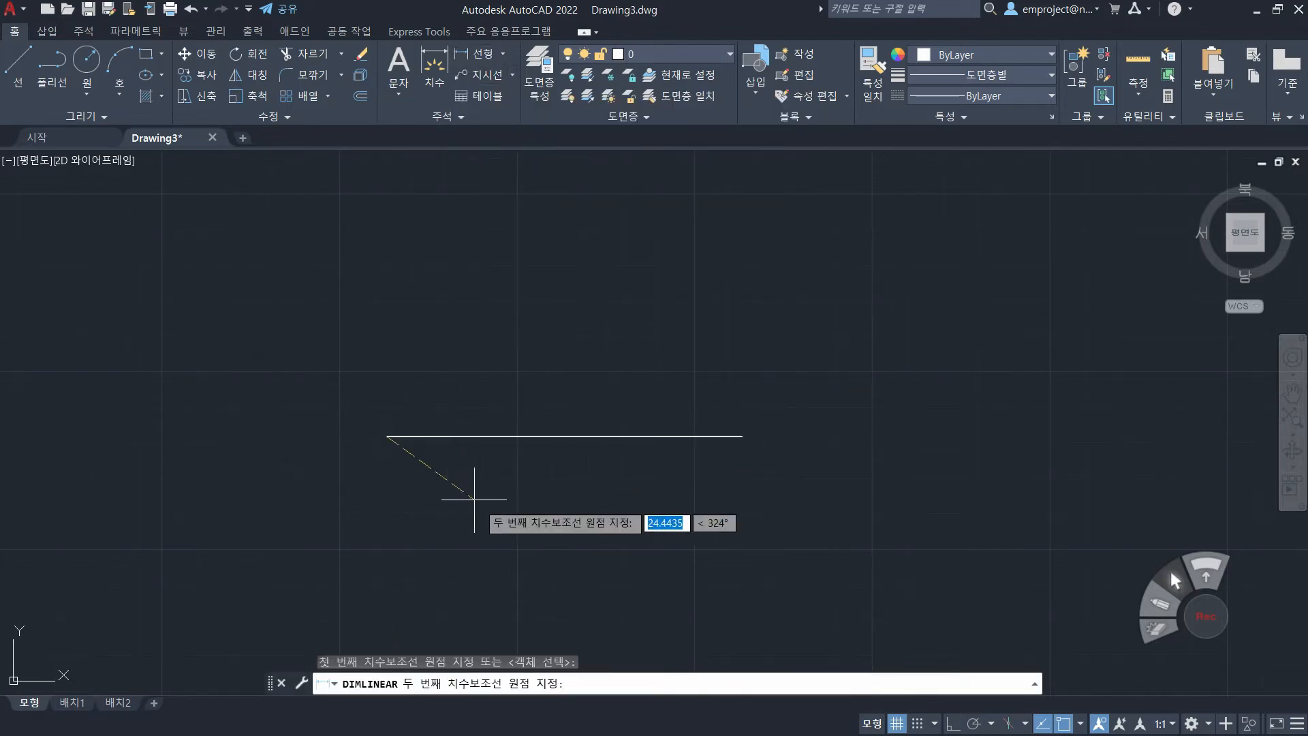
pyautogui.click(742, 436)
pyautogui.click(675, 516)
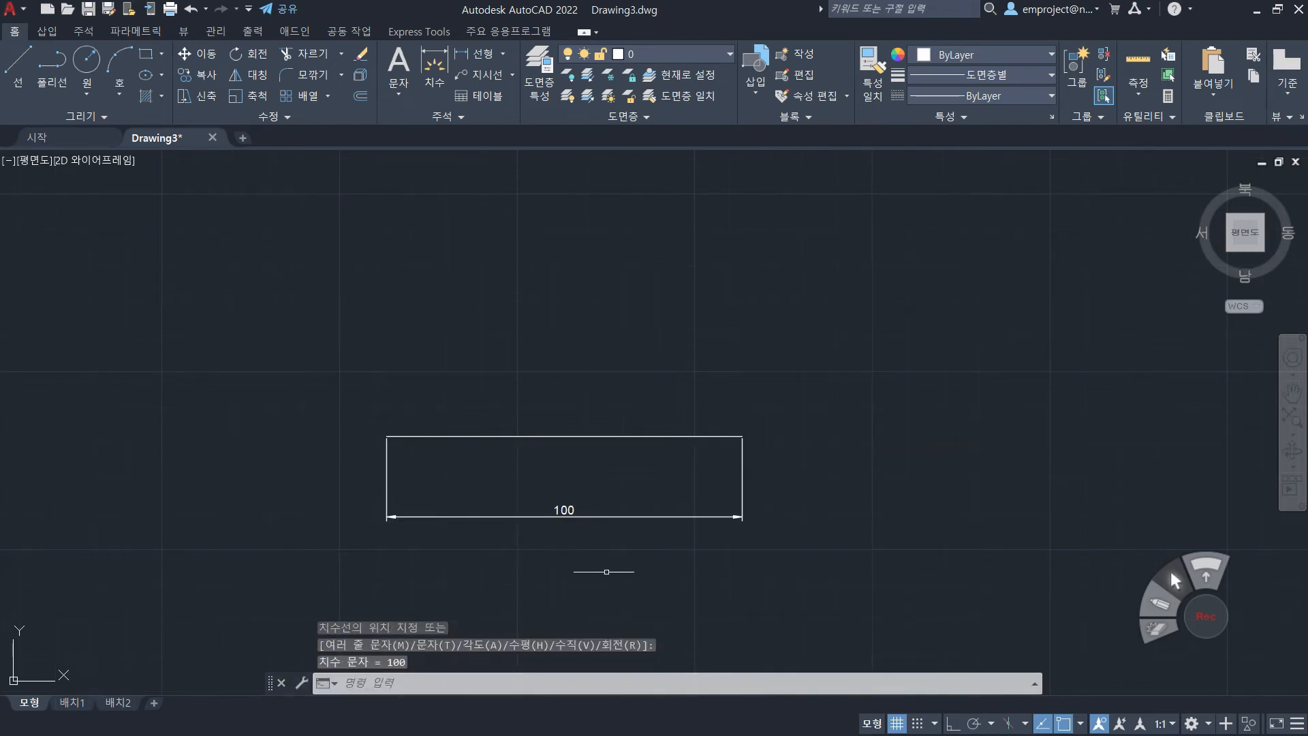
pyautogui.press('Escape')
pyautogui.press('Escape')
# - Erase the horizontal line and its dimension together with a crossing window
pyautogui.click(836, 562)
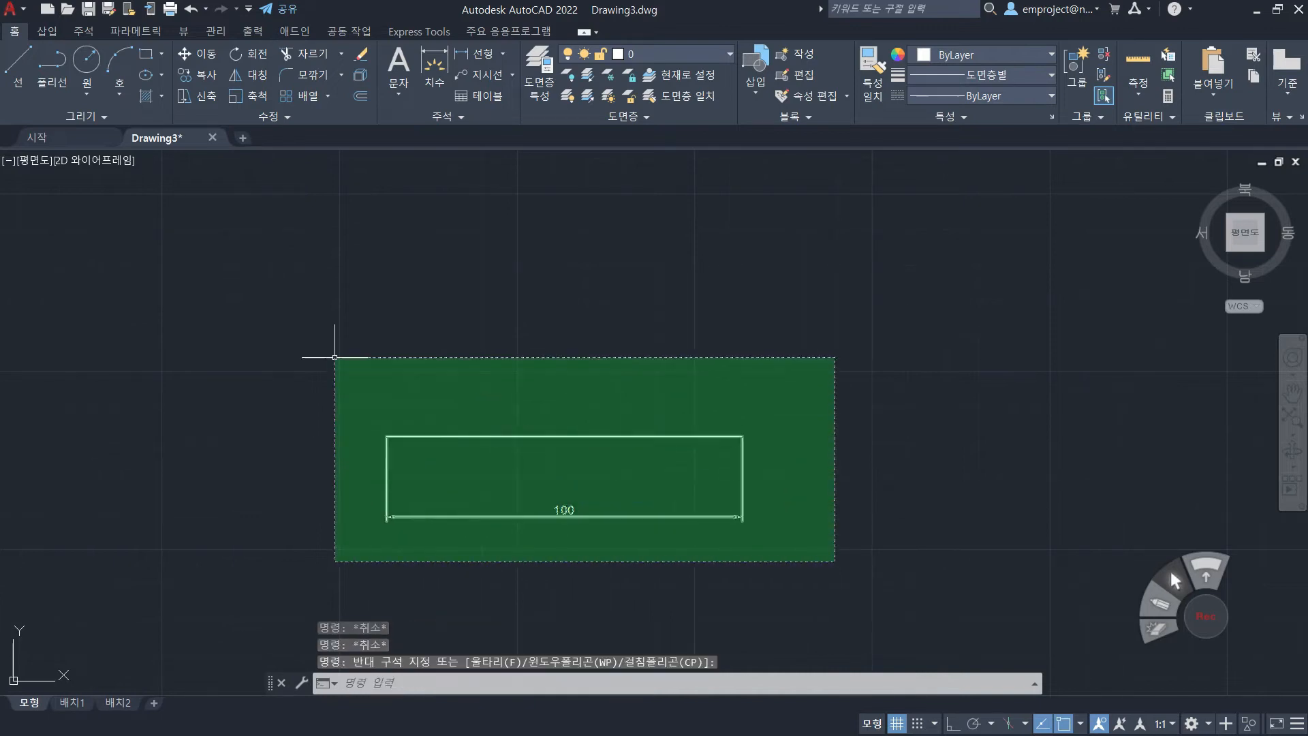
pyautogui.click(334, 357)
pyautogui.press('Delete')
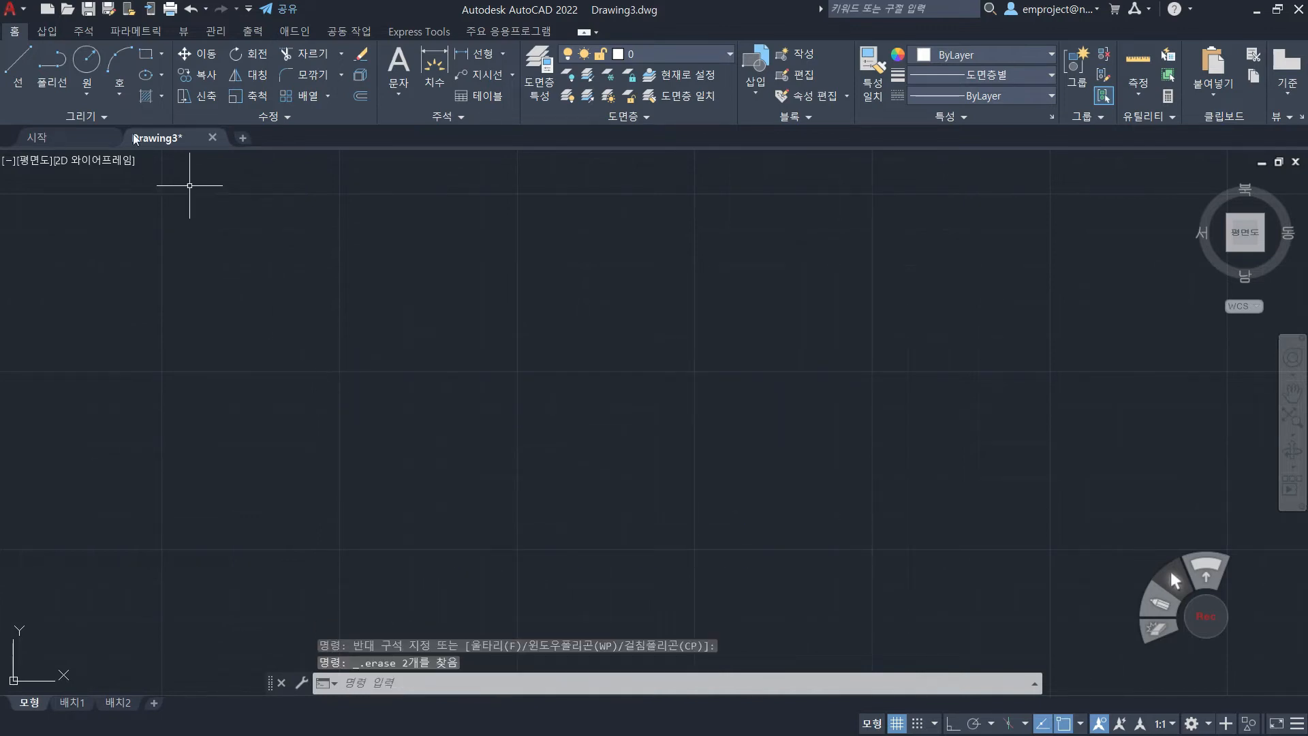
# - Draw a freehand chain of five slanted line segments forming an open polygon, and end the Line command
pyautogui.click(19, 65)
pyautogui.click(505, 453)
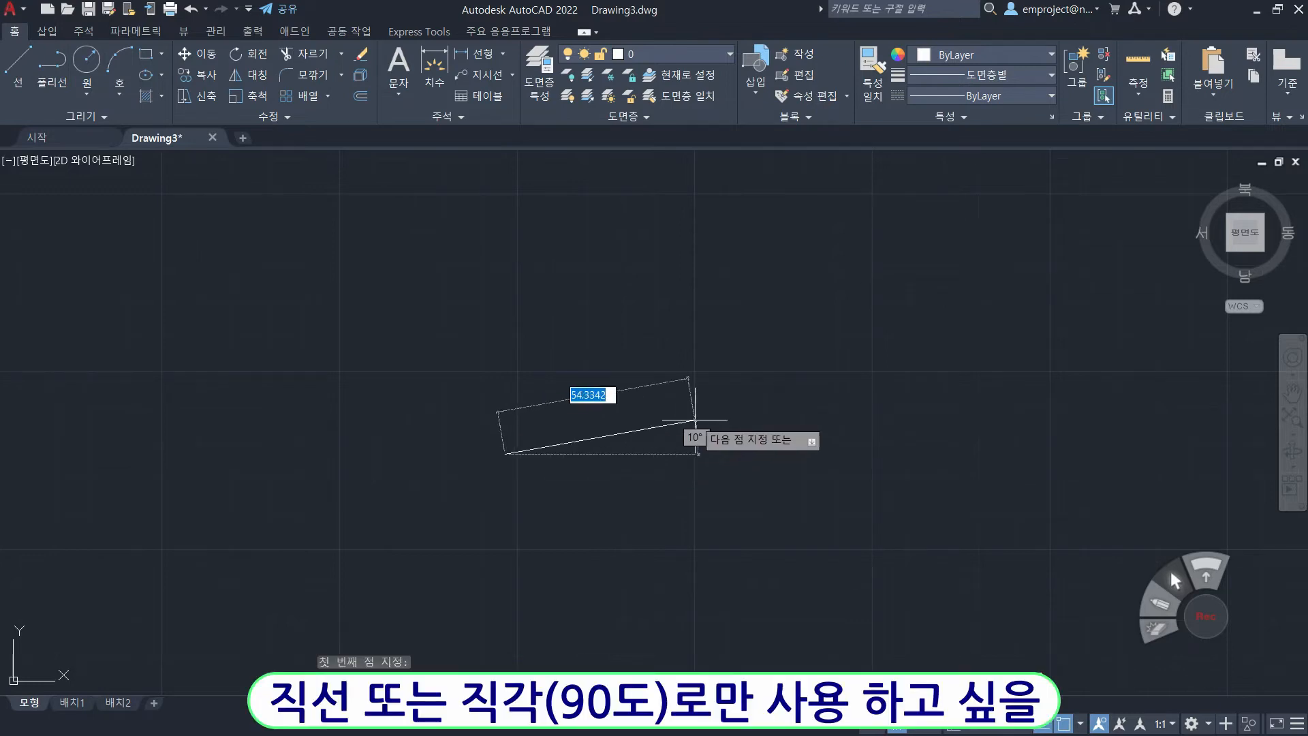
pyautogui.click(716, 409)
pyautogui.click(733, 264)
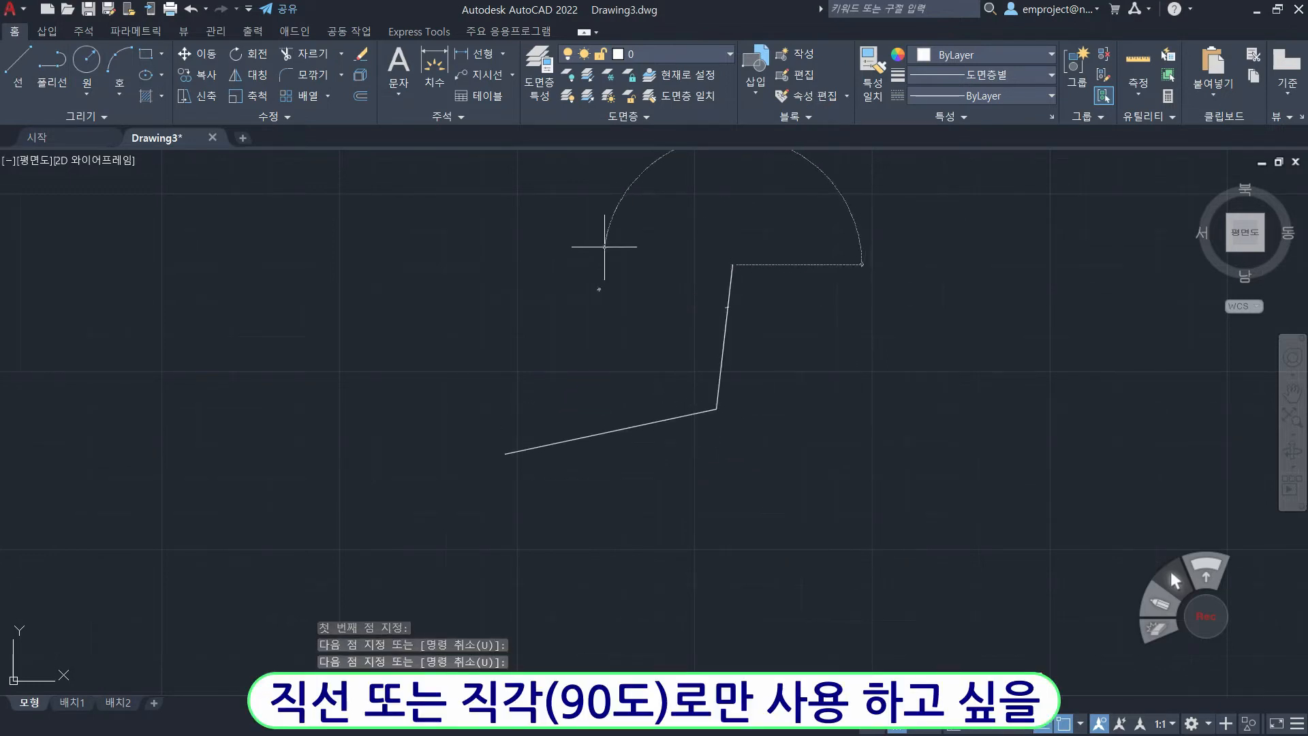
pyautogui.click(604, 247)
pyautogui.click(453, 244)
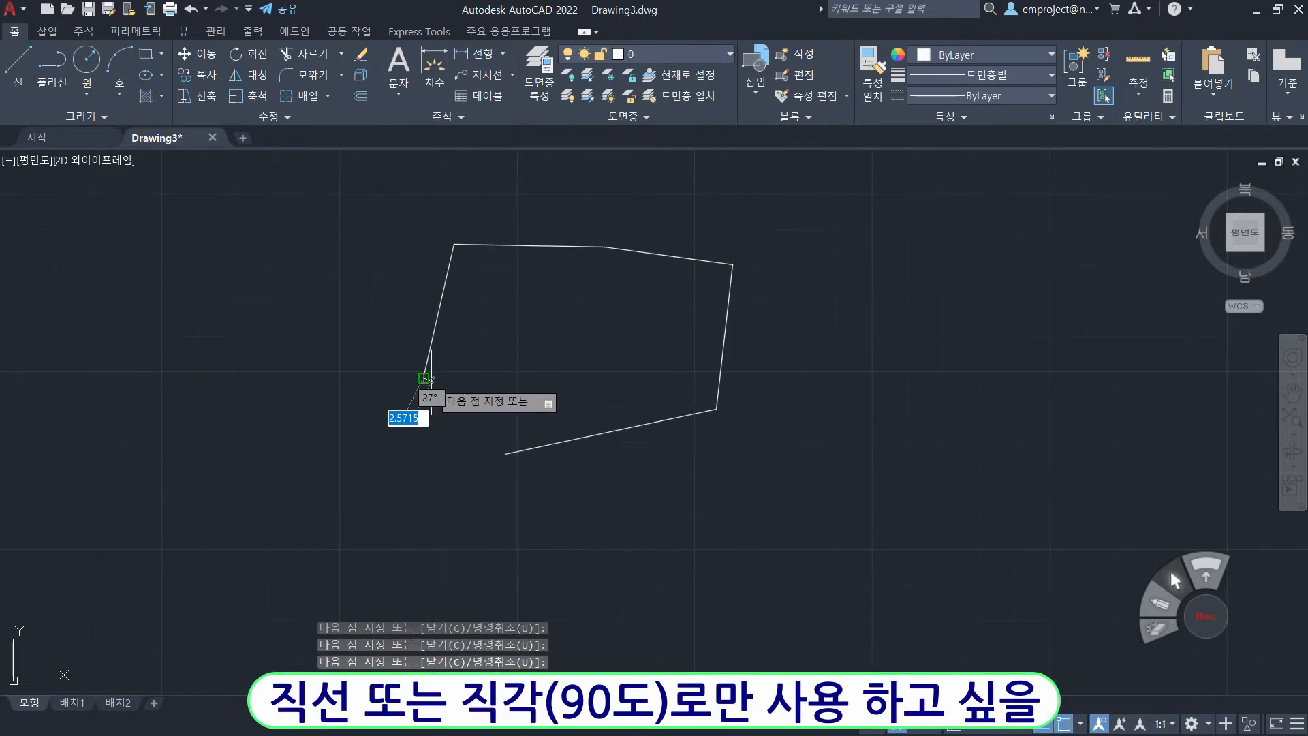
pyautogui.click(424, 377)
pyautogui.press('Escape')
pyautogui.press('Escape')
pyautogui.press('Escape')
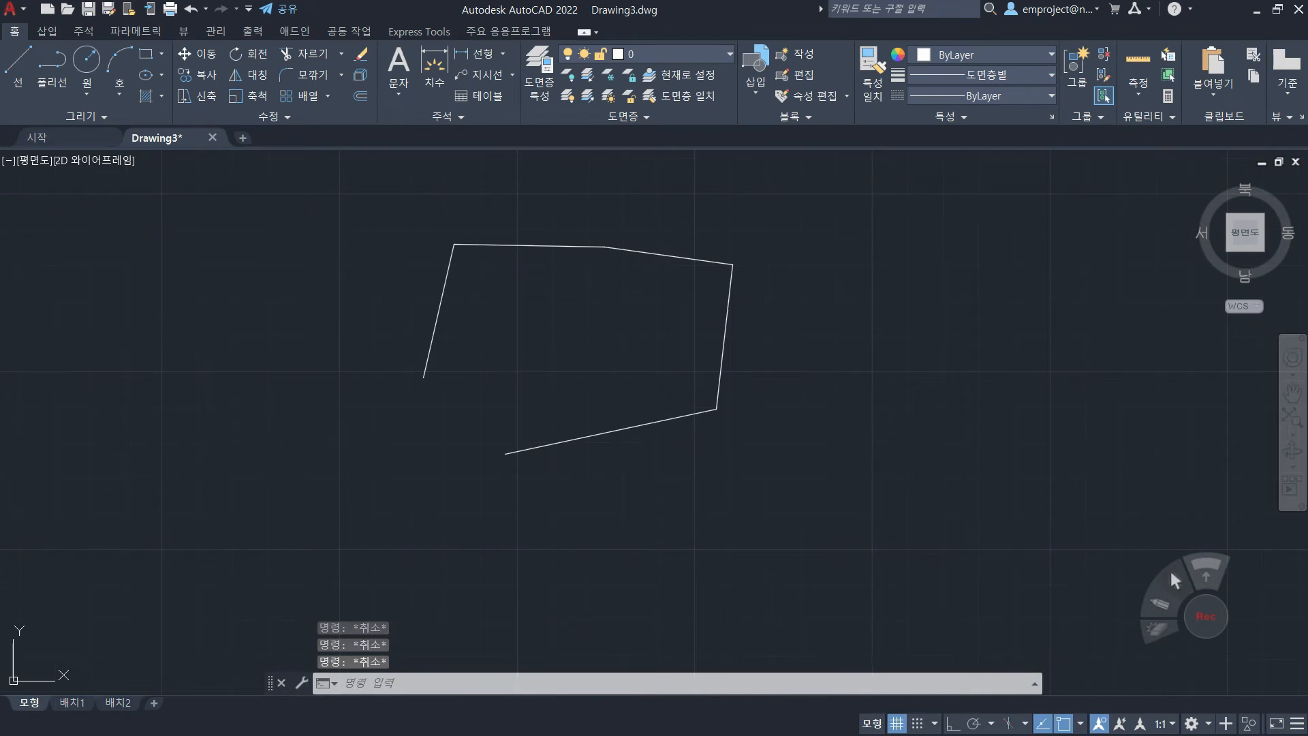
# - Erase all five segments of the open polygon with a crossing window
pyautogui.click(804, 513)
pyautogui.click(337, 200)
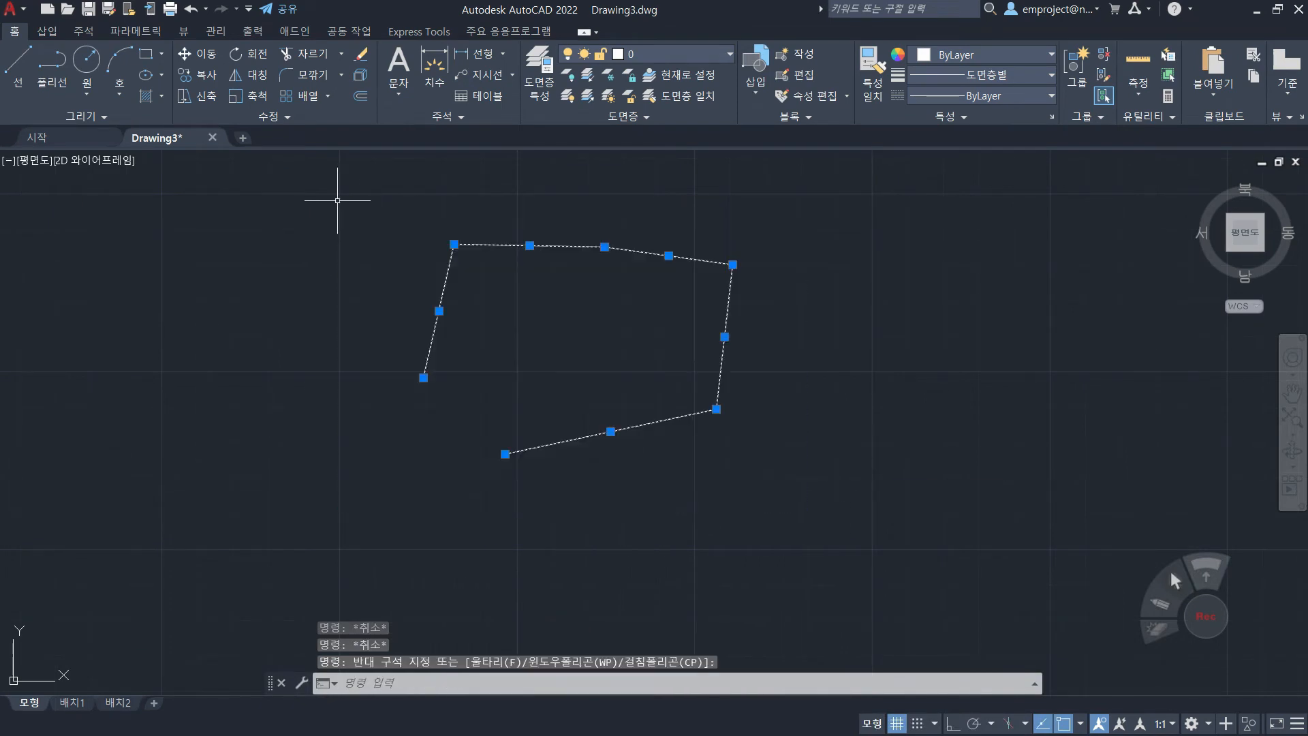
pyautogui.press('Delete')
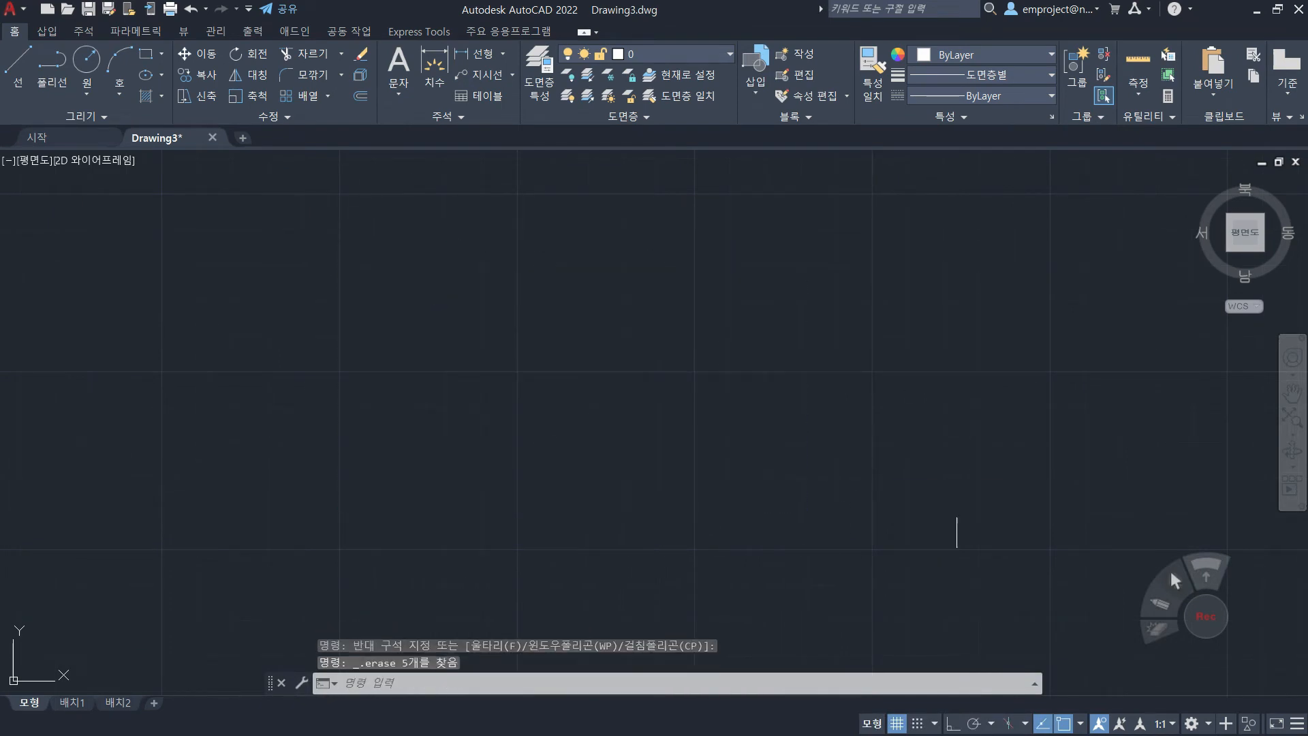
# - Toggle Ortho mode on and off to try it out, leaving it switched on
pyautogui.click(958, 728)
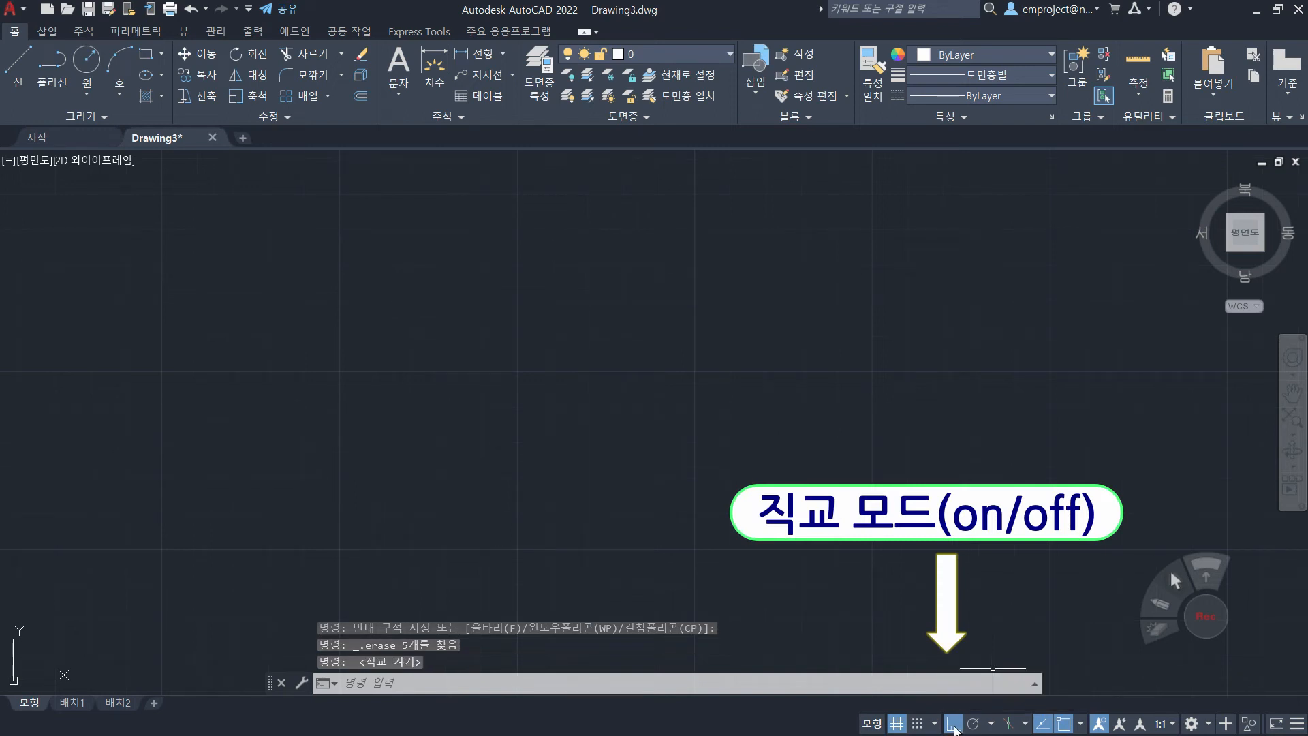
pyautogui.click(956, 728)
pyautogui.click(953, 726)
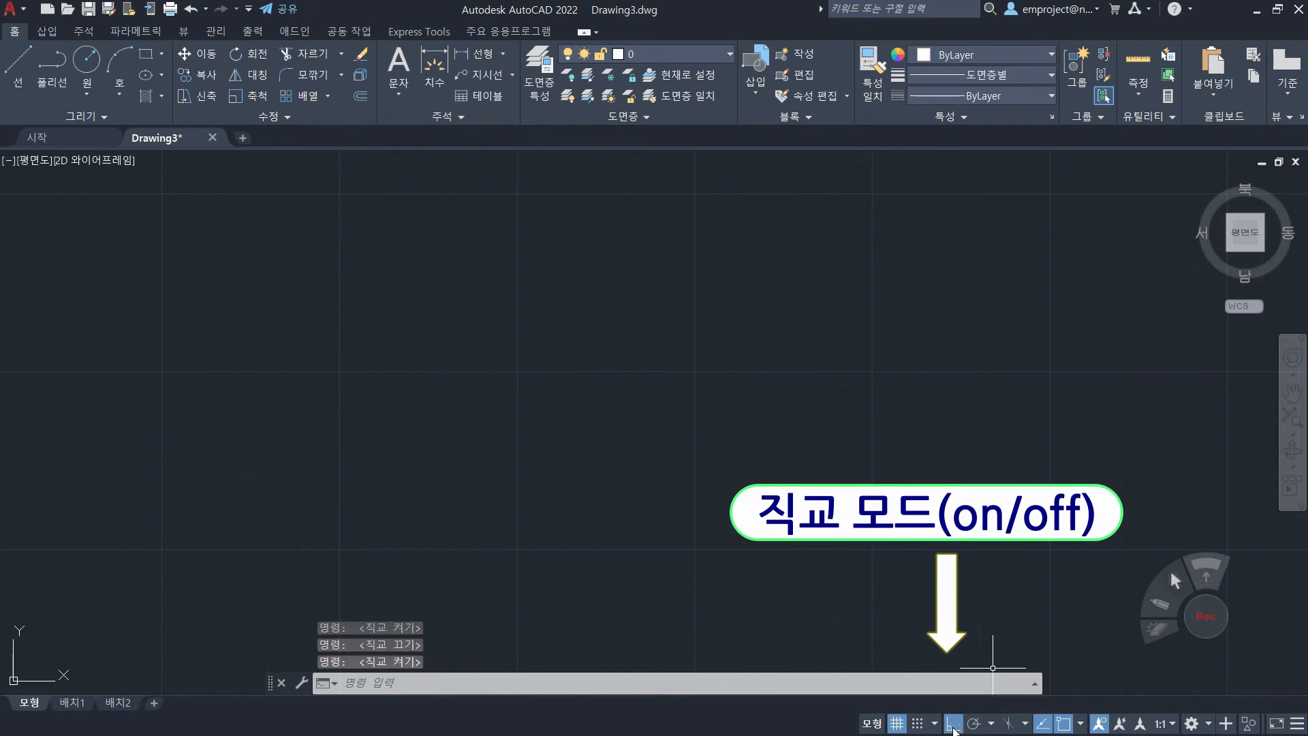
pyautogui.click(954, 726)
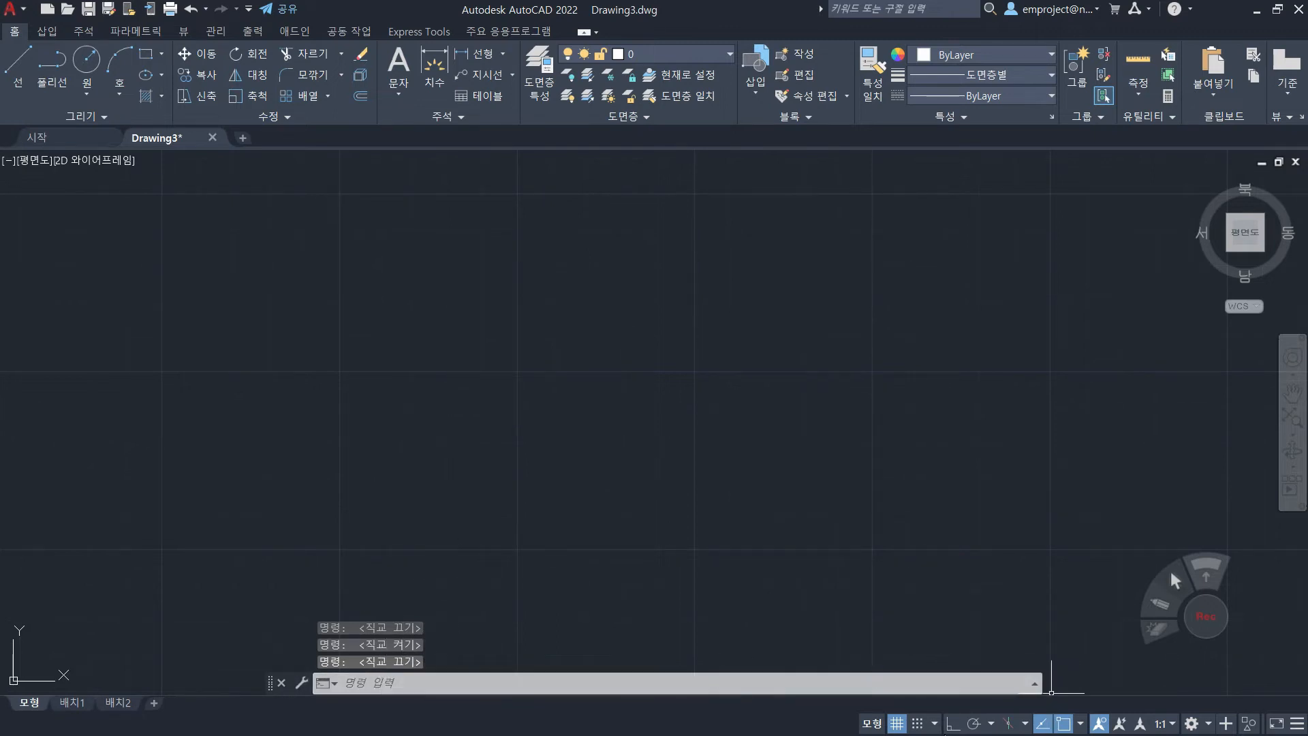
pyautogui.click(954, 725)
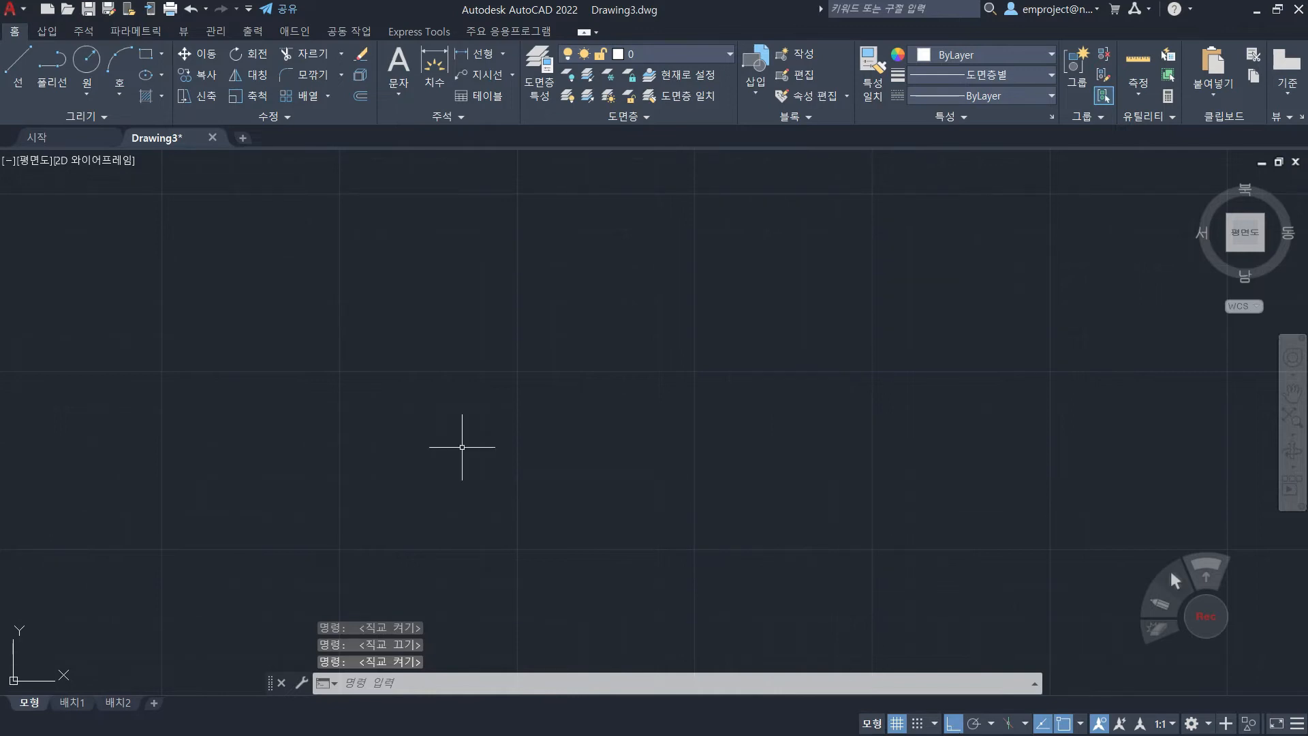
# - Draw a stepped chain of five horizontal and vertical segments in Ortho mode, the first about 93 long, and end the Line command
pyautogui.click(12, 76)
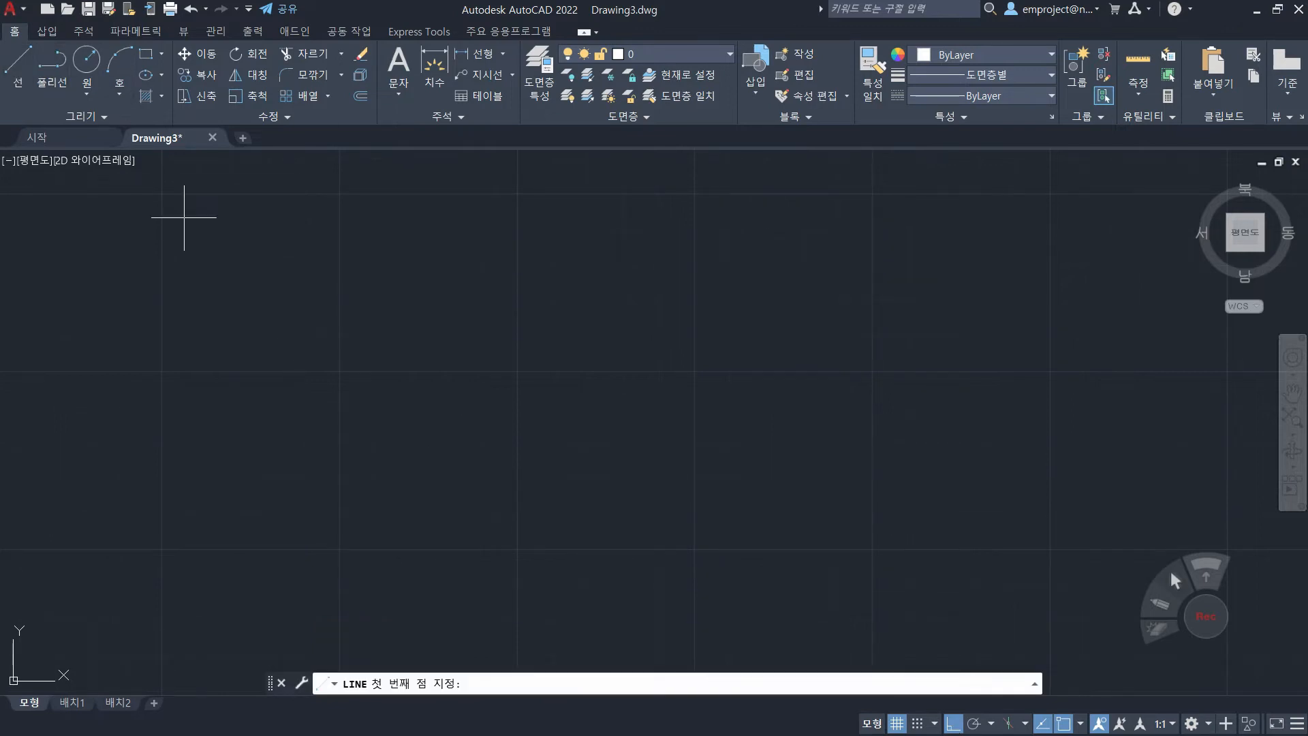
pyautogui.click(344, 432)
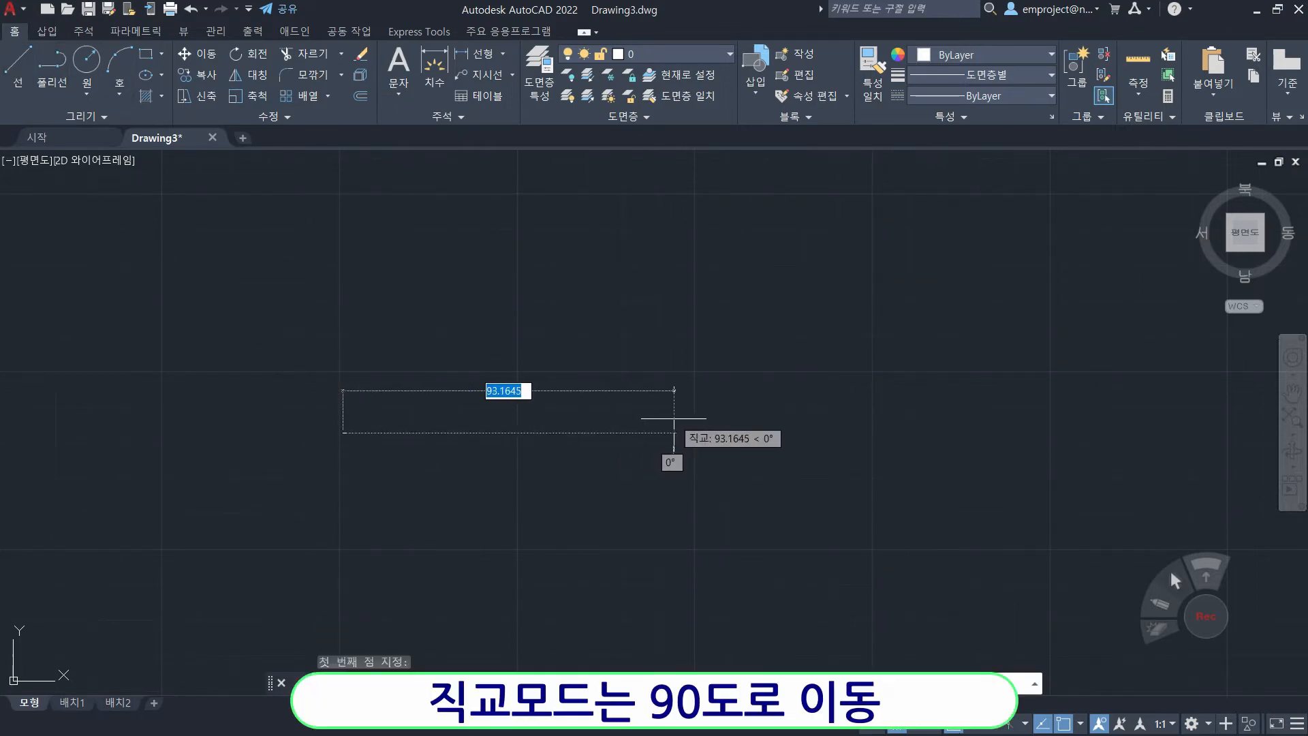
pyautogui.click(632, 421)
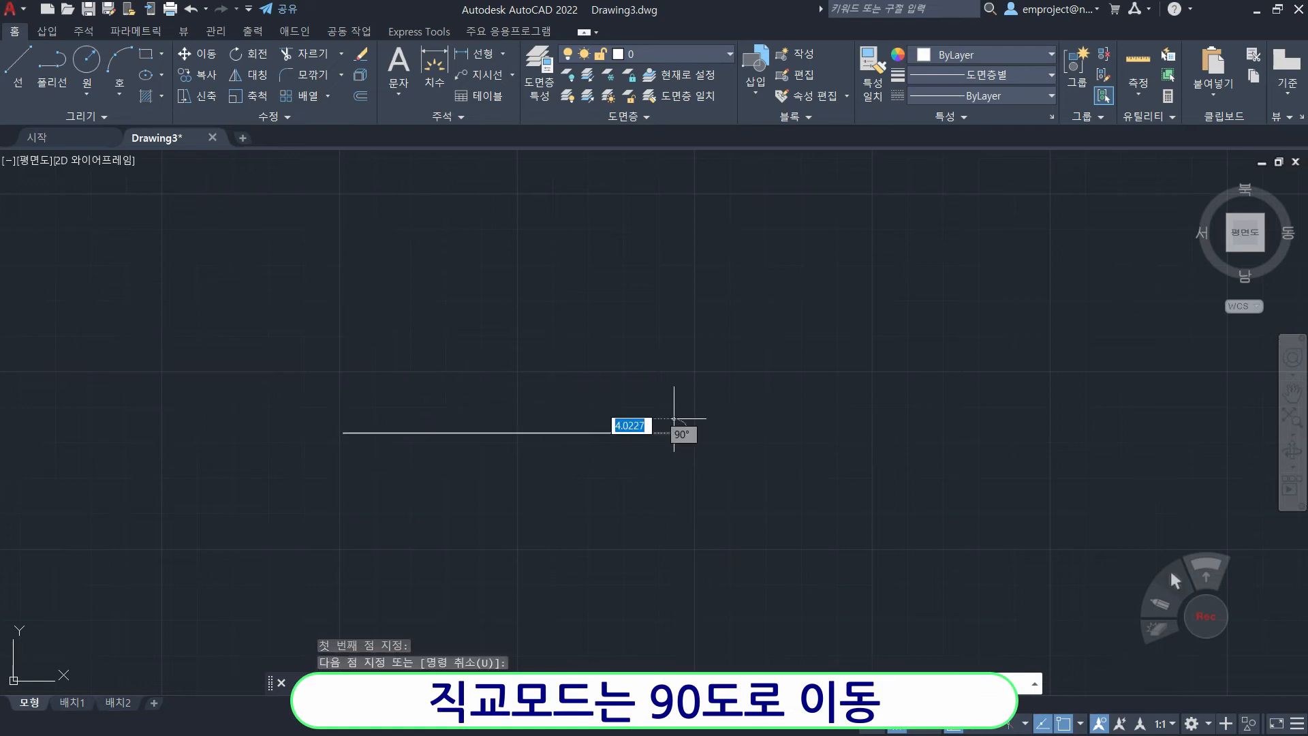
pyautogui.click(665, 265)
pyautogui.click(867, 266)
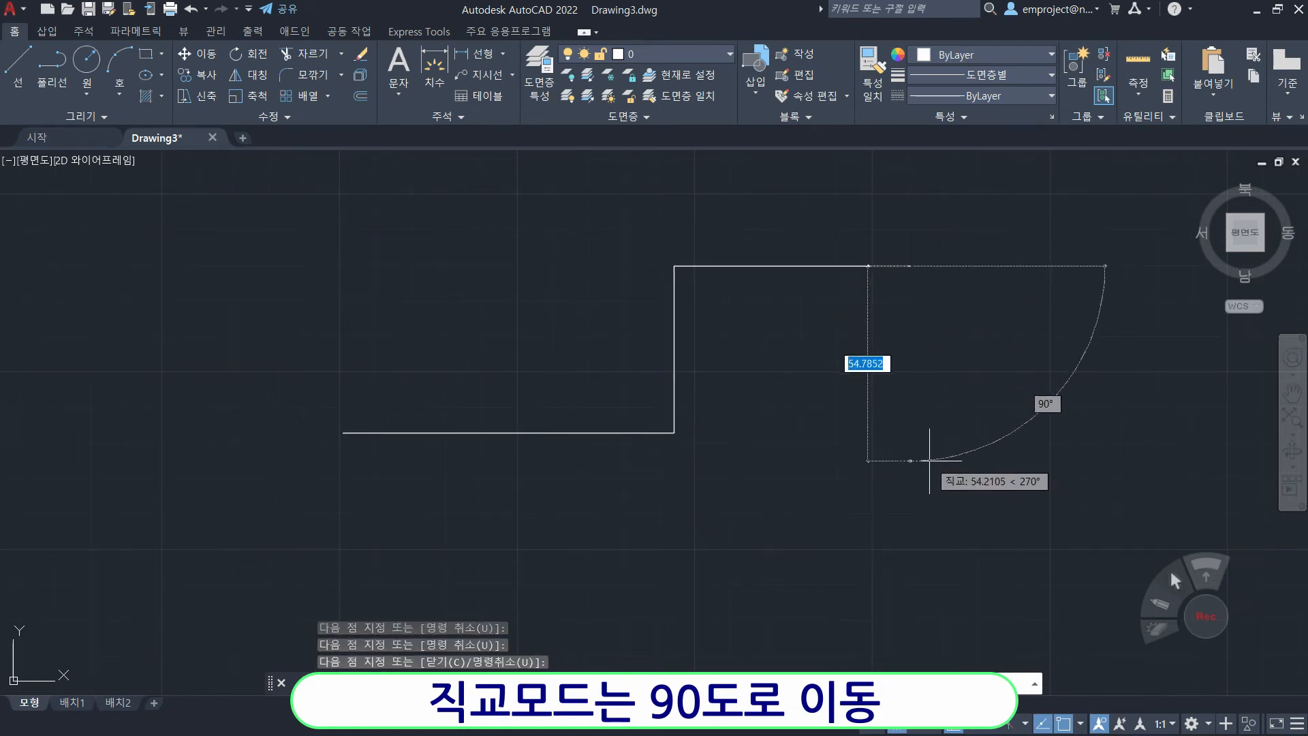
pyautogui.click(910, 462)
pyautogui.click(1053, 462)
pyautogui.press('Escape')
pyautogui.press('Escape')
pyautogui.press('Escape')
pyautogui.press('Escape')
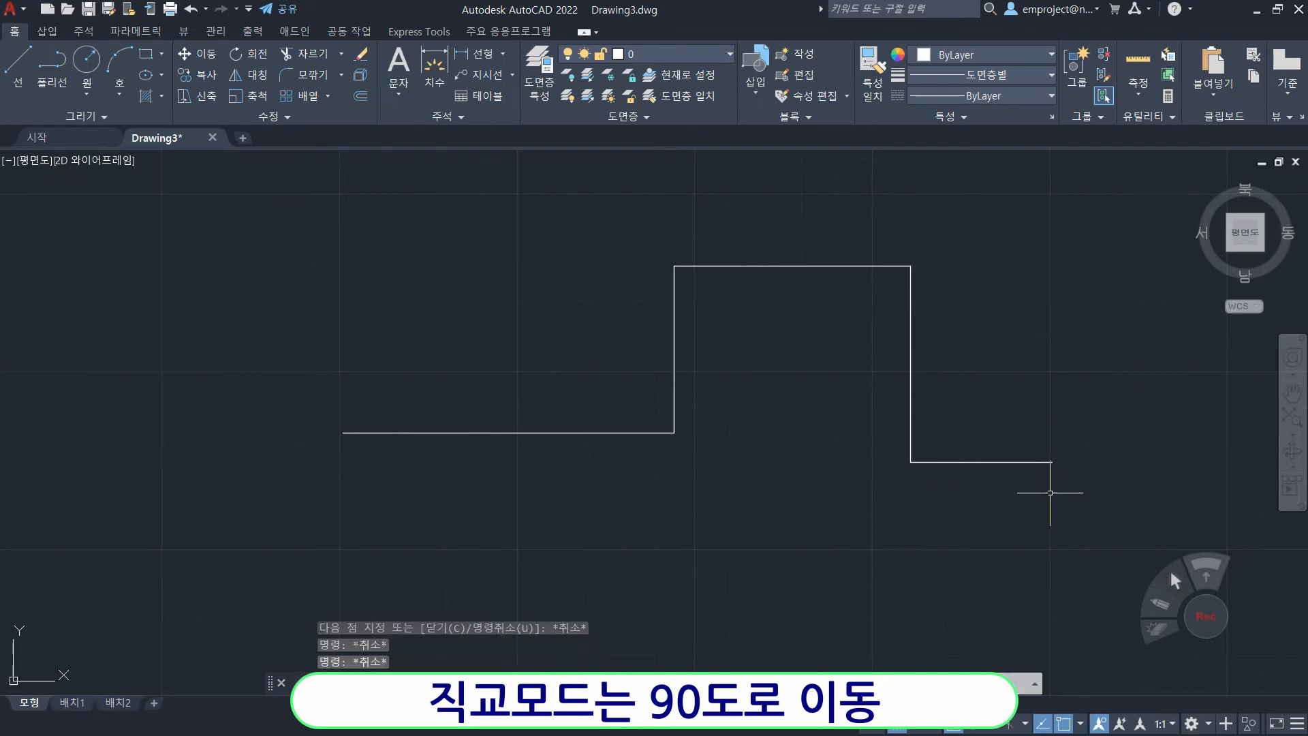
# - Erase the whole stepped chain of orthogonal lines with a crossing window
pyautogui.click(1063, 499)
pyautogui.click(274, 196)
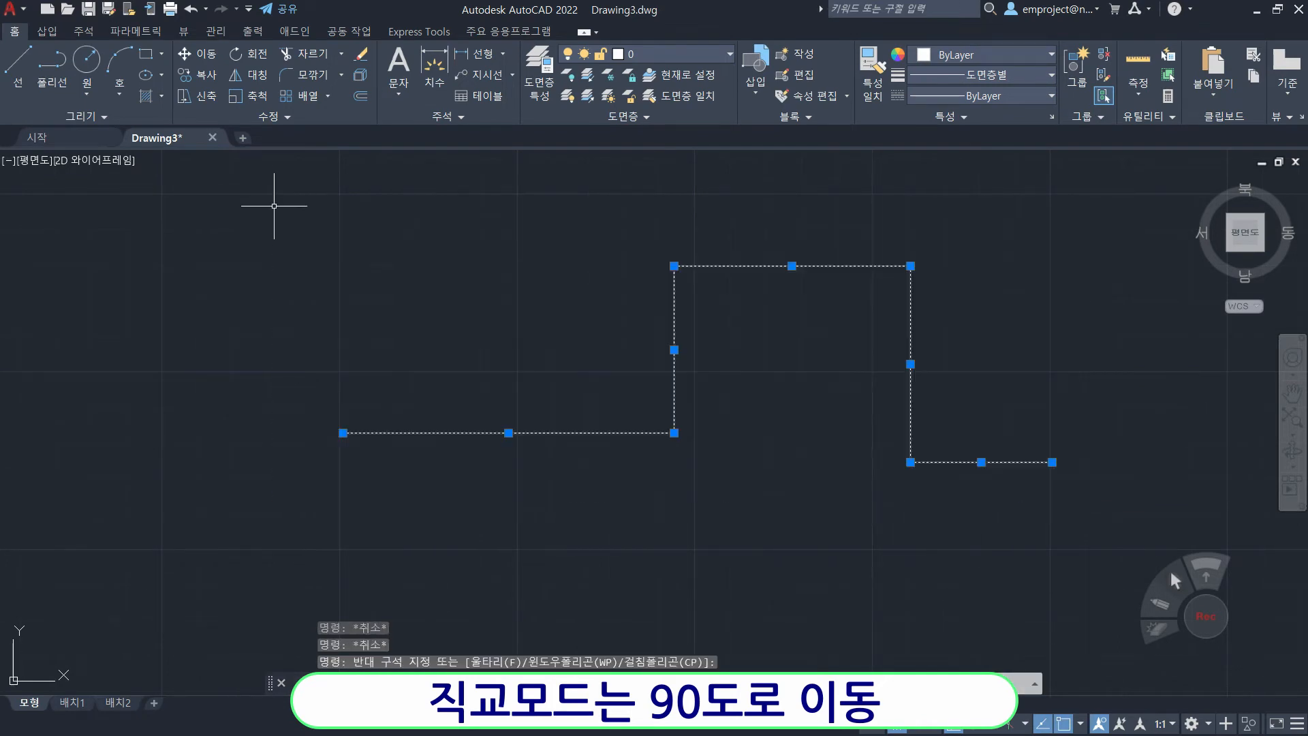
pyautogui.press('Delete')
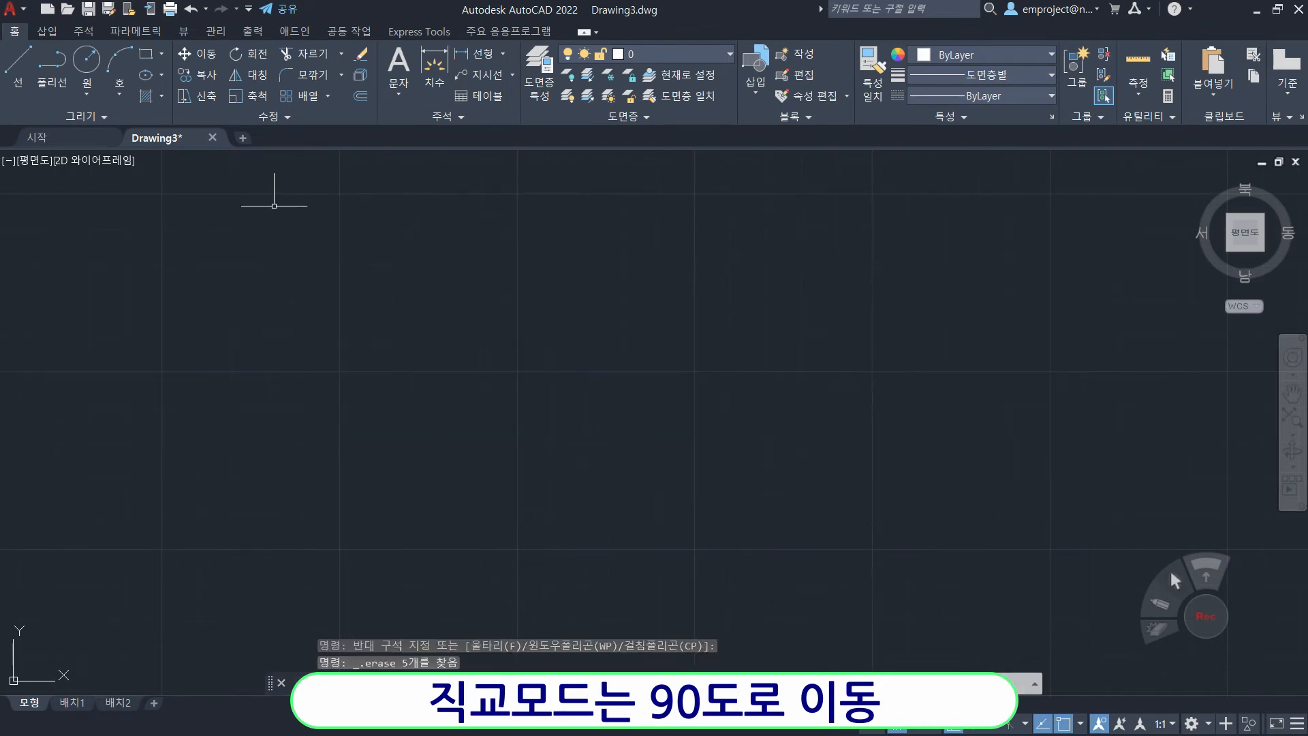
# - Start a rectangle with a horizontal line of length 100 to the right and a vertical line of length 50 upward
pyautogui.click(18, 64)
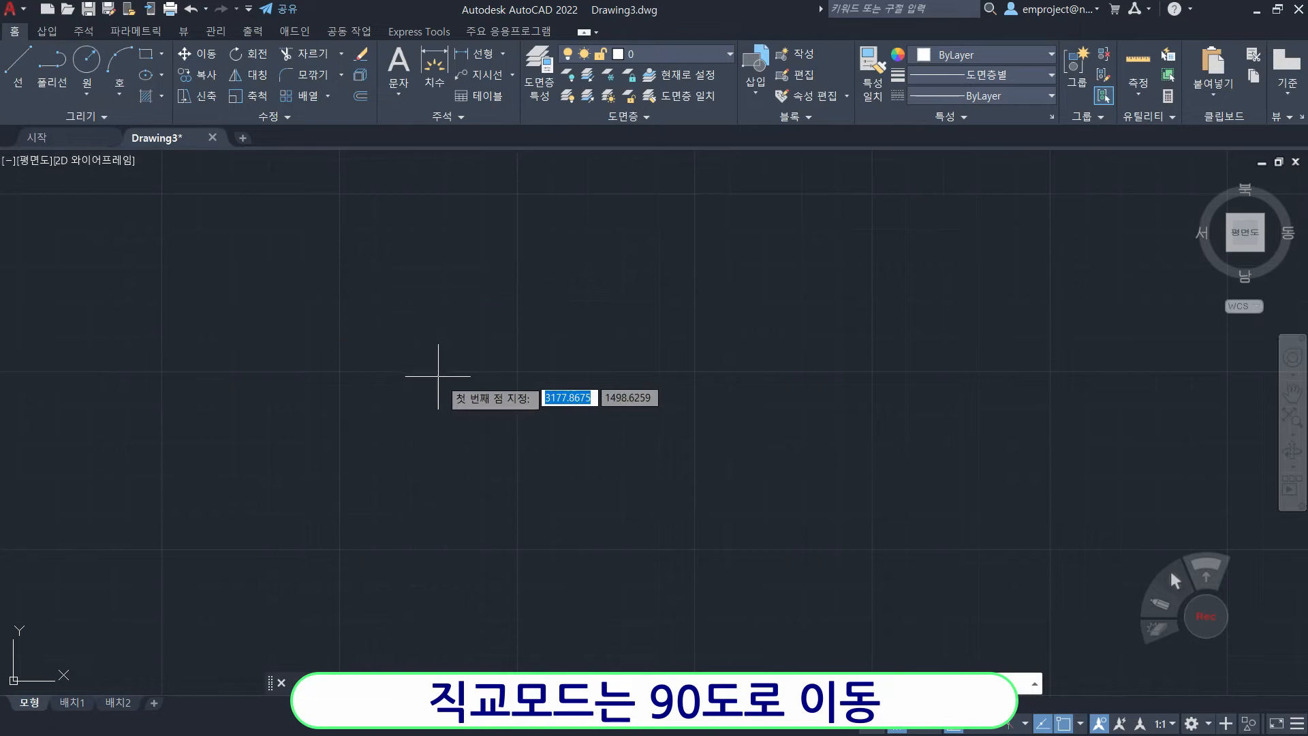
pyautogui.click(488, 438)
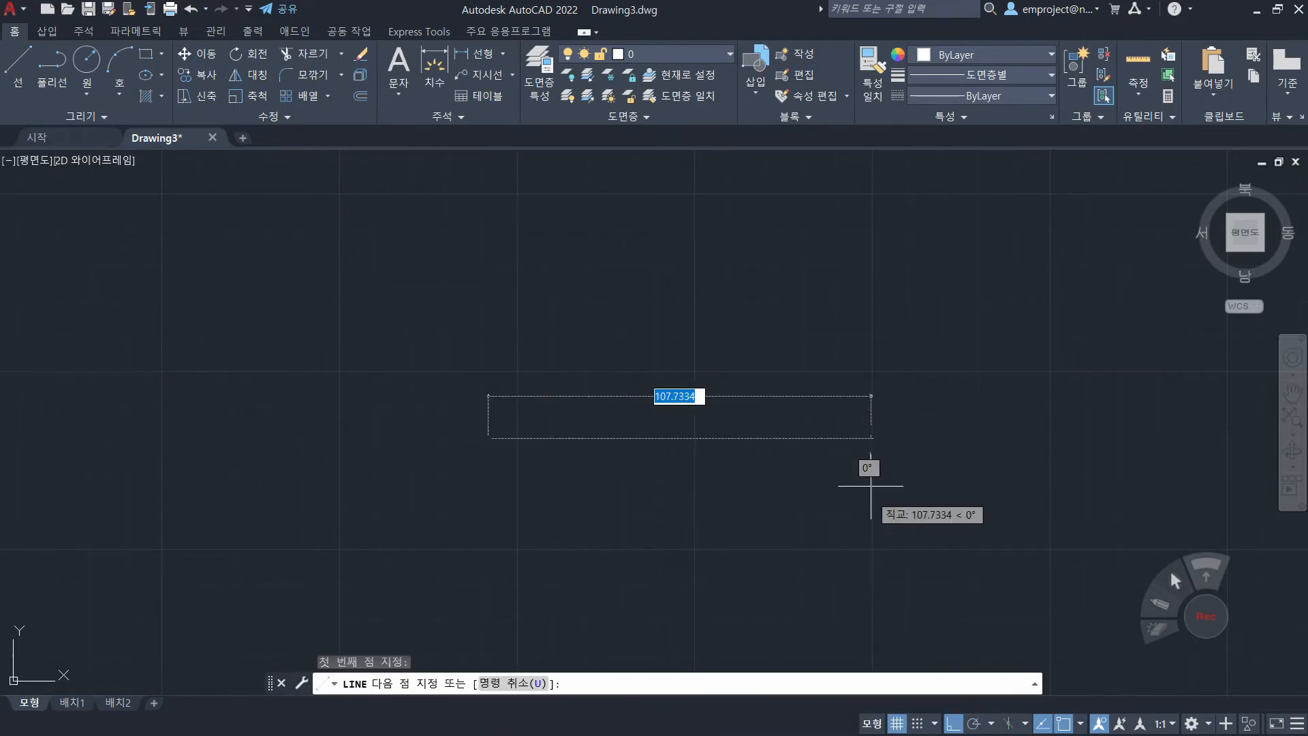
pyautogui.write('100')
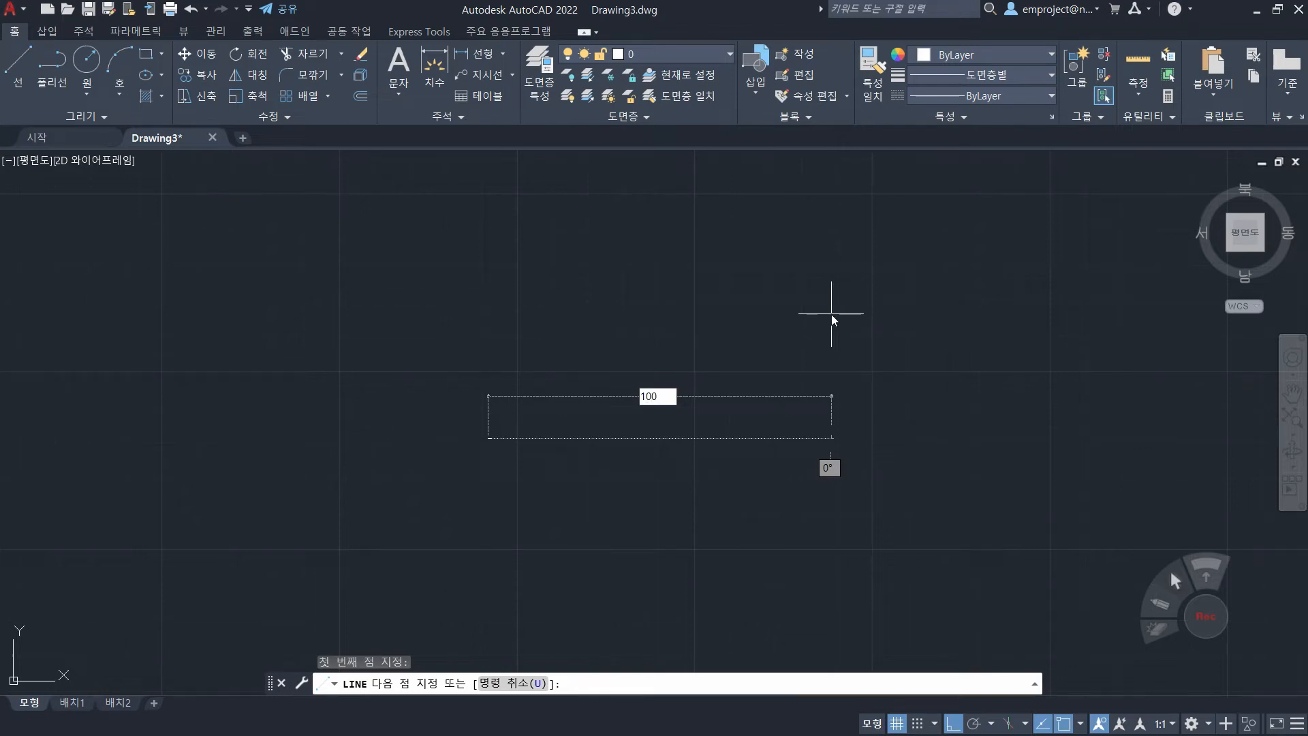
pyautogui.press('Return')
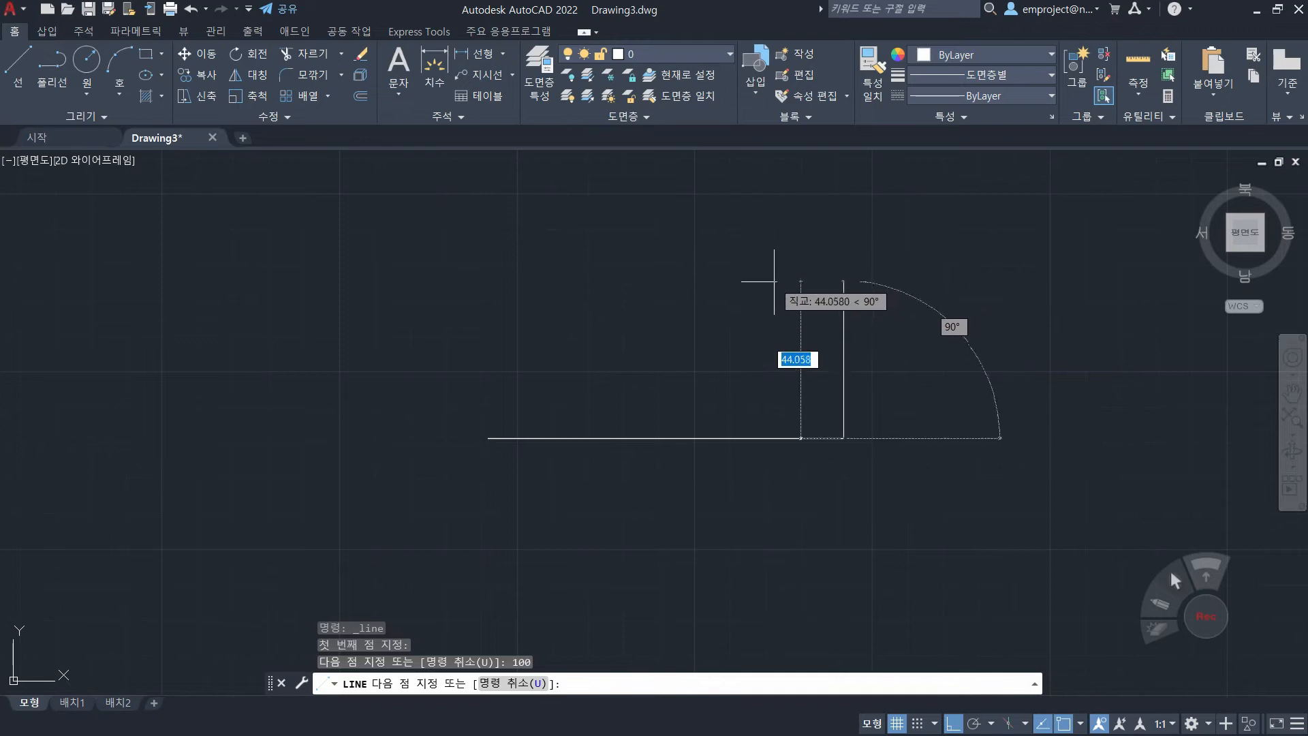
pyautogui.write('50')
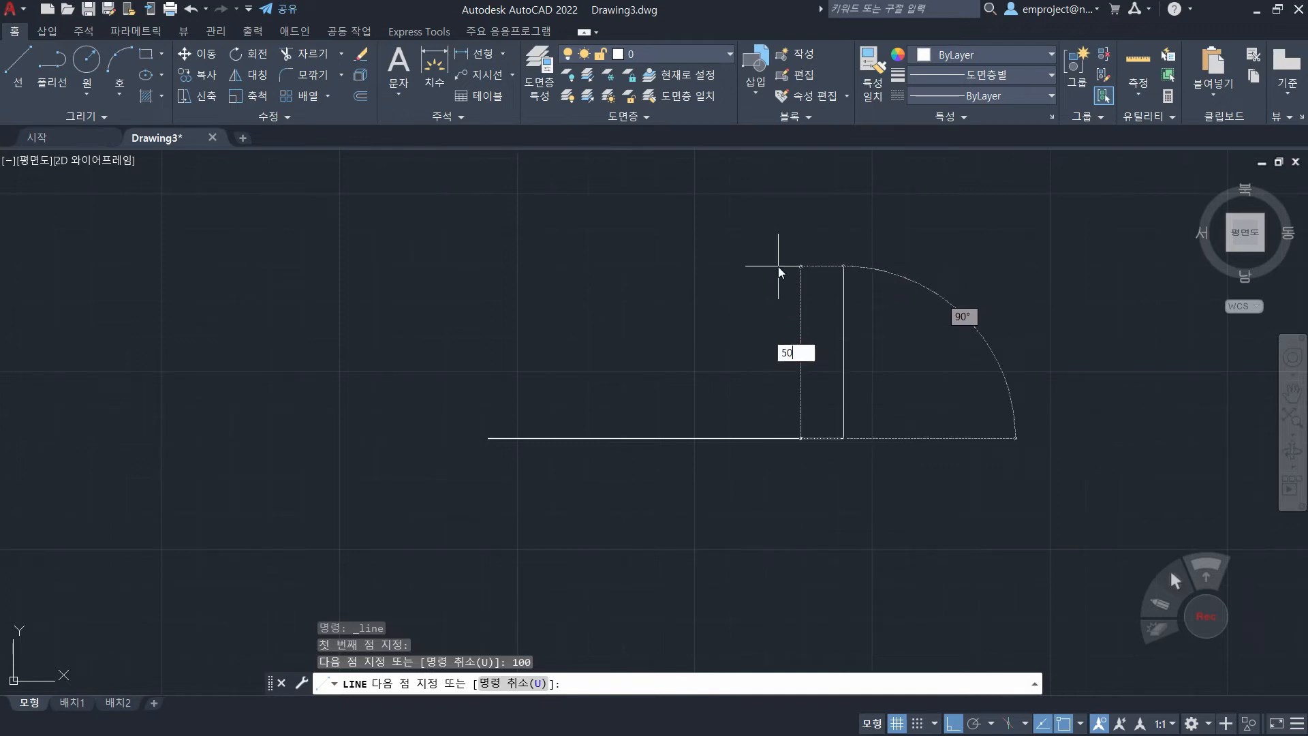
pyautogui.press('Return')
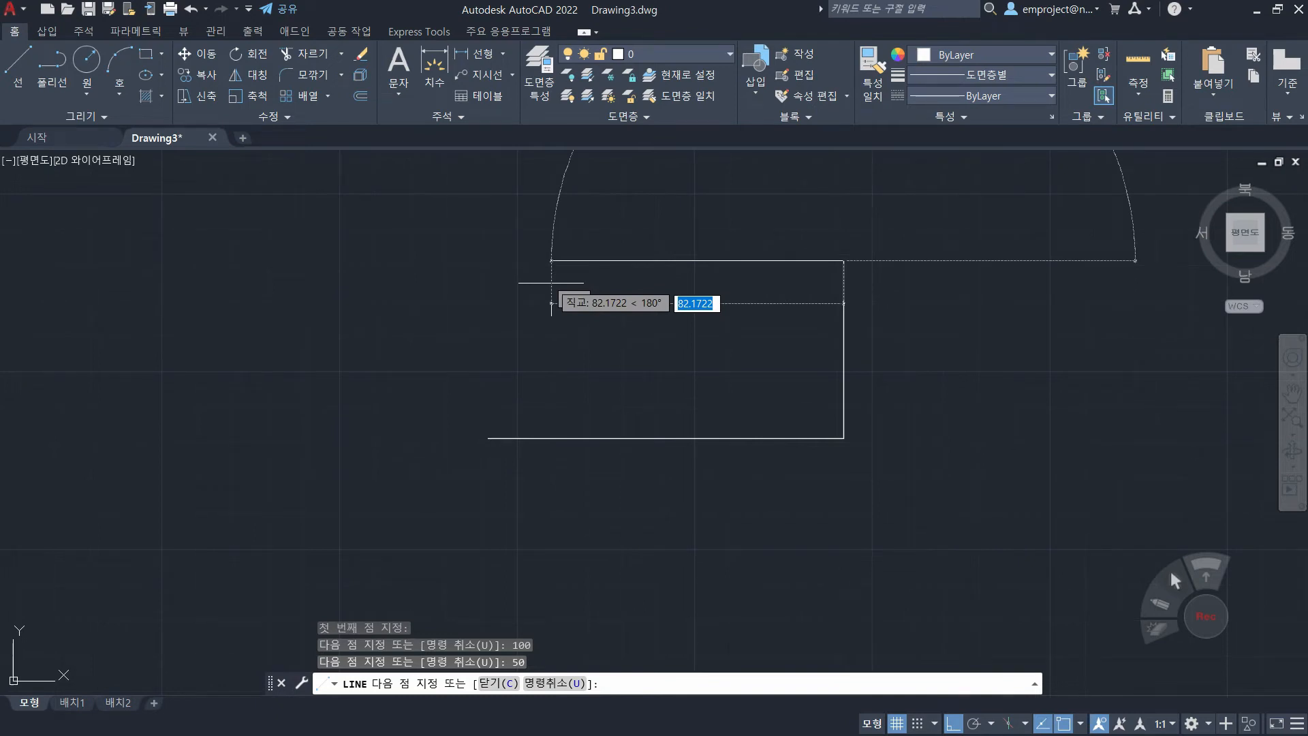
# - Complete the rectangle with a line of length 100 to the left and one of length 50 downward, and end the Line command
pyautogui.write('100')
pyautogui.press('Return')
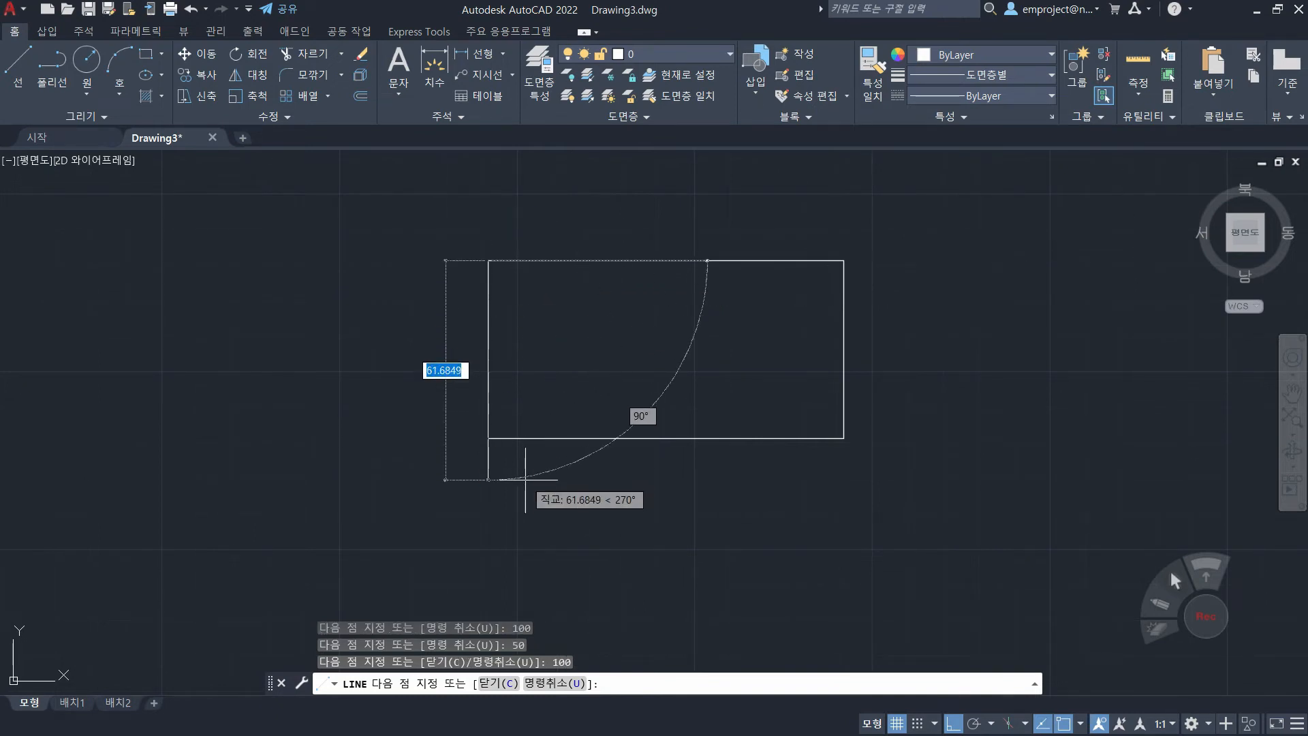
pyautogui.write('5')
pyautogui.press('BackSpace')
pyautogui.press('BackSpace')
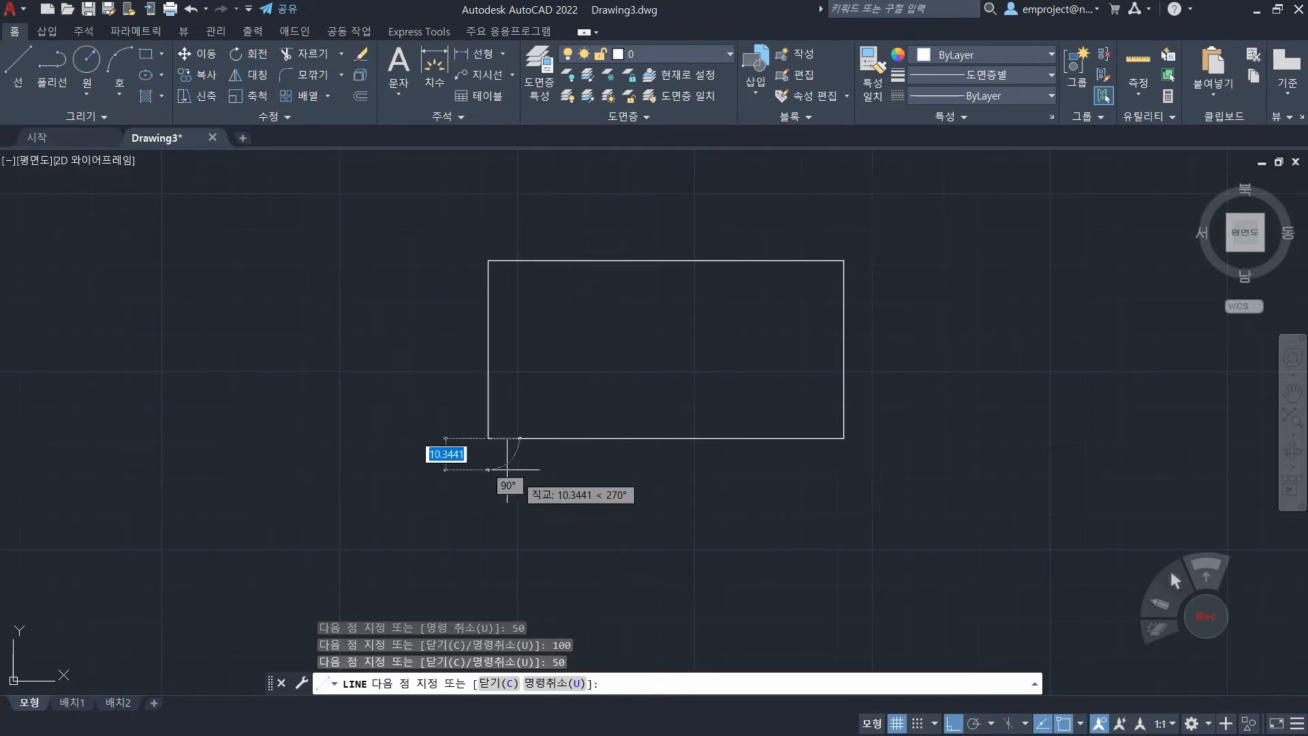
pyautogui.press('Escape')
pyautogui.press('Escape')
pyautogui.press('Escape')
pyautogui.press('Escape')
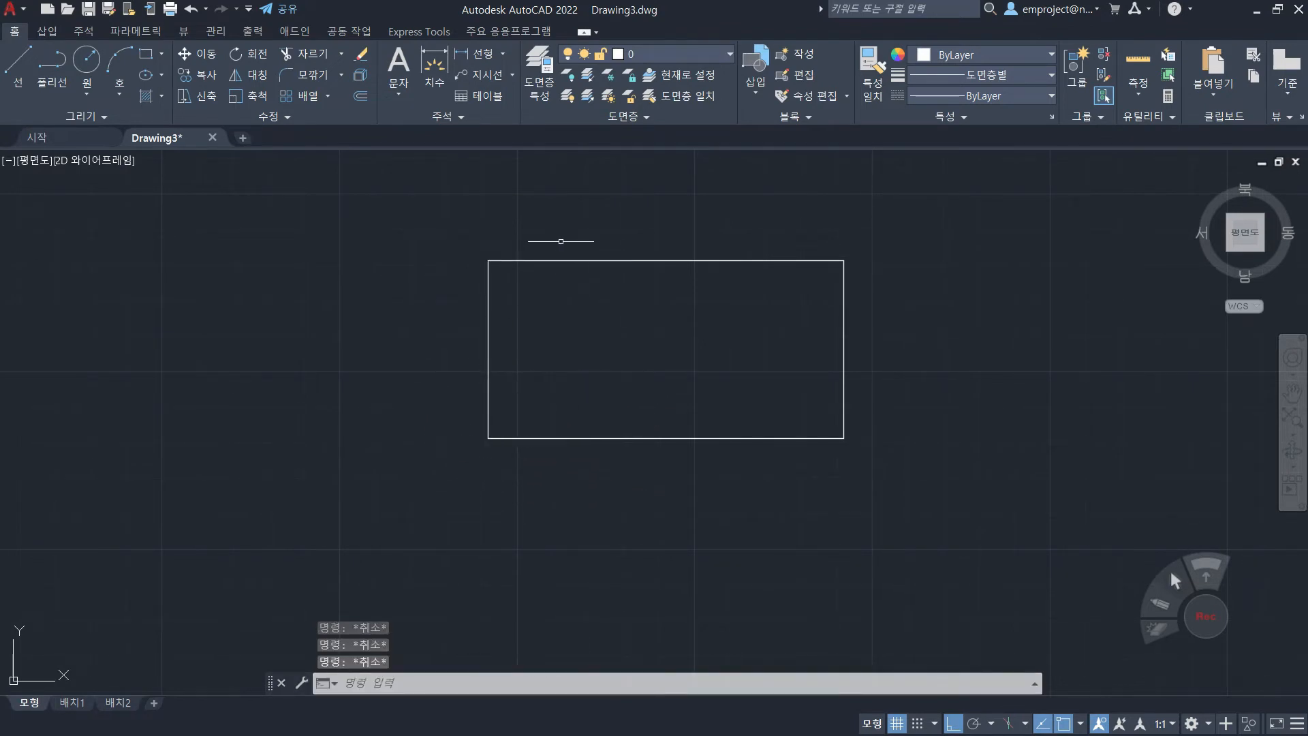
# - Toggle Ortho mode off and on several times, leaving it switched off
pyautogui.click(953, 727)
pyautogui.click(953, 727)
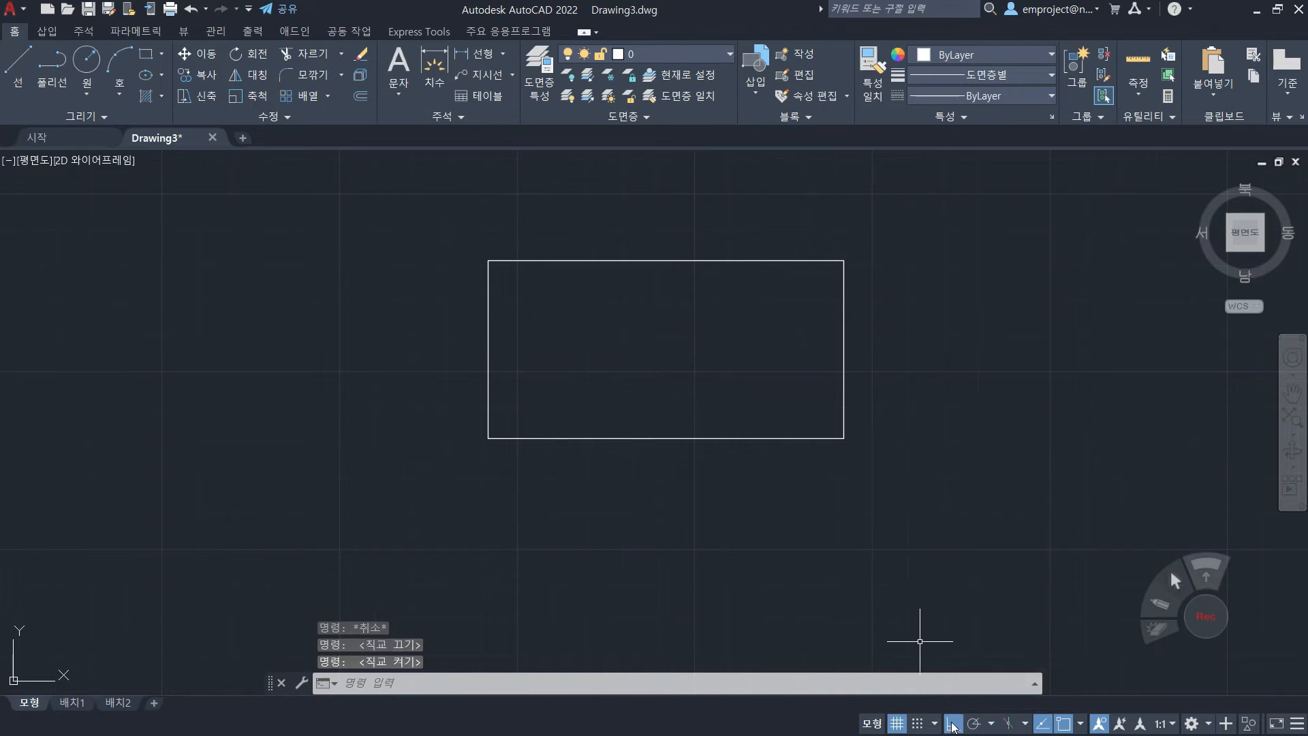
pyautogui.click(953, 727)
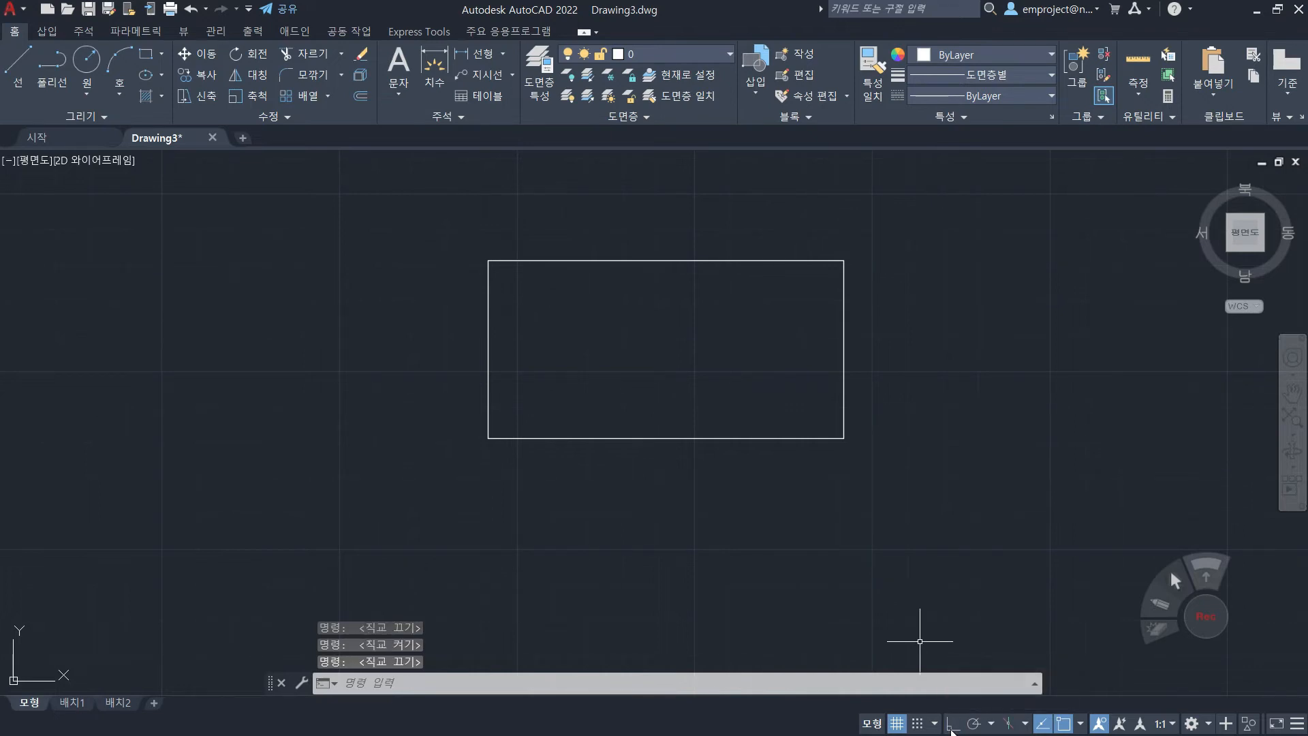
pyautogui.click(953, 728)
pyautogui.click(953, 728)
pyautogui.click(1211, 622)
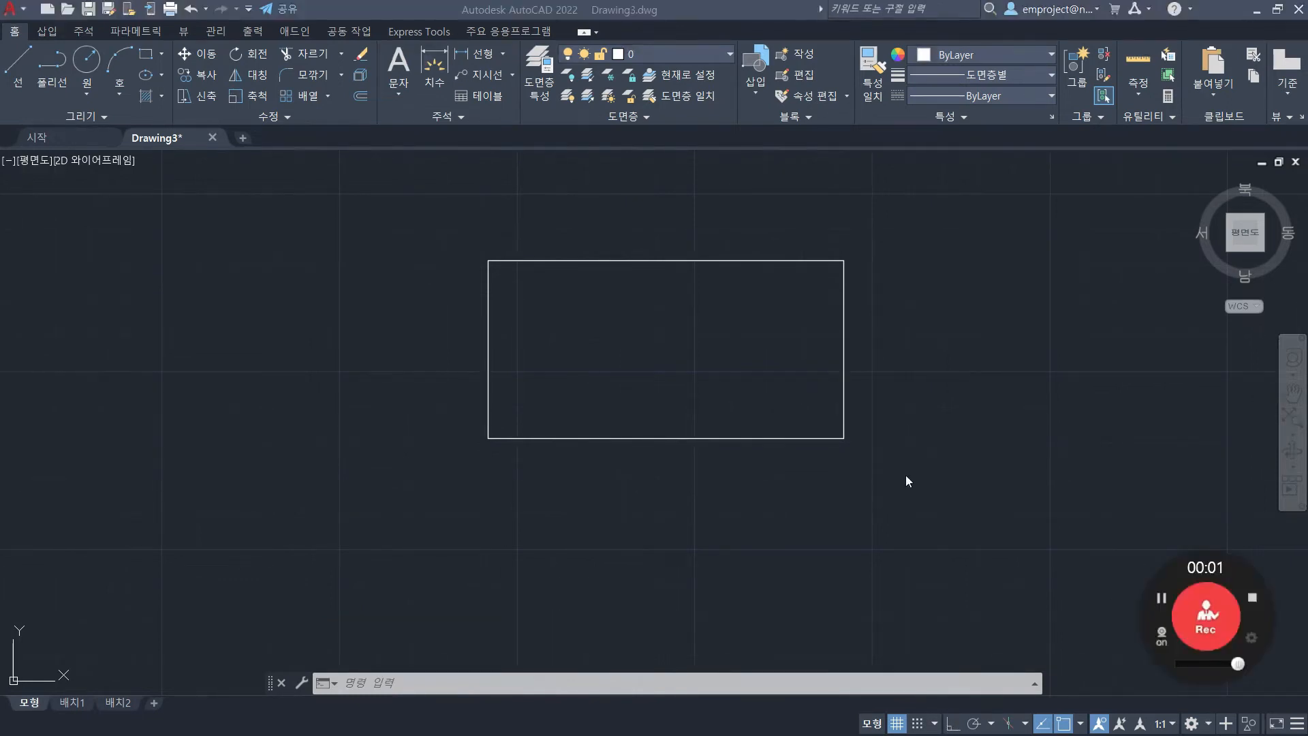
# - Erase the four lines of the rectangle using a selection window
pyautogui.click(849, 465)
pyautogui.click(454, 237)
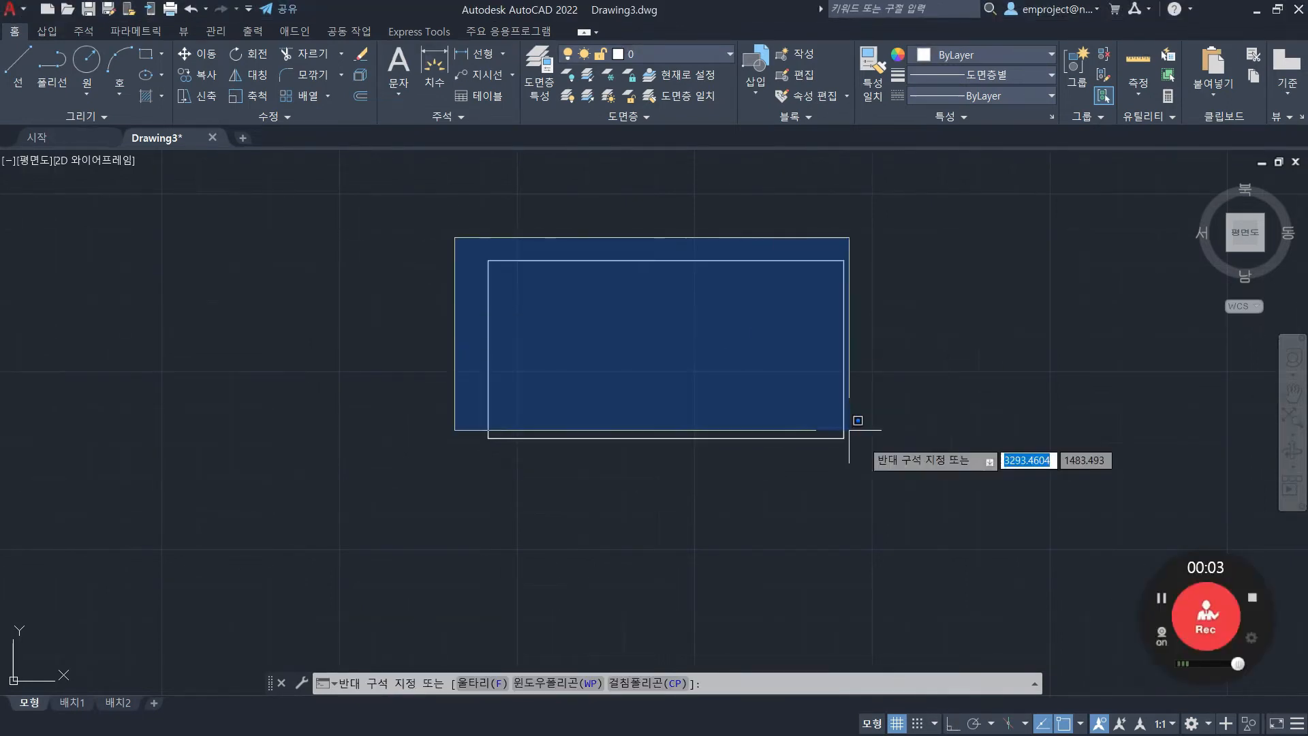
pyautogui.click(937, 515)
pyautogui.press('Delete')
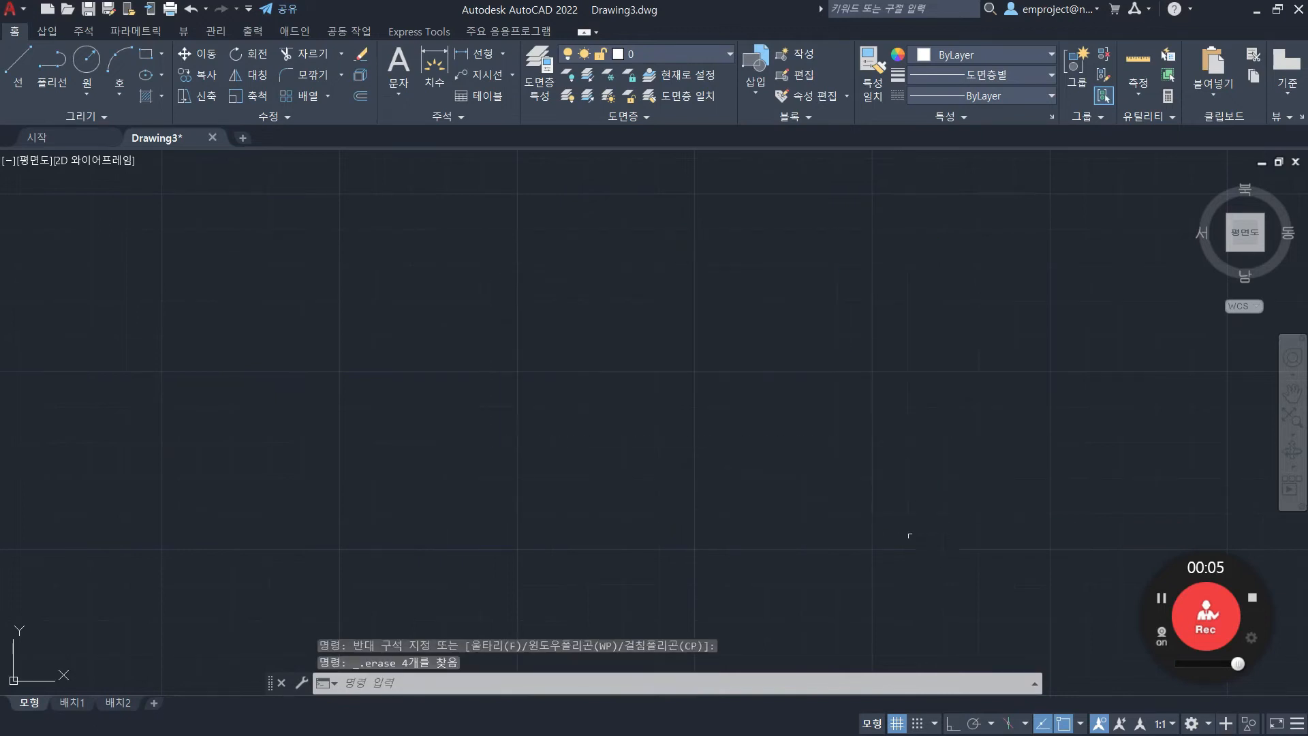
# - Draw a circle with a radius of 15 in the middle of the drawing area
pyautogui.click(92, 63)
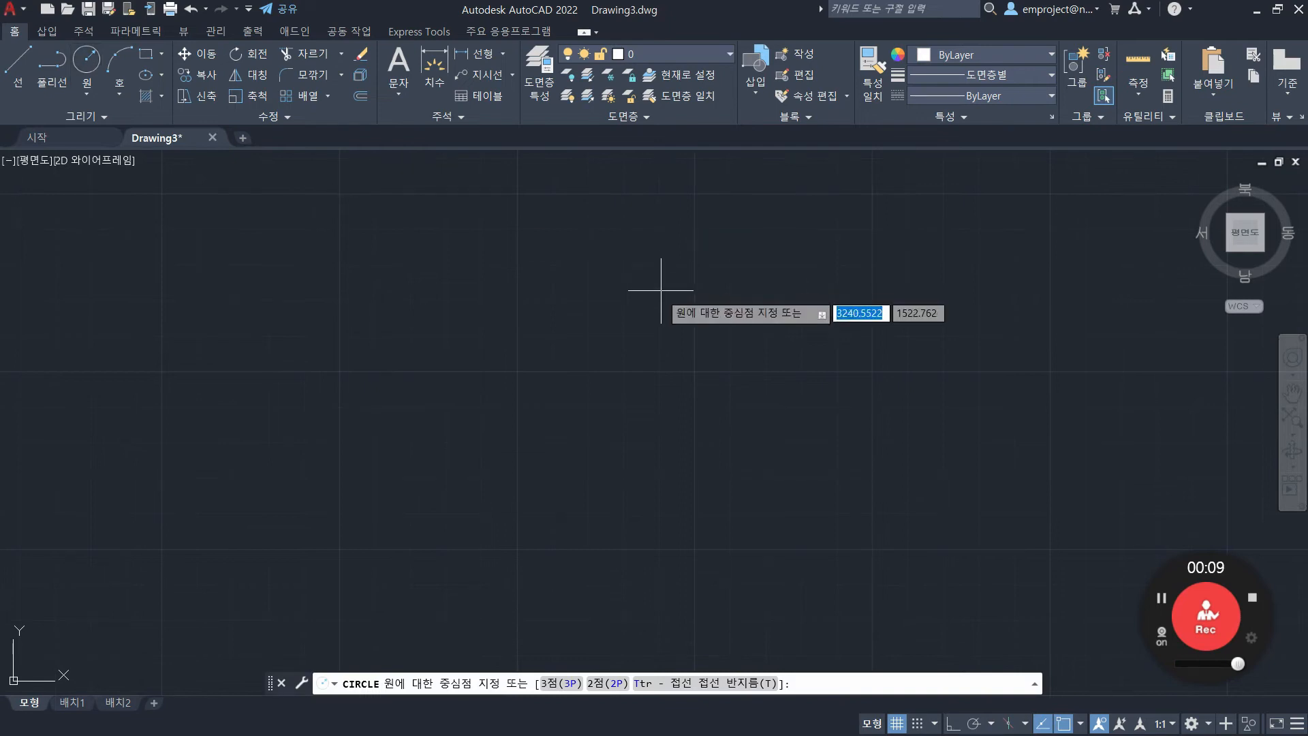
pyautogui.moveTo(1173, 579)
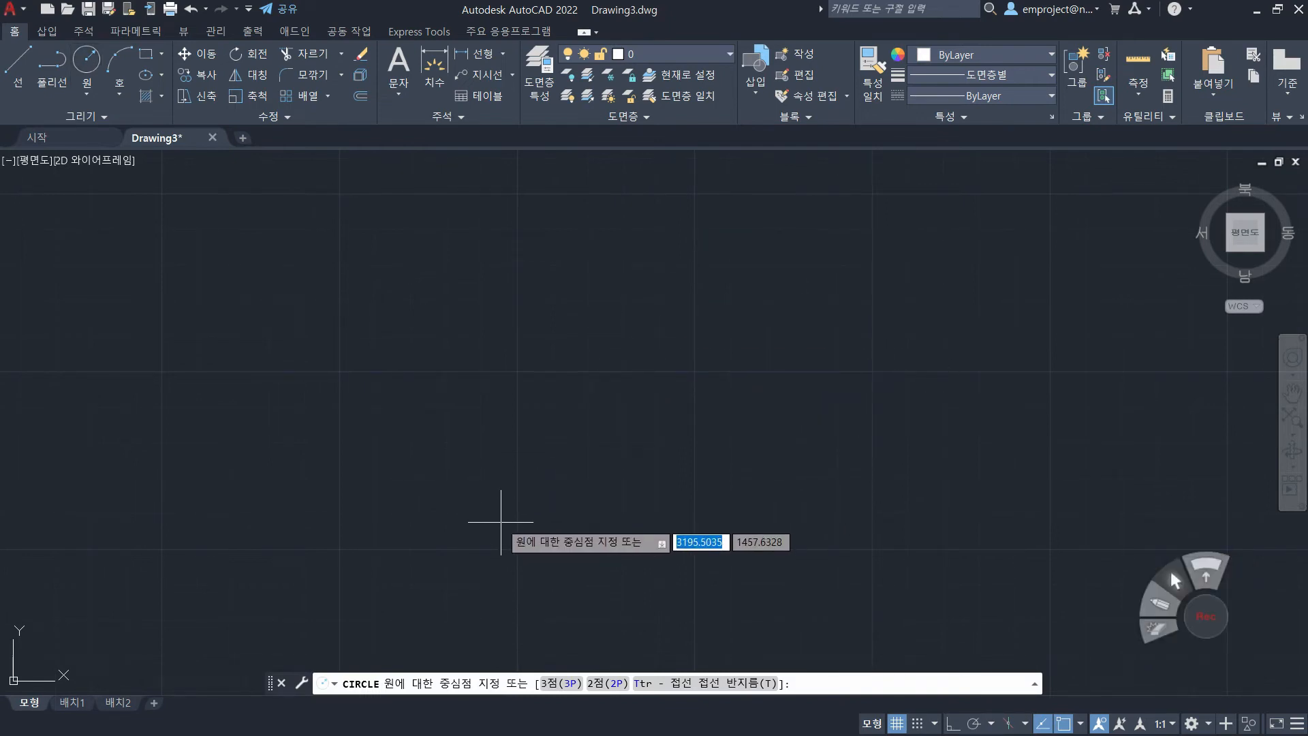
pyautogui.click(672, 426)
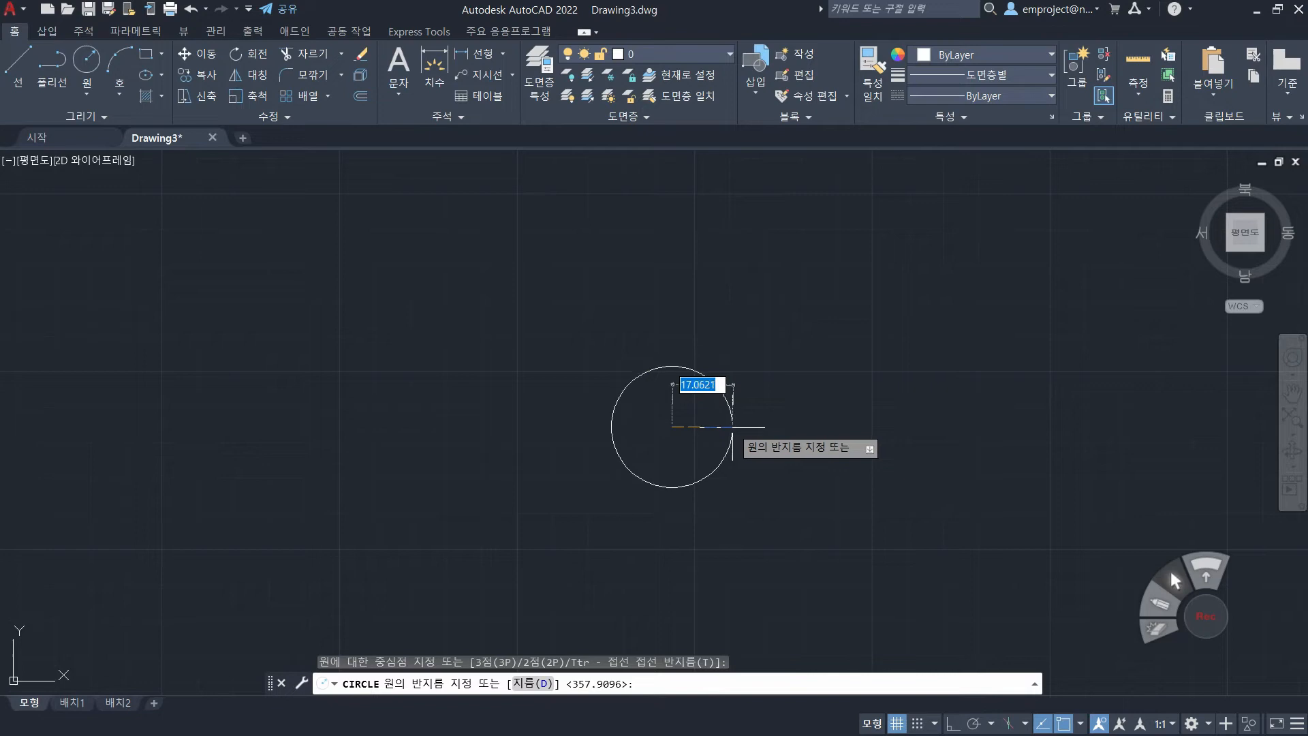
pyautogui.press('BackSpace')
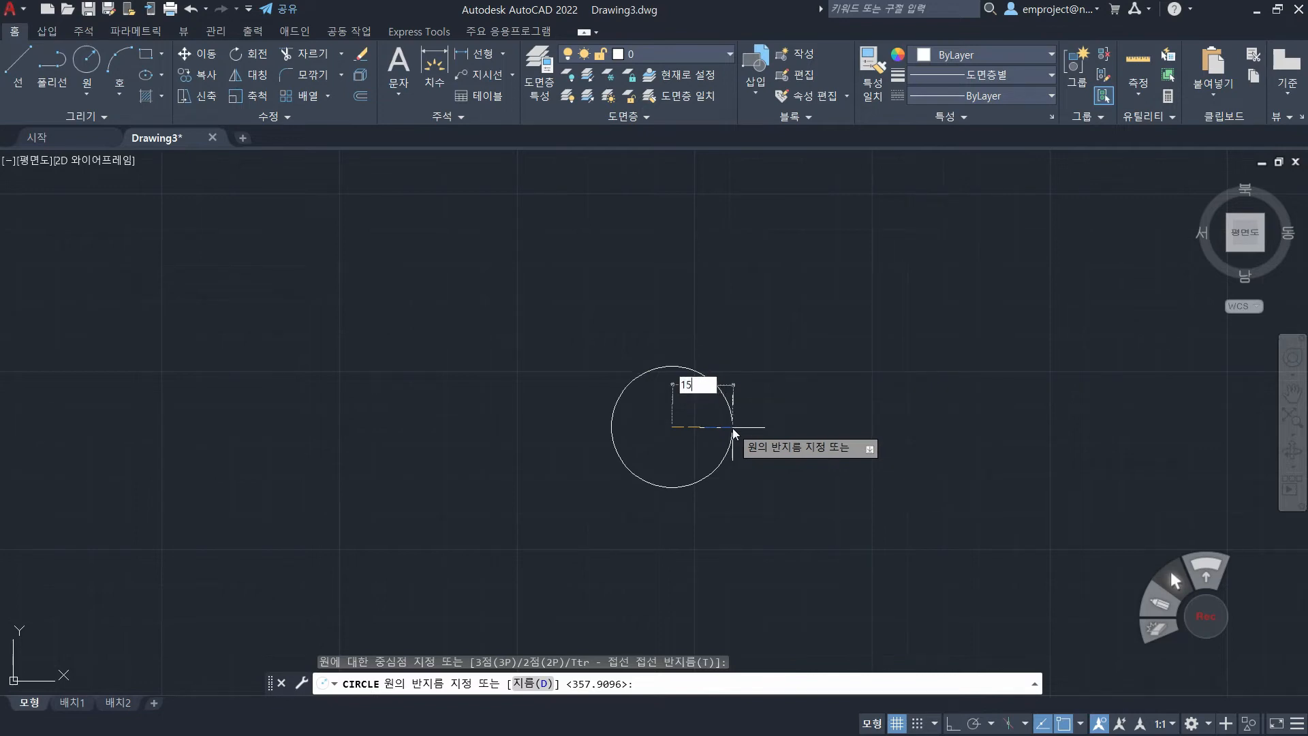
pyautogui.press('Return')
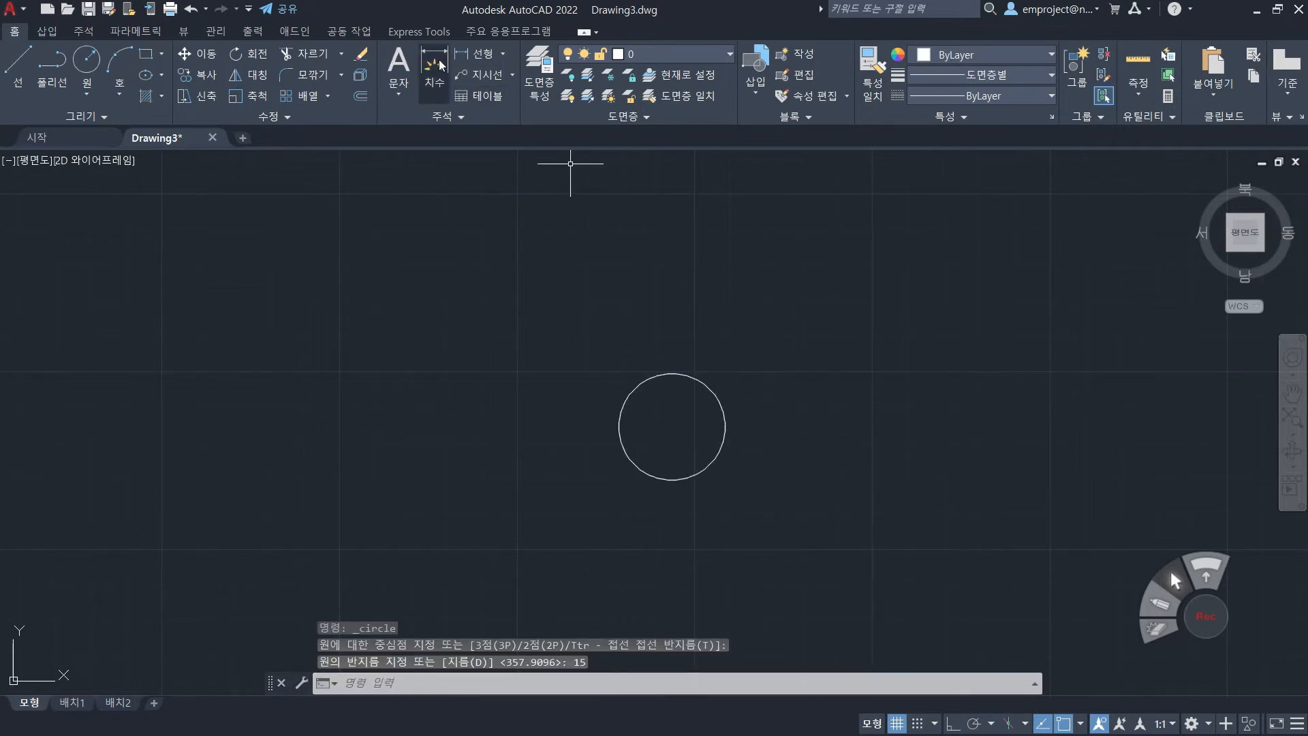
# - Add a diameter dimension to the circle, placing its text outside above the circle
pyautogui.click(495, 57)
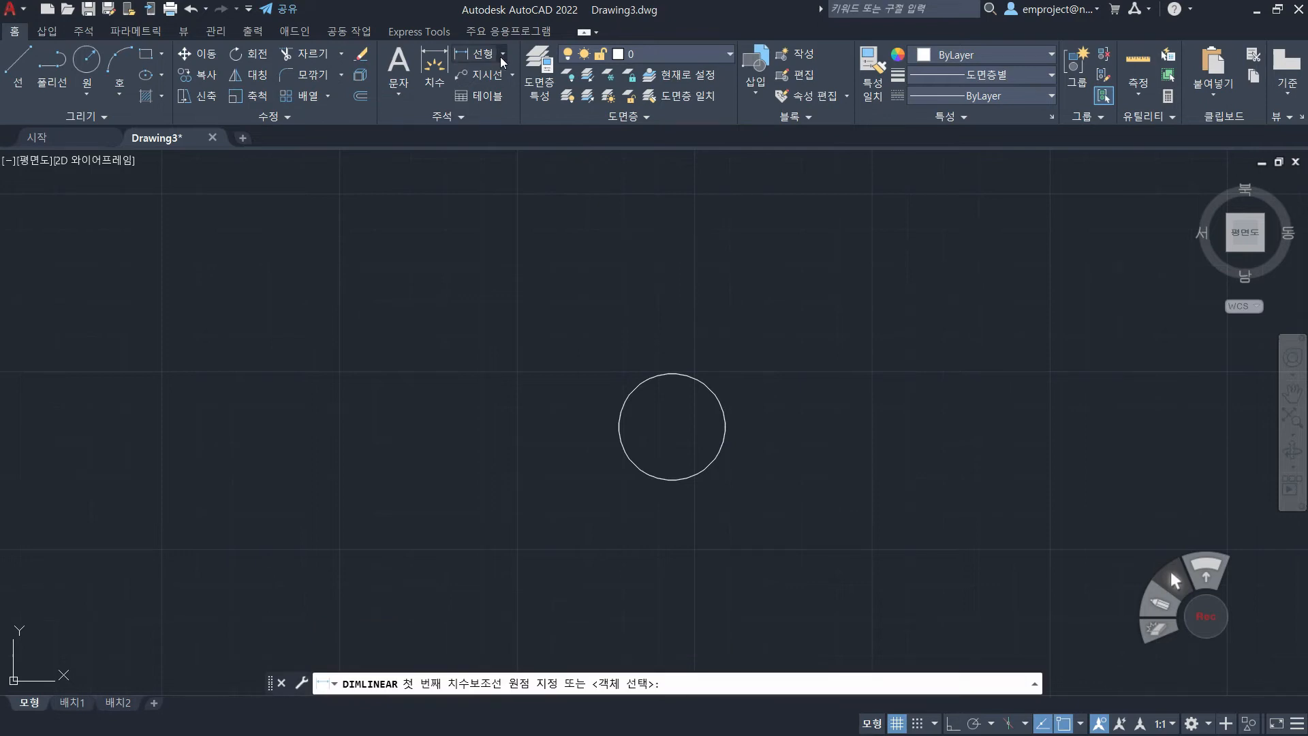
pyautogui.click(502, 56)
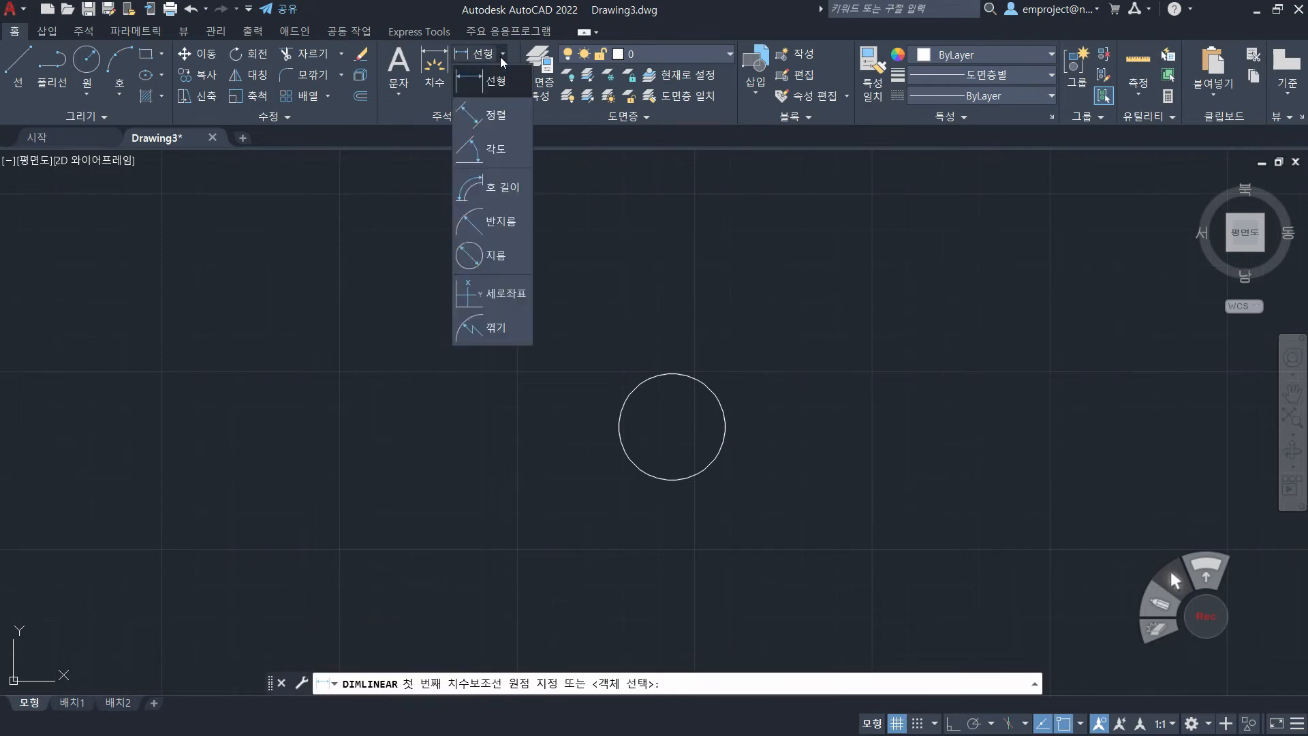
pyautogui.click(494, 260)
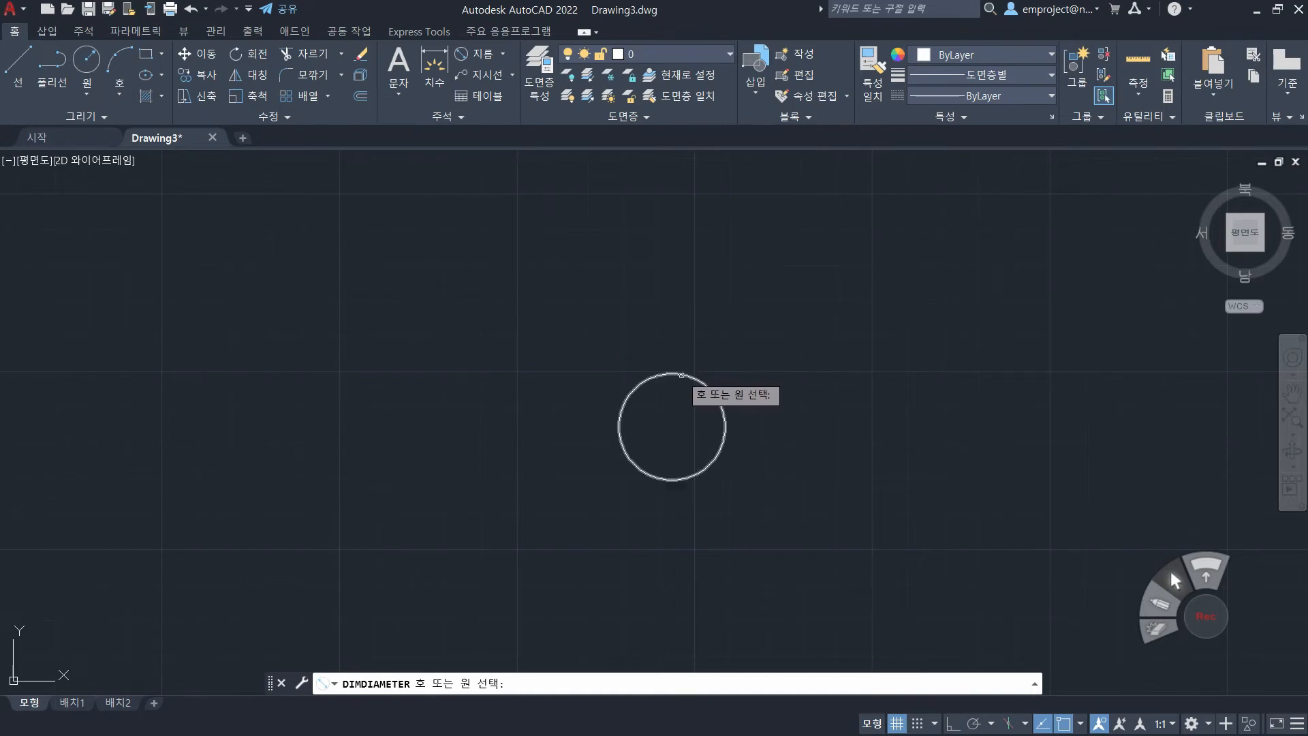
pyautogui.click(683, 374)
pyautogui.click(730, 301)
pyautogui.scroll(2, 758, 339)
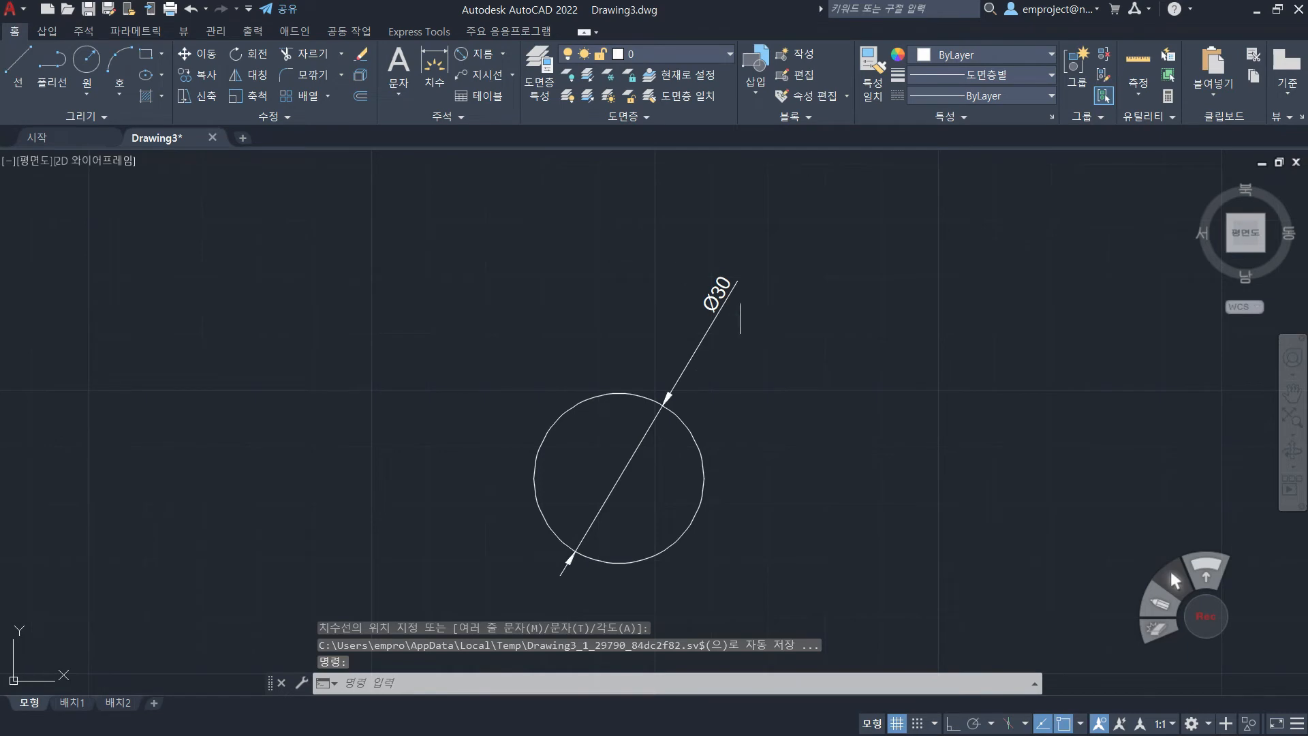
# - Erase the diameter dimension and the circle using crossing selections
pyautogui.click(774, 356)
pyautogui.click(669, 263)
pyautogui.press('Delete')
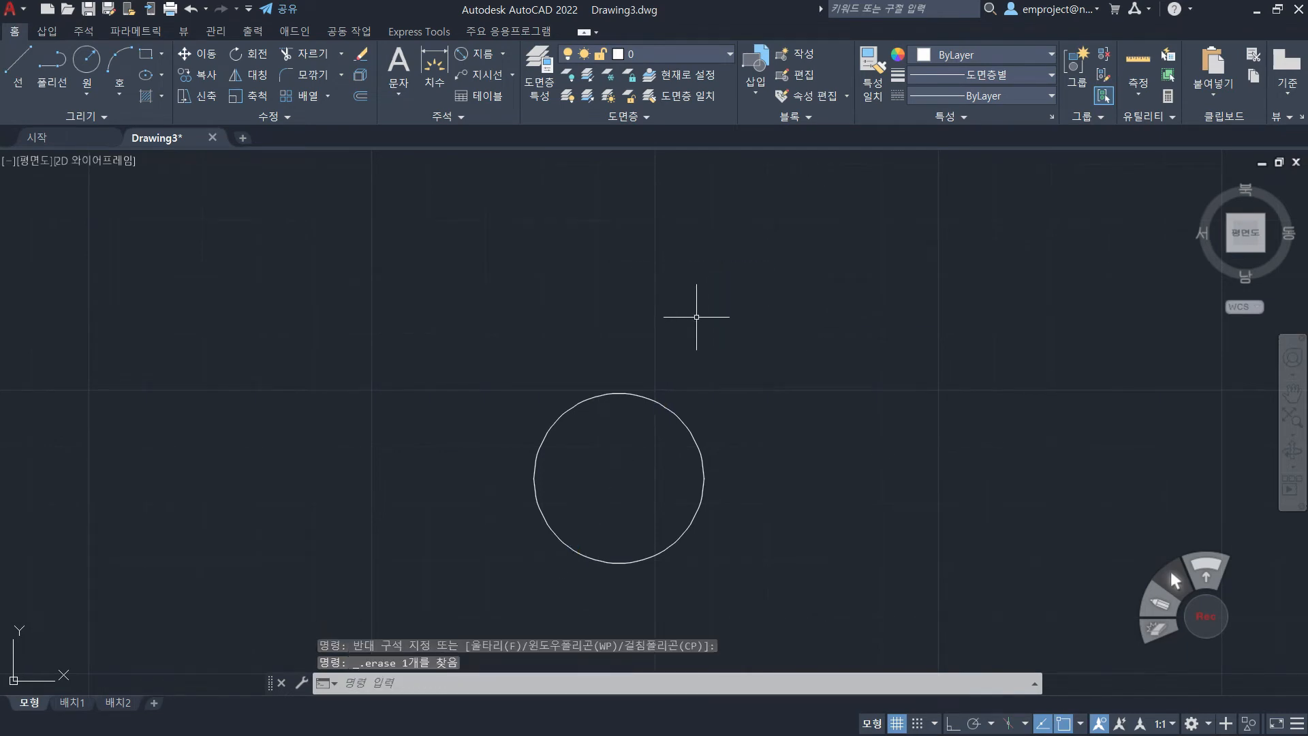
pyautogui.scroll(-3, 695, 316)
pyautogui.click(751, 418)
pyautogui.click(671, 370)
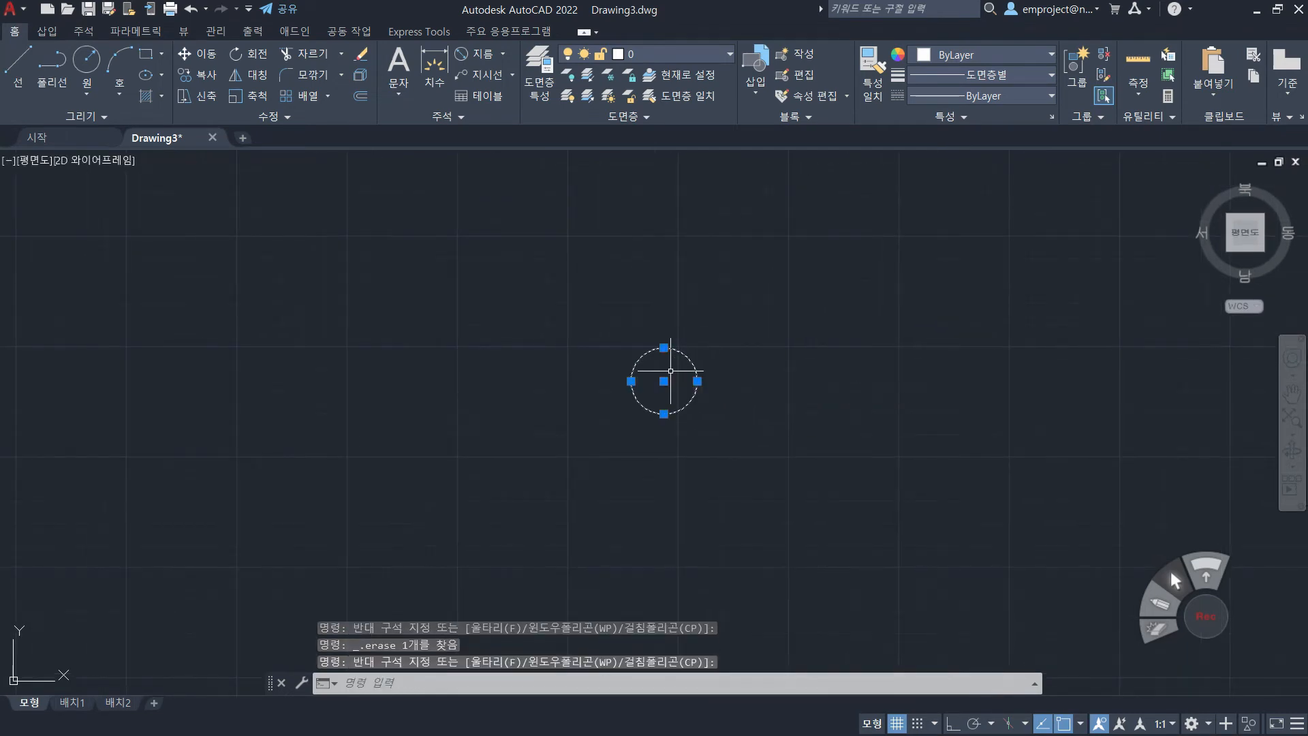
pyautogui.press('Delete')
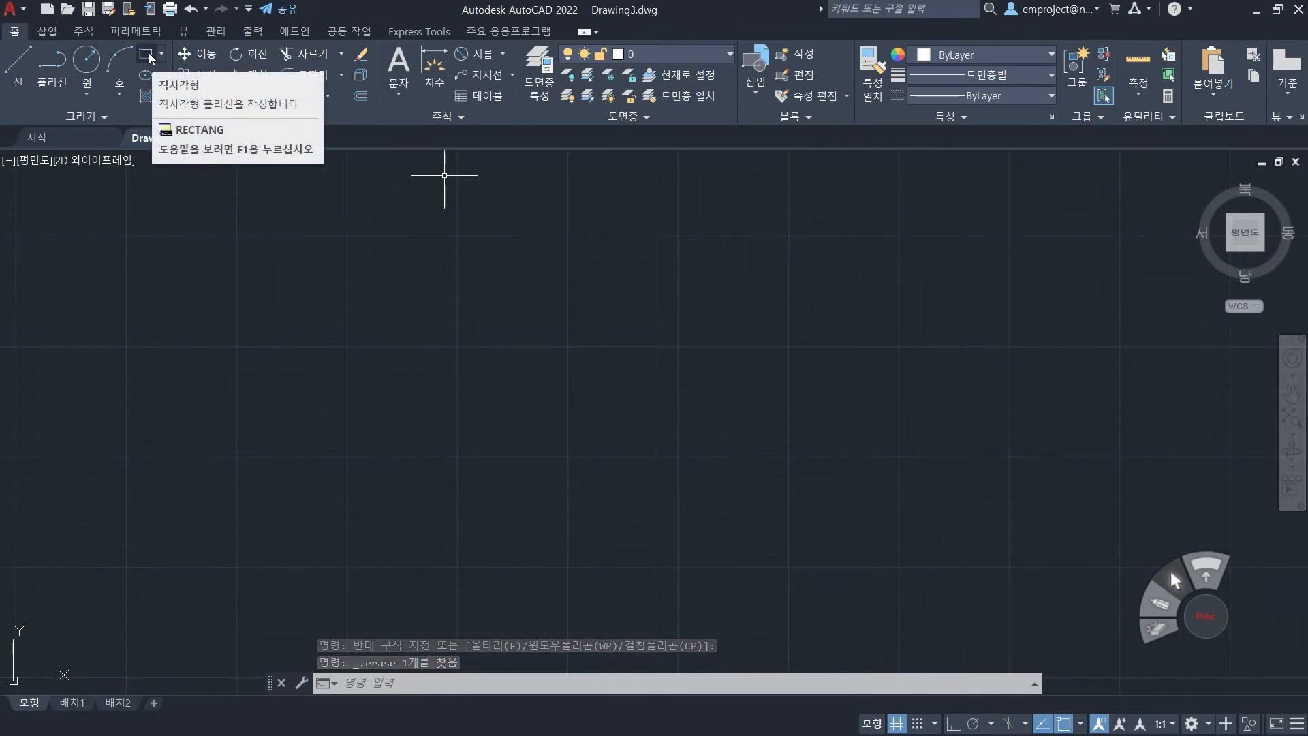
# - Draw a rectangle freehand from two opposite corners and undo it
pyautogui.click(151, 58)
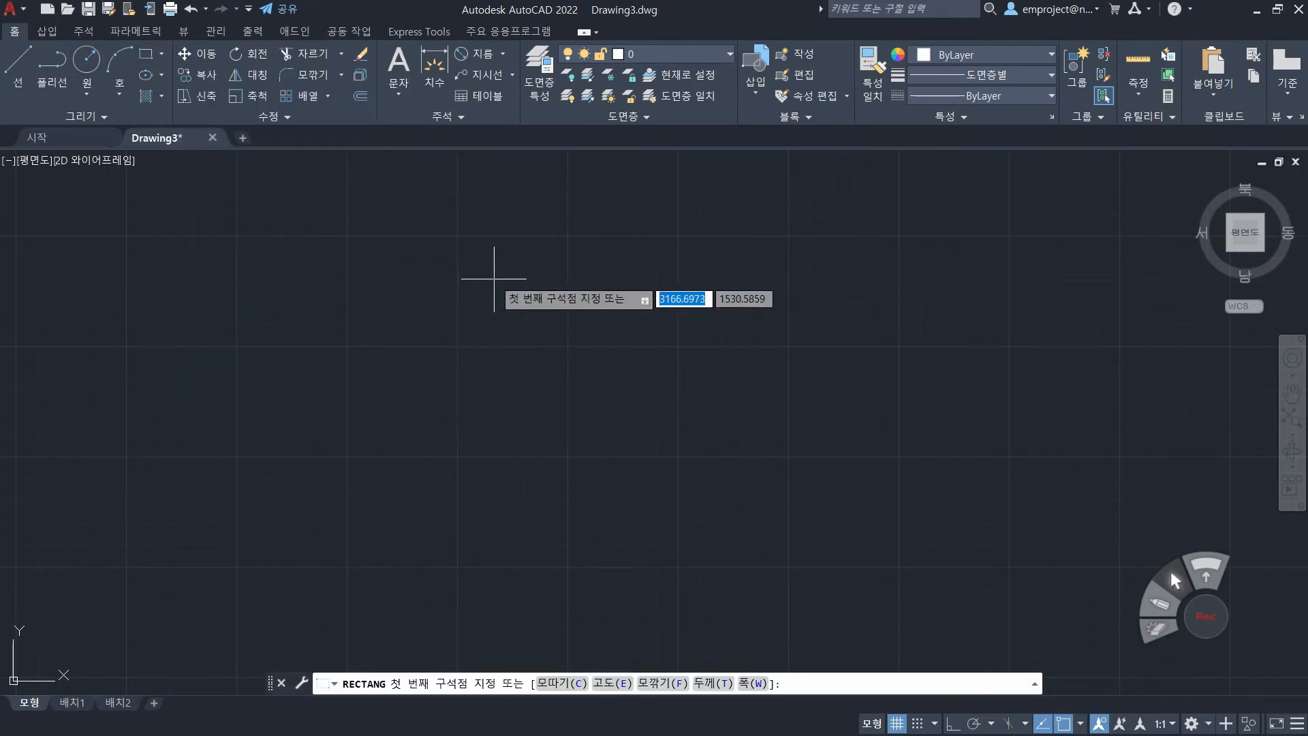
pyautogui.click(494, 279)
pyautogui.click(871, 476)
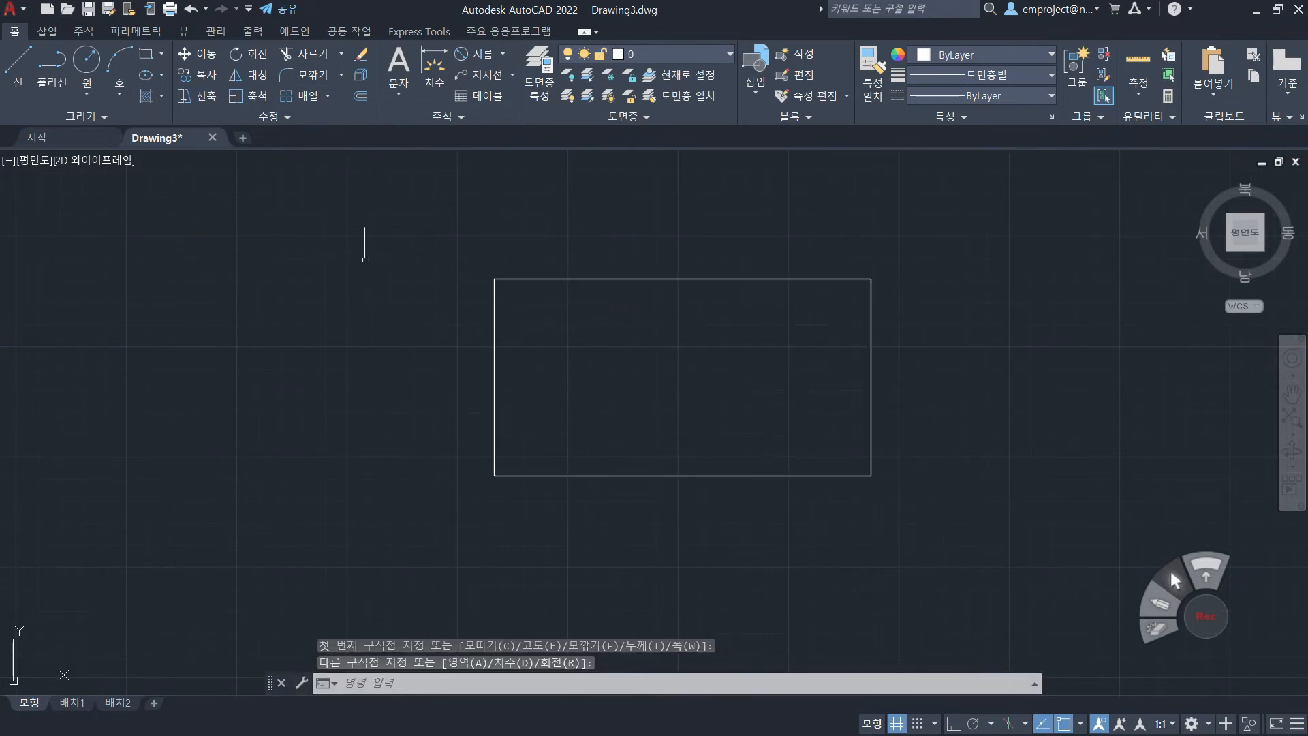
pyautogui.hotkey('ctrl', 'z')
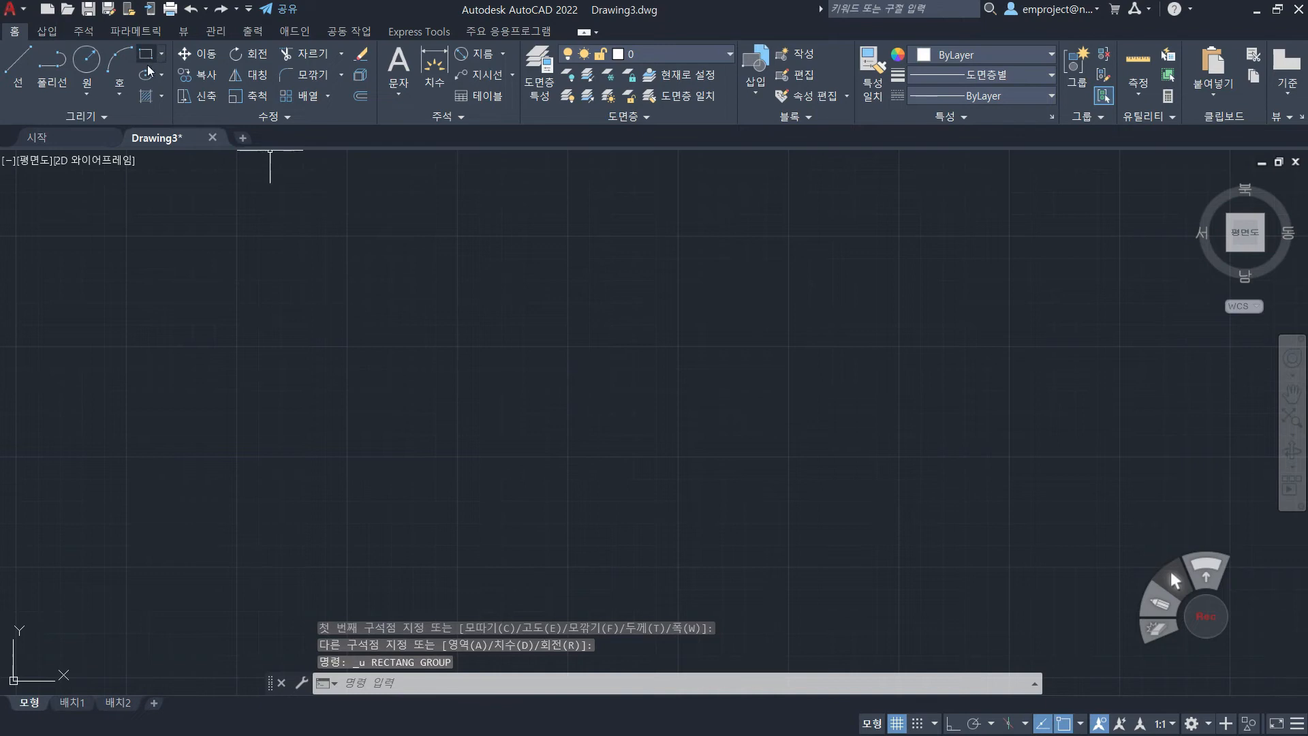
# - Draw a rectangle with a width of 100 and a height of 100
pyautogui.click(146, 54)
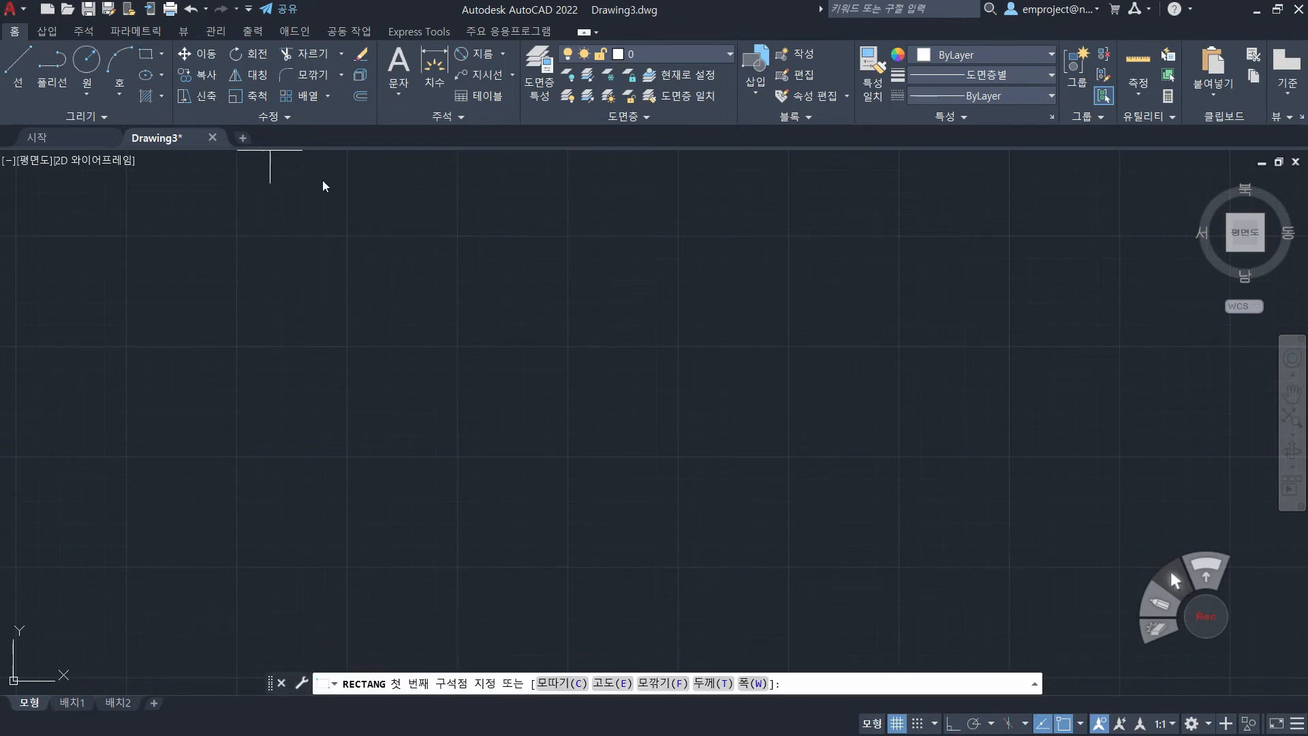
pyautogui.click(573, 288)
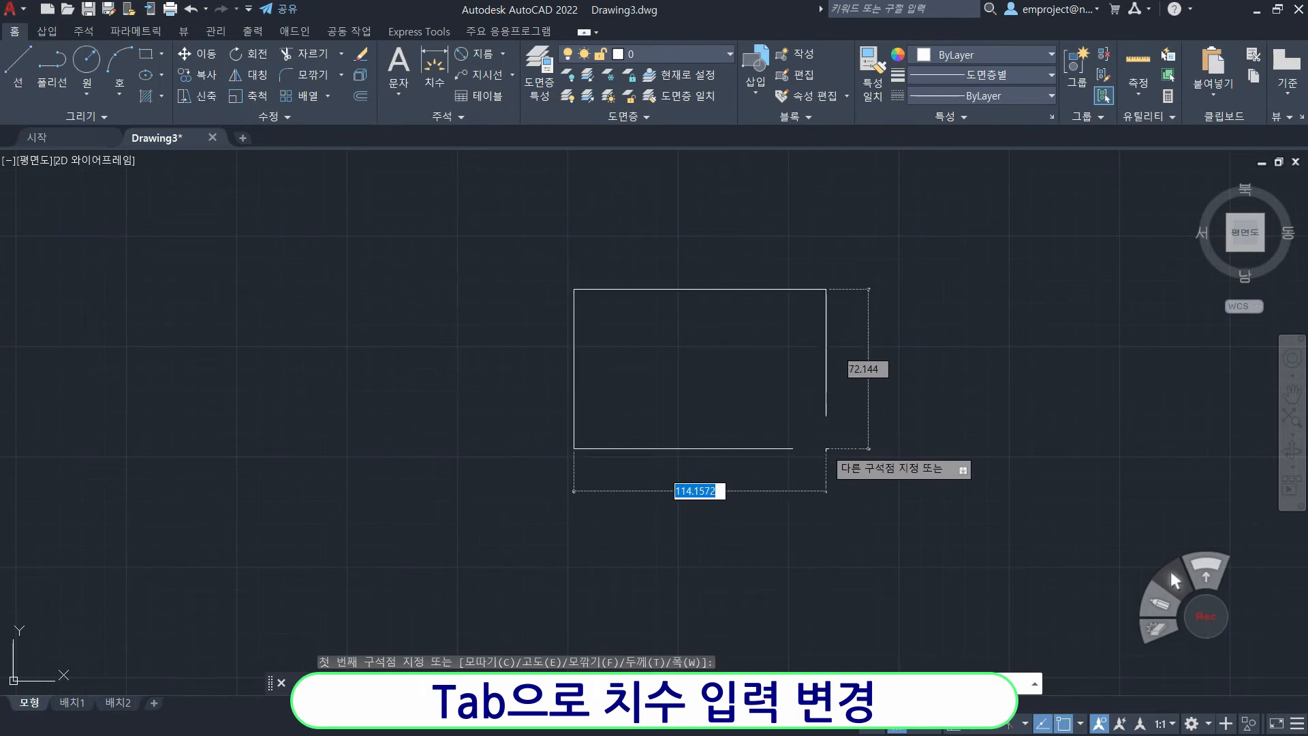
pyautogui.write('100')
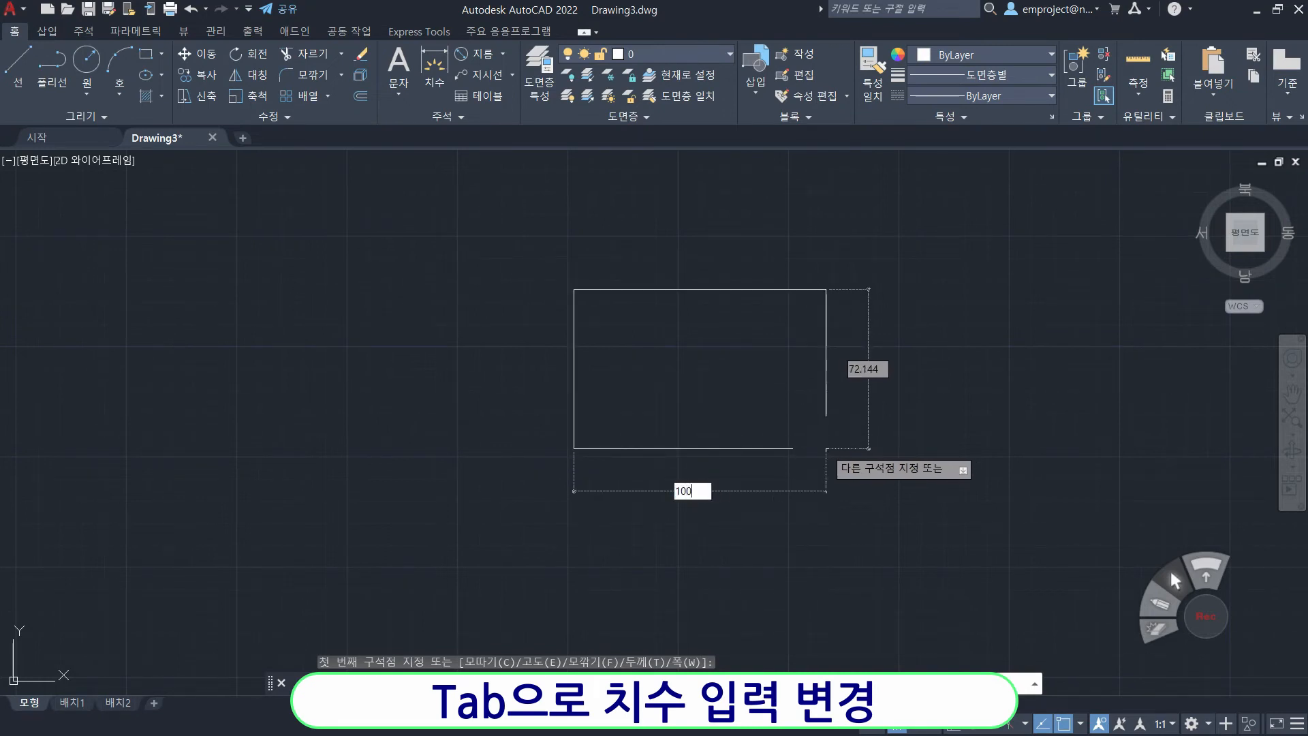
pyautogui.press('Tab')
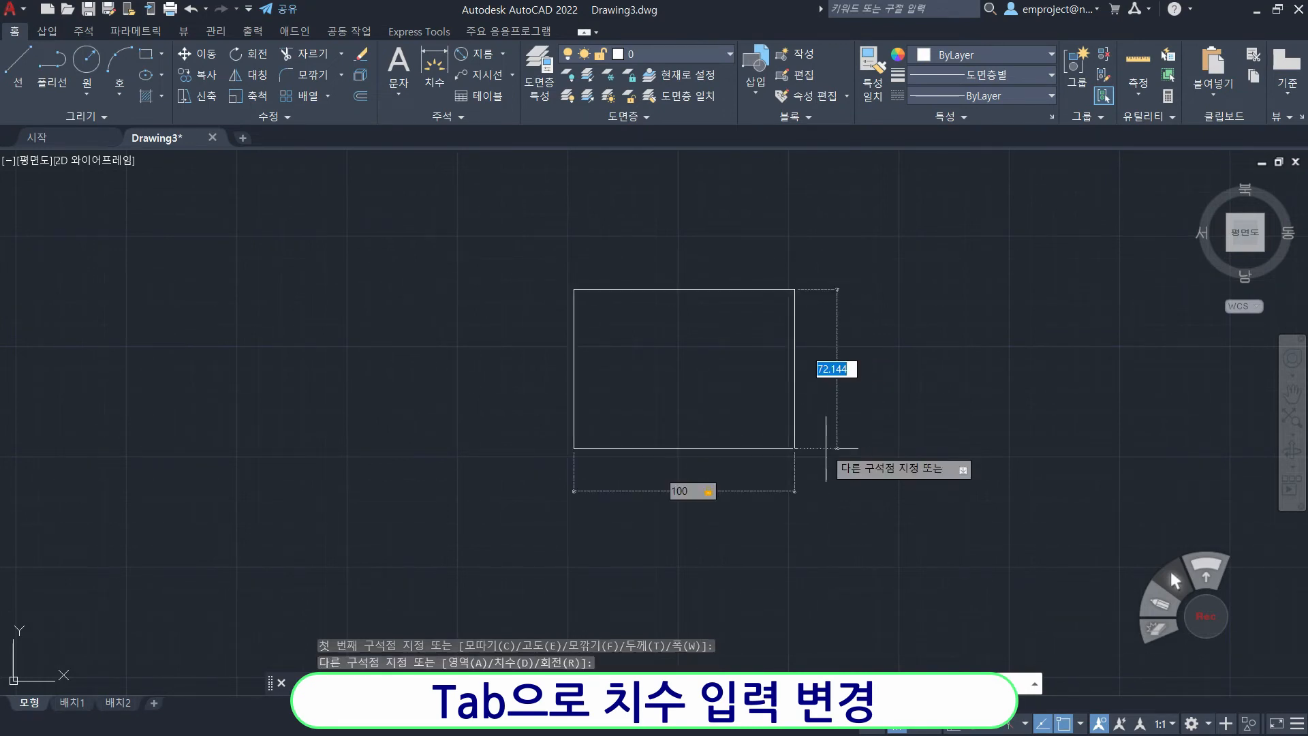
pyautogui.write('100')
pyautogui.press('Return')
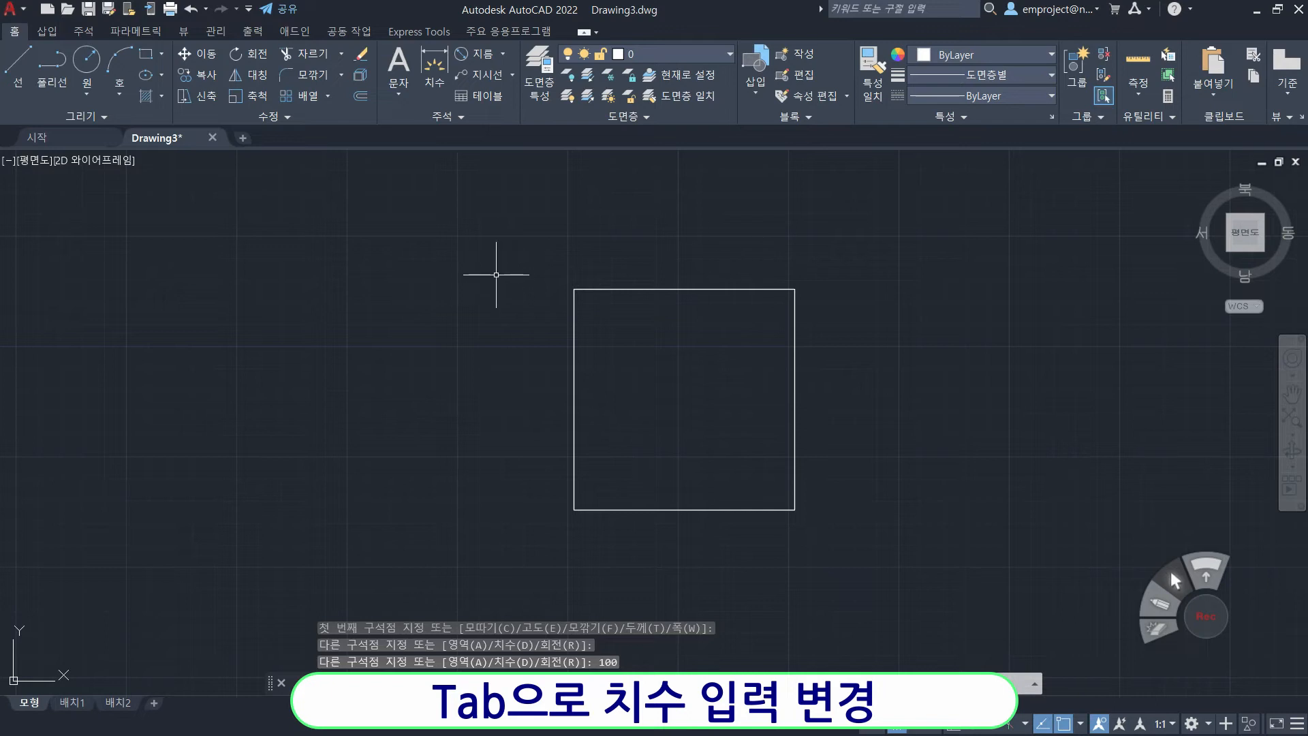
# - Add a vertical linear dimension along the square's right edge, placed outside the square
pyautogui.click(503, 54)
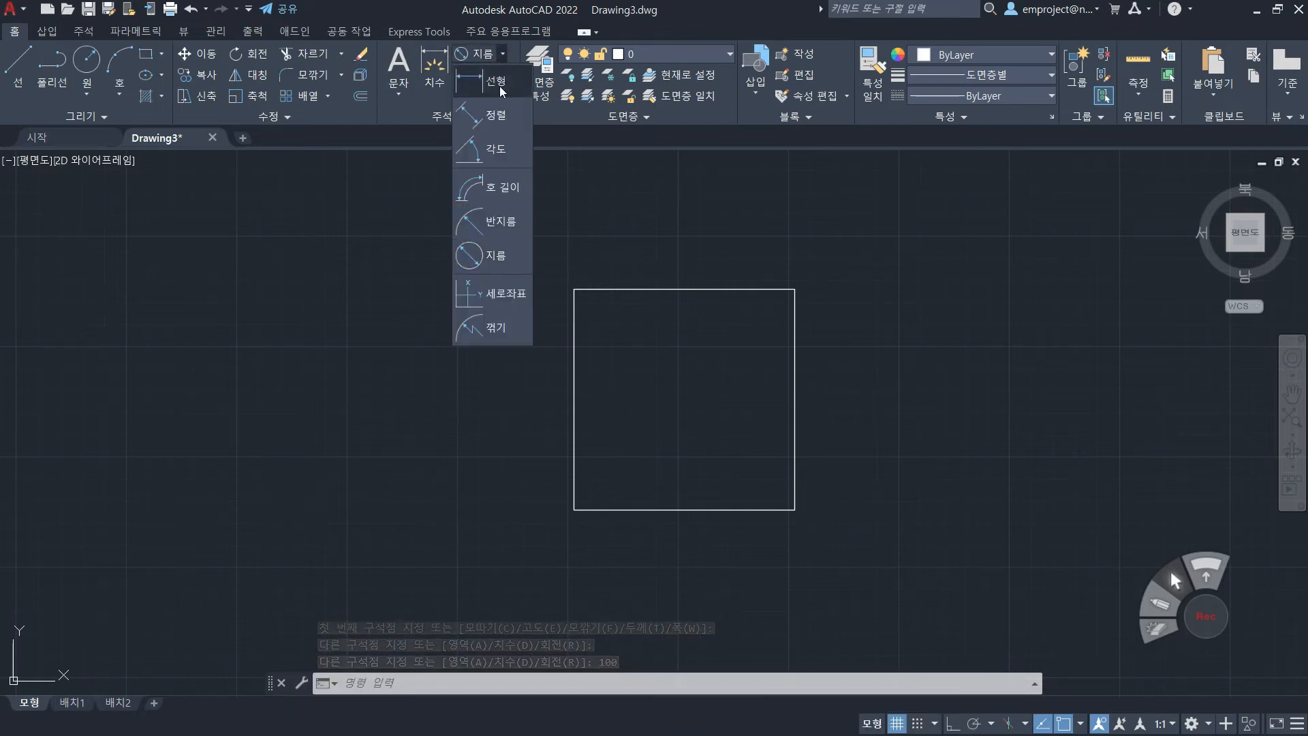
pyautogui.click(500, 88)
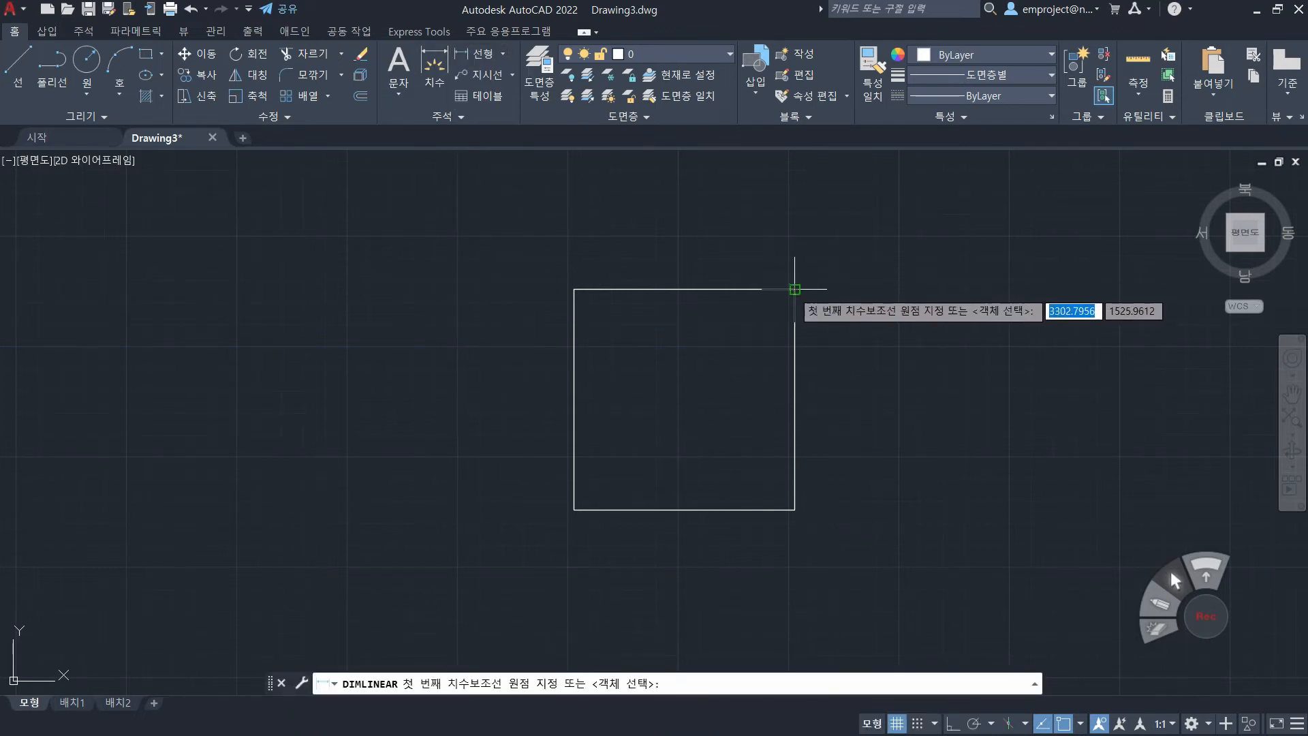
pyautogui.click(795, 288)
pyautogui.click(795, 510)
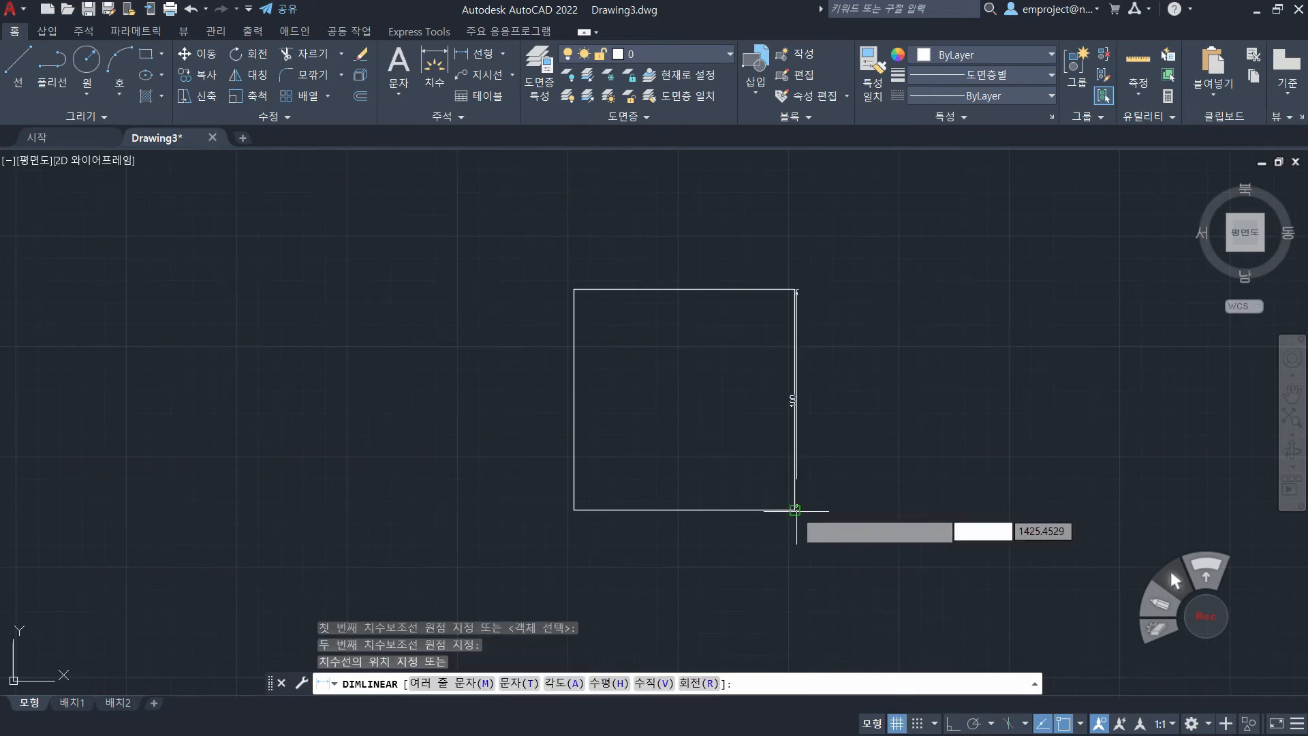
pyautogui.click(882, 429)
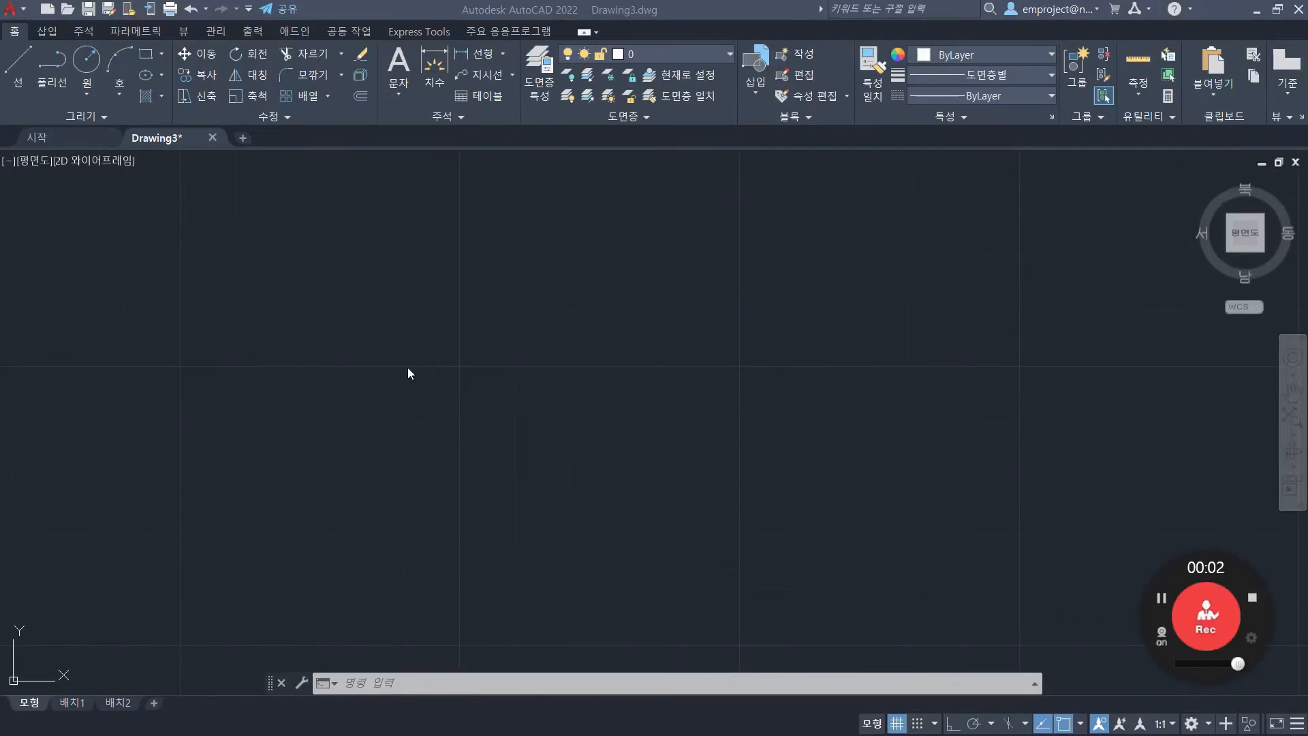
# - Draw a new 100 by 100 rectangle in the empty drawing using the Rectangle command
pyautogui.click(146, 56)
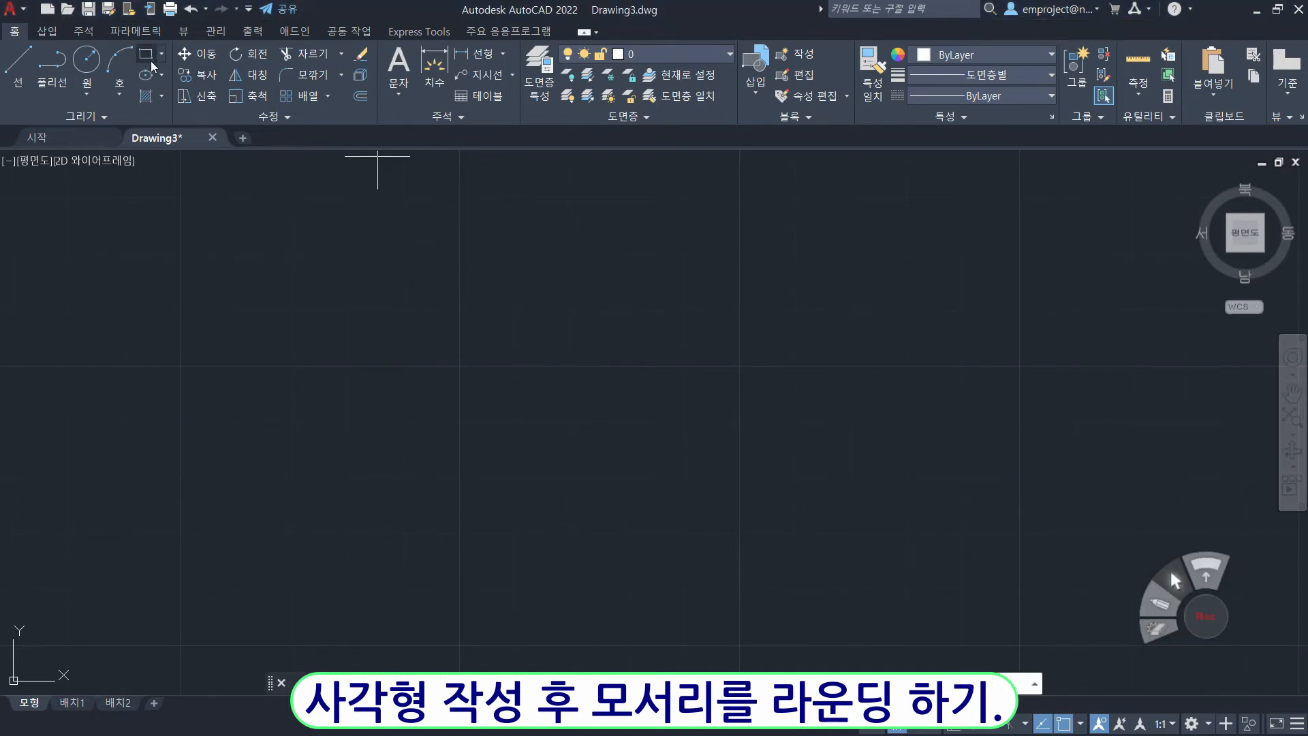
pyautogui.click(486, 331)
pyautogui.write('100')
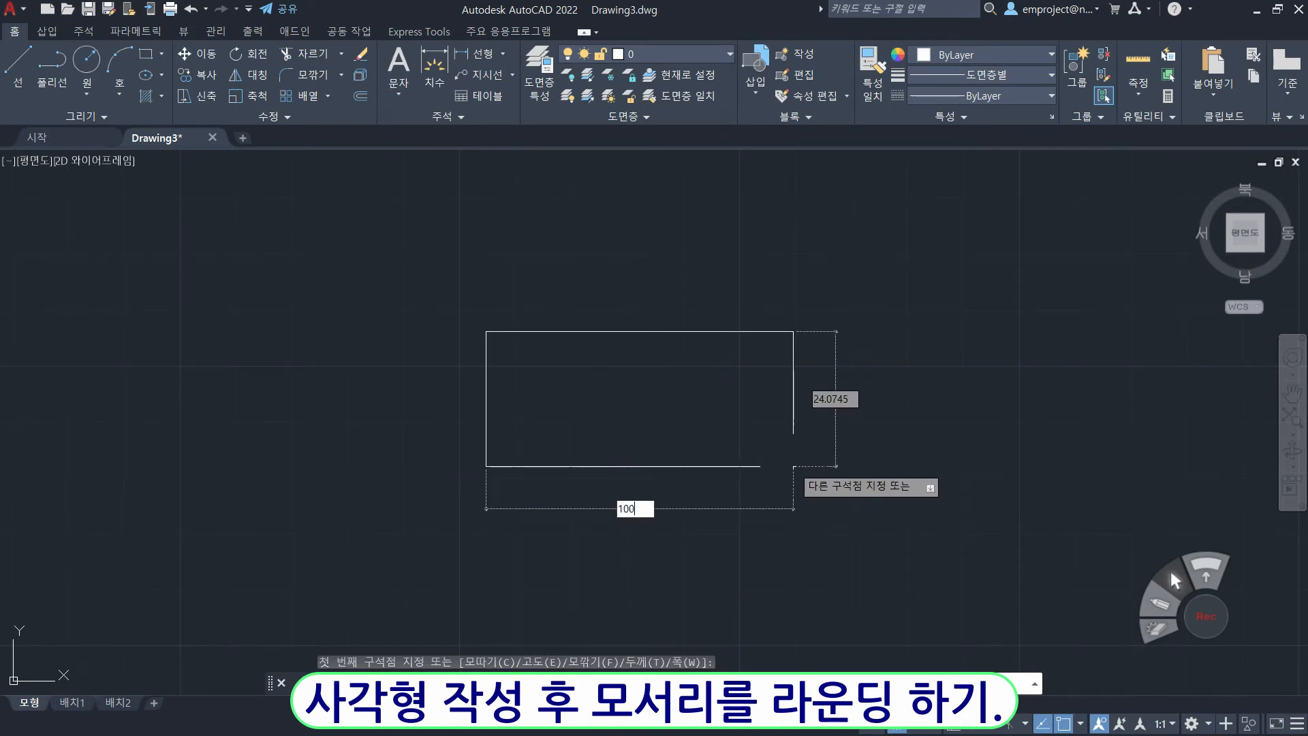
pyautogui.press('Tab')
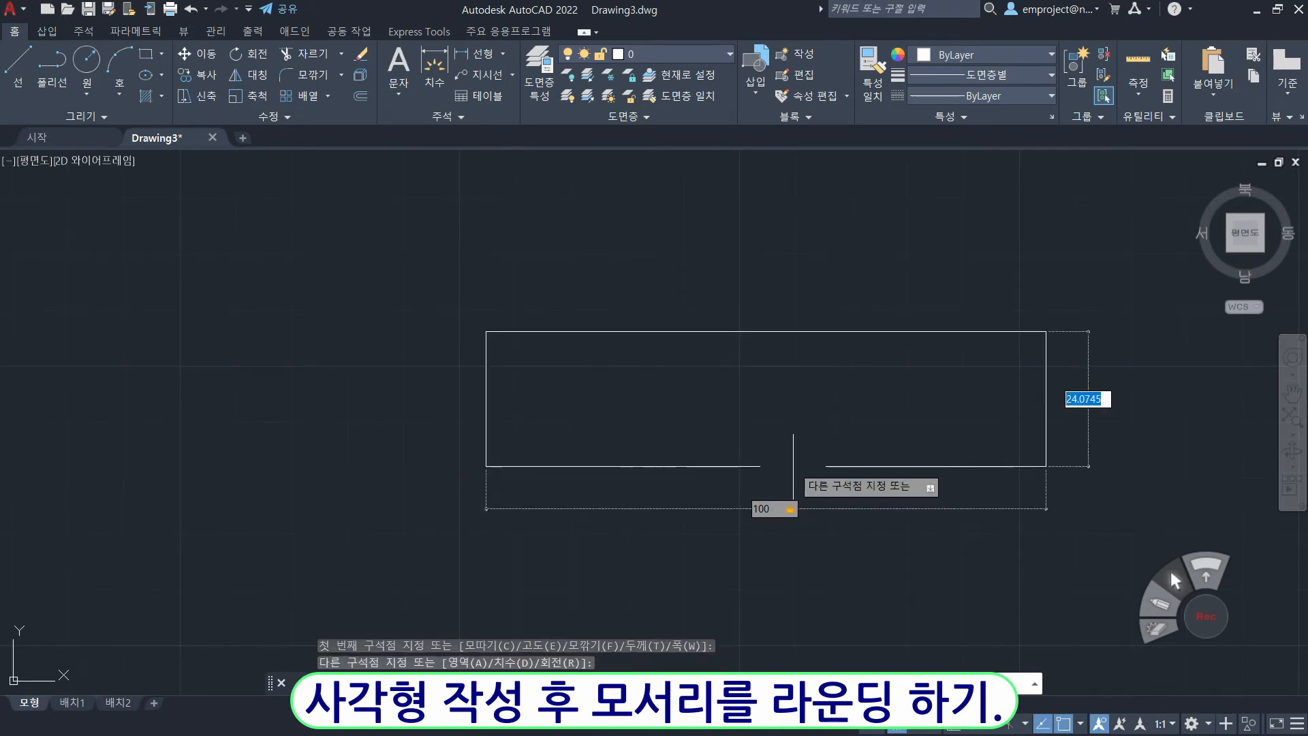
pyautogui.write('100')
pyautogui.press('Return')
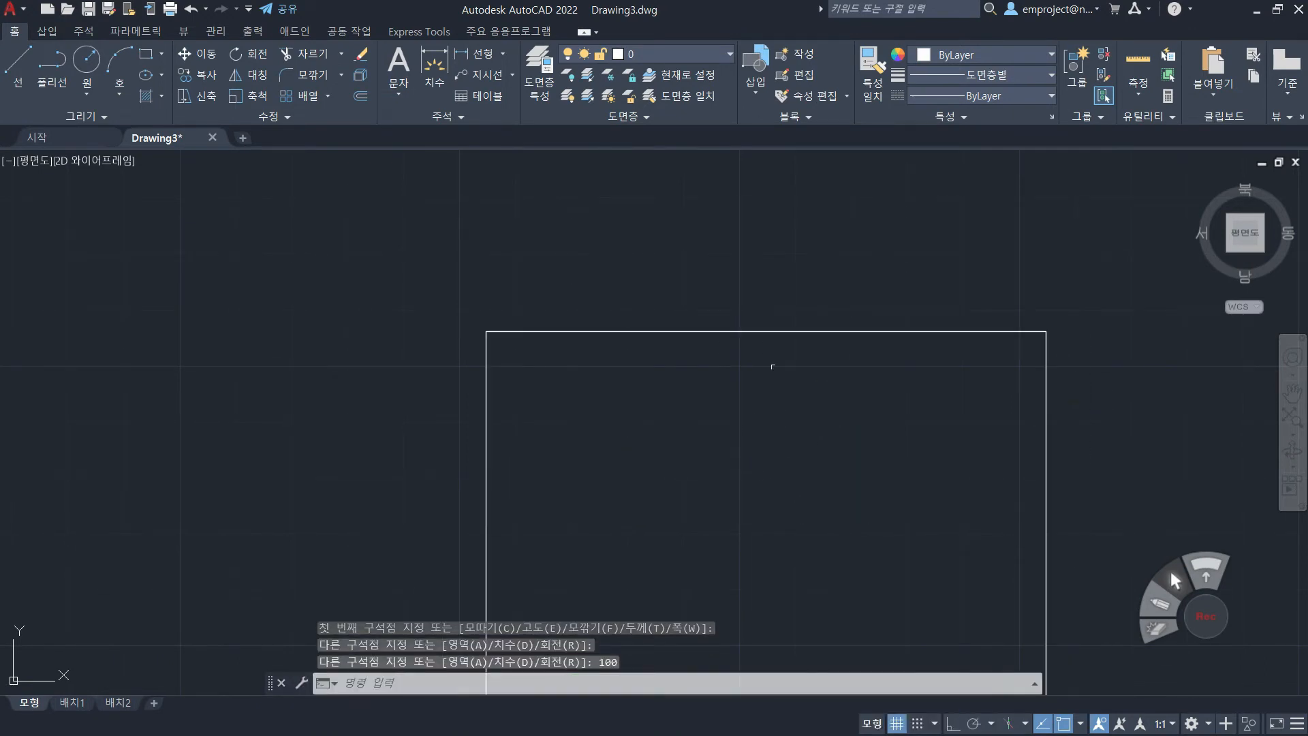
pyautogui.moveTo(791, 453)
pyautogui.mouseDown(button='middle')
pyautogui.moveTo(653, 345)
pyautogui.moveTo(635, 312)
pyautogui.mouseUp(button='middle')
pyautogui.scroll(-2, 635, 313)
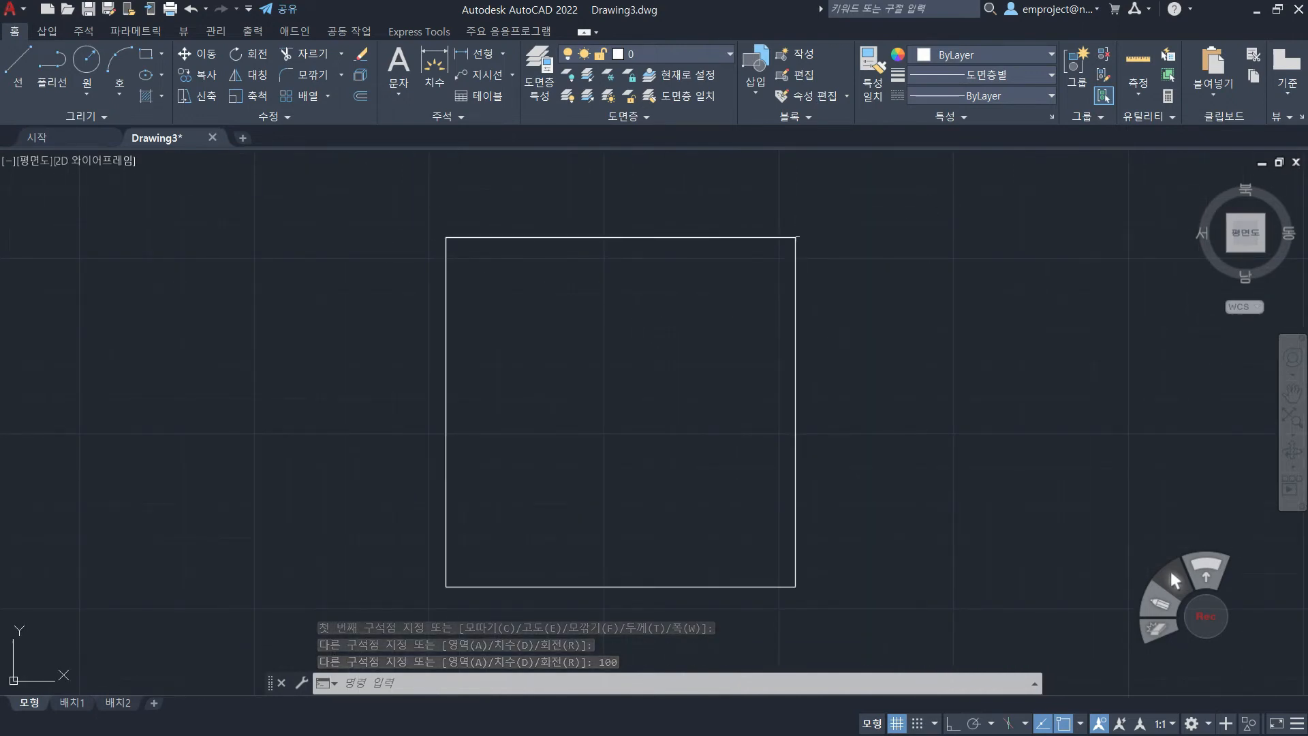
# - Fillet the square's upper-left corner with a radius of 15
pyautogui.click(312, 76)
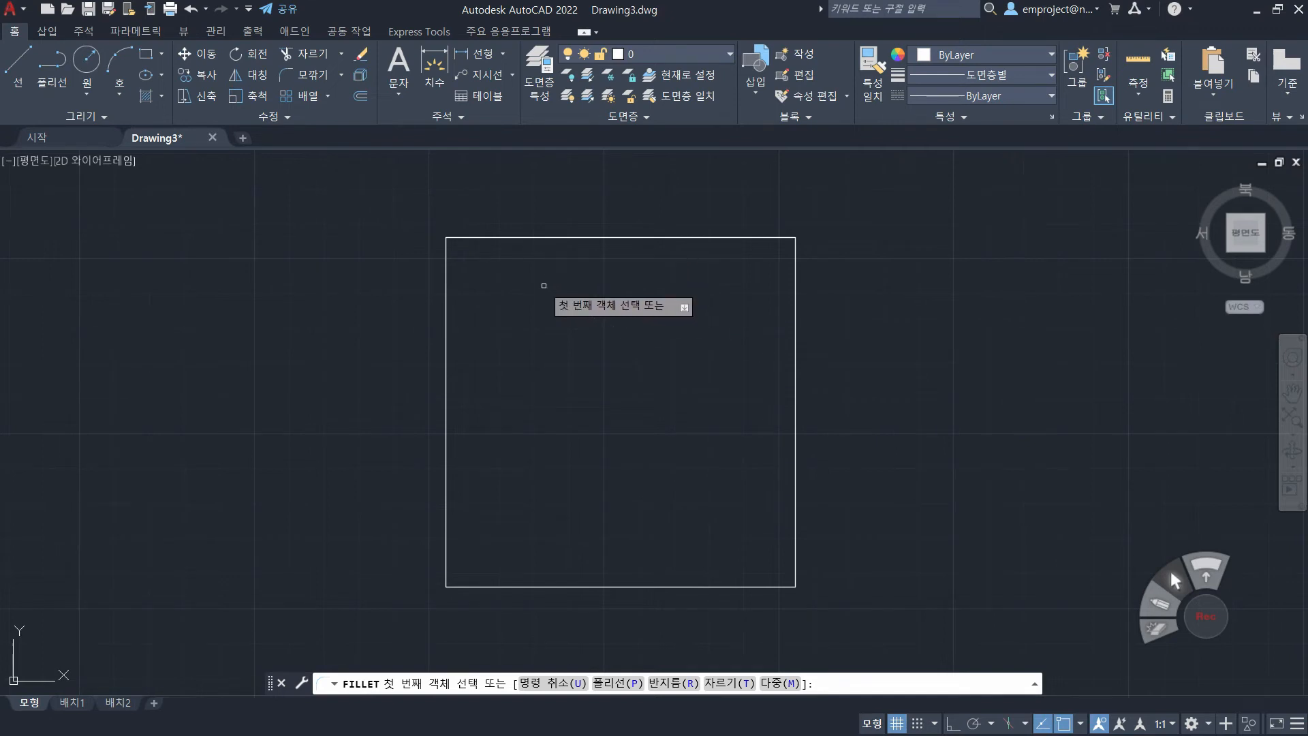
pyautogui.write('r')
pyautogui.press('Return')
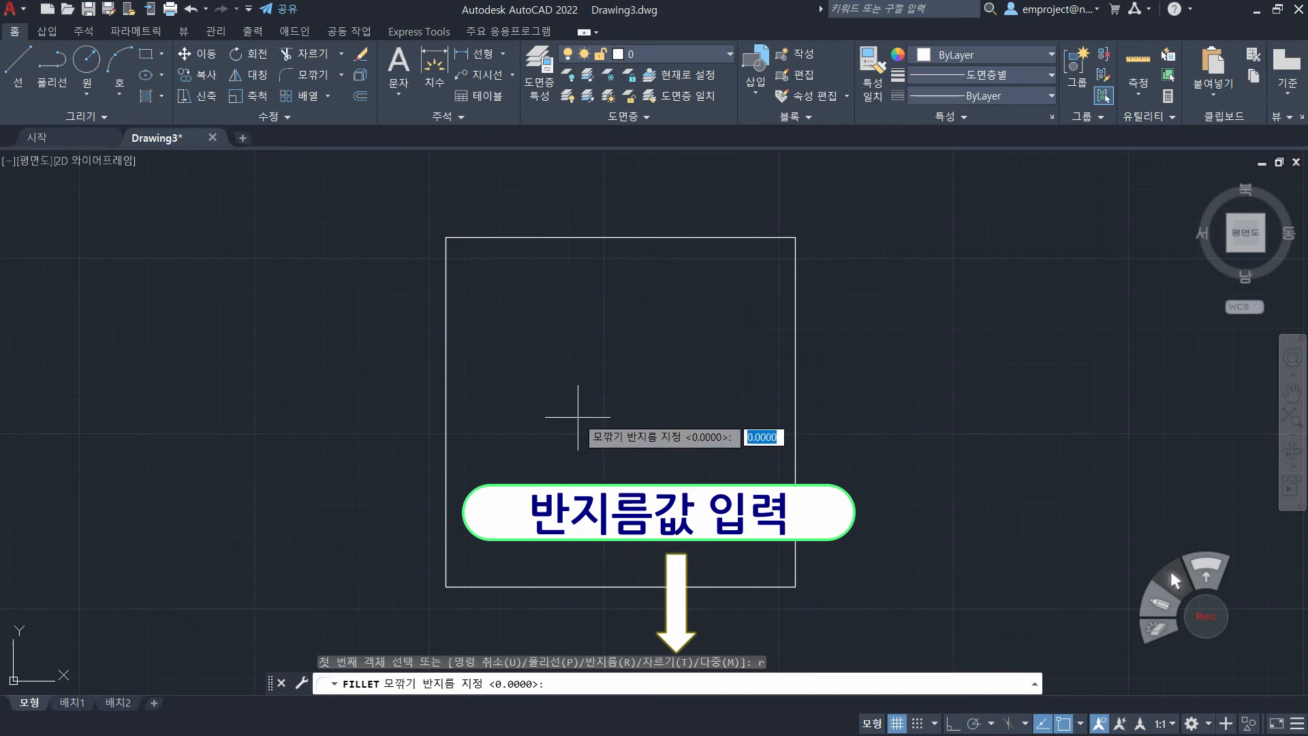
pyautogui.write('15')
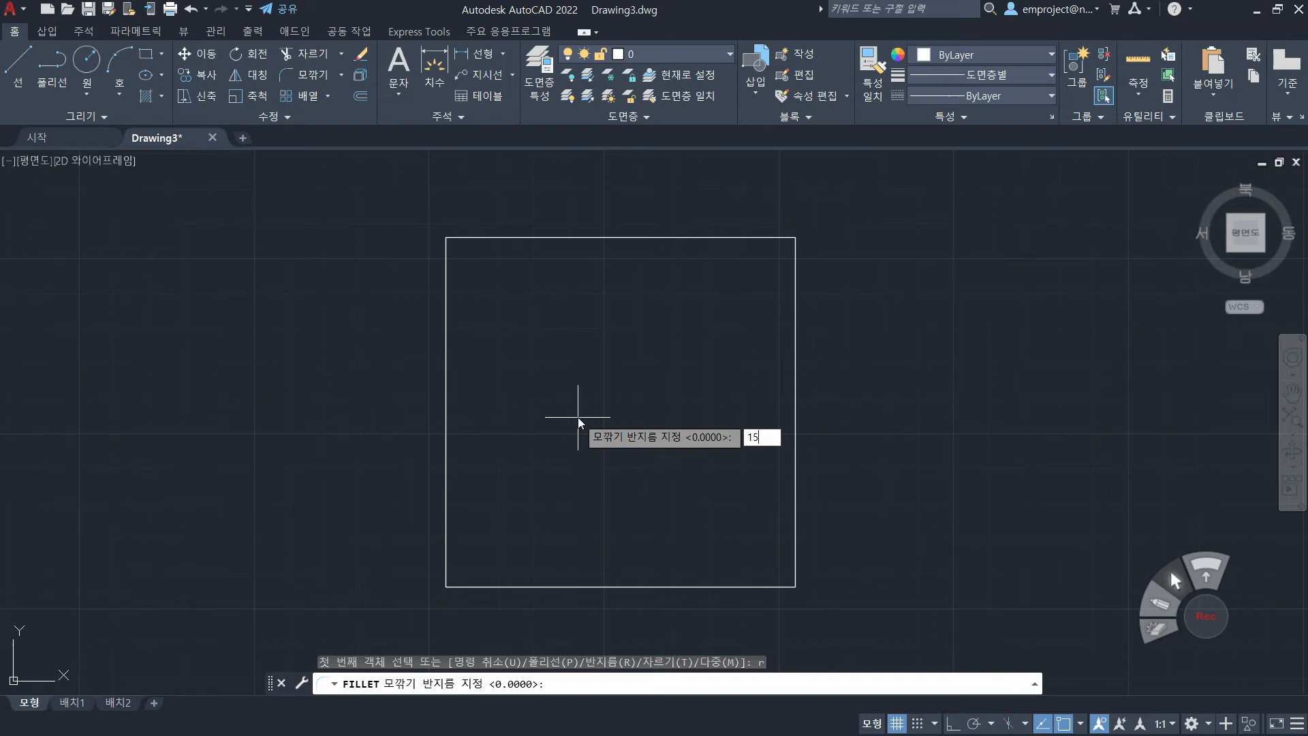
pyautogui.press('Return')
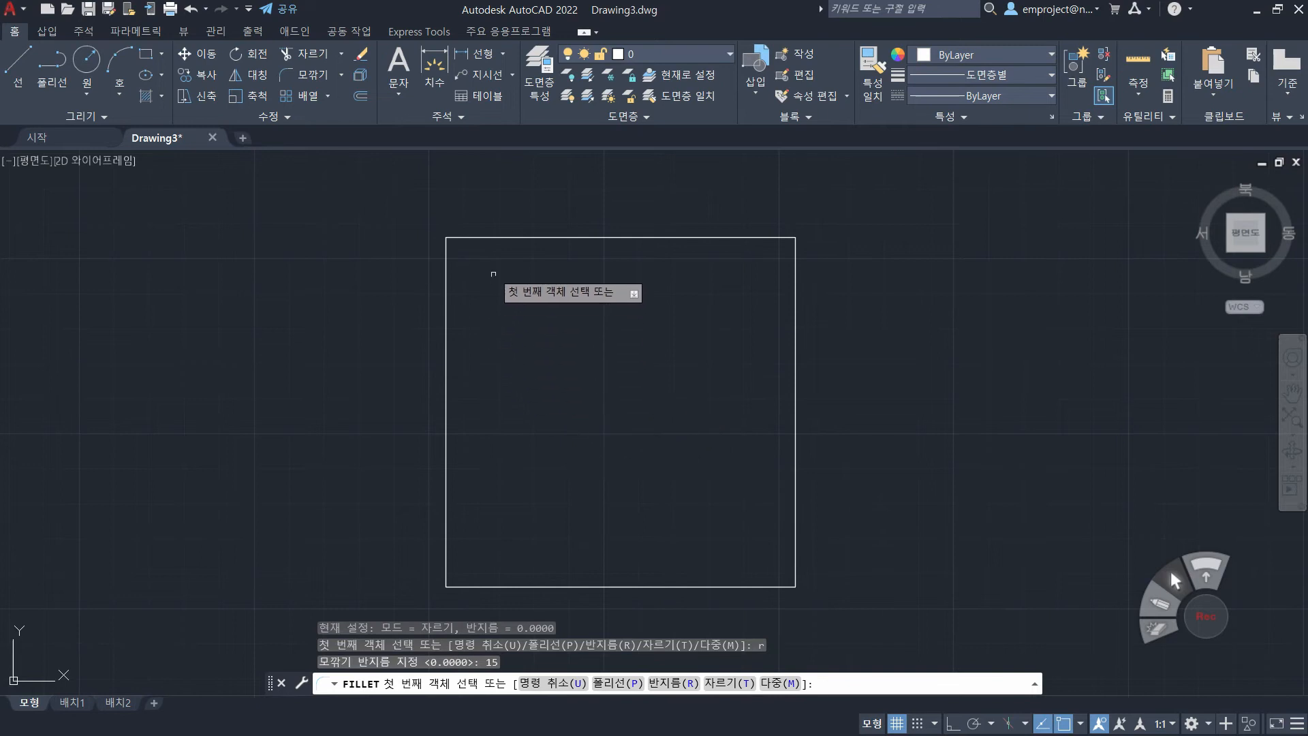
pyautogui.click(448, 279)
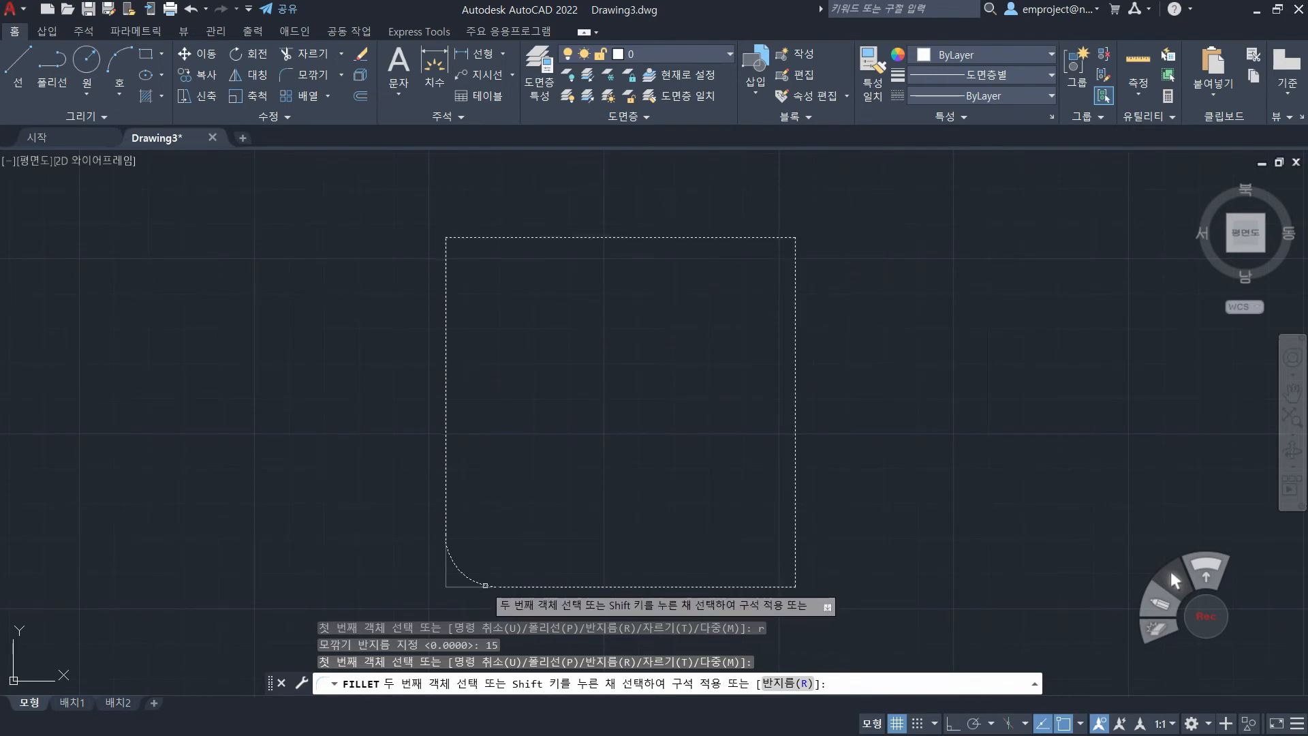
pyautogui.click(506, 235)
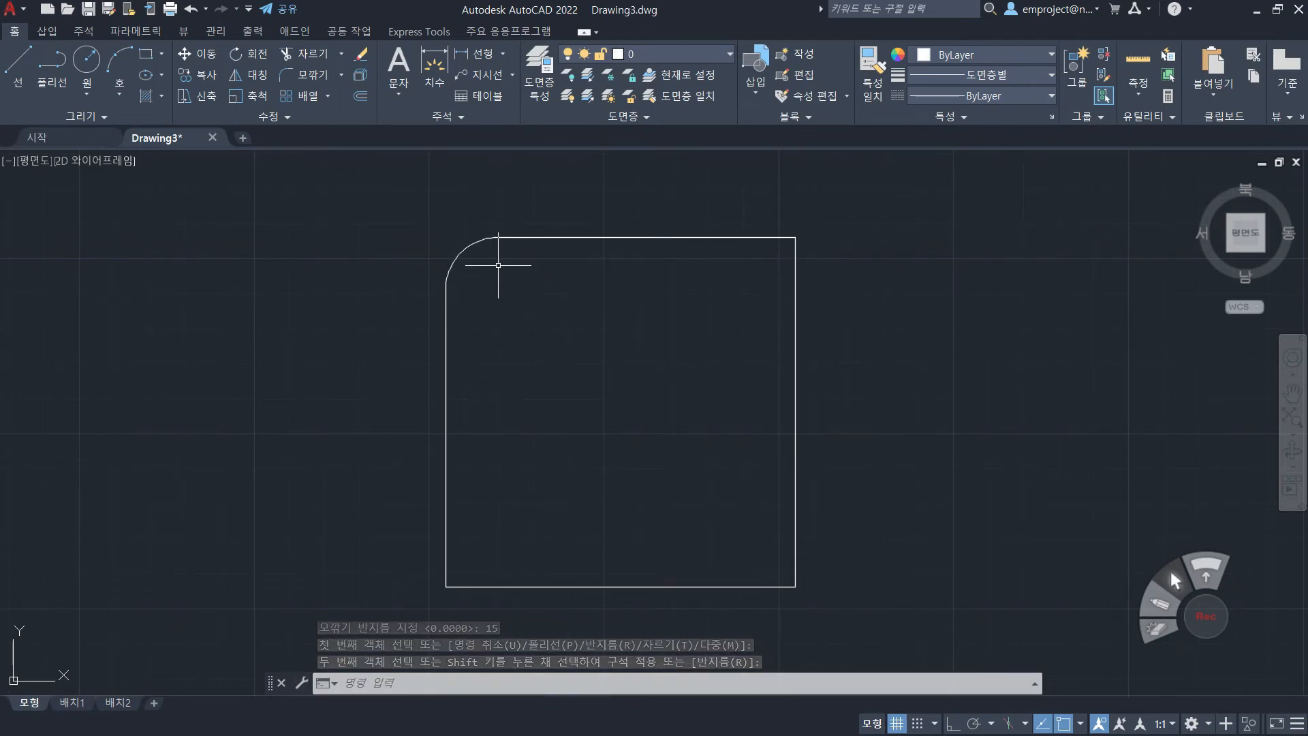
# - Repeat the Fillet command with the same radius on the square's upper-right, lower-right and lower-left corners
pyautogui.press('space')
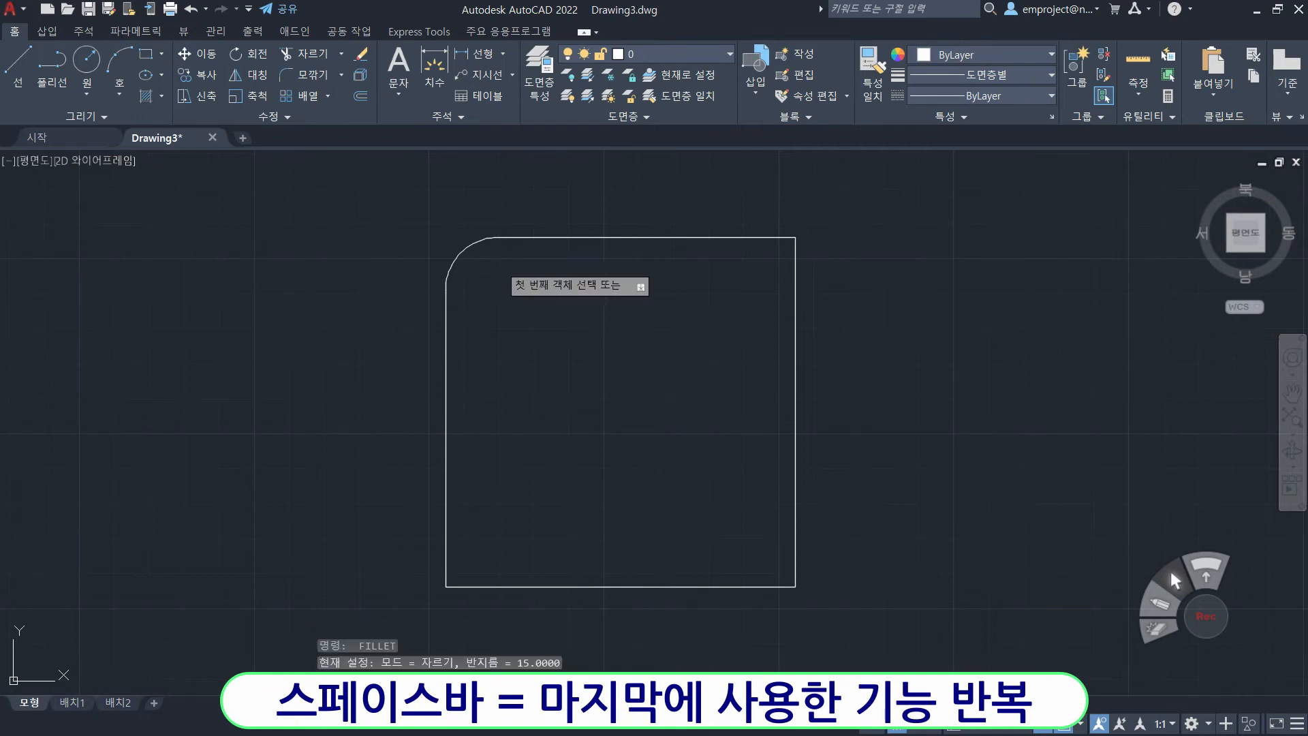
pyautogui.click(784, 238)
pyautogui.click(796, 271)
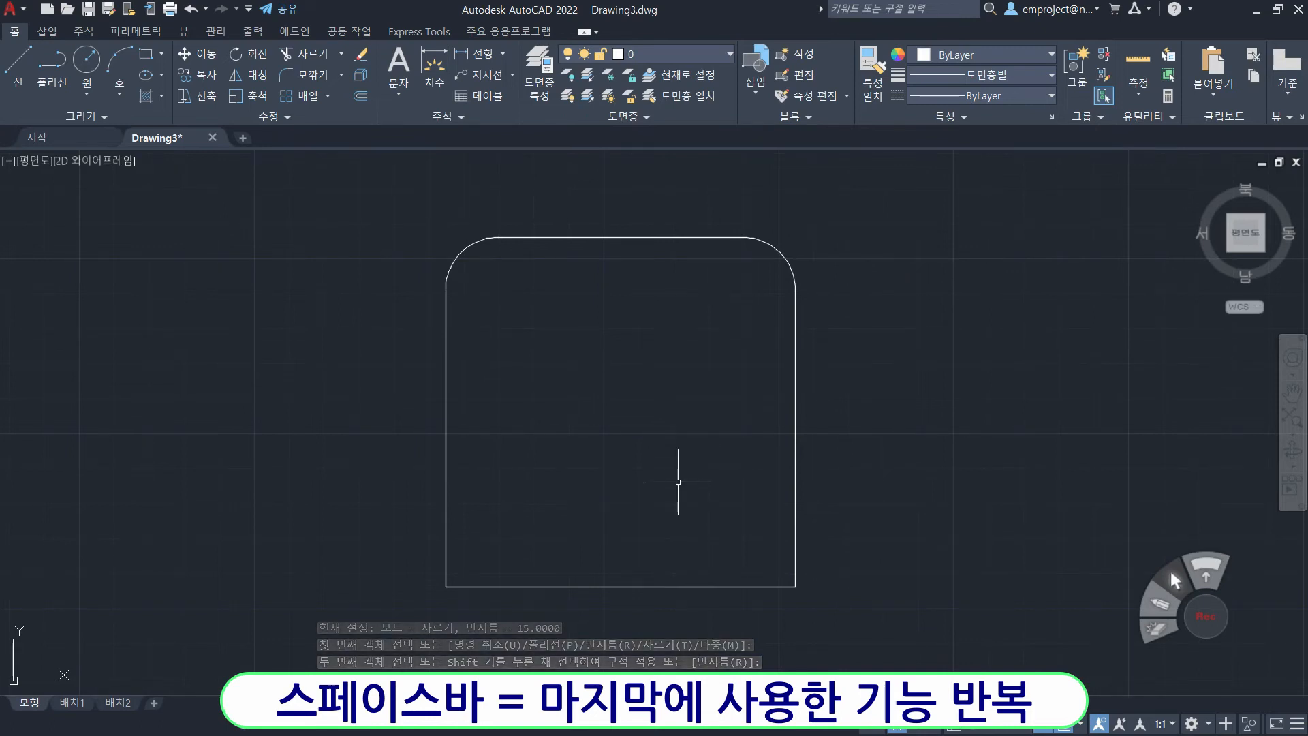
pyautogui.press('space')
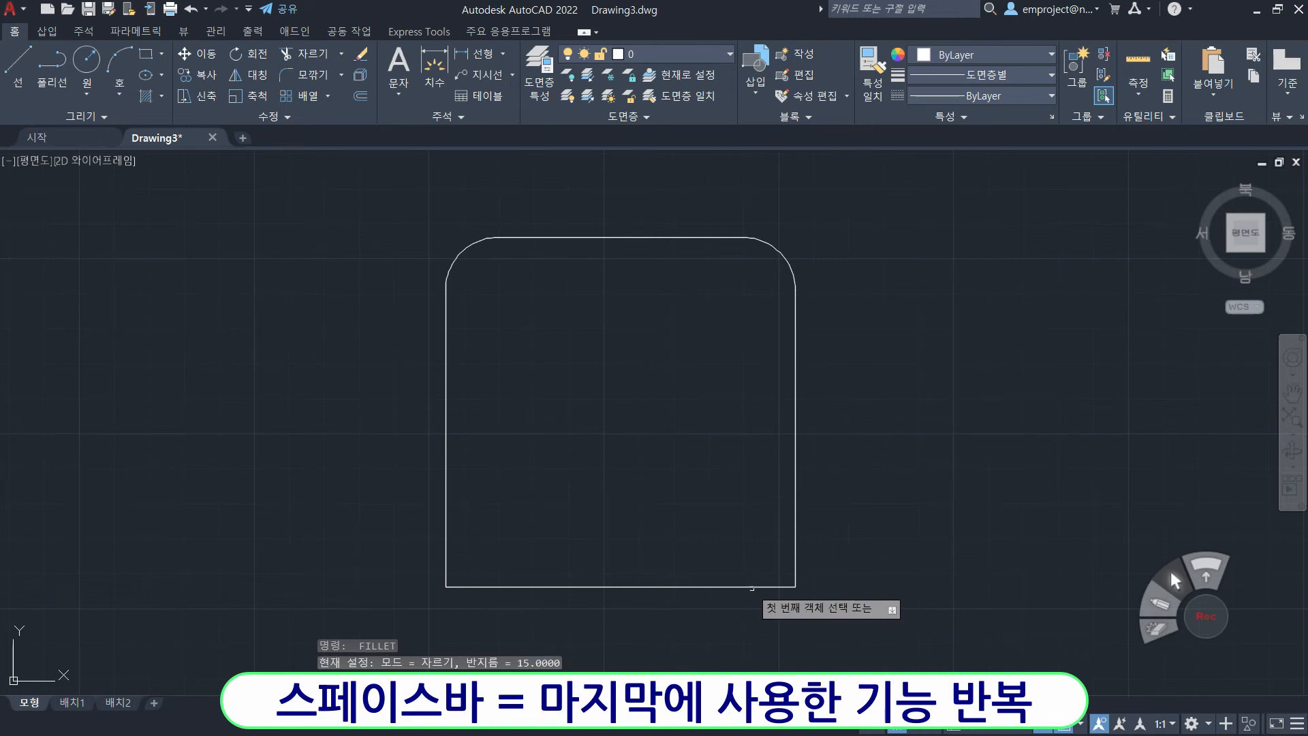
pyautogui.click(762, 586)
pyautogui.click(795, 560)
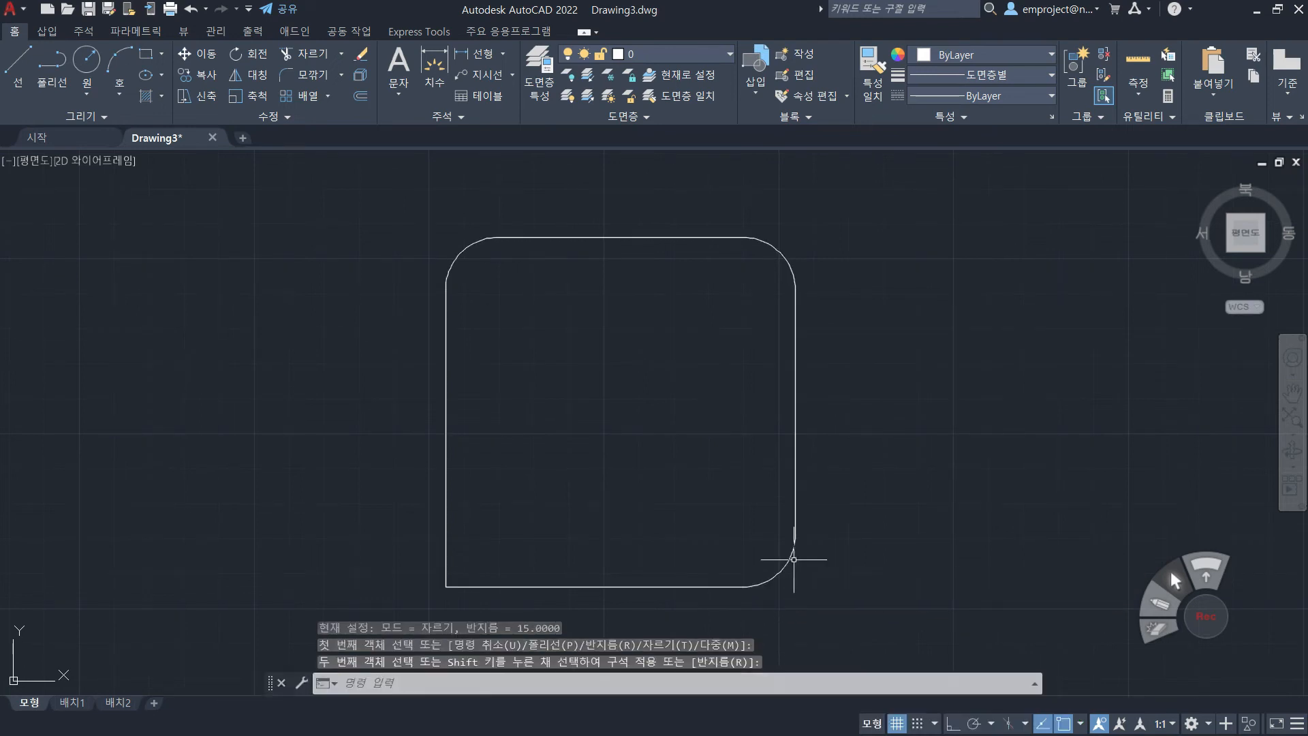
pyautogui.press('space')
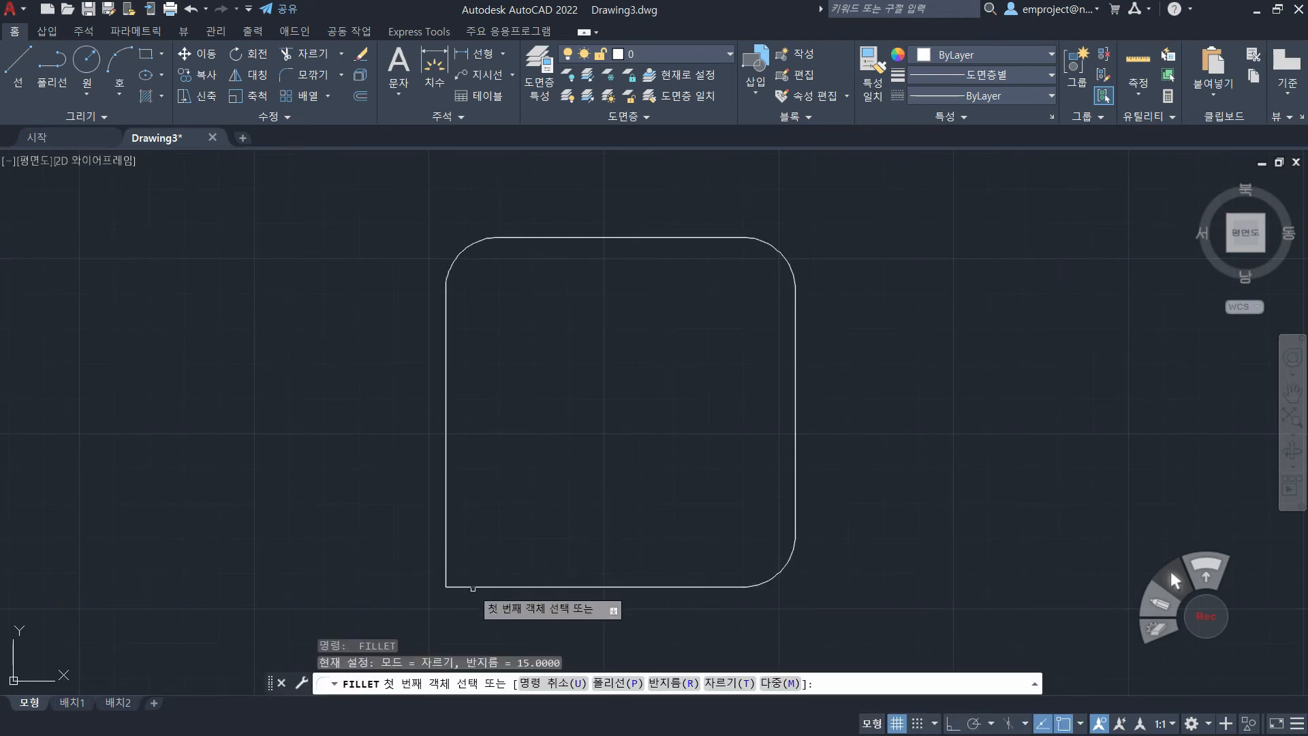
pyautogui.click(471, 587)
pyautogui.click(446, 542)
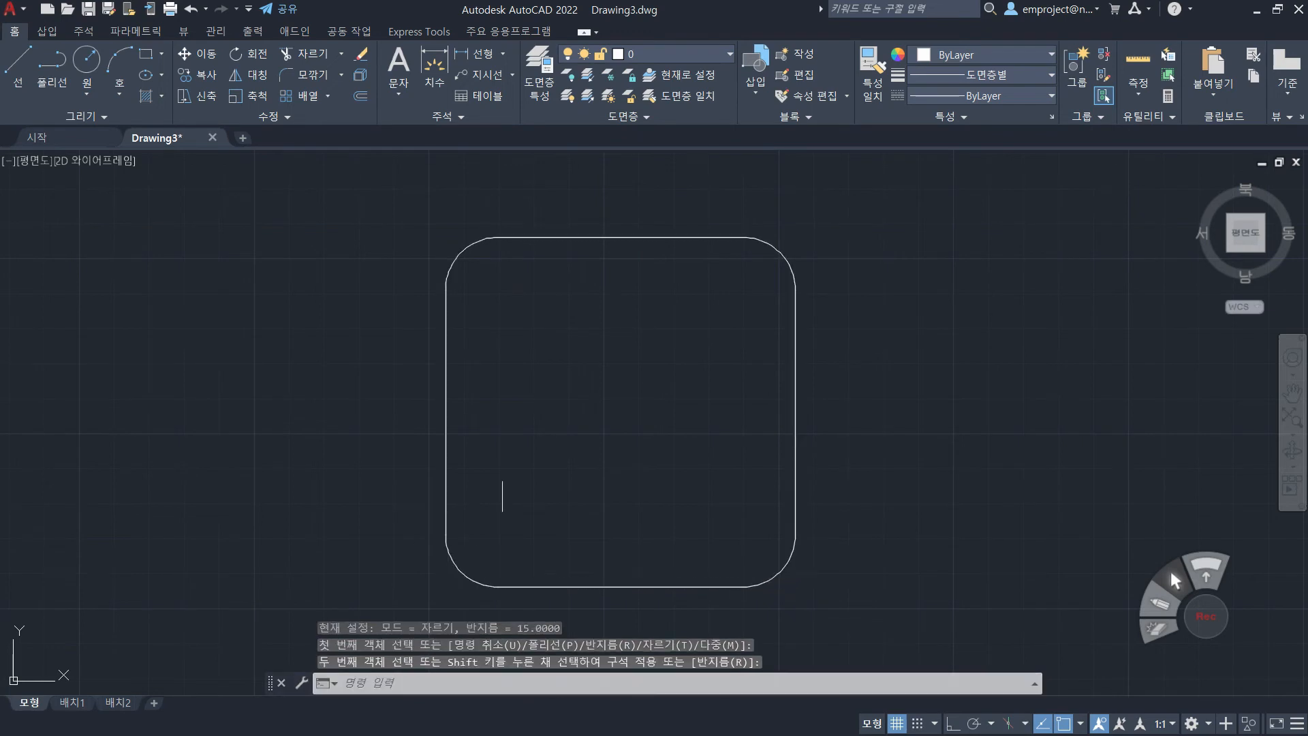
pyautogui.press('Escape')
pyautogui.press('Escape')
pyautogui.press('Escape')
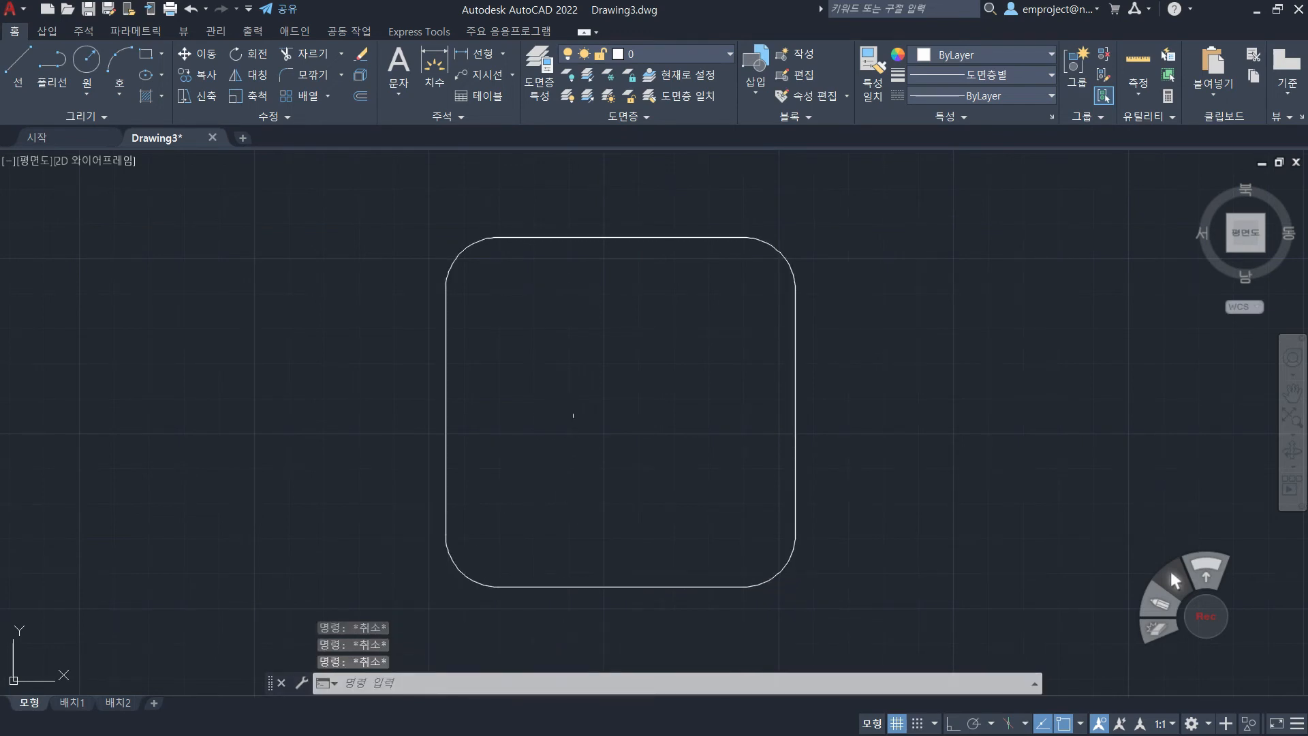
# - Add a radius dimension to the upper-left rounded corner, placed outside the square
pyautogui.click(492, 53)
pyautogui.click(501, 53)
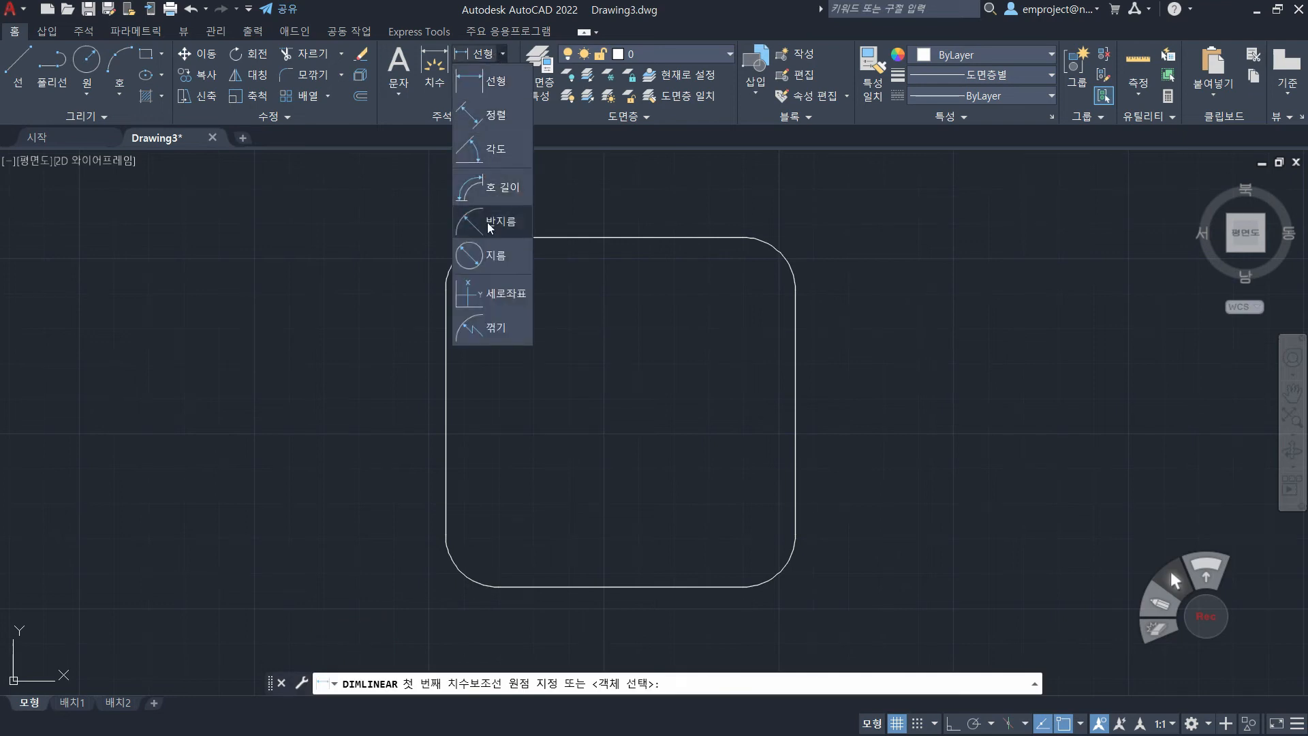
pyautogui.click(489, 224)
pyautogui.click(449, 270)
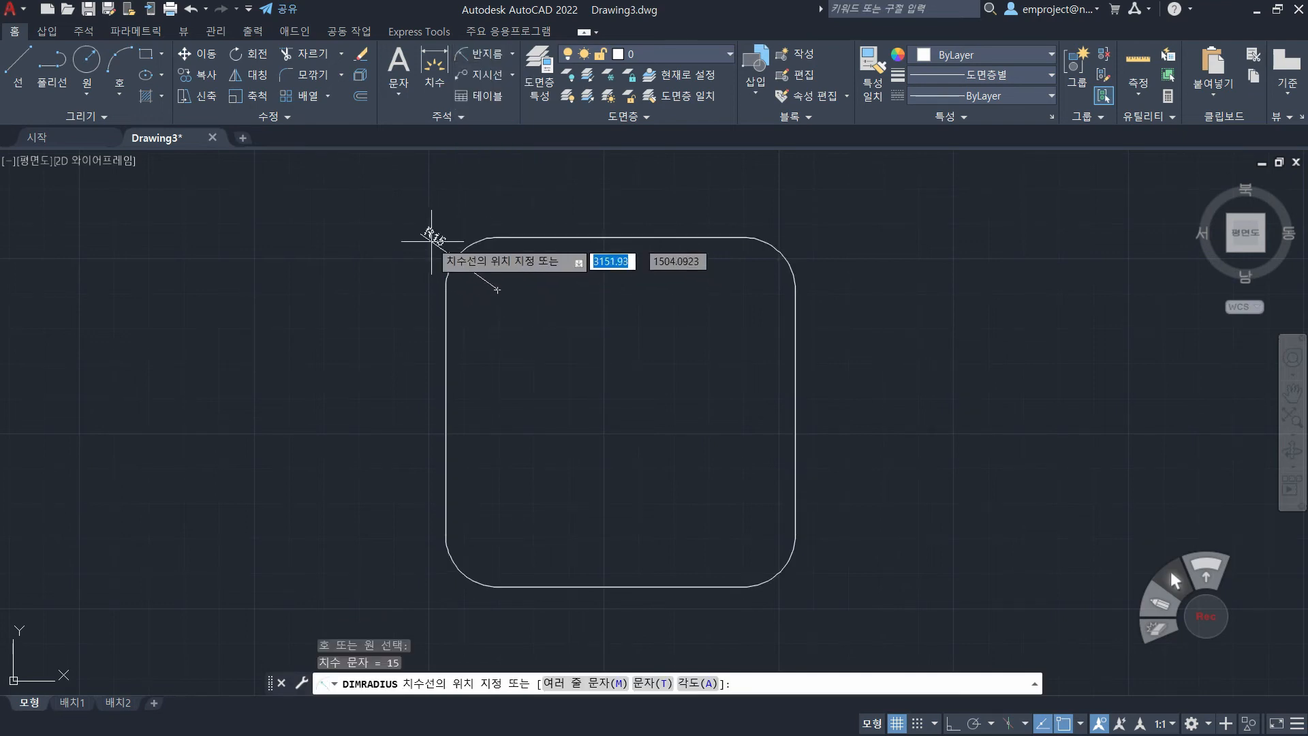
pyautogui.click(426, 216)
# - Add radius dimensions outside the square to the upper-right, lower-right and lower-left rounded corners
pyautogui.rightClick(793, 269)
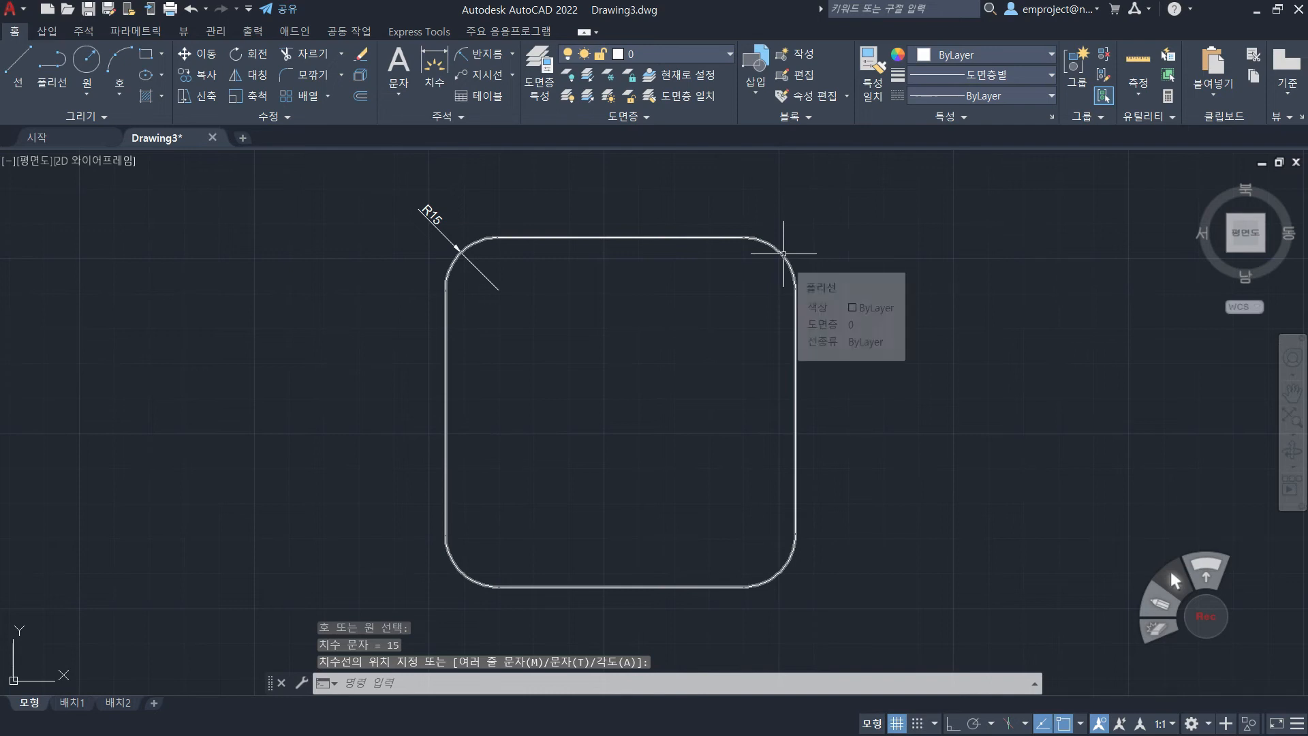
pyautogui.click(824, 279)
pyautogui.click(783, 257)
pyautogui.click(807, 233)
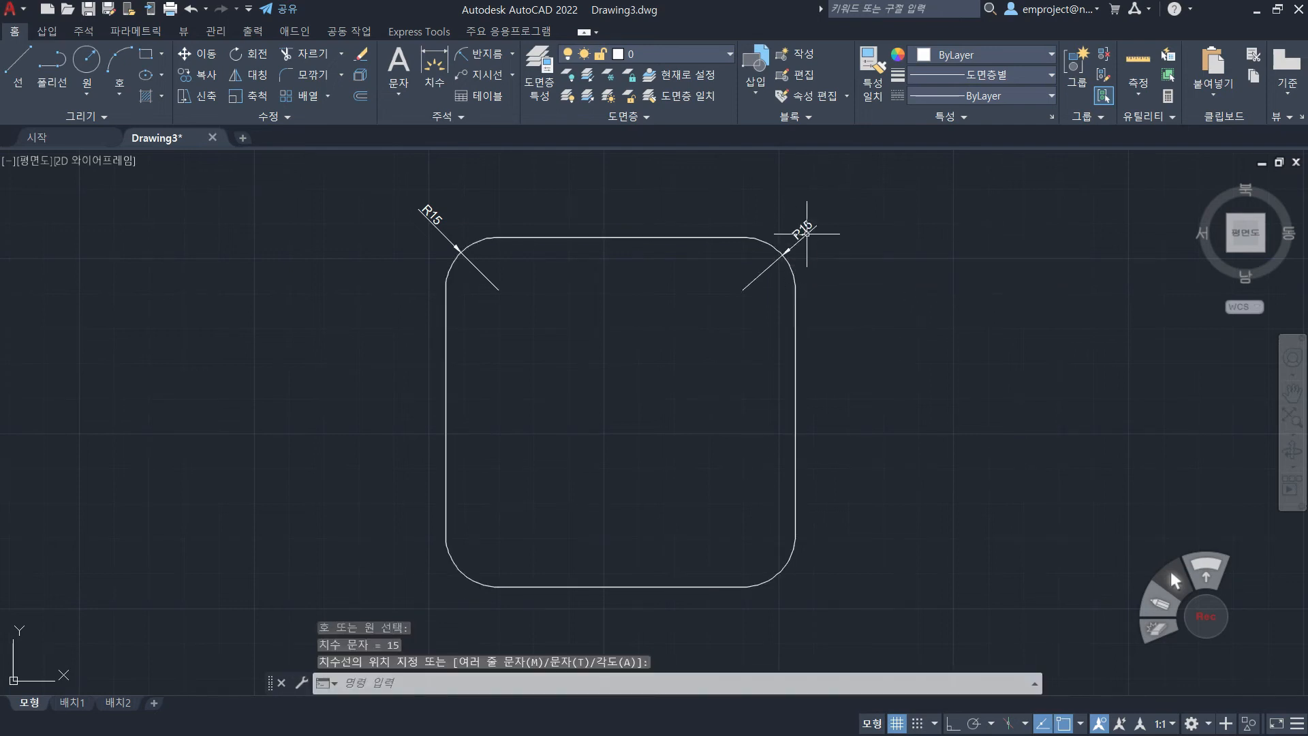
pyautogui.press('Return')
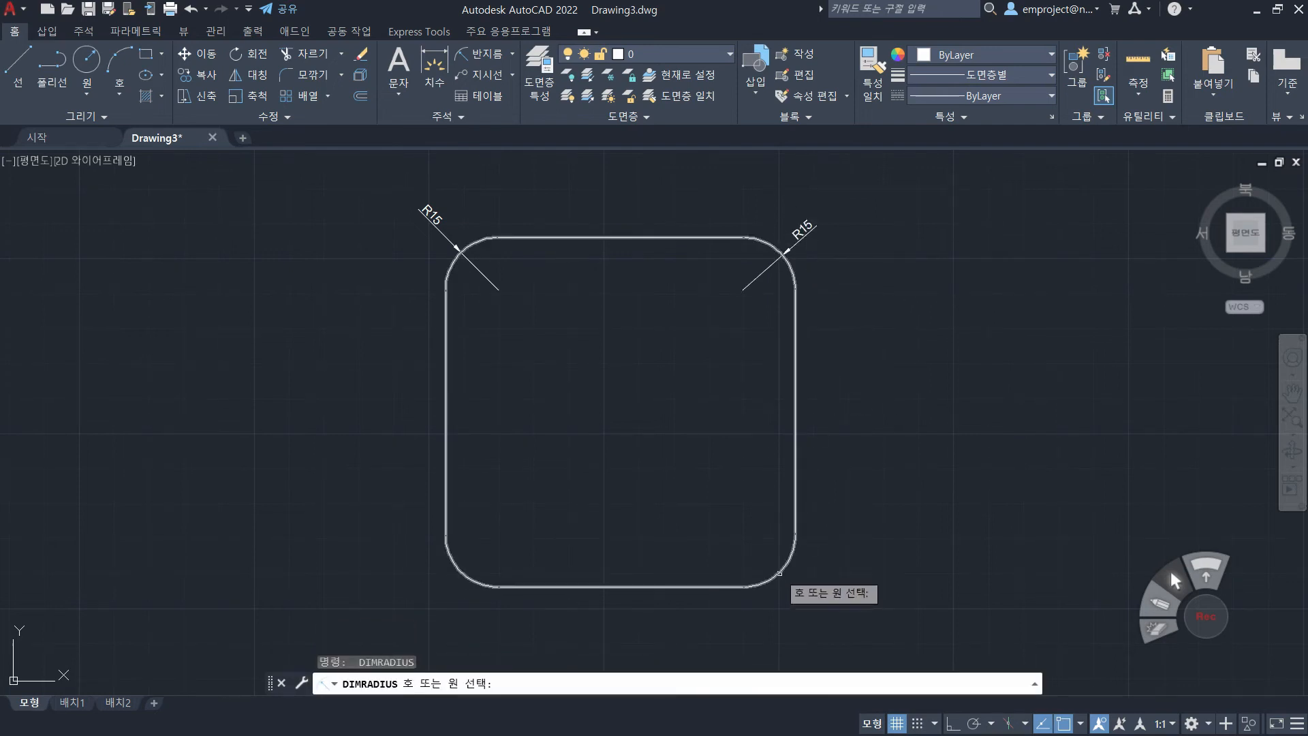
pyautogui.click(770, 572)
pyautogui.click(810, 605)
pyautogui.press('Return')
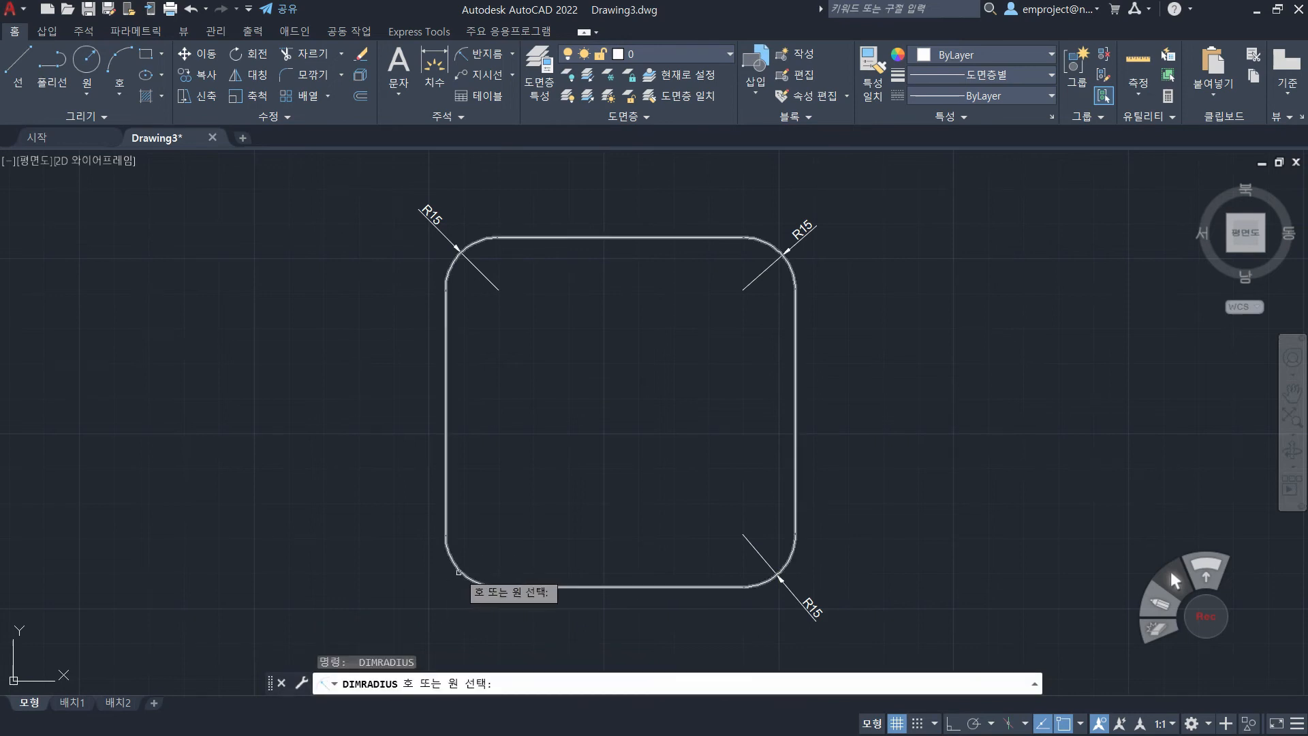
pyautogui.click(458, 574)
pyautogui.click(434, 587)
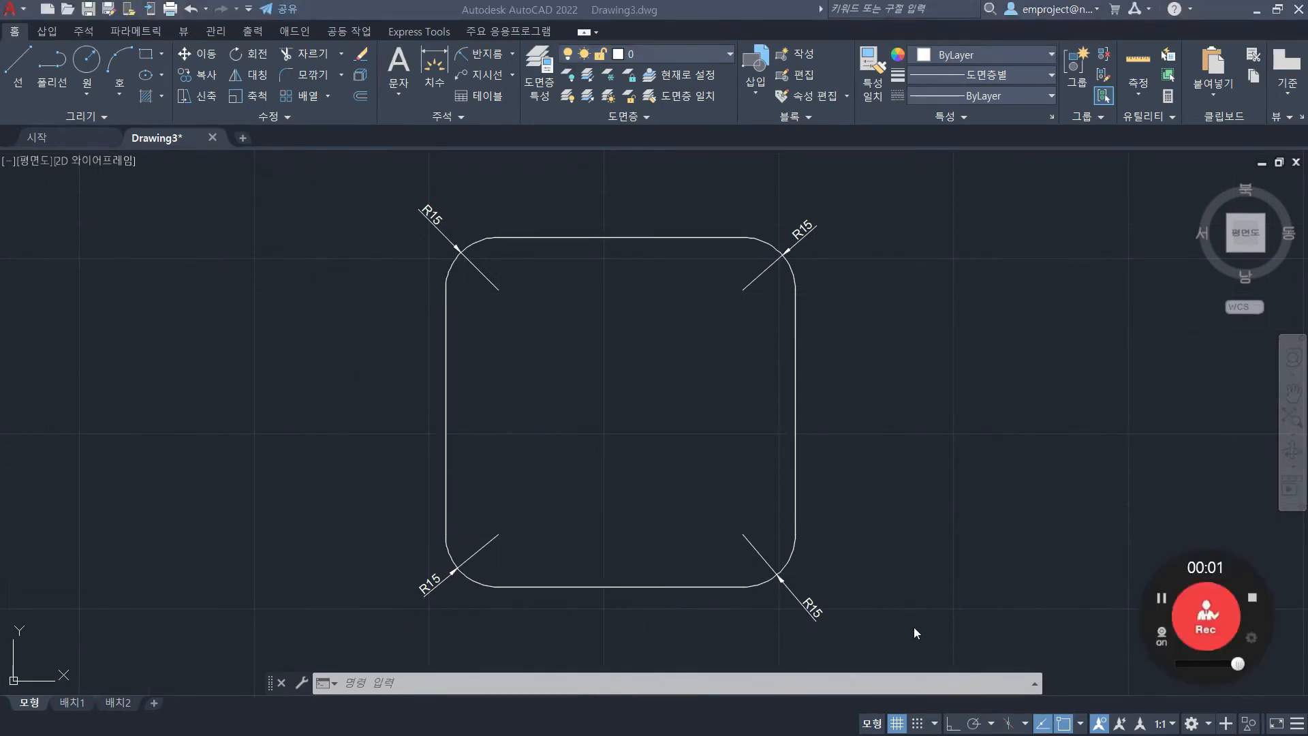
# - Select the rounded square together with its four radius dimensions and erase them all
pyautogui.click(392, 179)
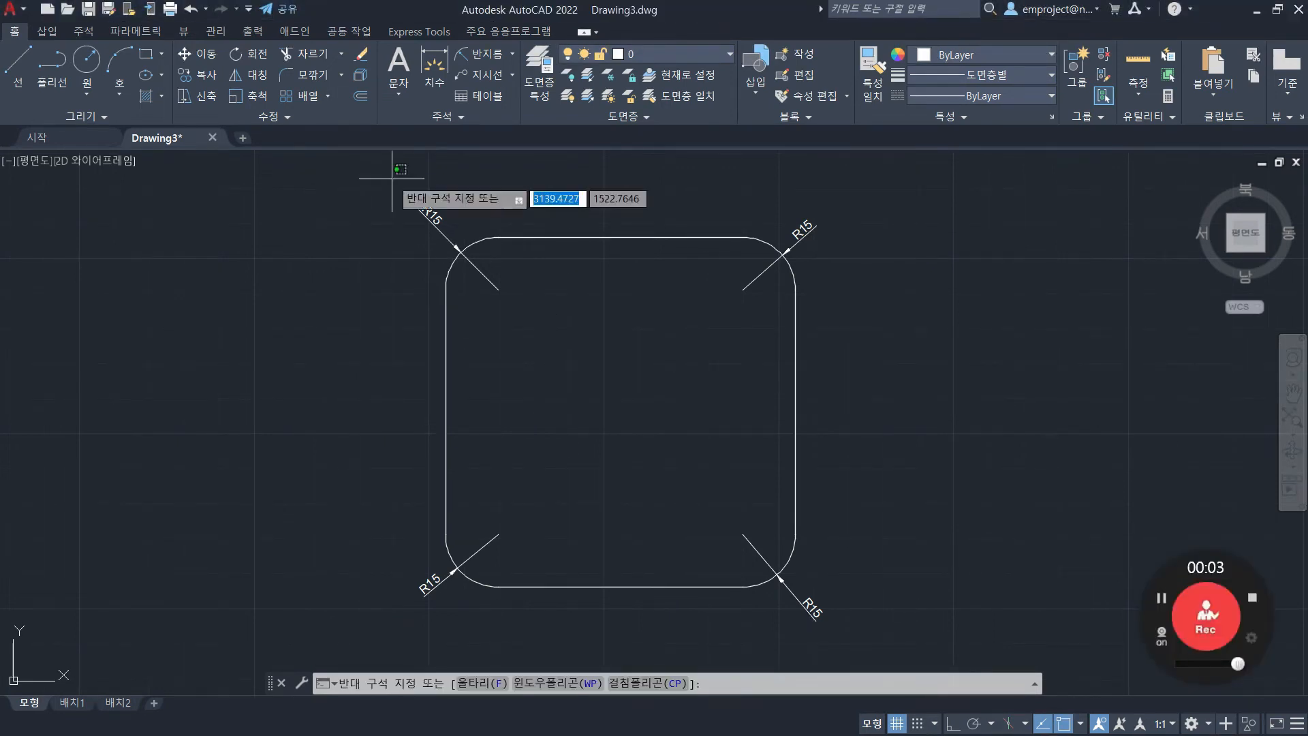
pyautogui.click(872, 635)
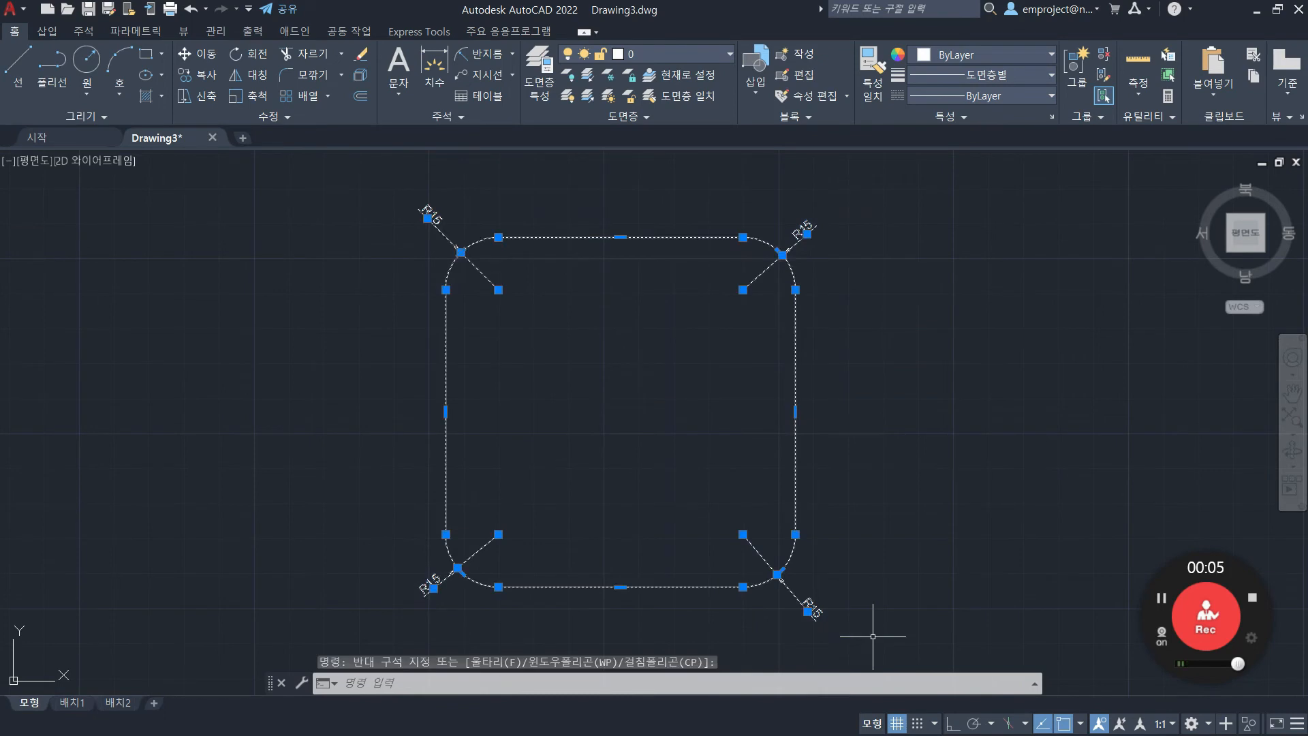
pyautogui.press('Delete')
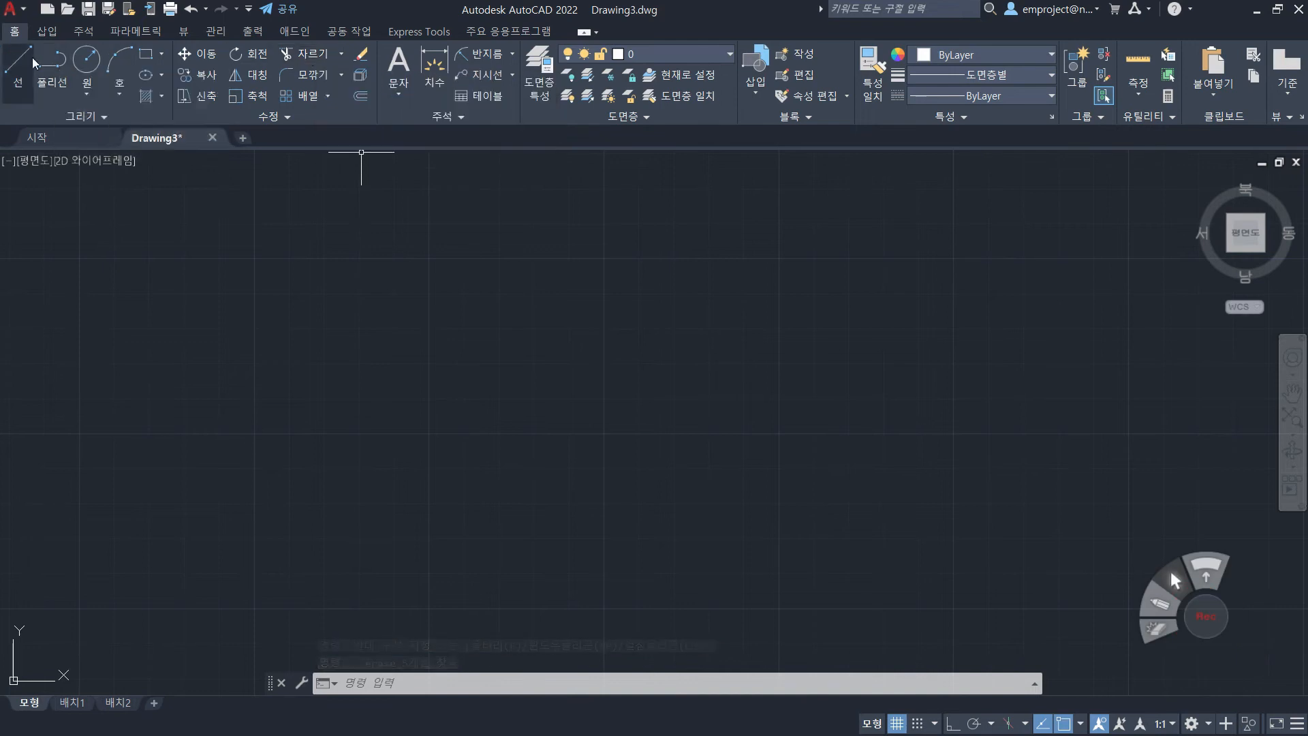
# - Draw a wide rectangle freehand from two opposite corners near the middle of the empty drawing
pyautogui.click(145, 53)
pyautogui.click(523, 312)
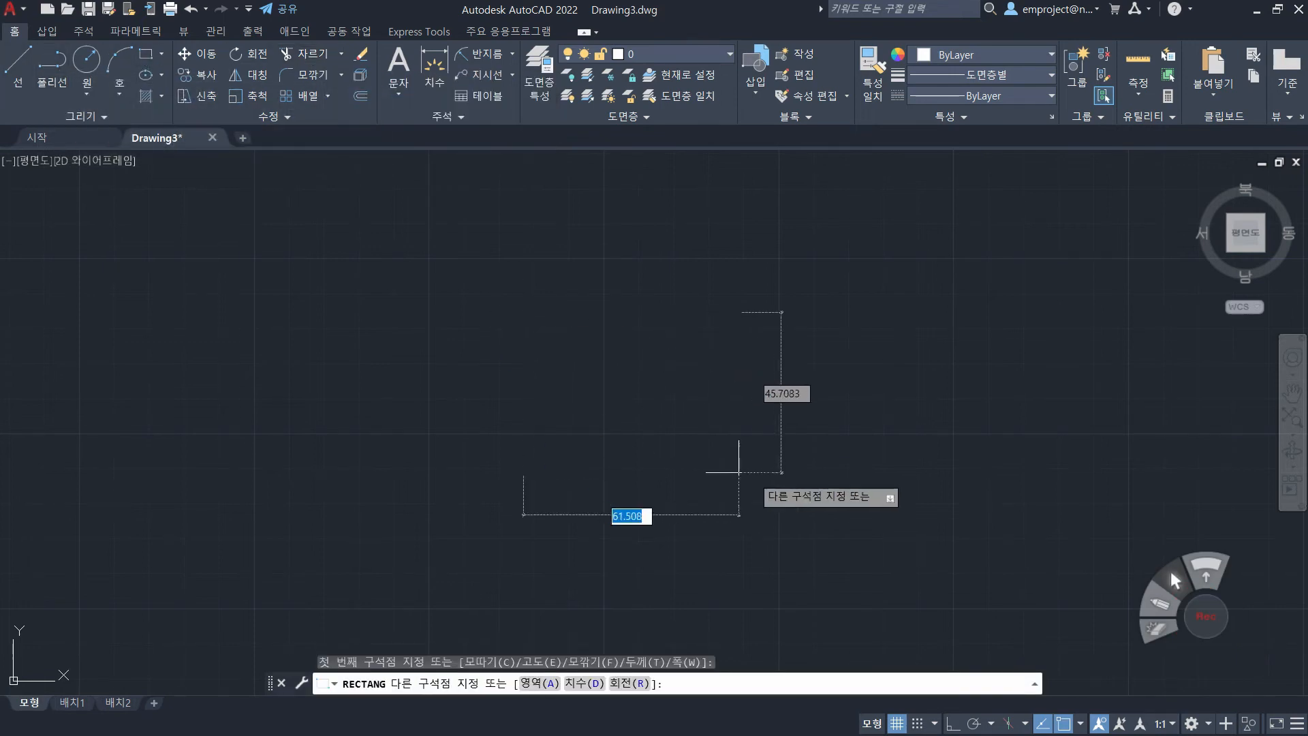
pyautogui.click(809, 494)
# - Draw a nearly vertical line about 87 long that crosses the rectangle and extends past its top and bottom edges
pyautogui.click(19, 65)
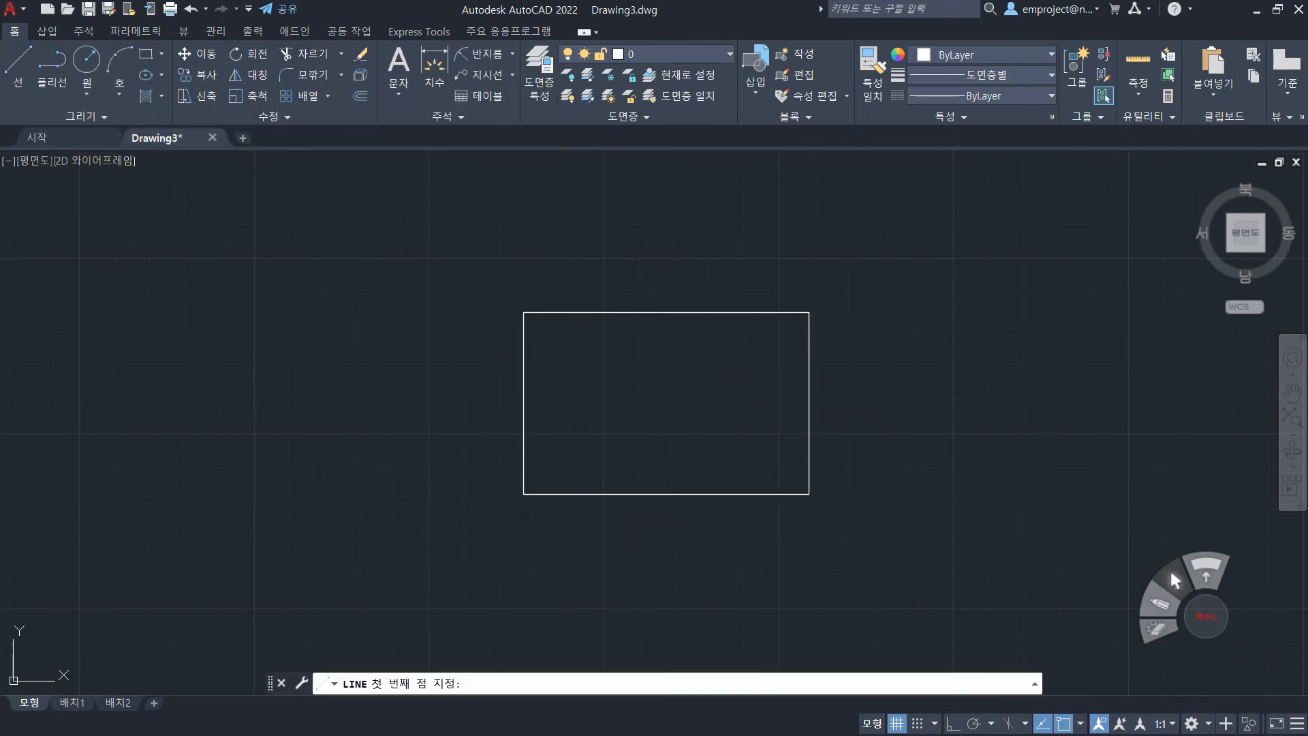
pyautogui.click(620, 261)
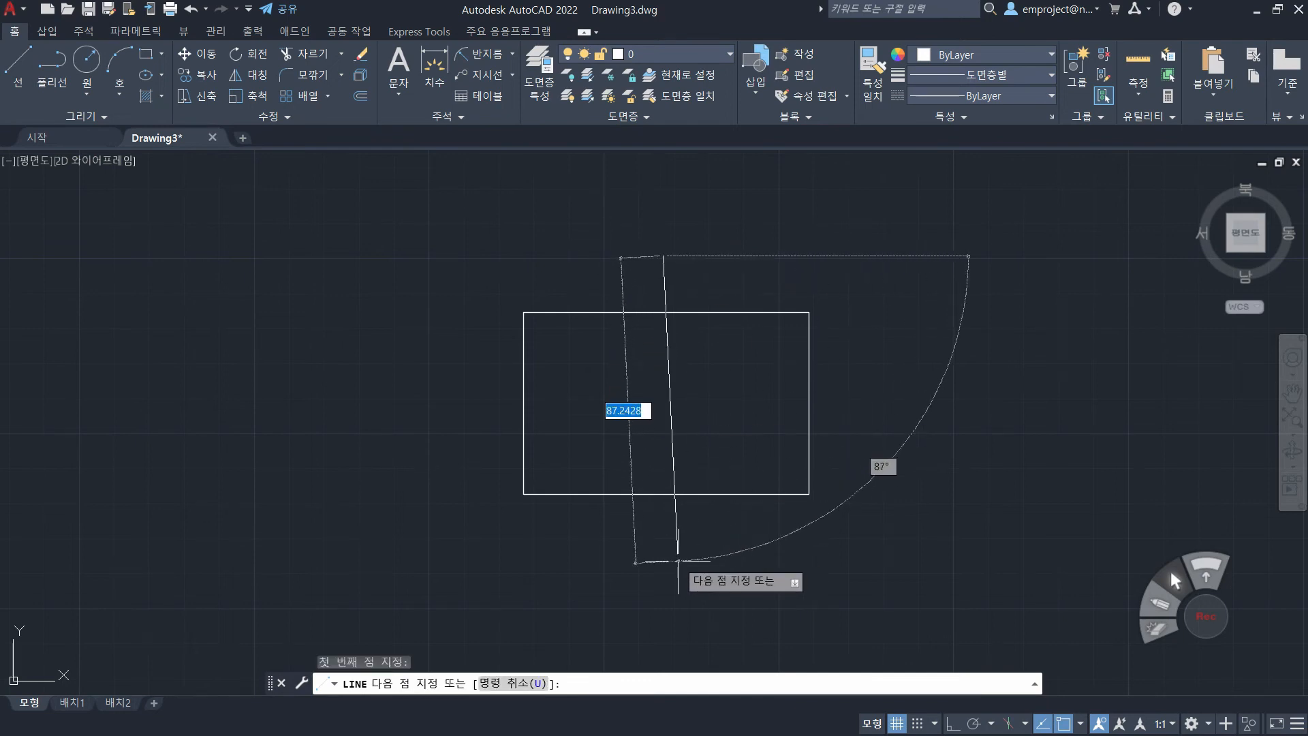
pyautogui.click(678, 560)
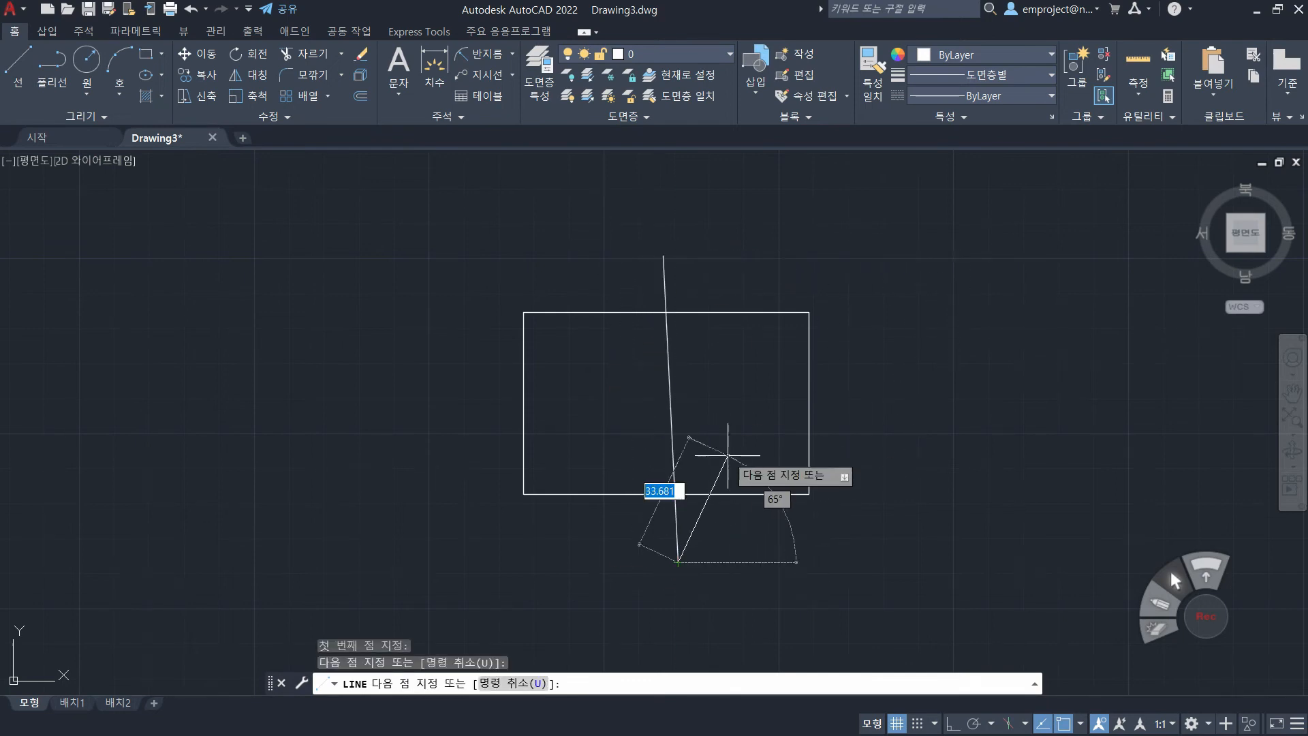
pyautogui.press('Escape')
pyautogui.press('Escape')
pyautogui.press('Escape')
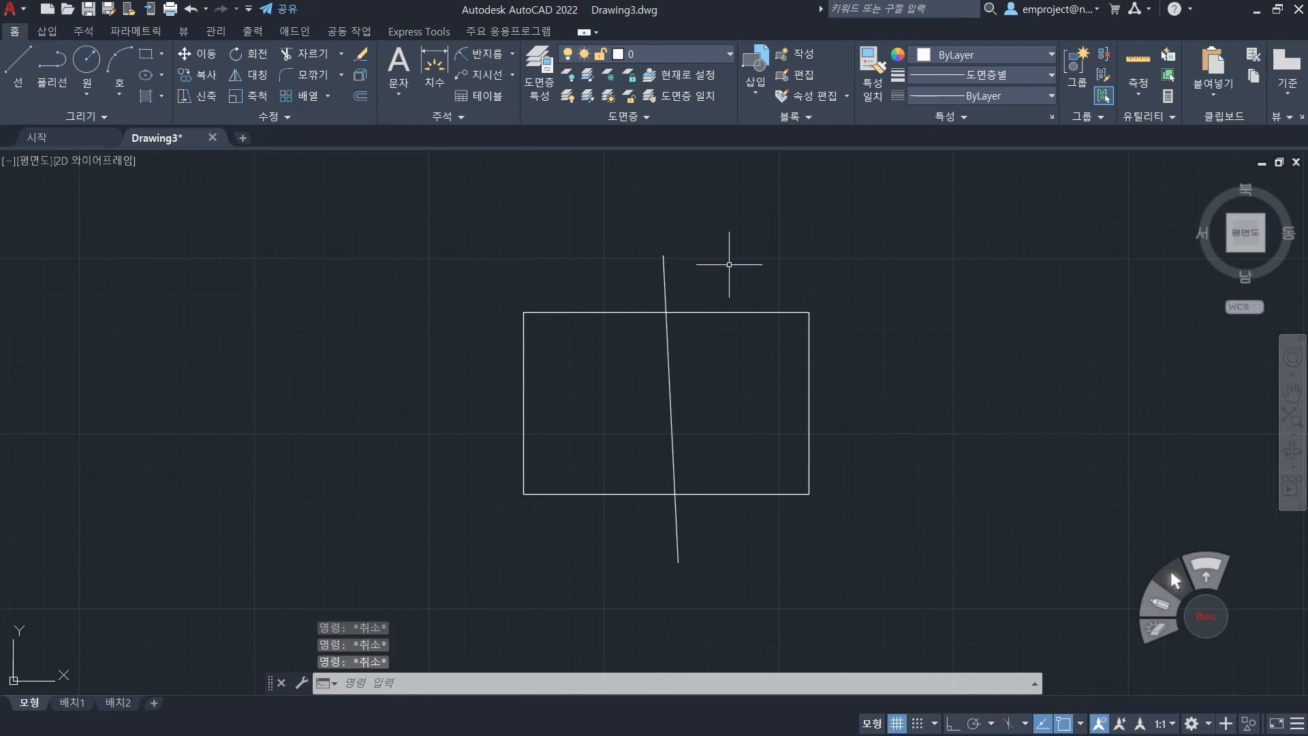
# - Trim both line ends outside the rectangle, the top edge left of the line and the bottom edge right of it
pyautogui.click(311, 55)
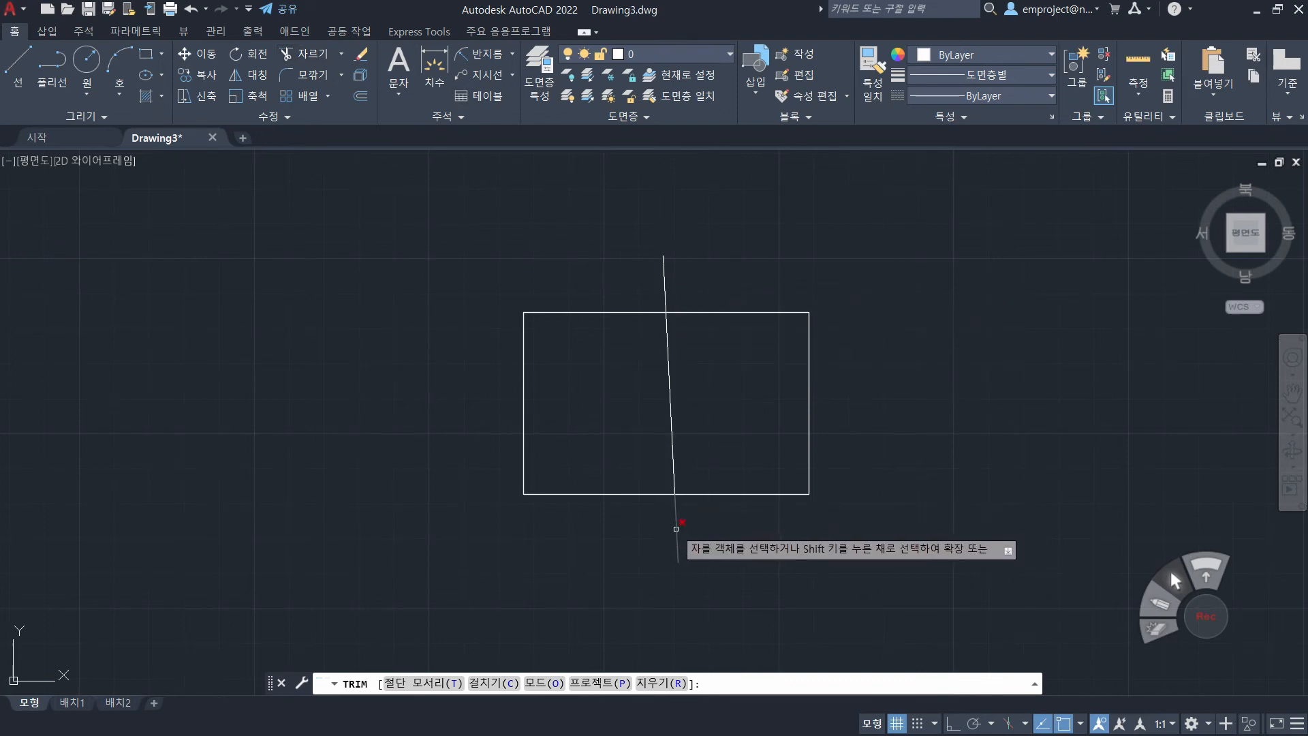
pyautogui.click(666, 271)
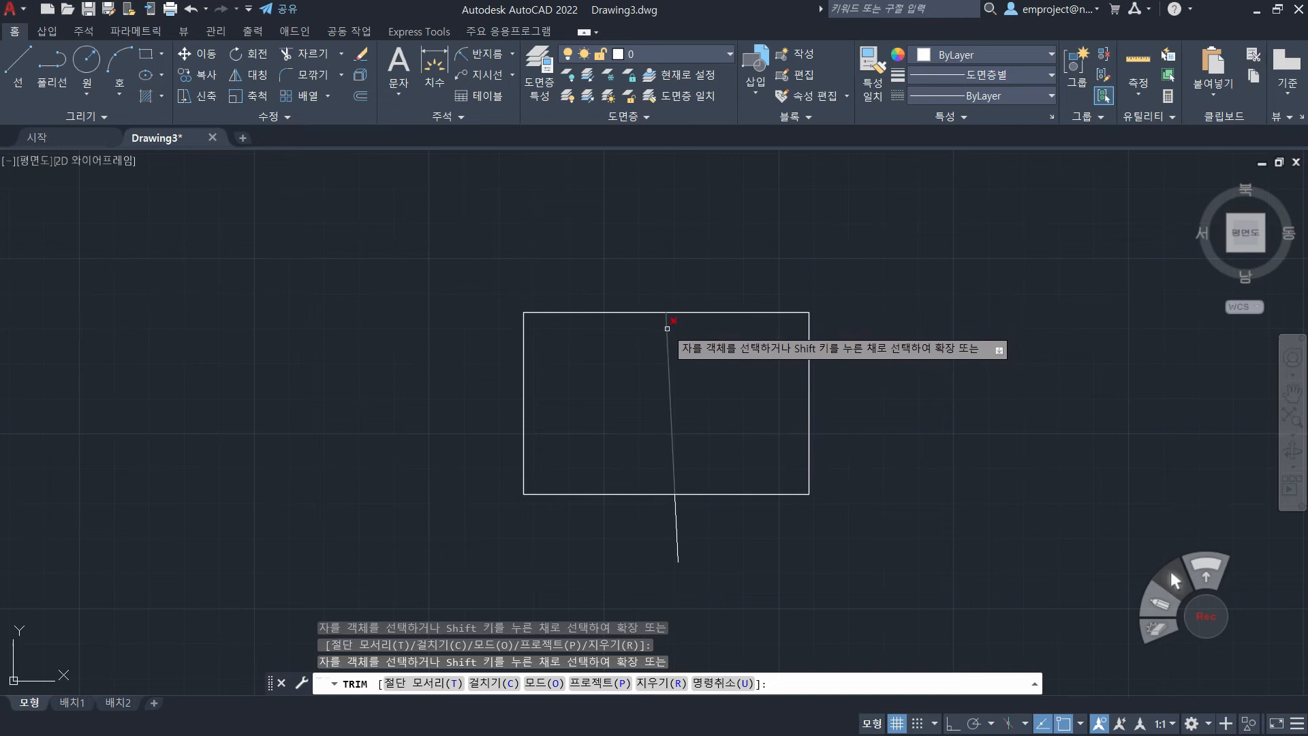
pyautogui.click(633, 311)
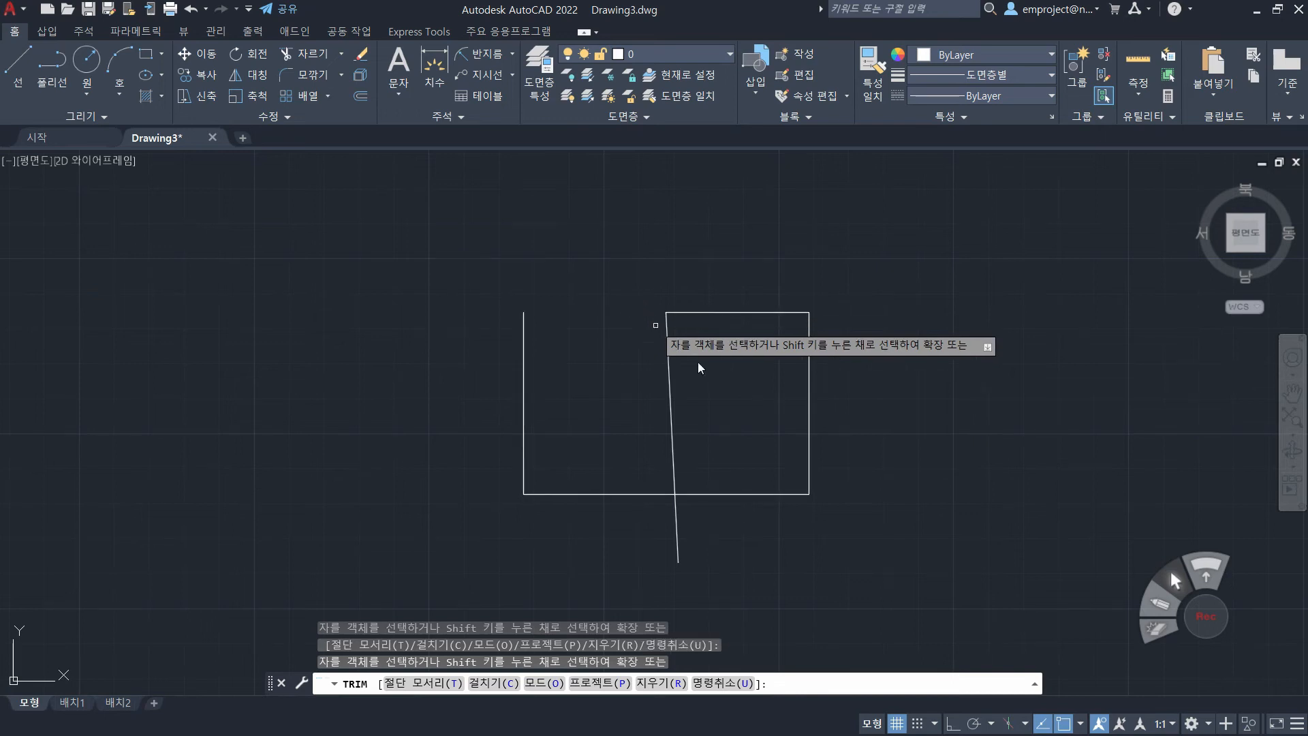
pyautogui.click(750, 494)
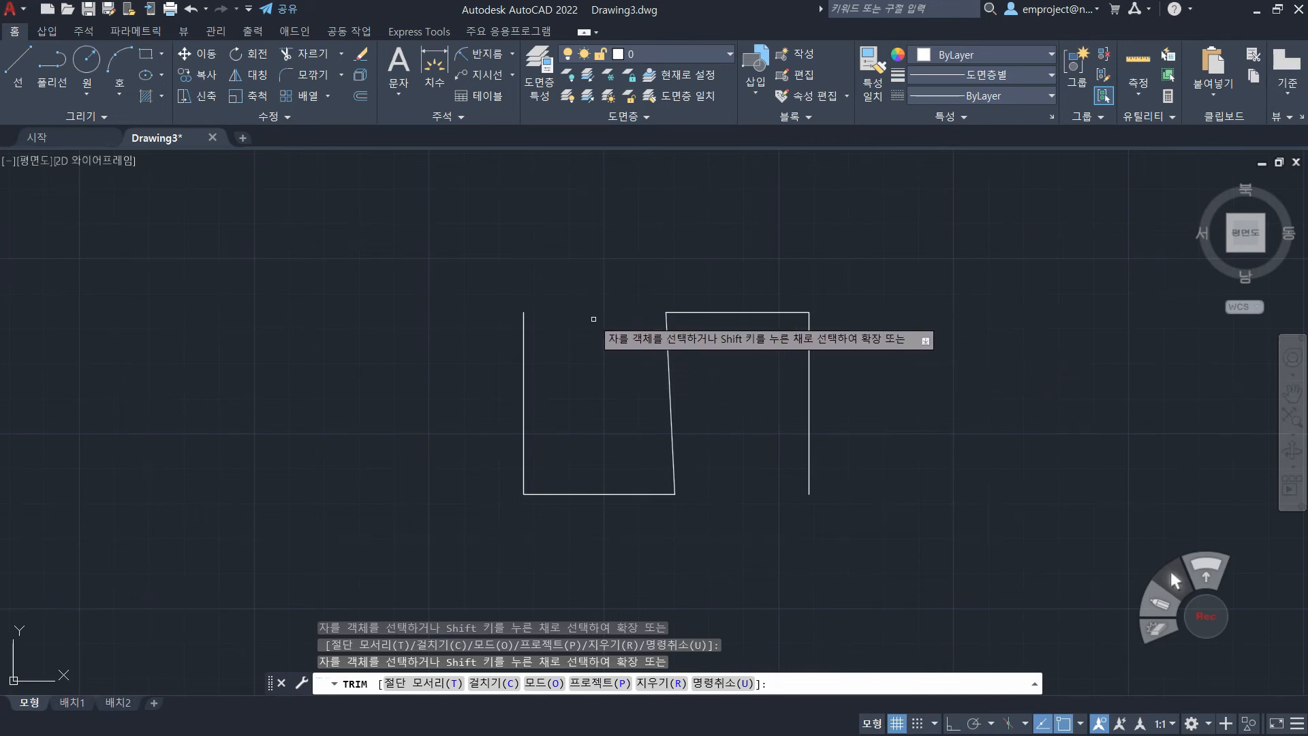
pyautogui.press('Escape')
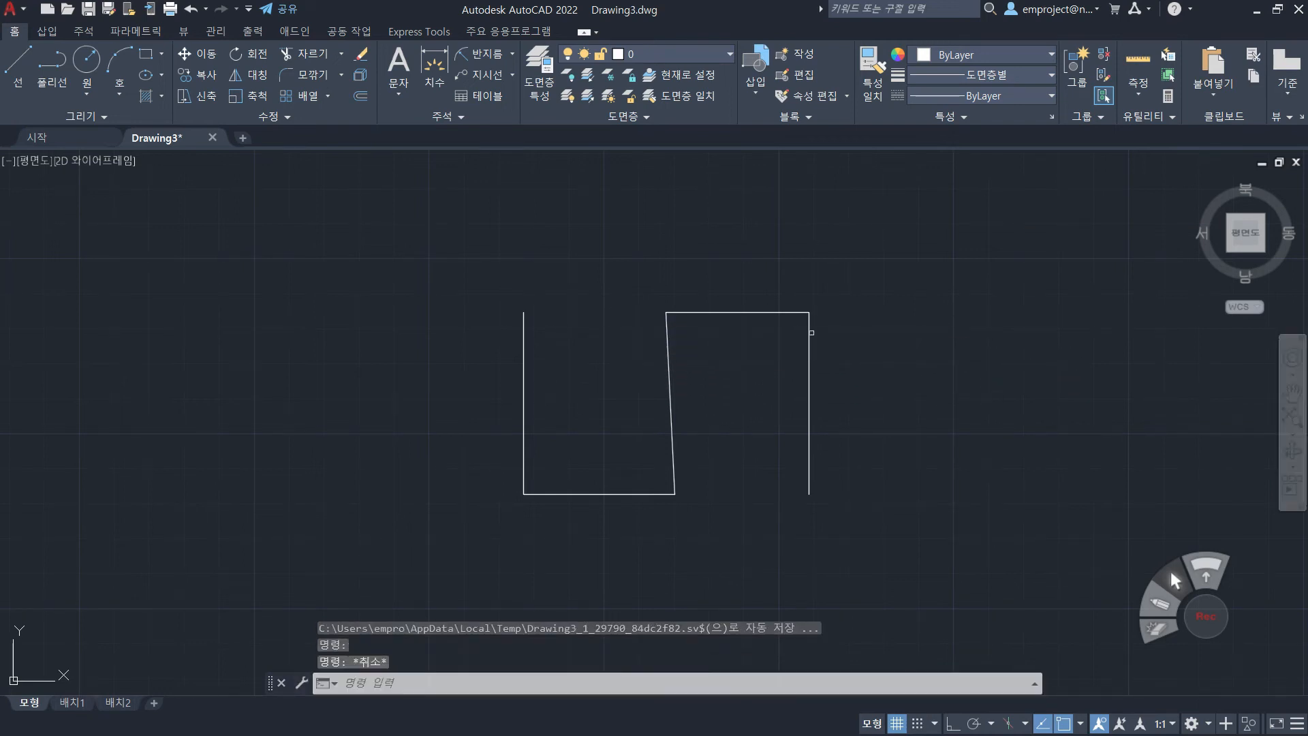
# - Extend the rectangle's bottom edge to its right side and its top edge to its left side to close the outline
pyautogui.click(338, 57)
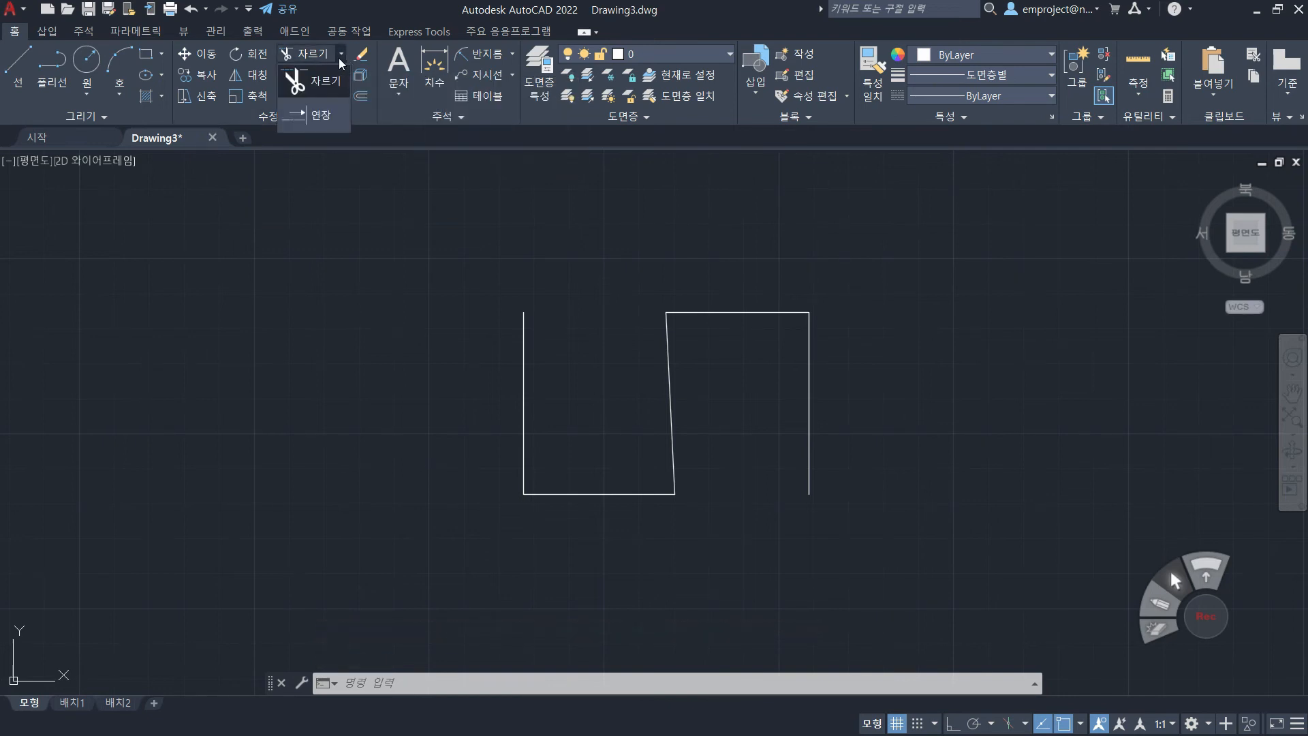
pyautogui.click(316, 115)
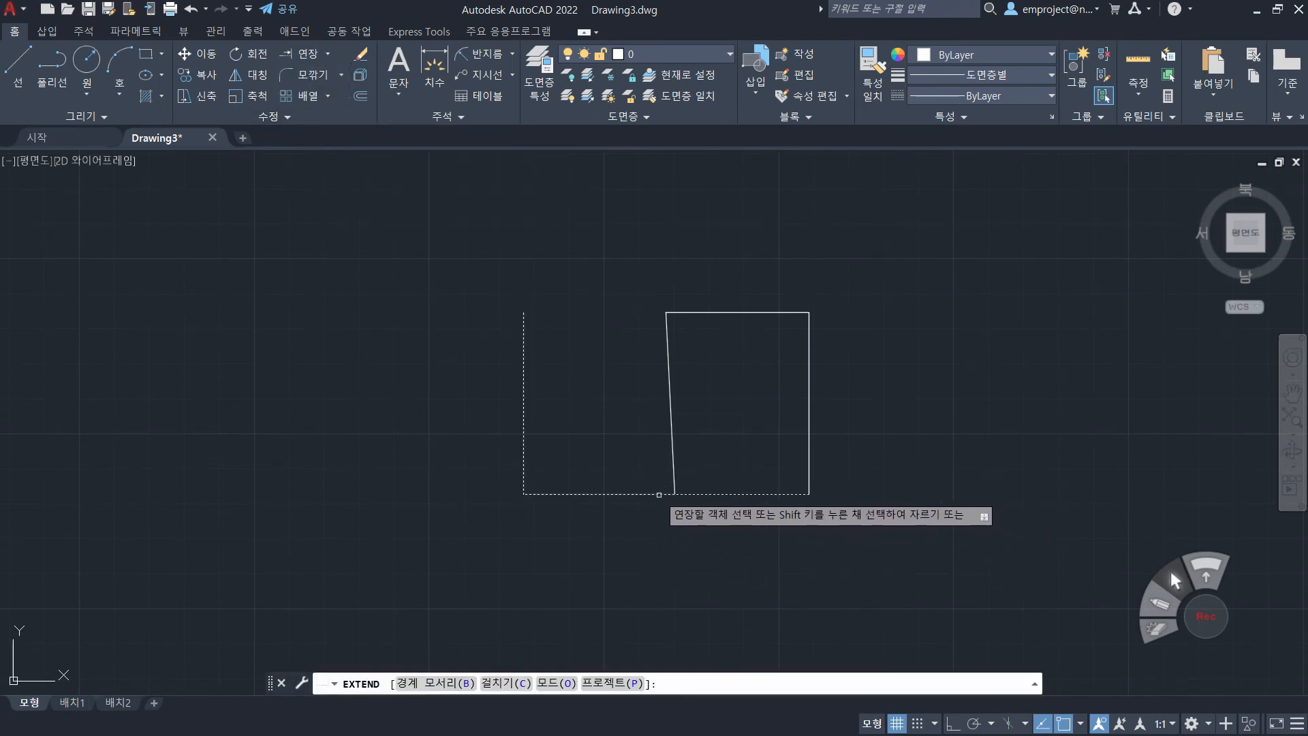
pyautogui.click(641, 494)
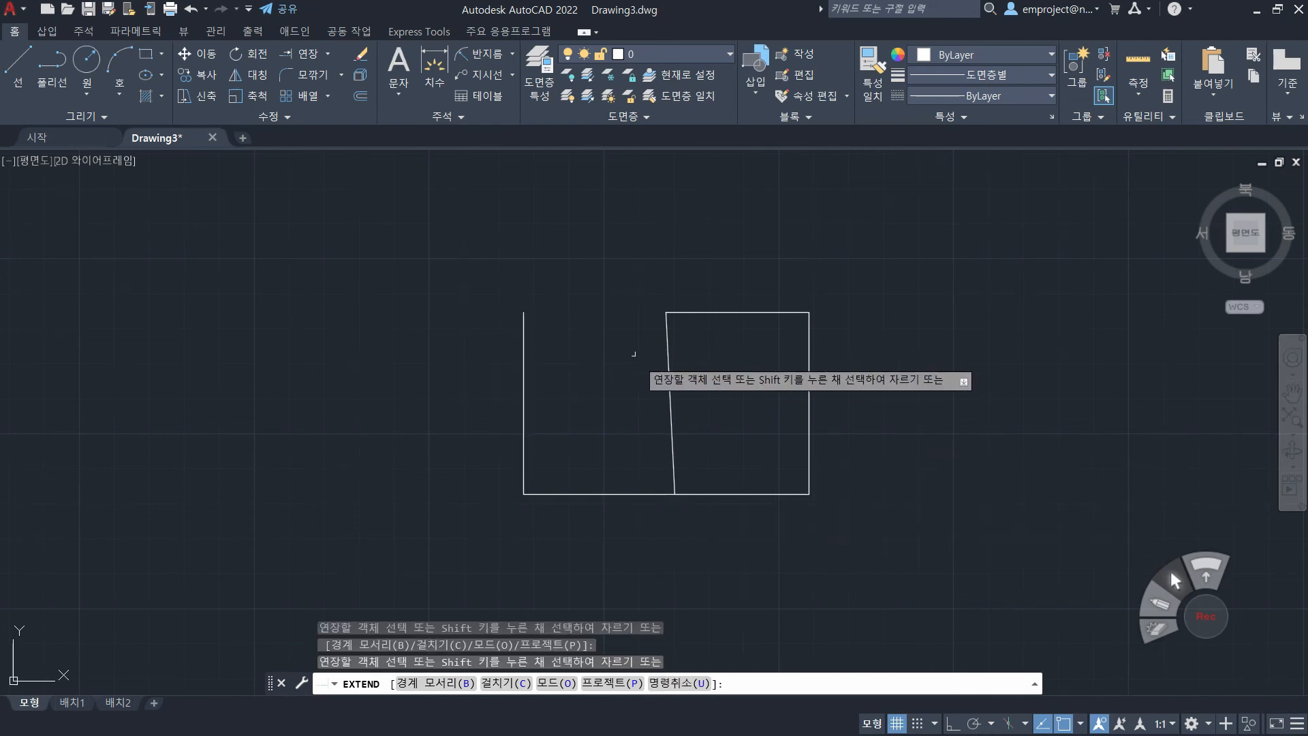
pyautogui.click(699, 313)
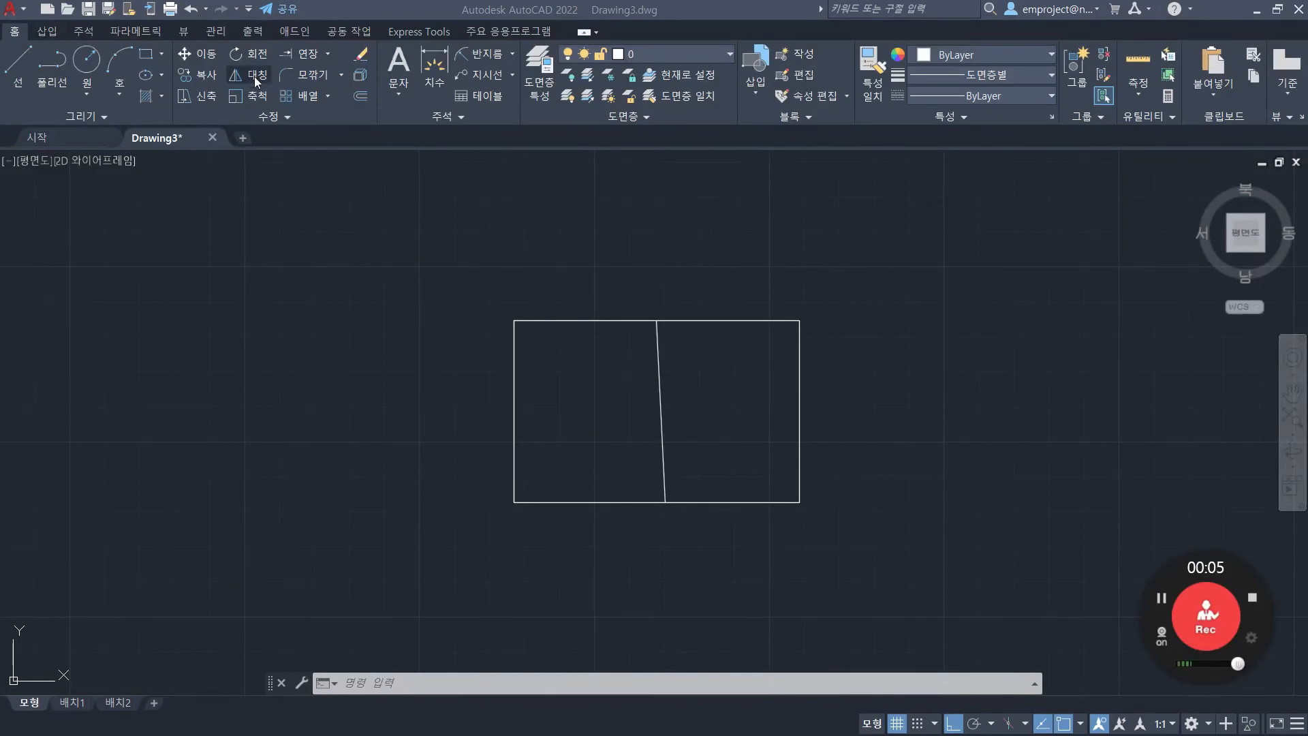
# - With Ortho on, draw a vertical line about 70 long to the left of the rectangle
pyautogui.click(17, 66)
pyautogui.click(311, 277)
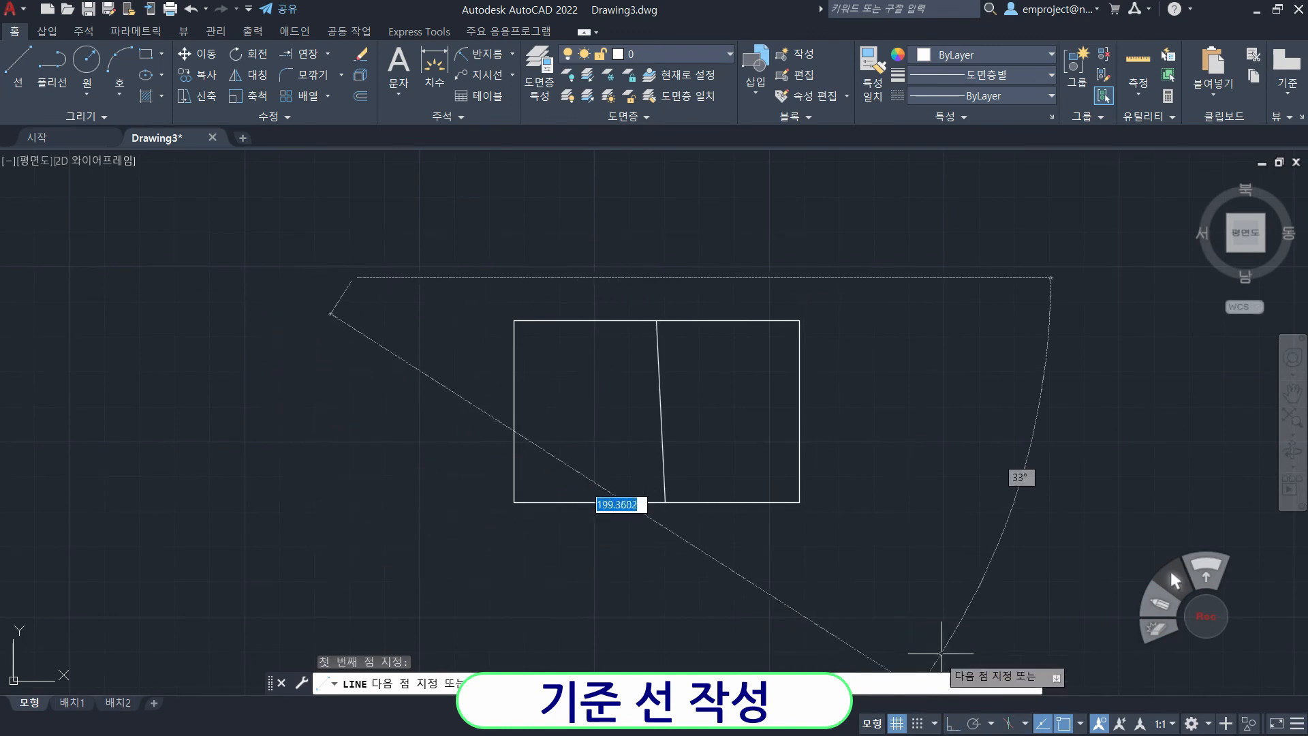
pyautogui.click(952, 724)
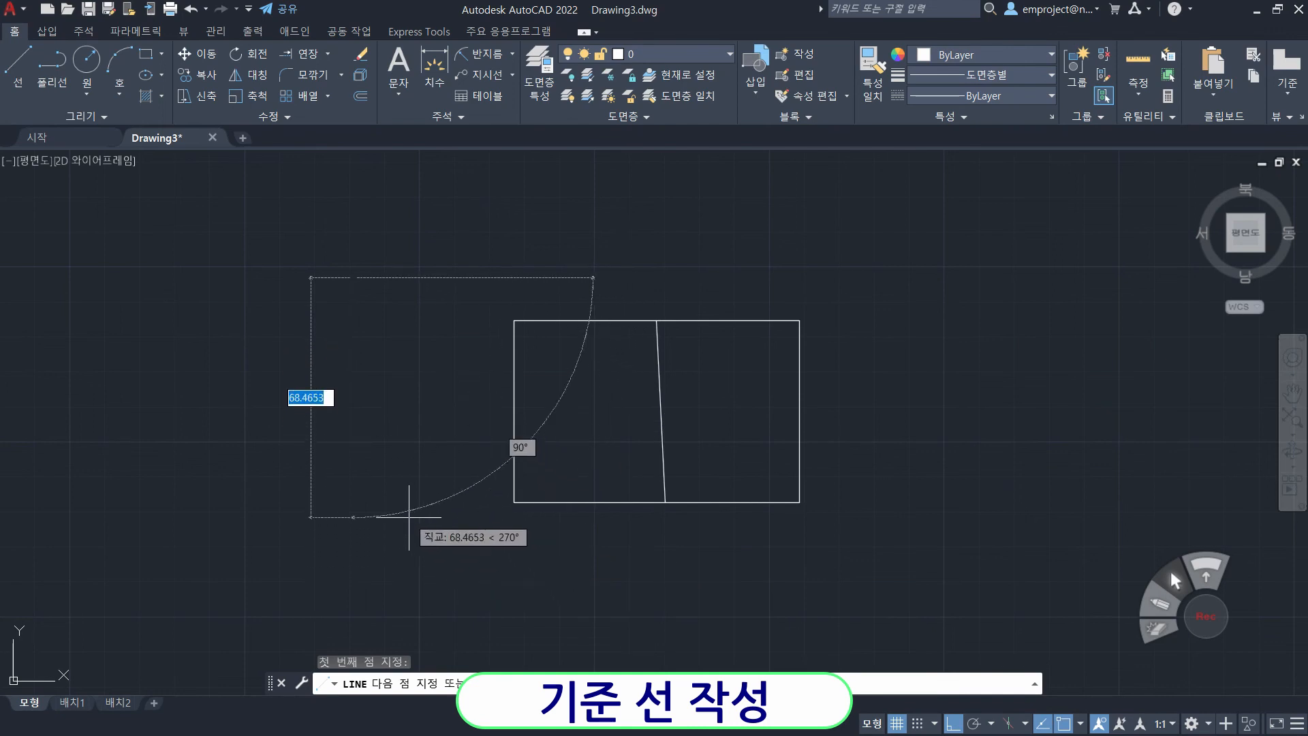
pyautogui.click(374, 524)
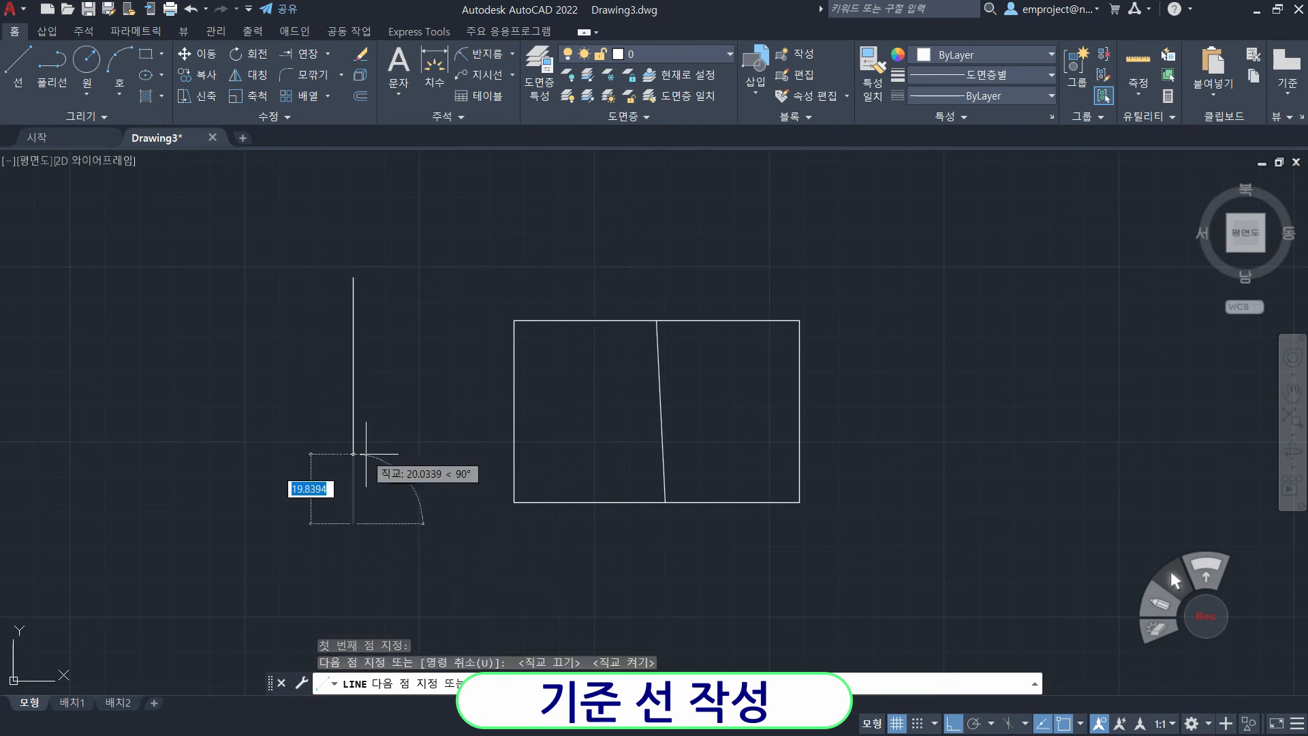
pyautogui.press('Escape')
pyautogui.press('Escape')
pyautogui.press('Escape')
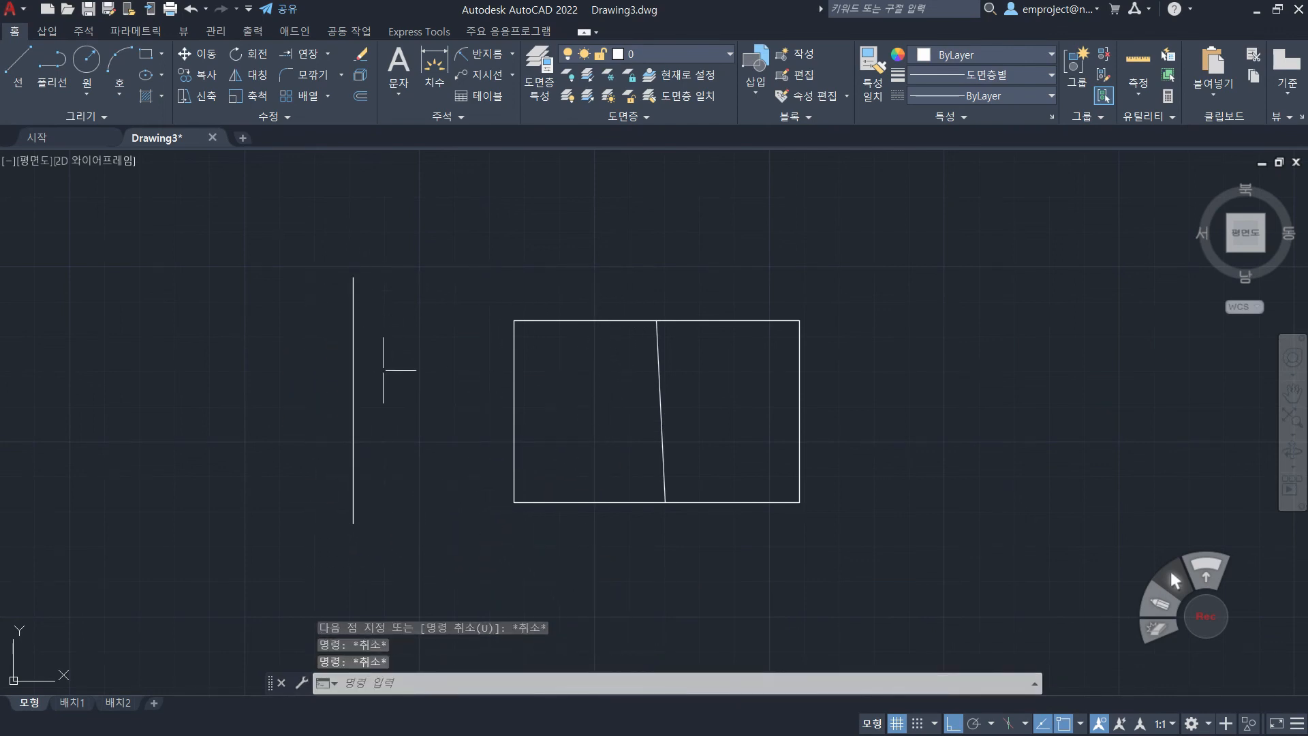
# - Mirror the rectangle and its inner line about the vertical line's two endpoints, keeping the source objects
pyautogui.moveTo(383, 370); pyautogui.dragTo(720, 397, button='middle')
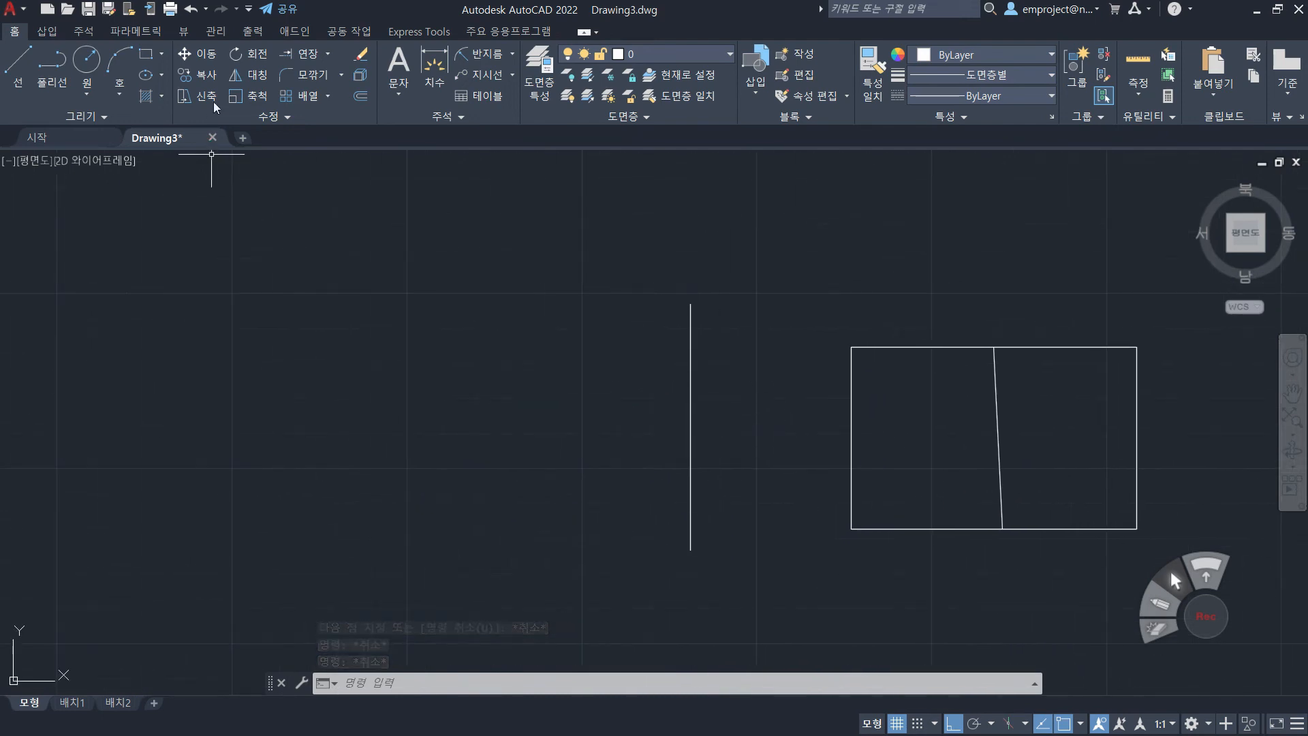
pyautogui.click(259, 75)
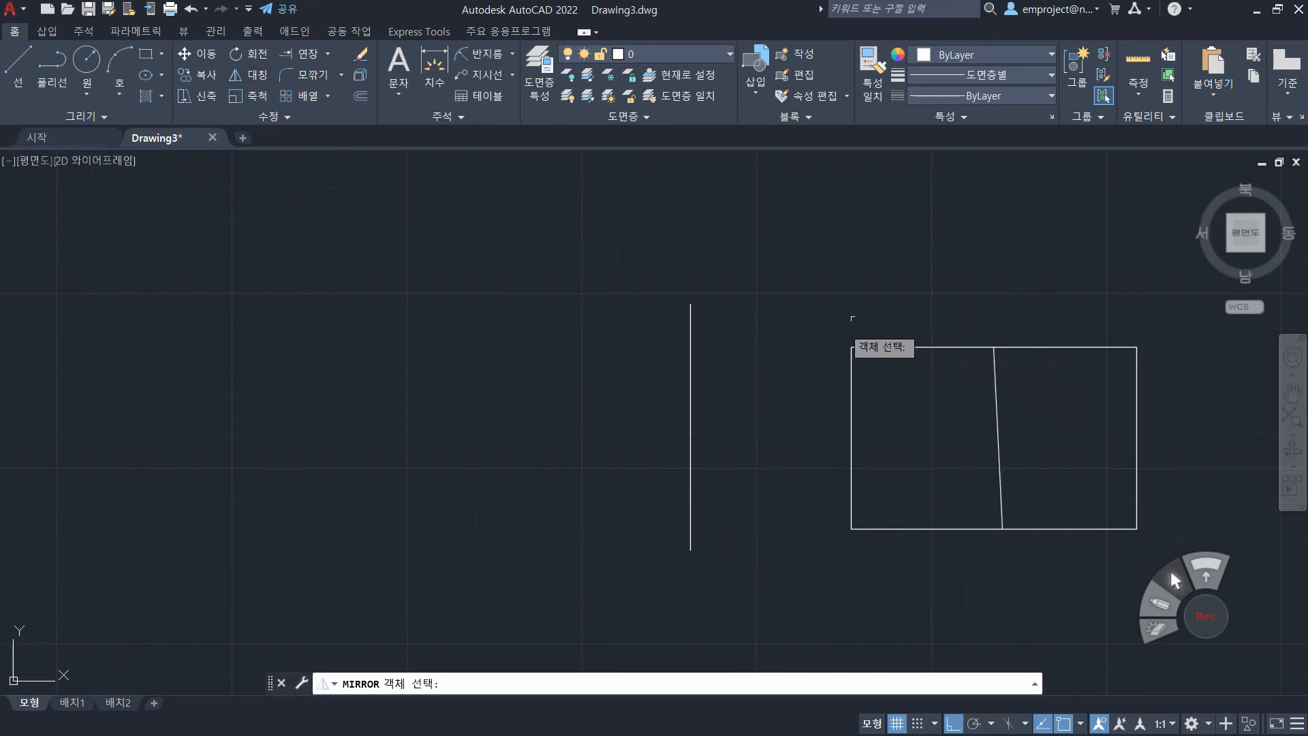
pyautogui.moveTo(914, 295); pyautogui.dragTo(816, 275, button='middle')
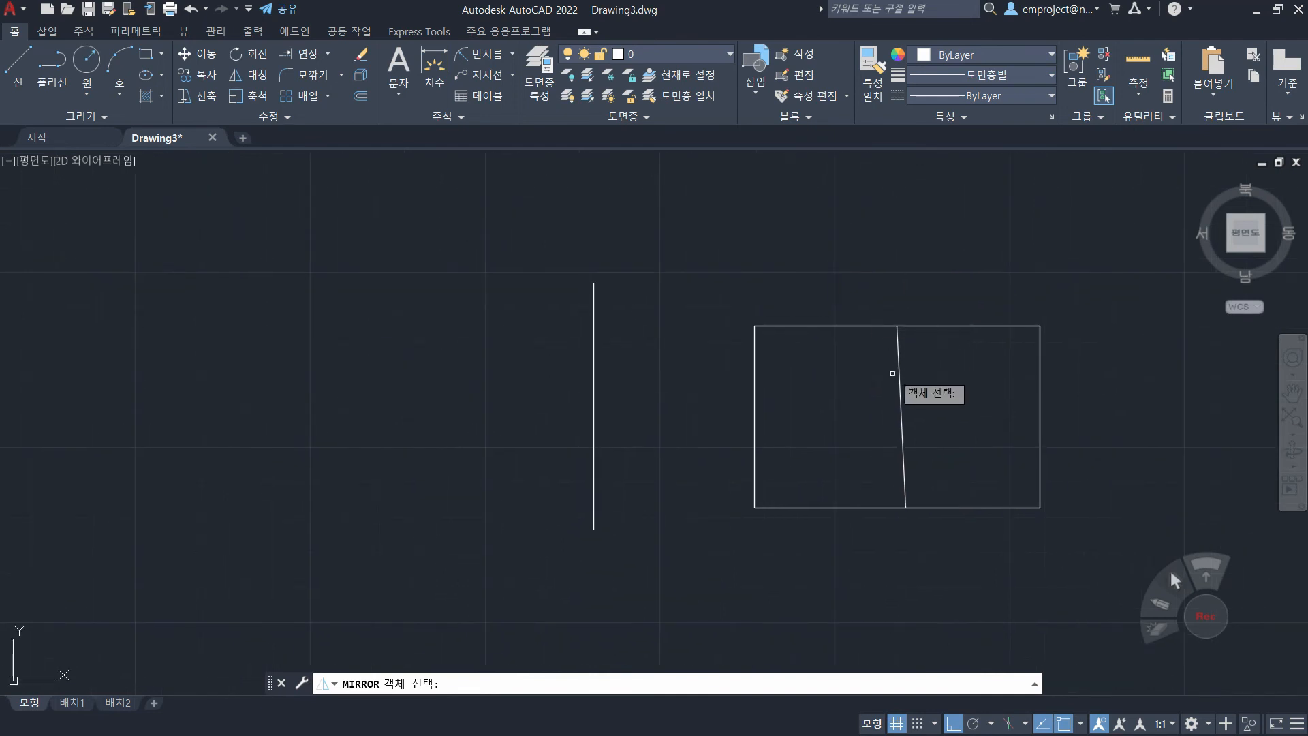
pyautogui.click(893, 373)
pyautogui.click(941, 327)
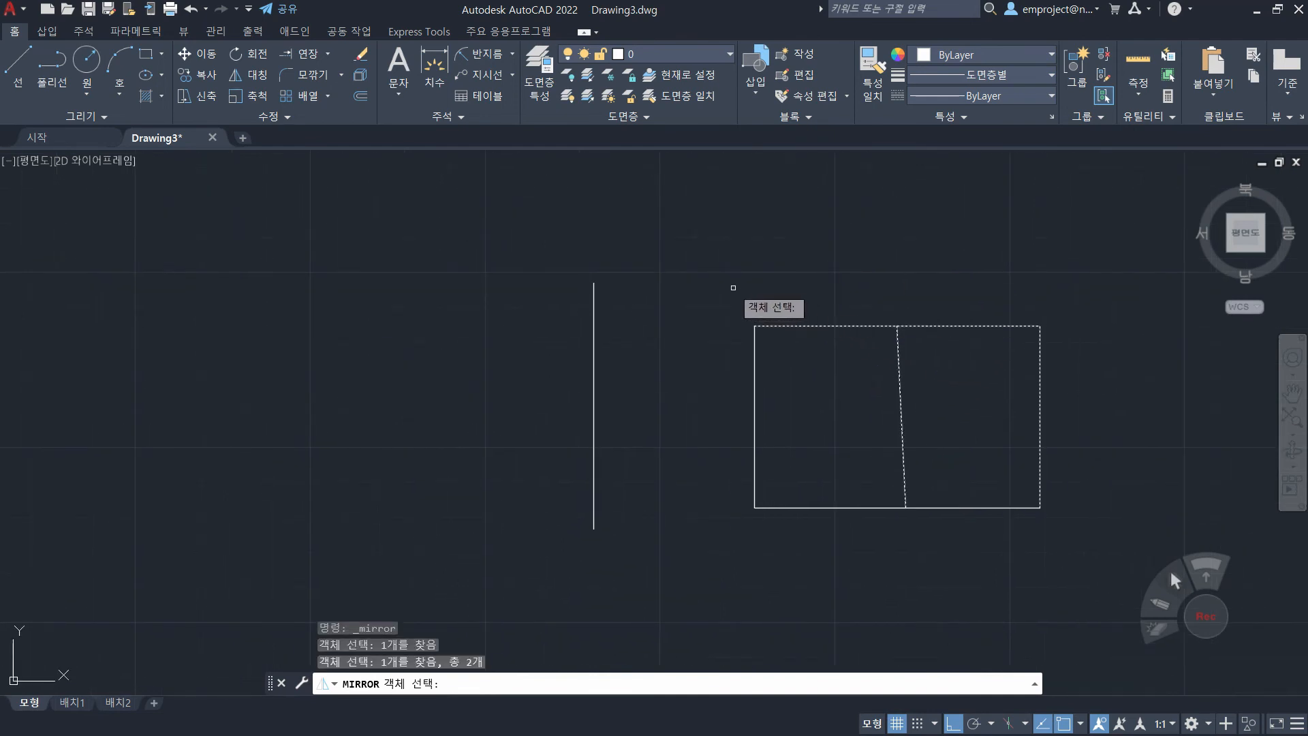
pyautogui.click(733, 287)
pyautogui.click(1066, 541)
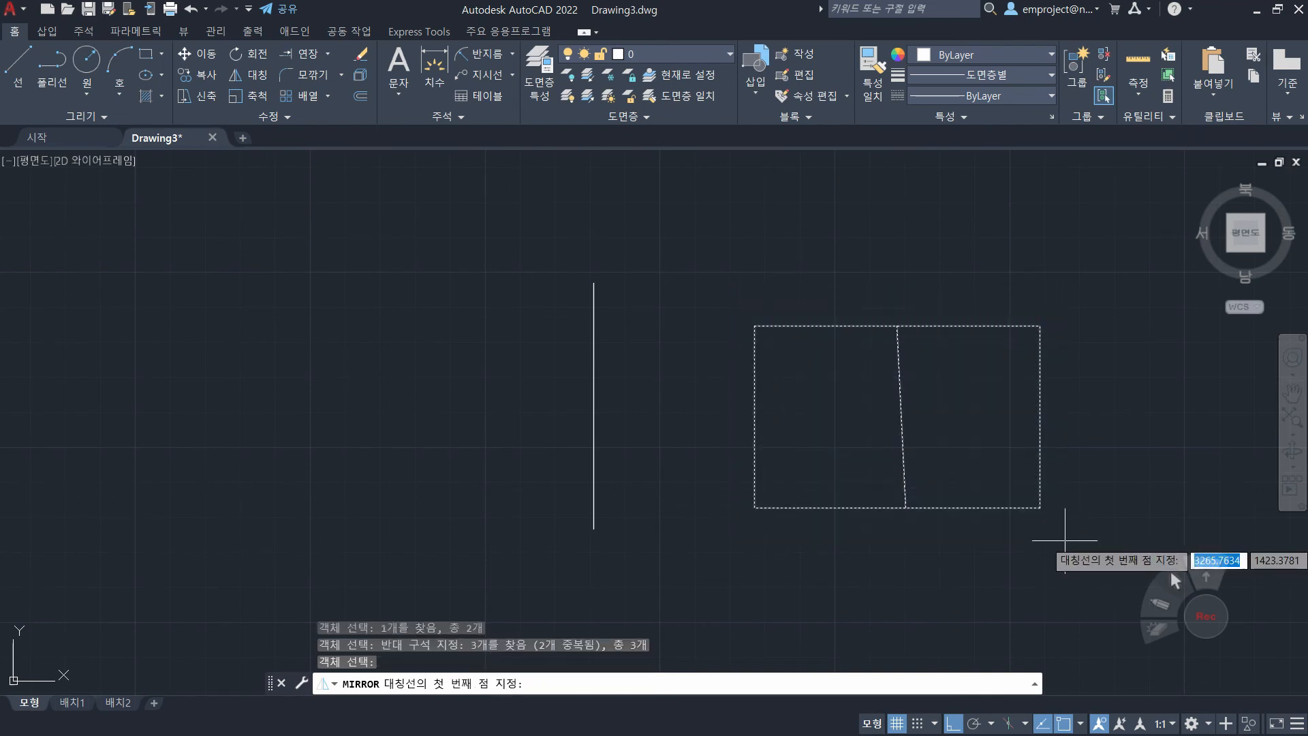
pyautogui.press('Return')
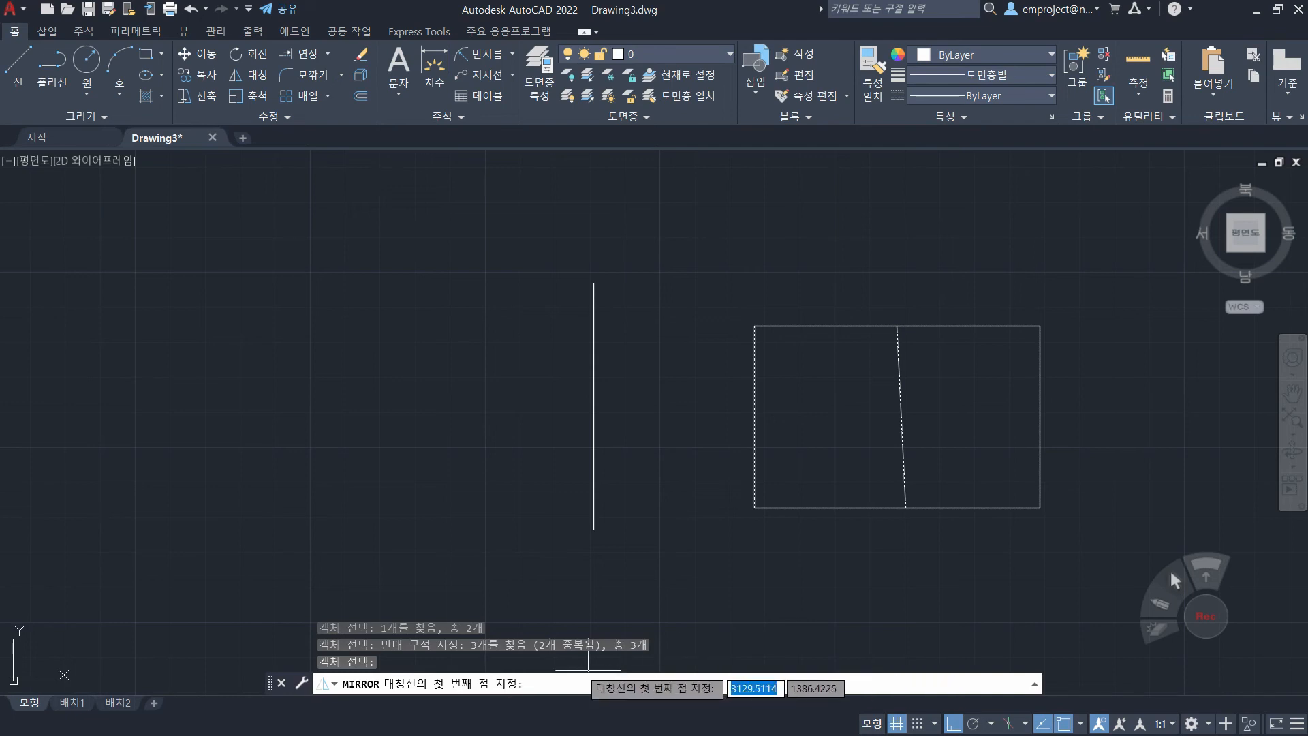
pyautogui.click(594, 282)
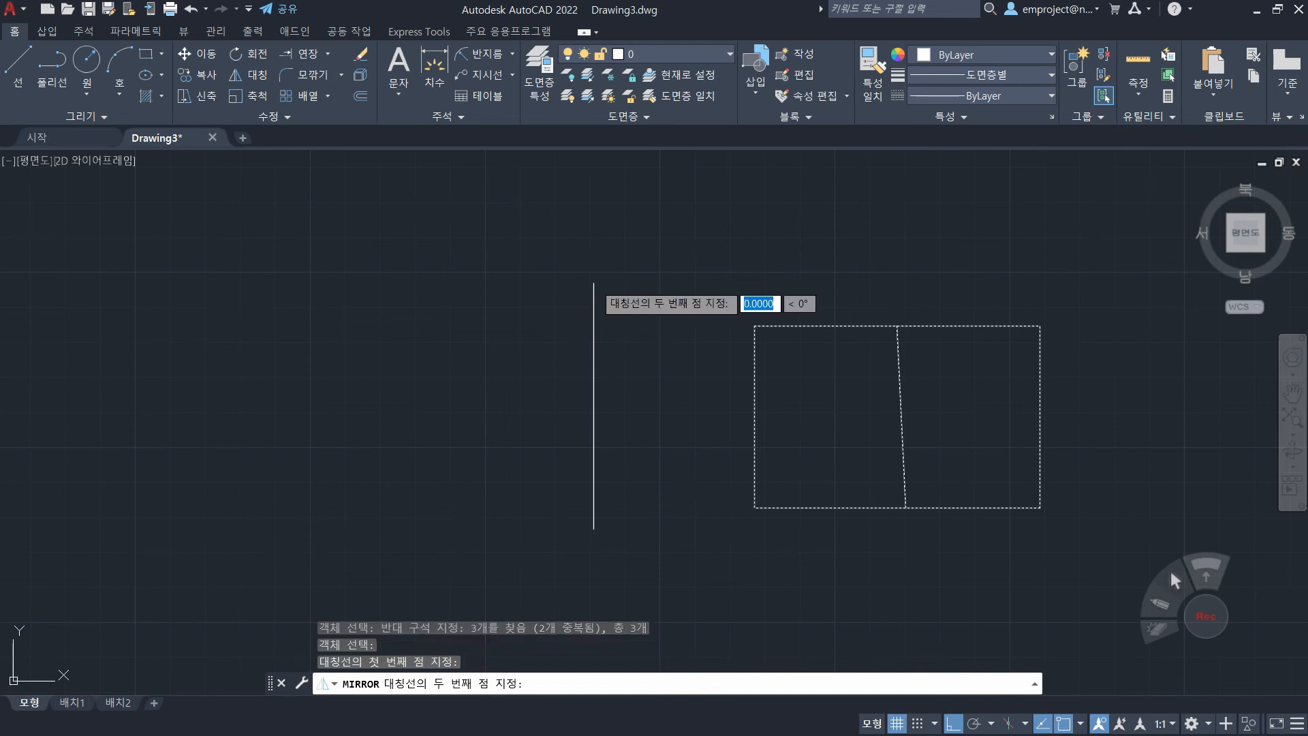
pyautogui.click(593, 529)
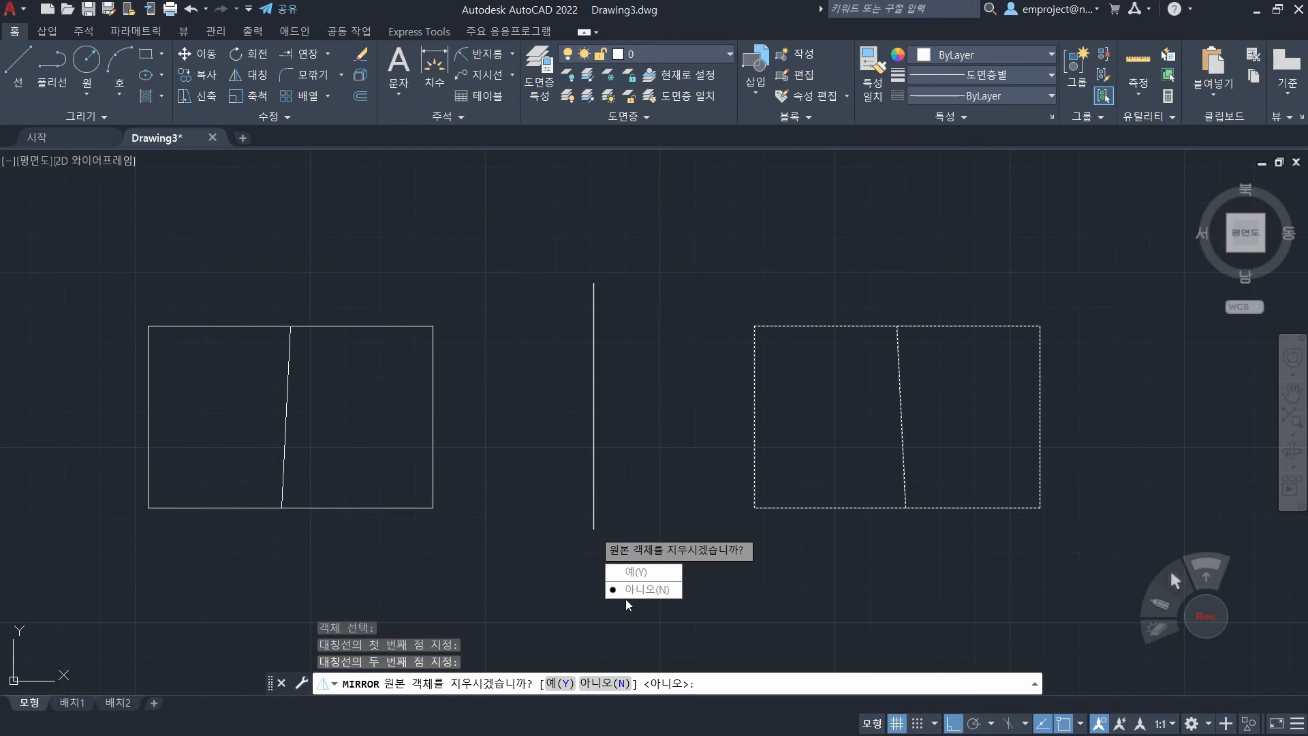
pyautogui.write('n')
pyautogui.press('Return')
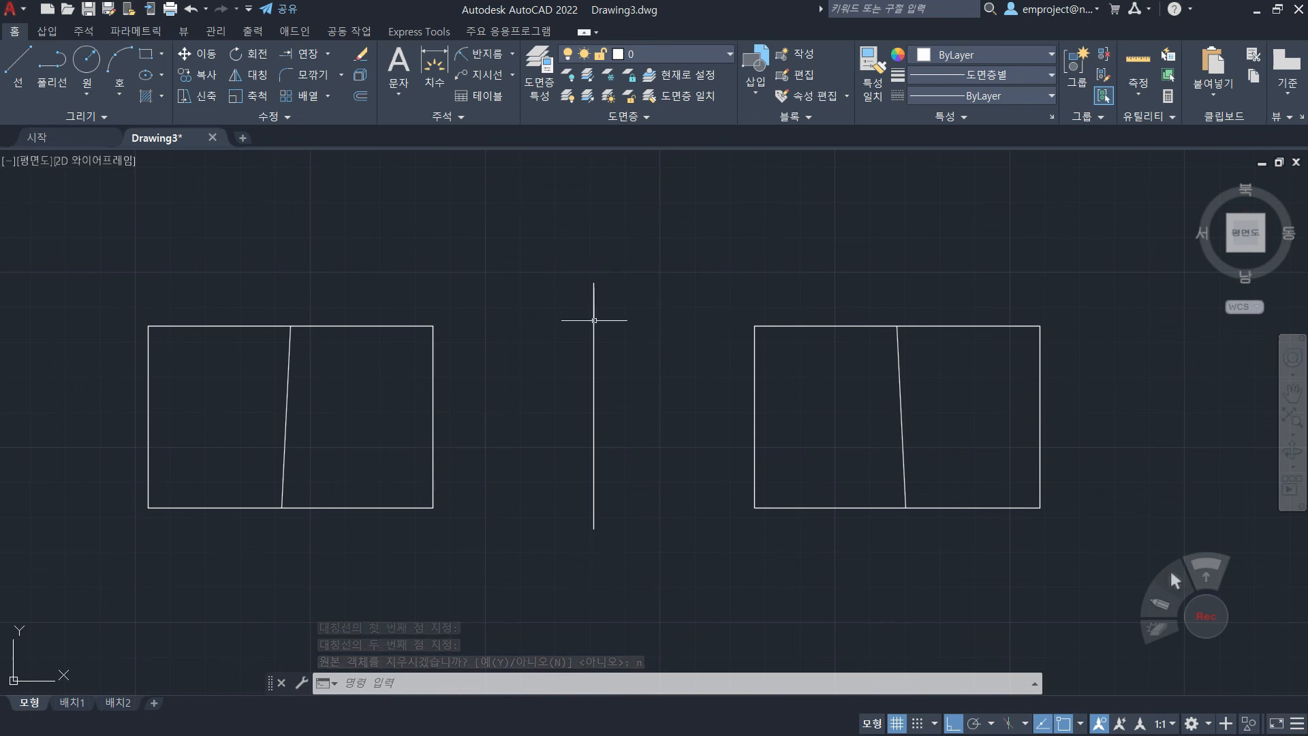
# - Erase the mirrored rectangle with its inner line and the vertical mirror line
pyautogui.click(668, 564)
pyautogui.click(133, 251)
pyautogui.press('Delete')
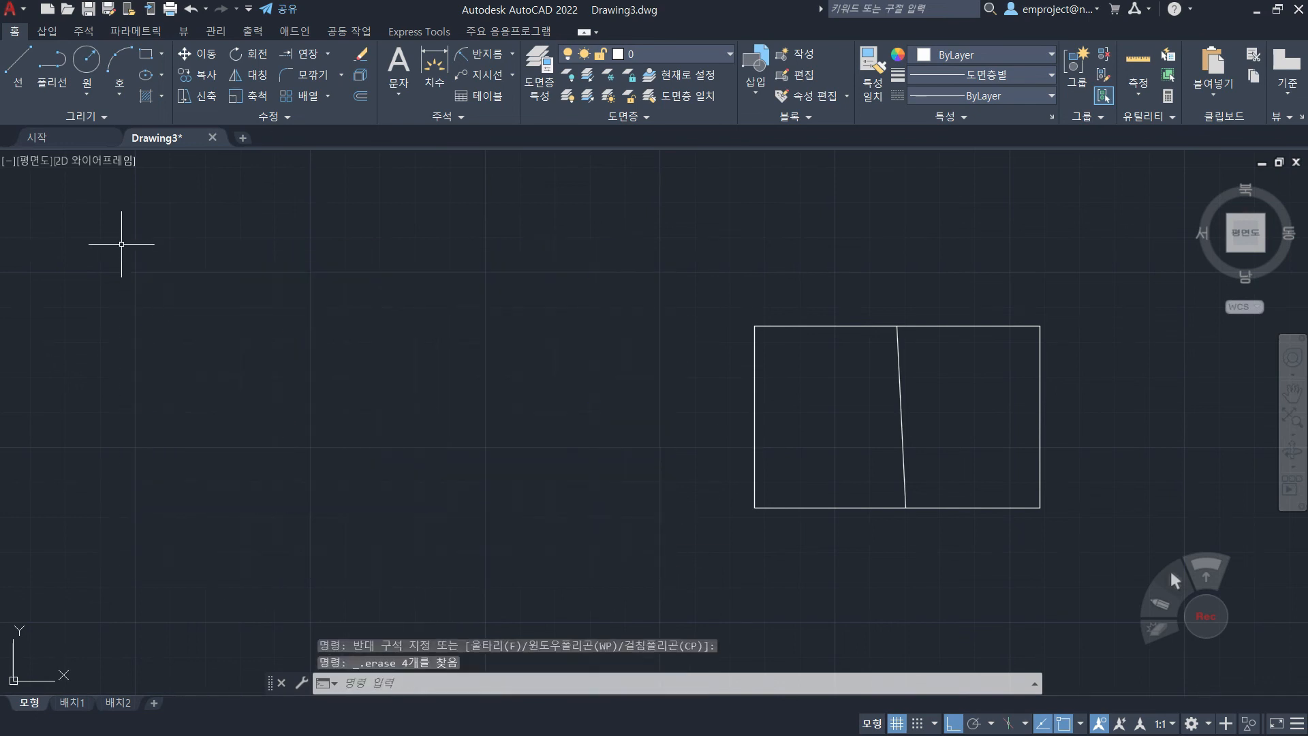
# - Copy the rectangle with its inner line to the clipboard and paste it to the left of the original
pyautogui.moveTo(938, 350); pyautogui.dragTo(769, 363, button='middle')
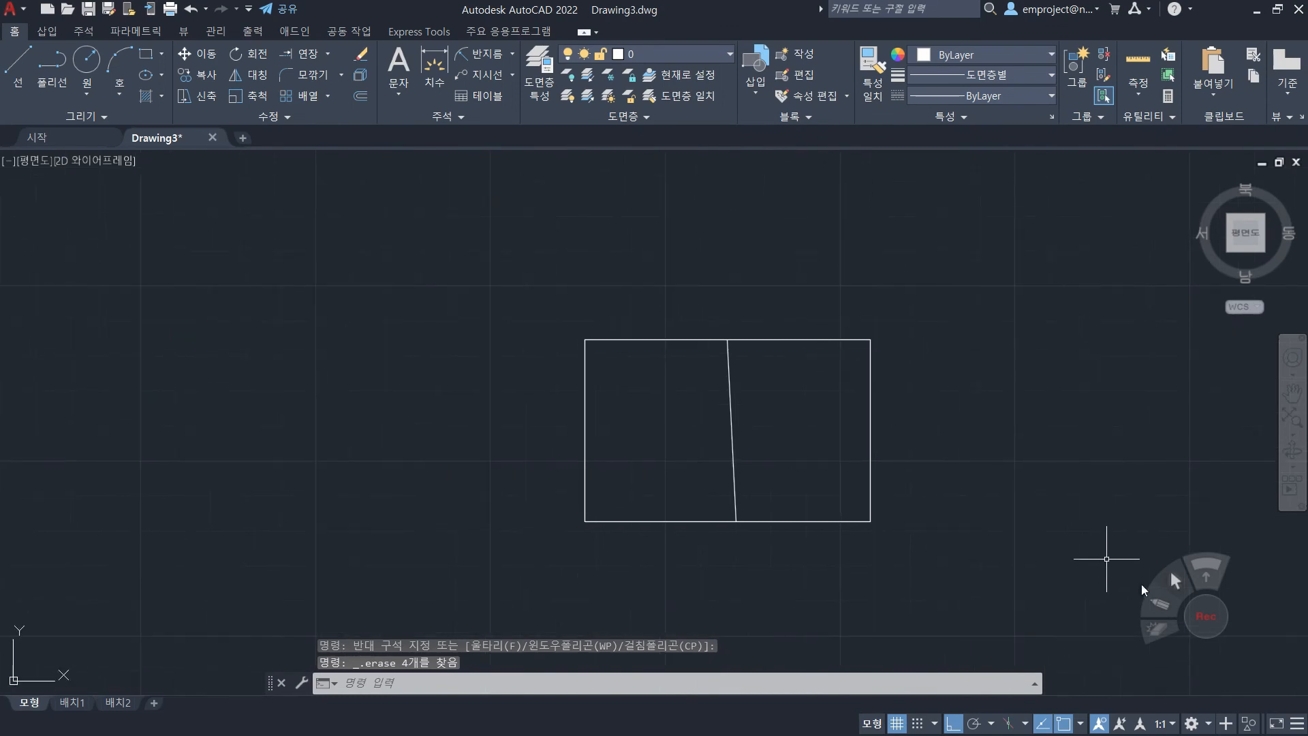
pyautogui.click(1207, 616)
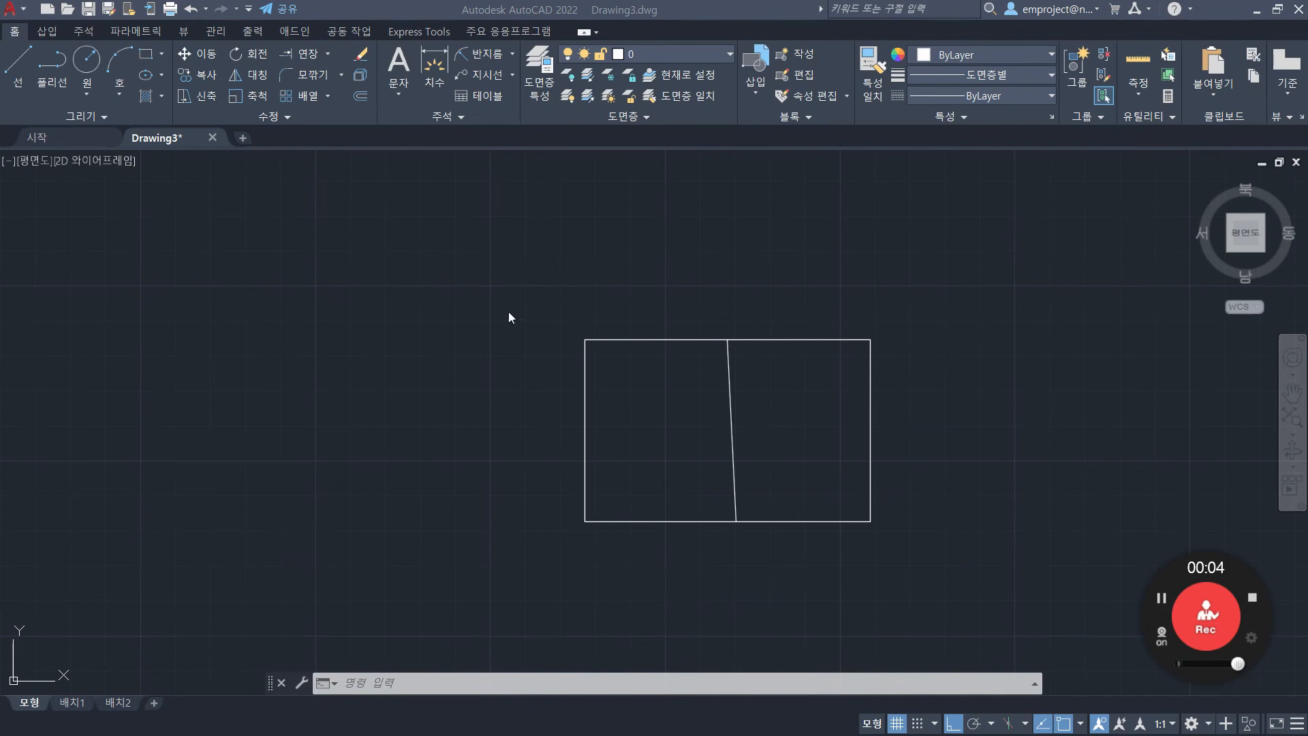
pyautogui.click(553, 310)
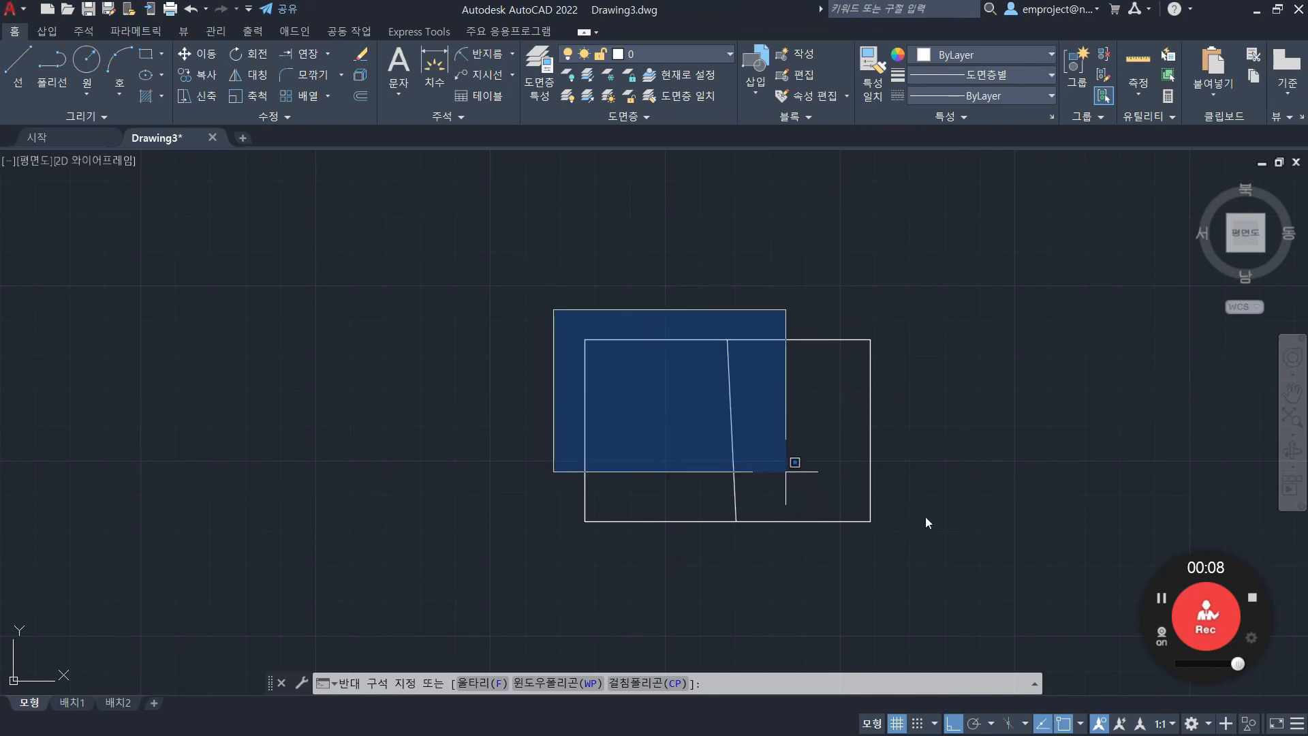
pyautogui.click(925, 564)
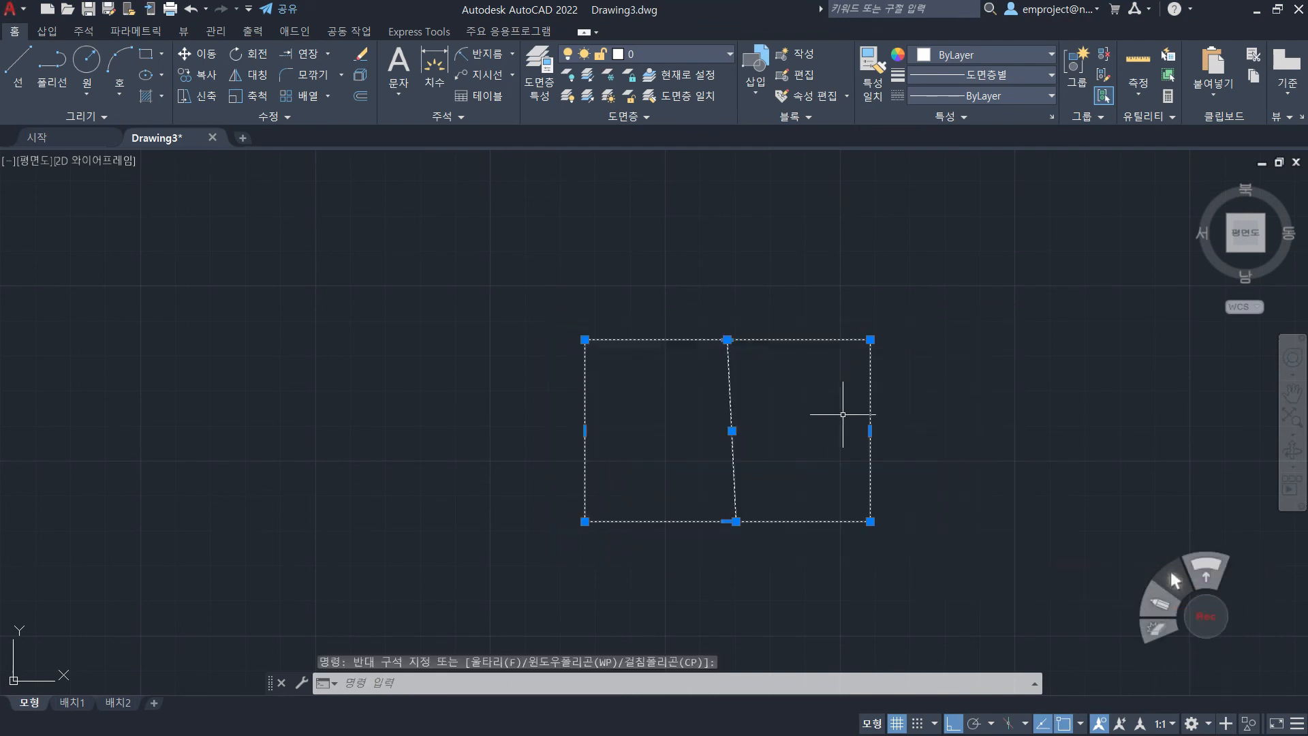
pyautogui.hotkey('ctrl', 'c')
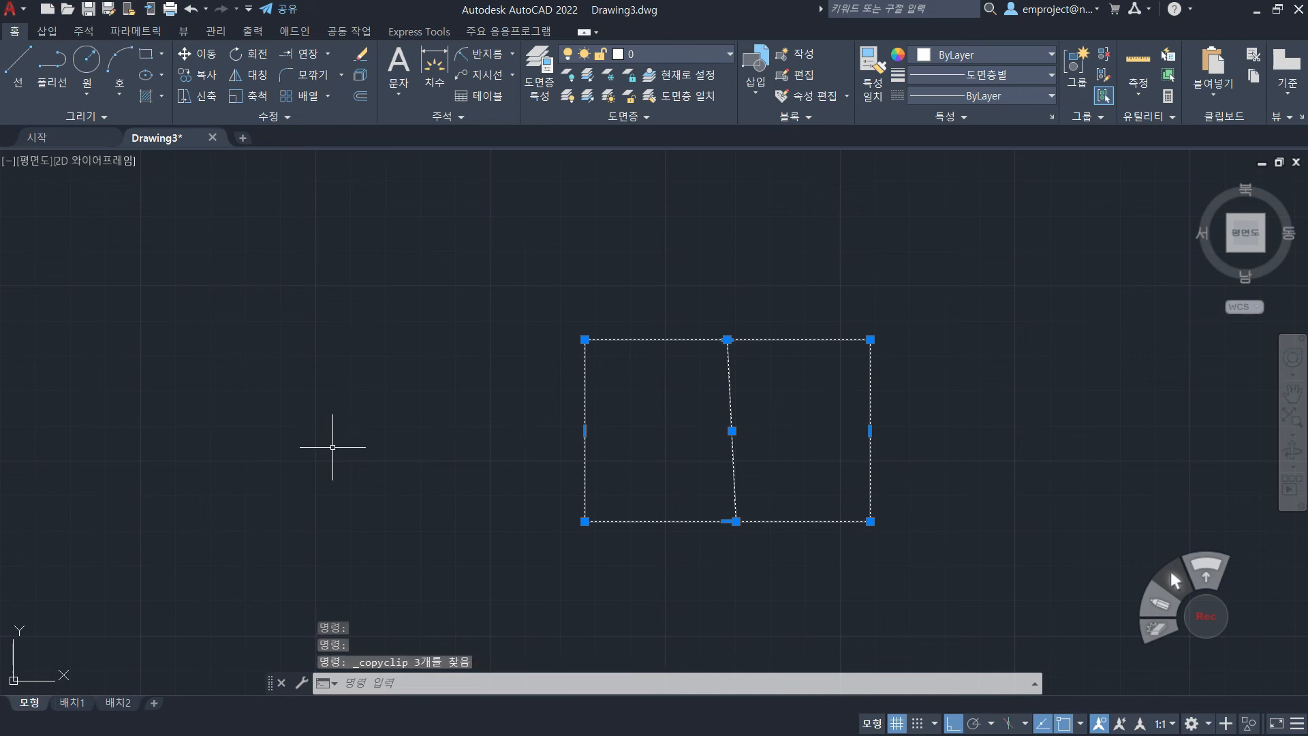
pyautogui.hotkey('ctrl', 'v')
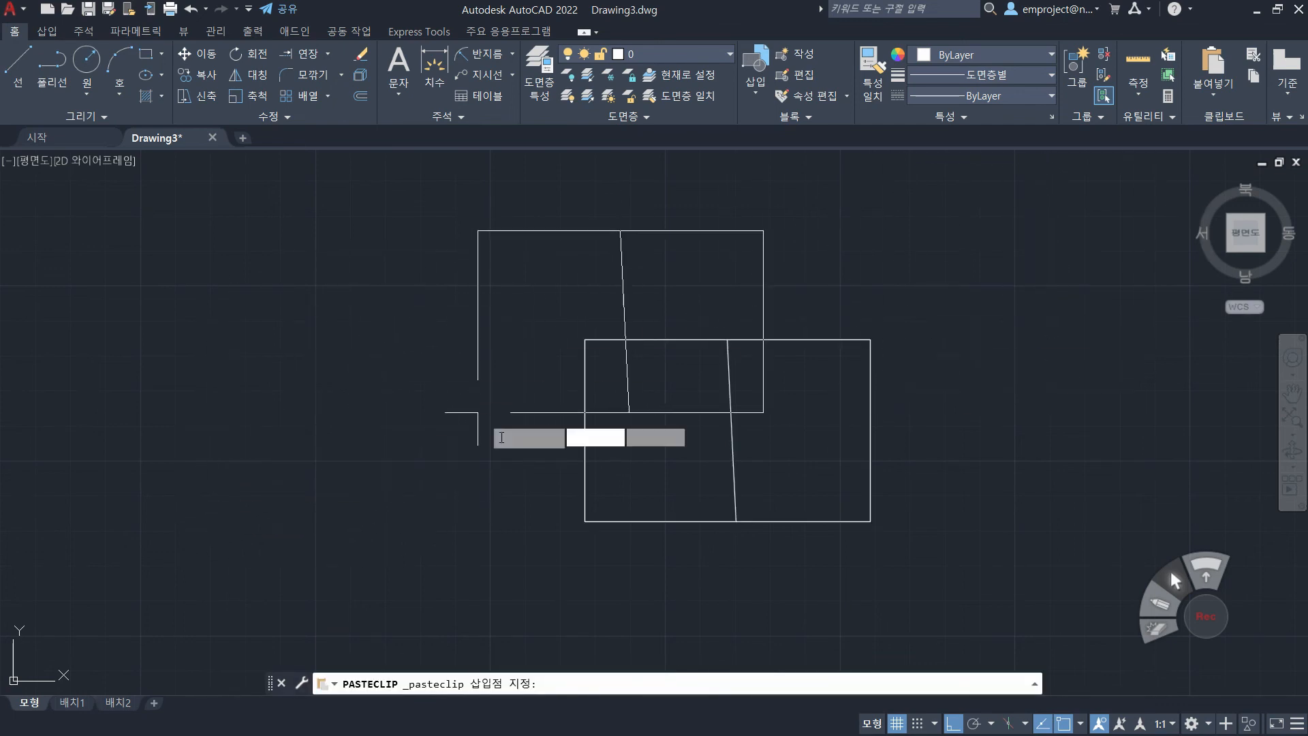
pyautogui.click(214, 519)
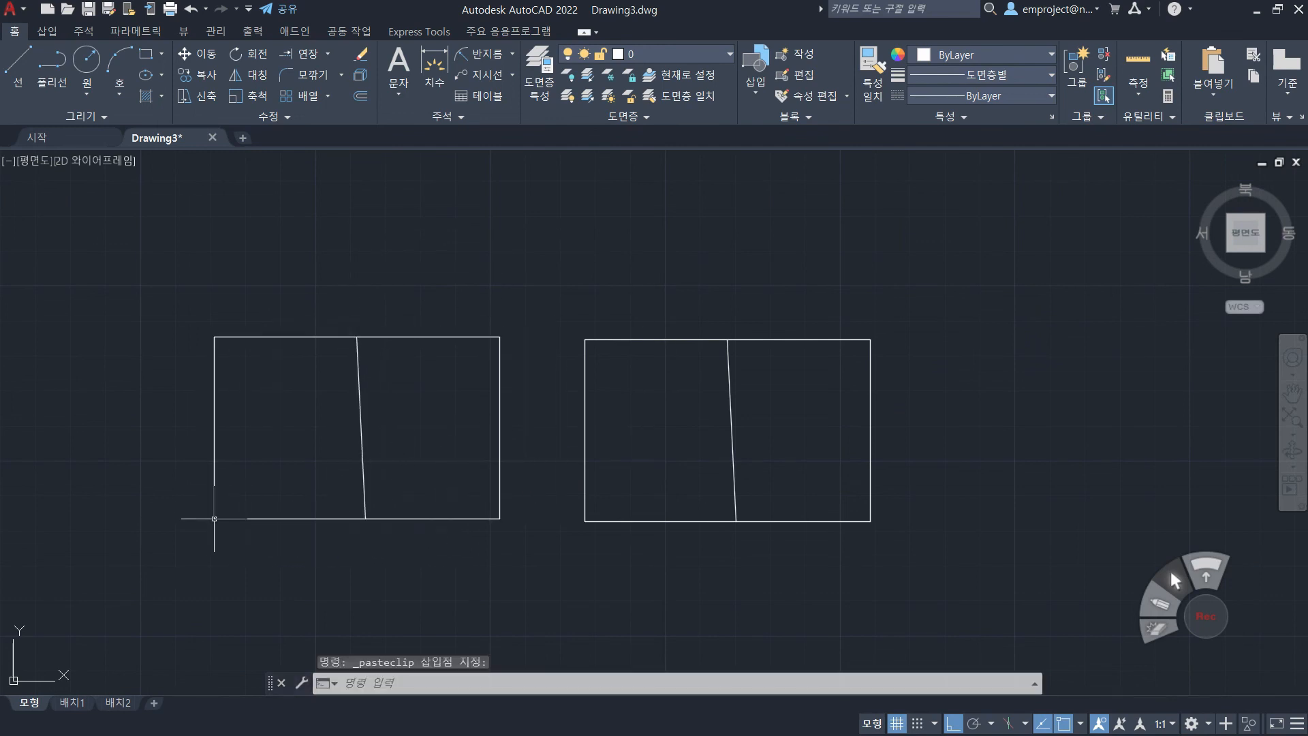
pyautogui.press('Escape')
pyautogui.press('Escape')
pyautogui.press('Escape')
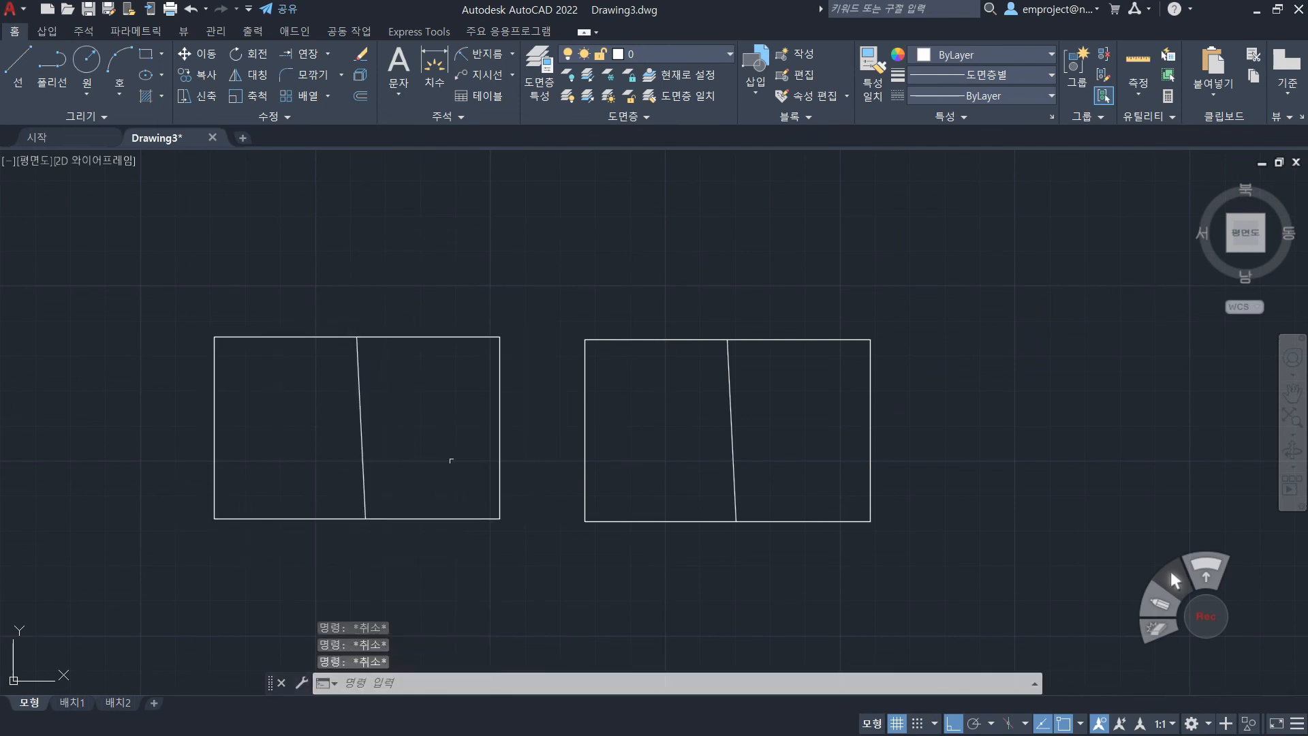
# - Draw a horizontal line 100 long to the right from the original rectangle's upper-right corner
pyautogui.click(4, 94)
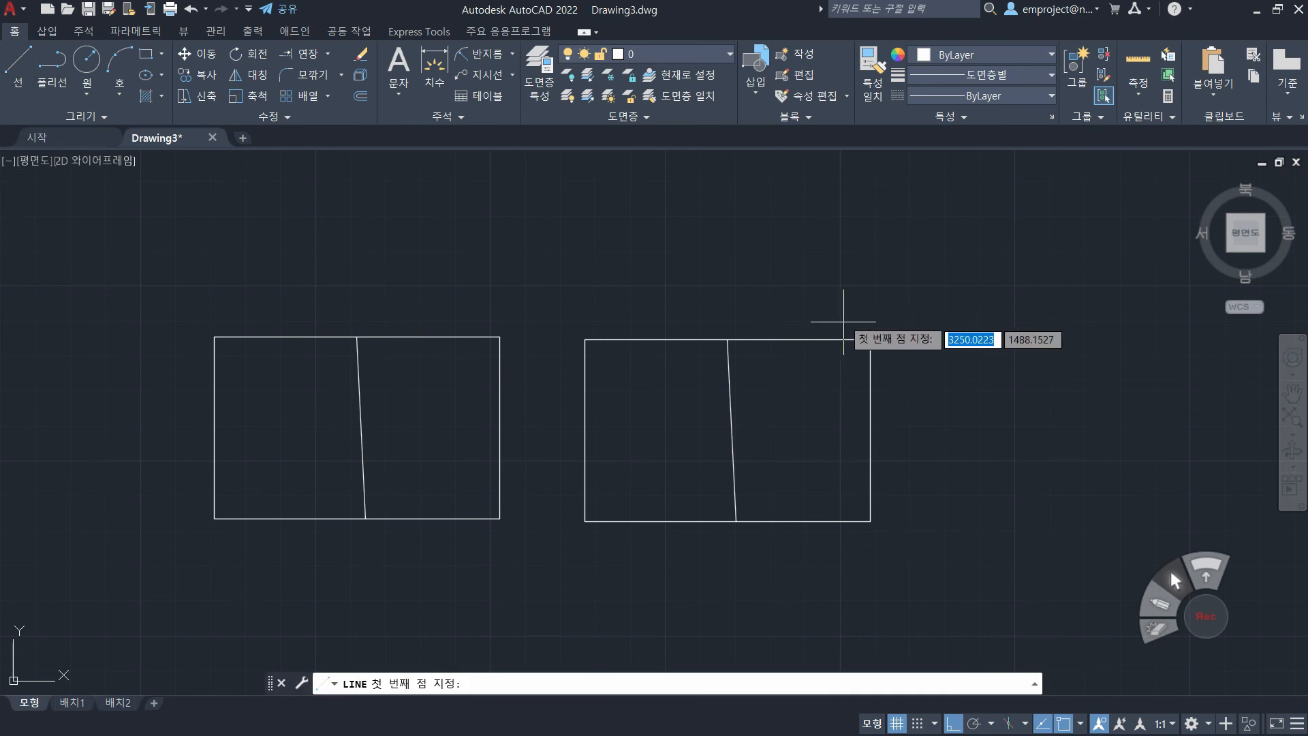
pyautogui.click(870, 339)
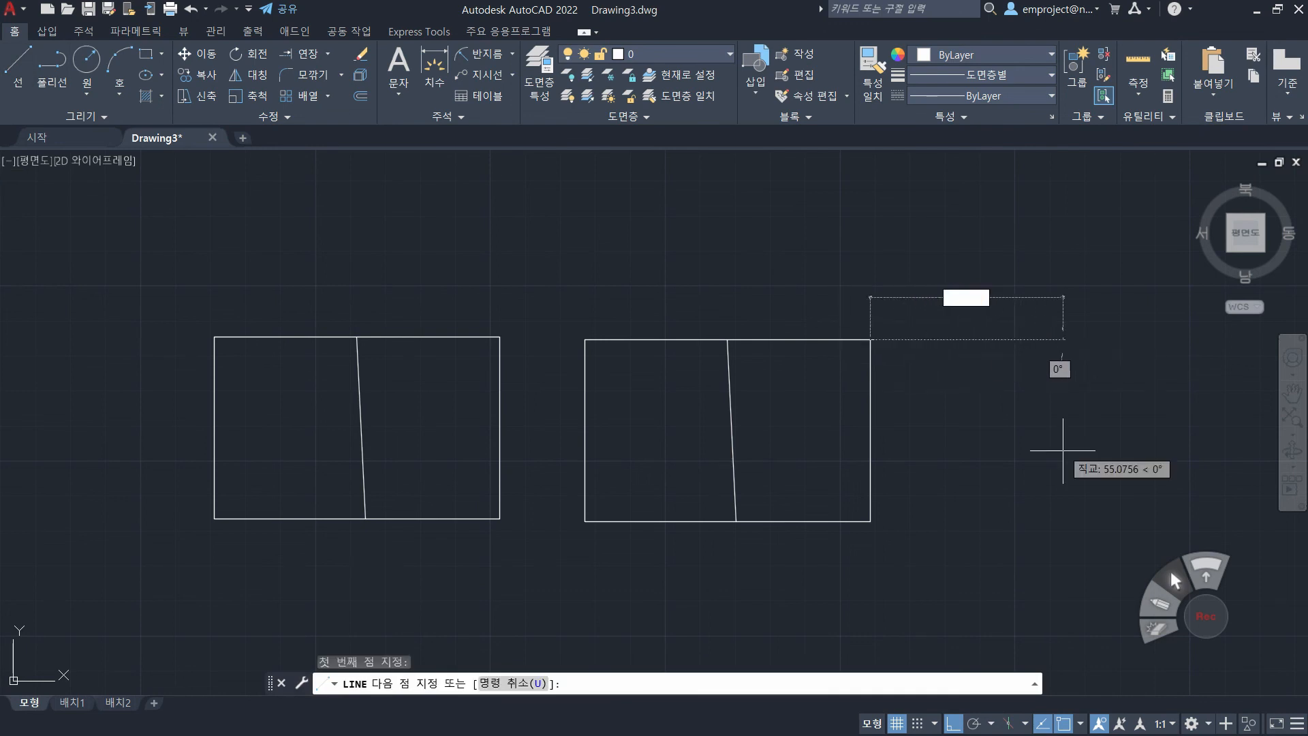
pyautogui.write('100')
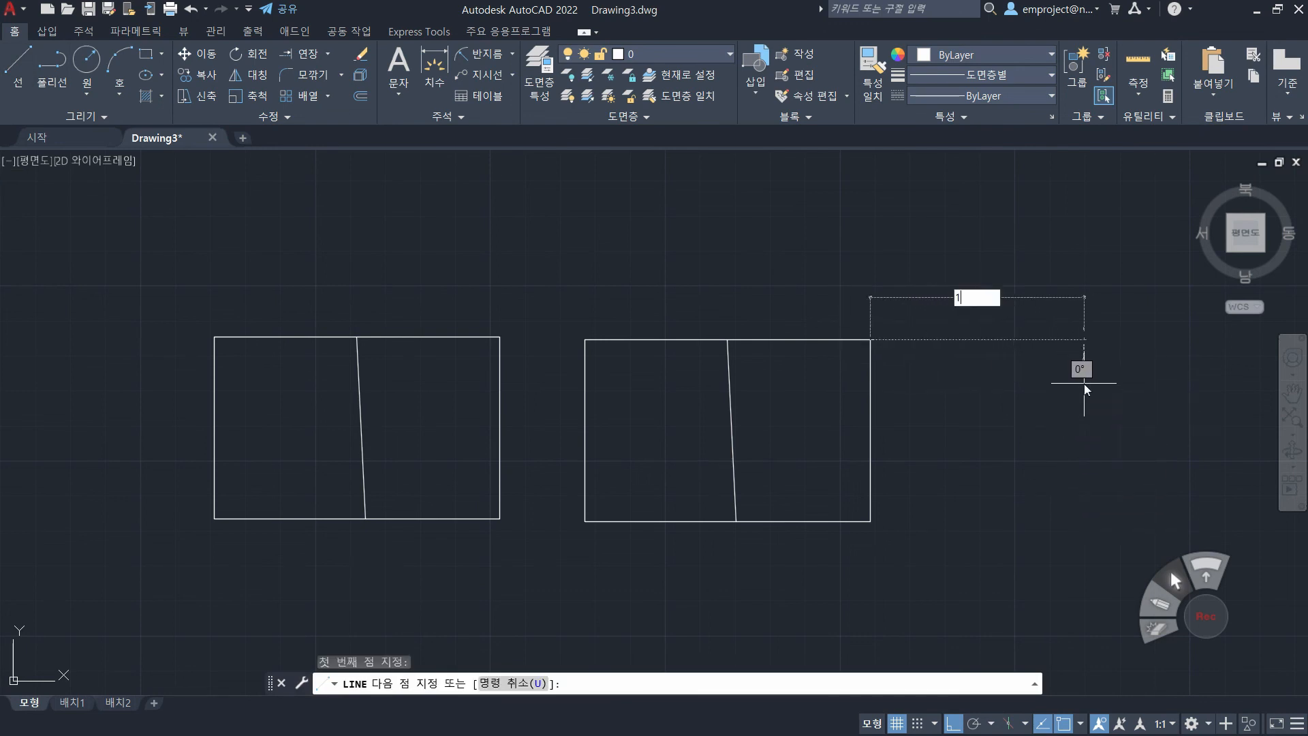
pyautogui.press('Return')
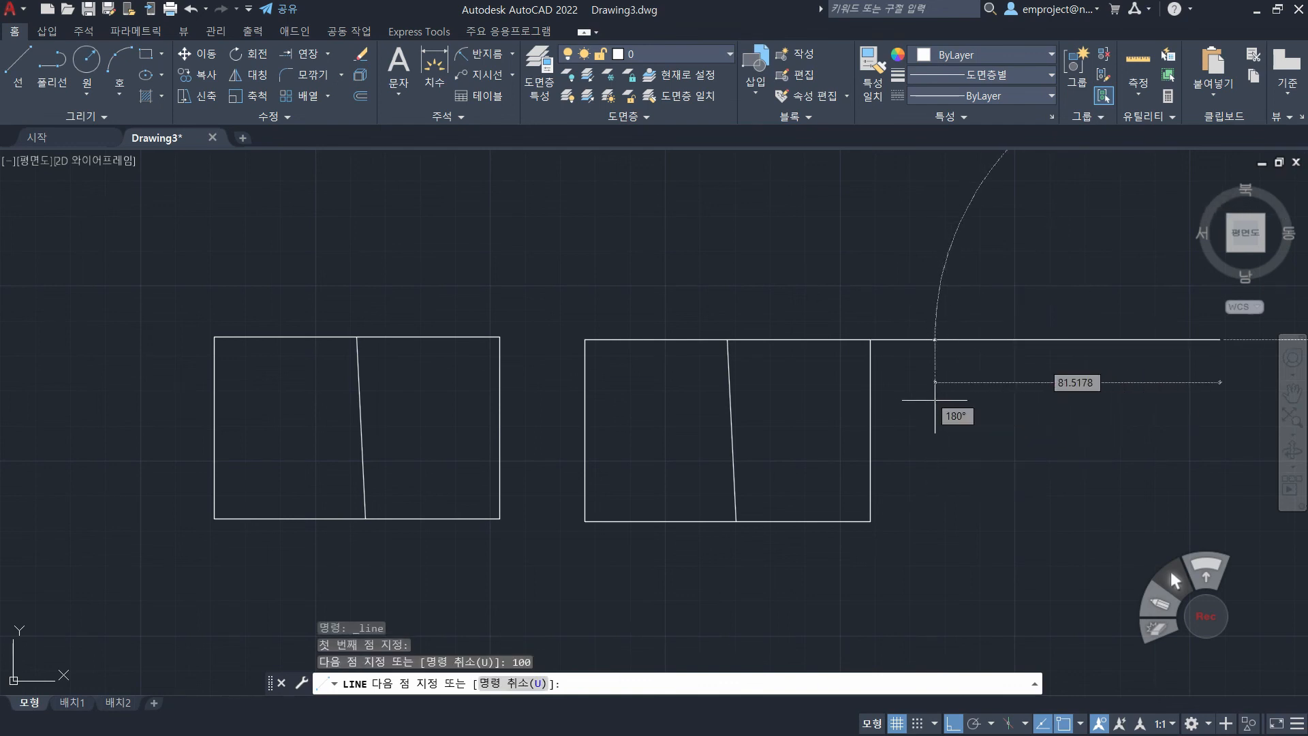
pyautogui.press('Escape')
pyautogui.press('Escape')
pyautogui.press('Escape')
pyautogui.press('Escape')
# - Copy the original rectangle with its inner line and paste it at the far end of the 100-long line
pyautogui.moveTo(935, 401); pyautogui.dragTo(842, 443, button='middle')
pyautogui.click(452, 343)
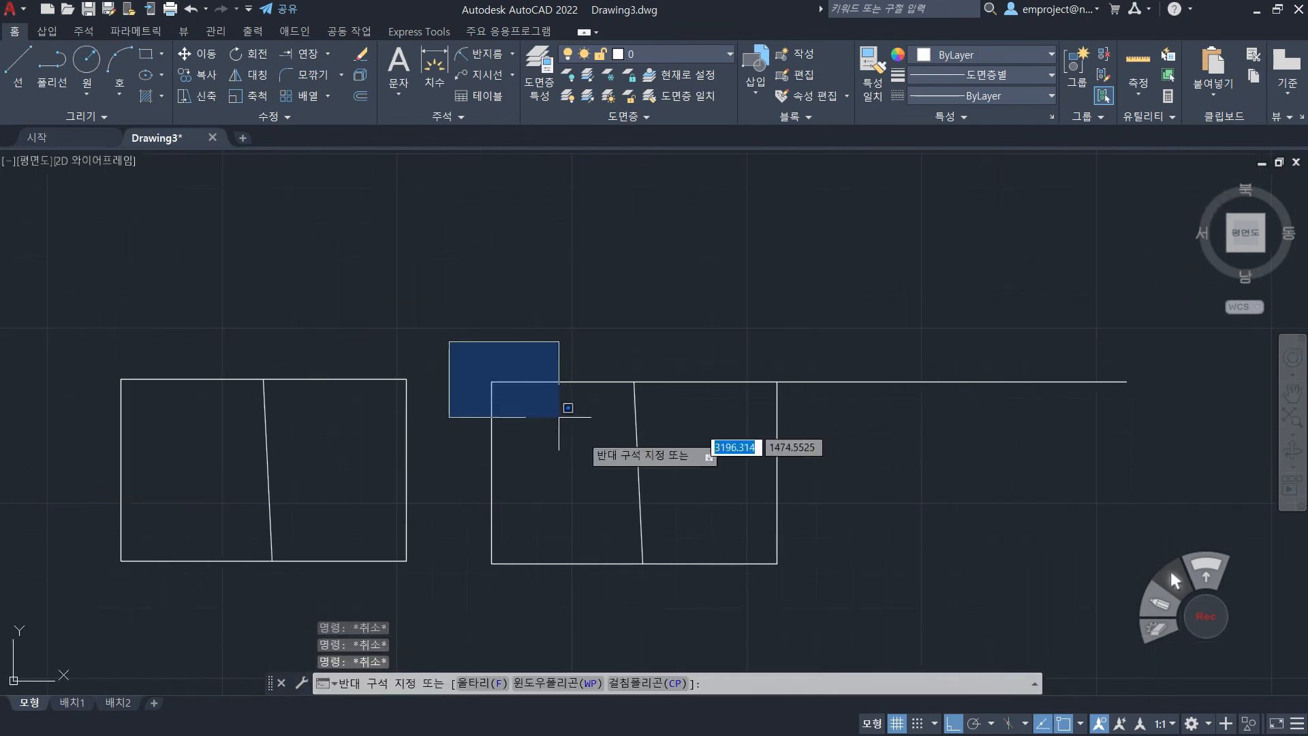
pyautogui.click(784, 580)
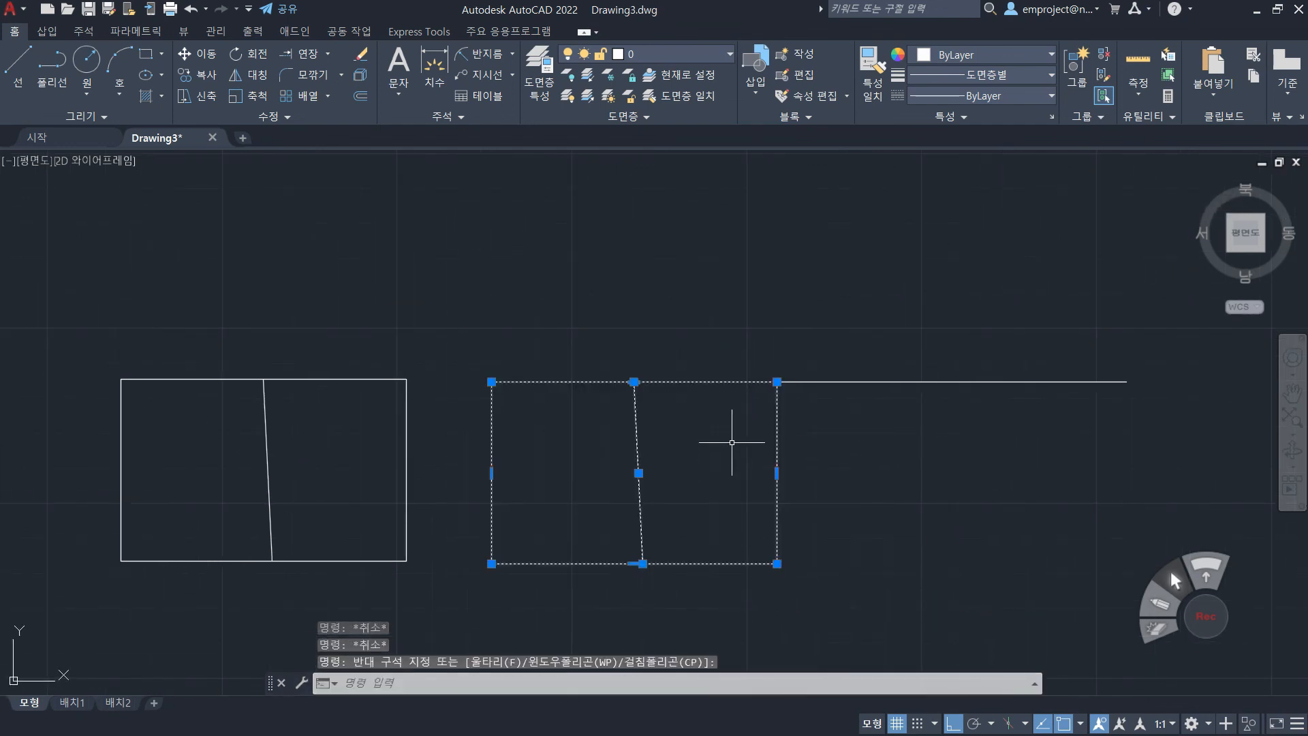
pyautogui.hotkey('ctrl', 'c')
pyautogui.hotkey('ctrl', 'v')
pyautogui.moveTo(952, 403); pyautogui.dragTo(692, 456, button='middle')
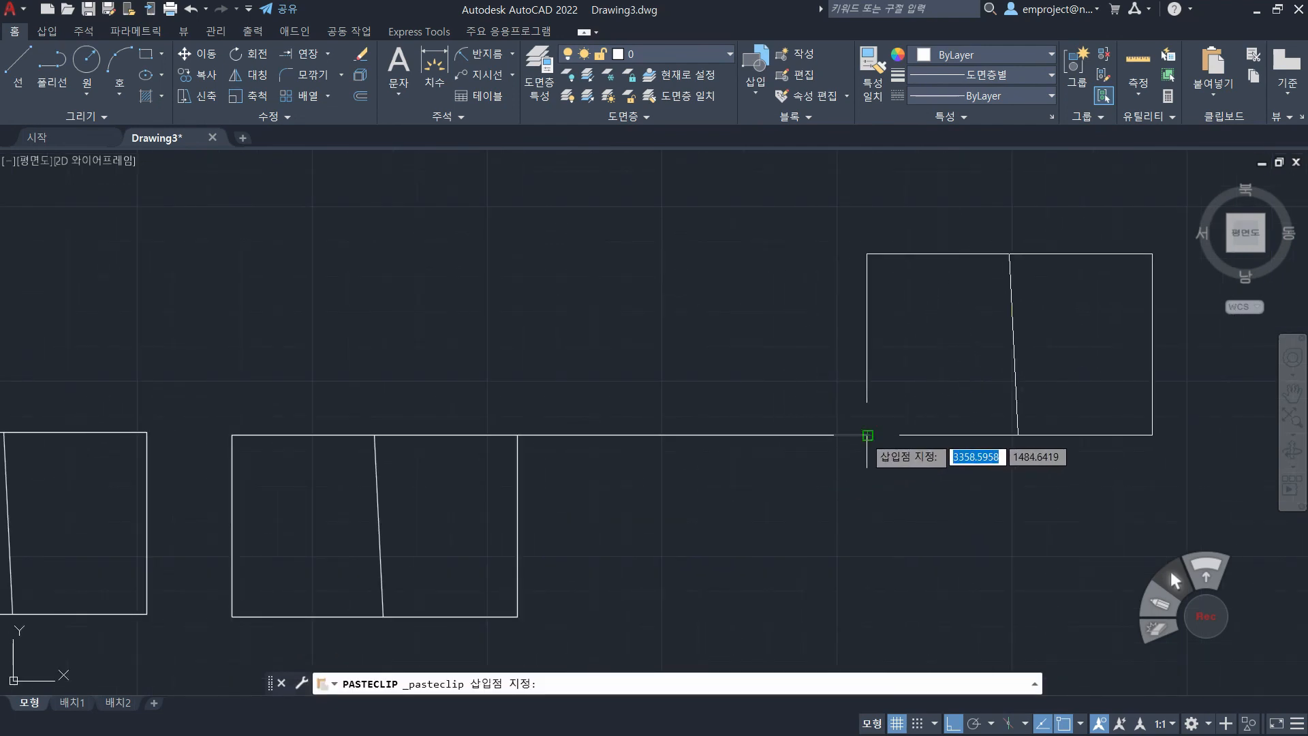
pyautogui.press('Escape')
pyautogui.press('Escape')
# - Erase the horizontal line connecting the original rectangle and the pasted copy
pyautogui.click(739, 502)
pyautogui.click(675, 417)
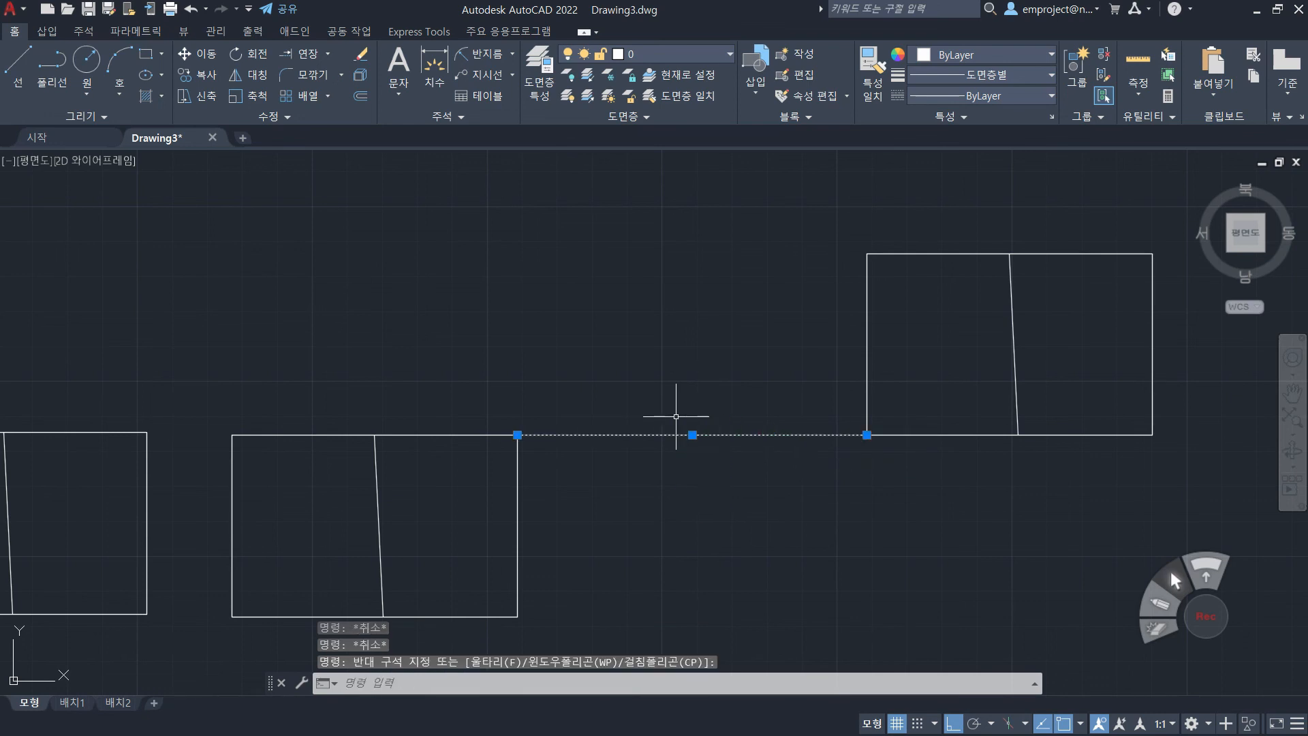
pyautogui.press('Delete')
pyautogui.scroll(-2, 680, 442)
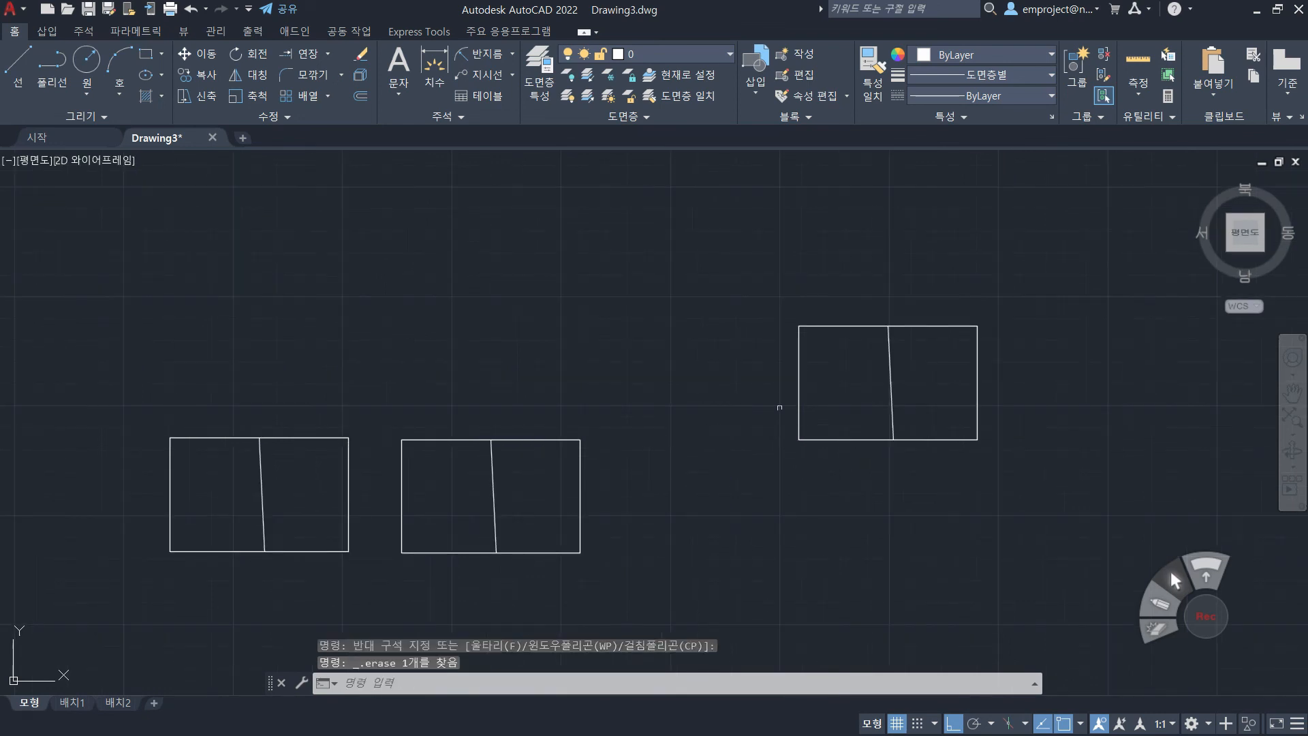
# - Add a linear dimension from the middle rectangle's upper-right corner to the right copy's lower-left corner, with the dimension line below them
pyautogui.click(512, 54)
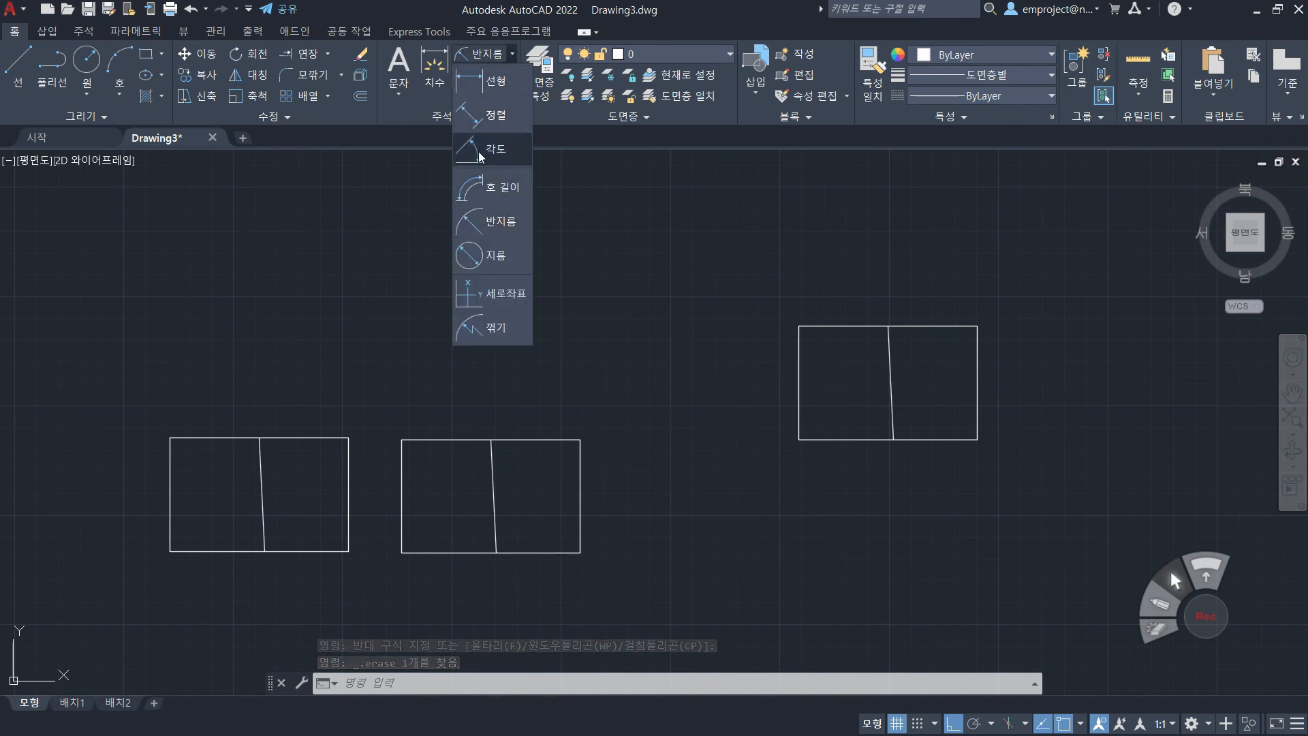
pyautogui.click(481, 80)
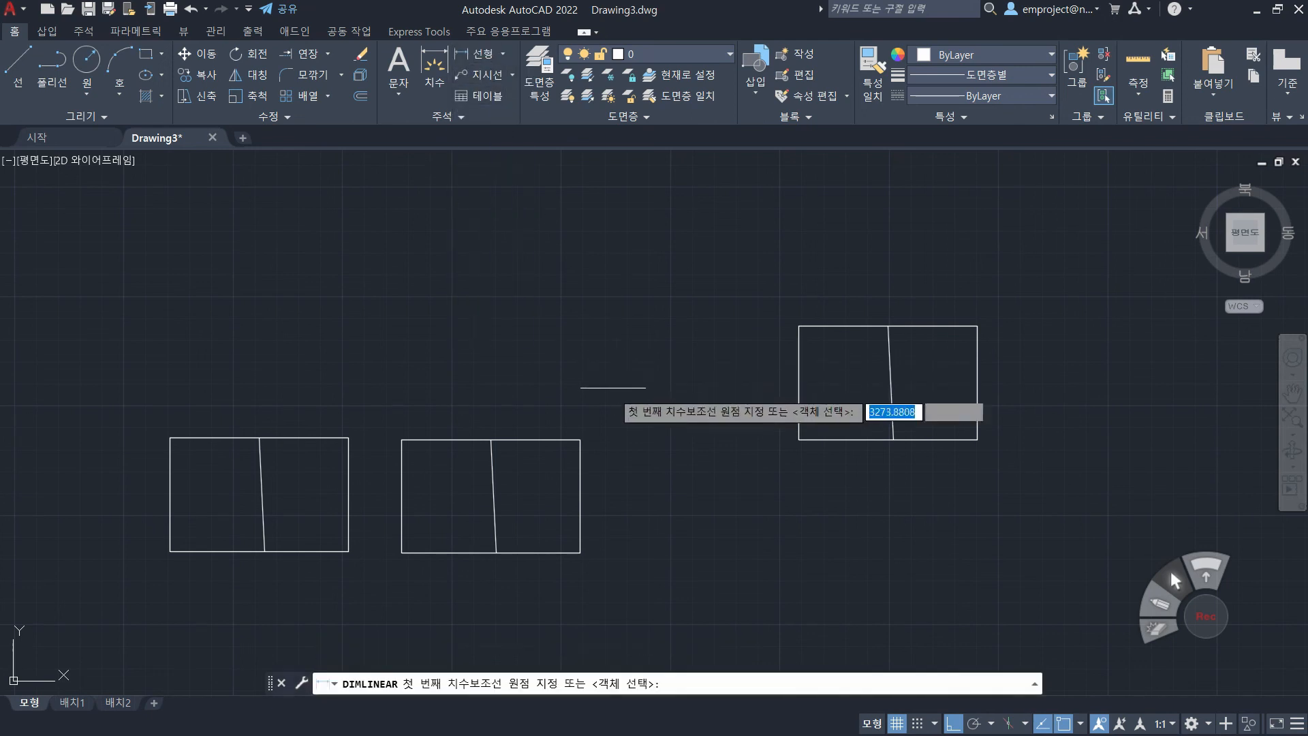
pyautogui.click(580, 440)
pyautogui.click(799, 439)
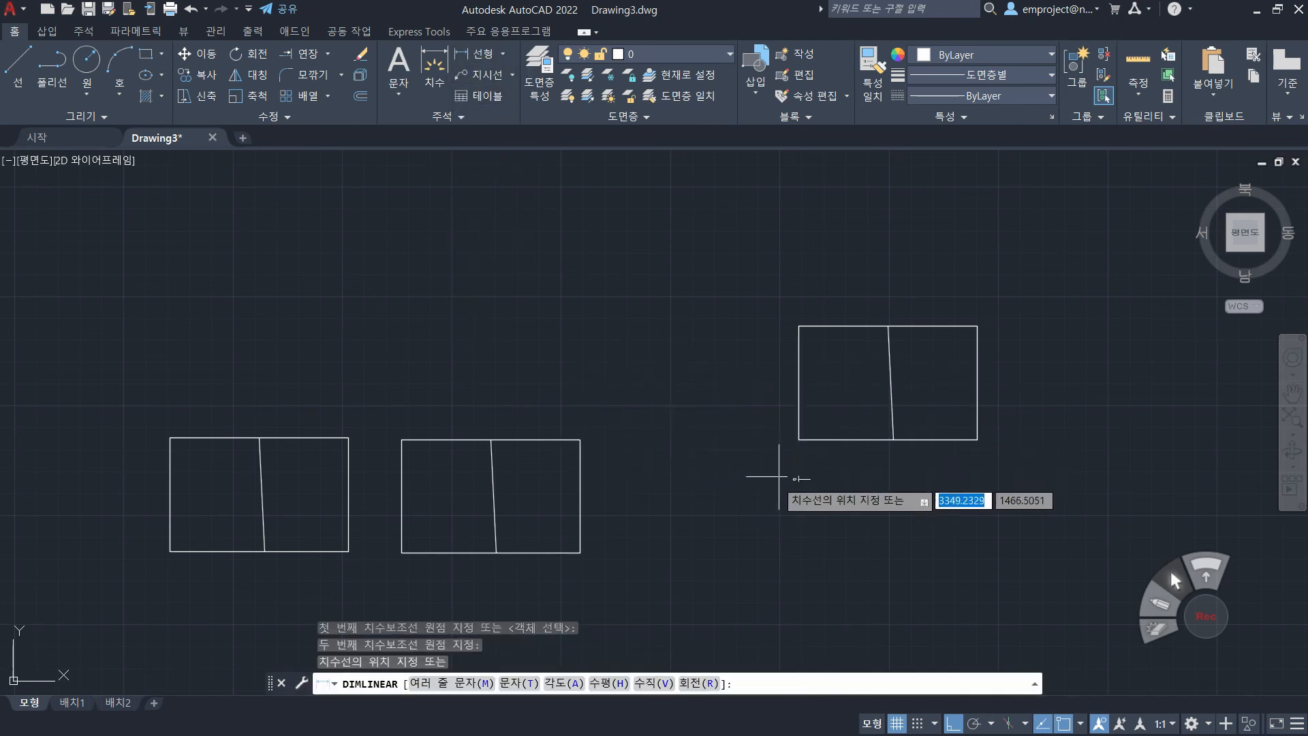
pyautogui.click(701, 483)
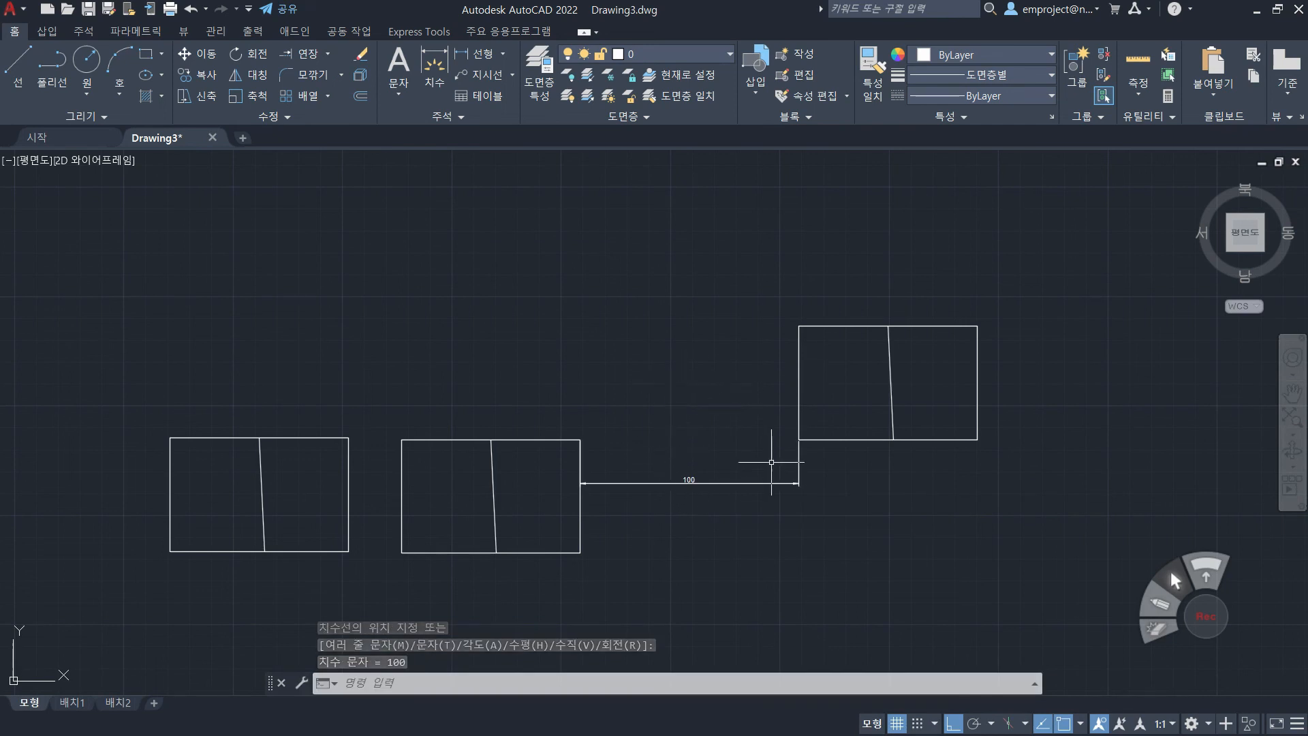
pyautogui.press('Escape')
pyautogui.press('Escape')
pyautogui.press('Escape')
pyautogui.click(1206, 616)
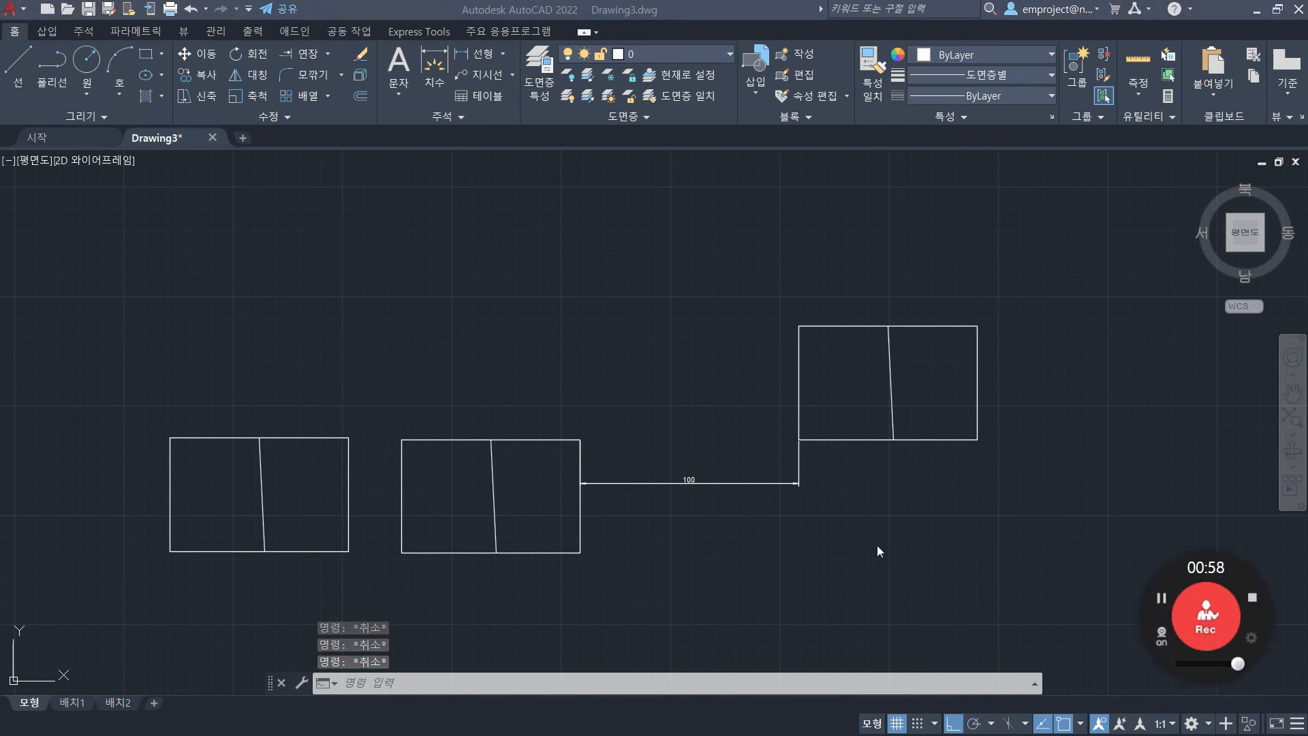
pyautogui.click(1244, 601)
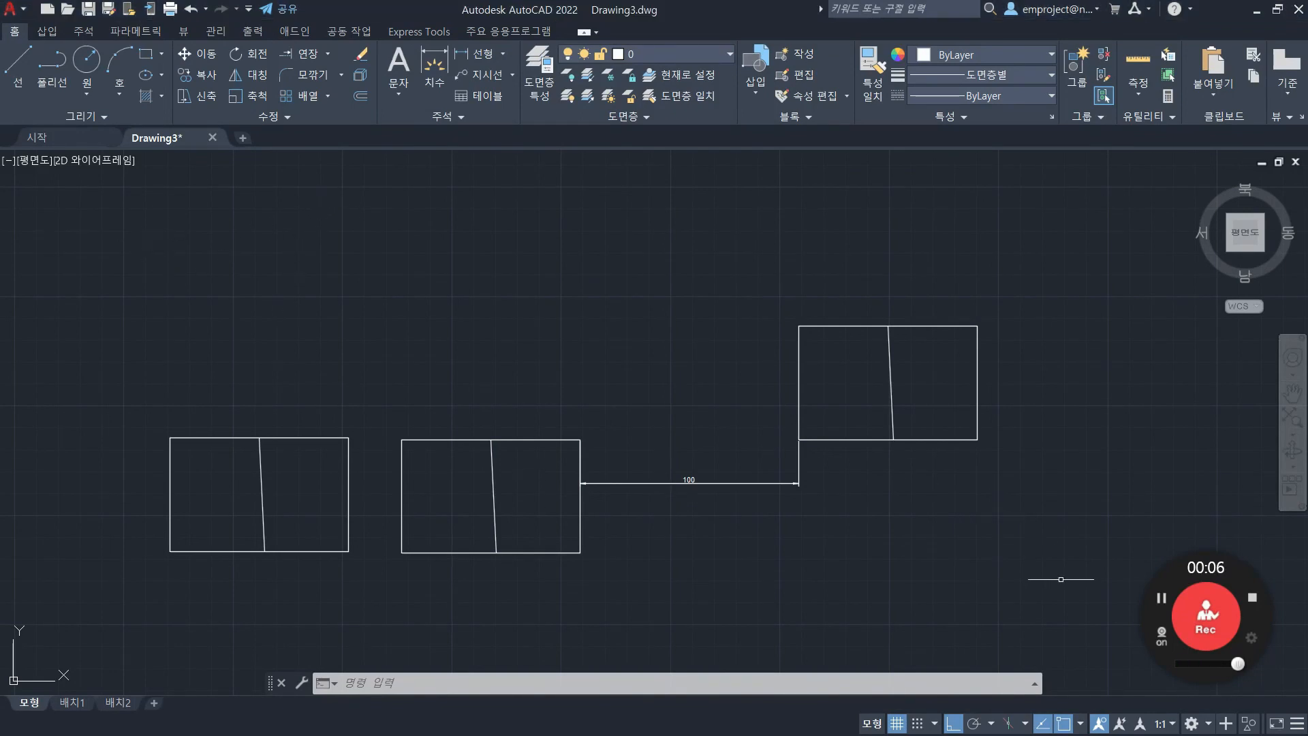
# - Erase all three rectangles with their inner lines and the linear dimension from the drawing
pyautogui.click(1059, 589)
pyautogui.click(41, 191)
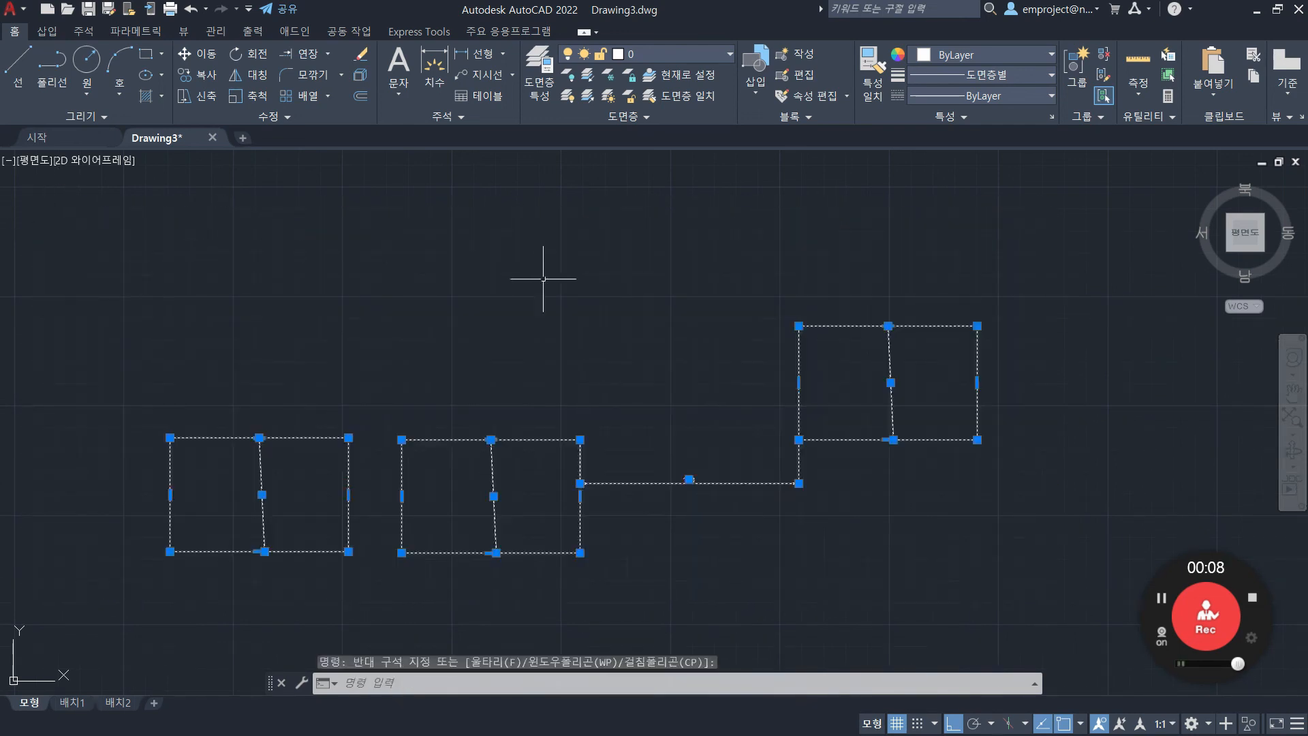
pyautogui.press('Delete')
# - Draw a rectangle by two opposite corners near the middle of the empty drawing area
pyautogui.click(145, 55)
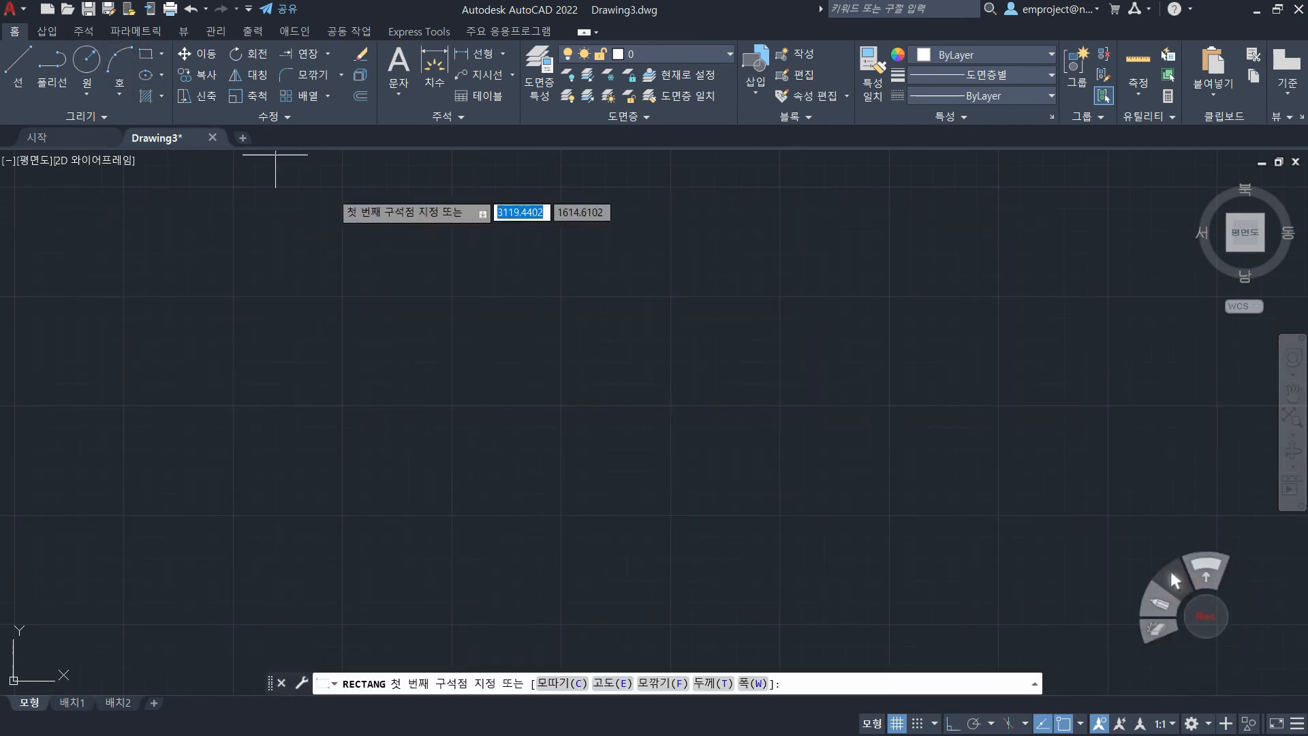
pyautogui.click(510, 320)
pyautogui.click(658, 408)
pyautogui.press('Escape')
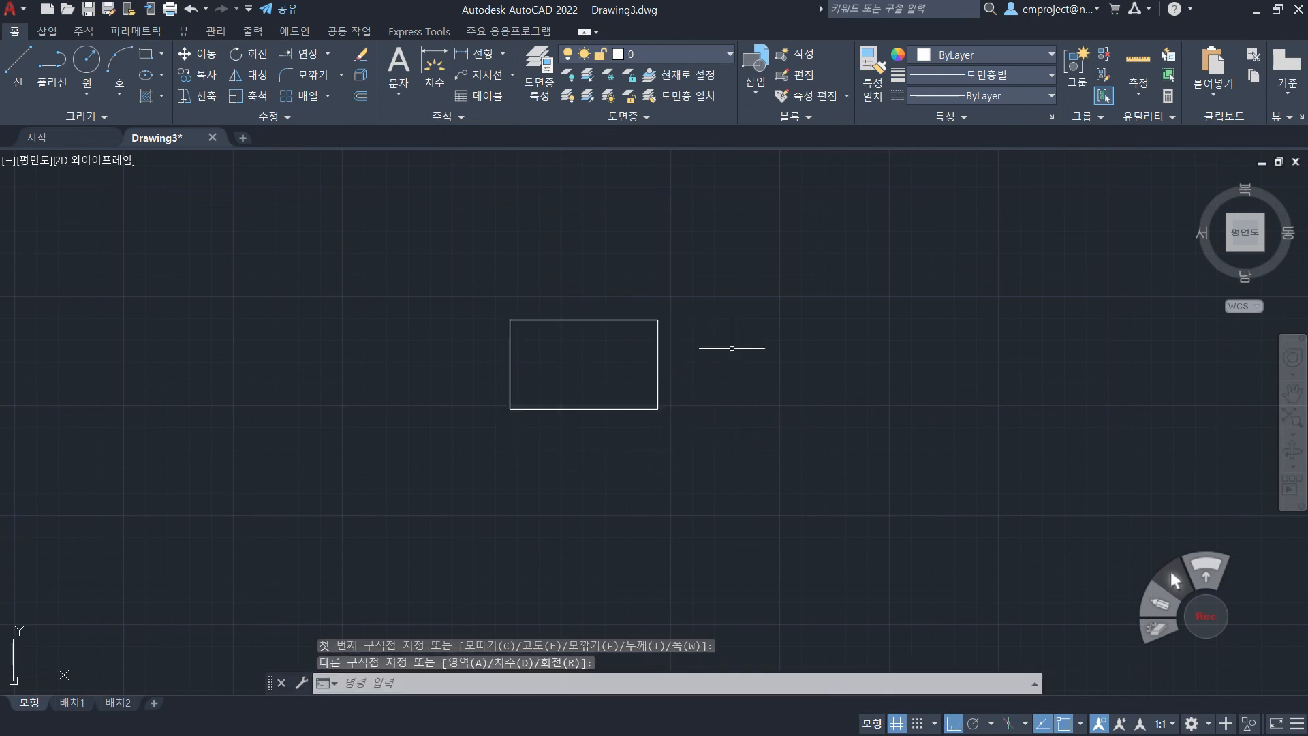
pyautogui.press('Escape')
pyautogui.press('Escape')
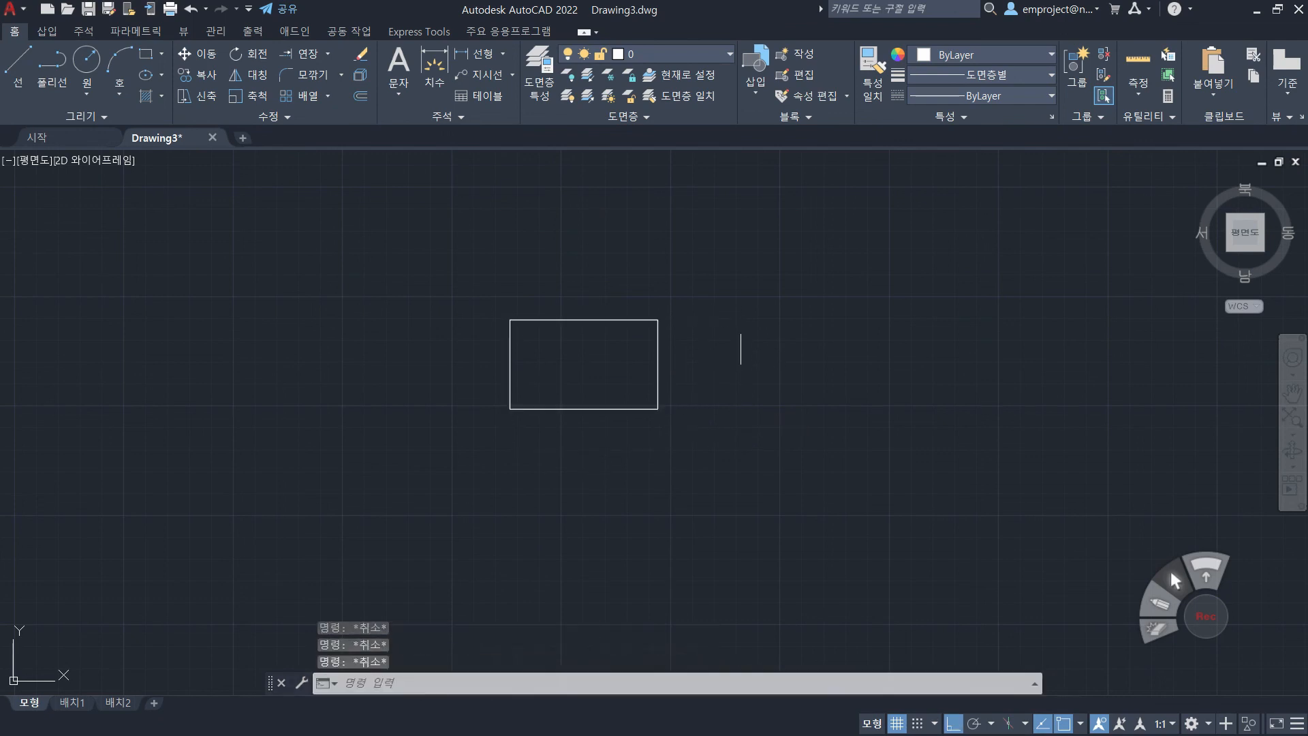
# - Offset the rectangle outward by a distance of 15
pyautogui.click(365, 102)
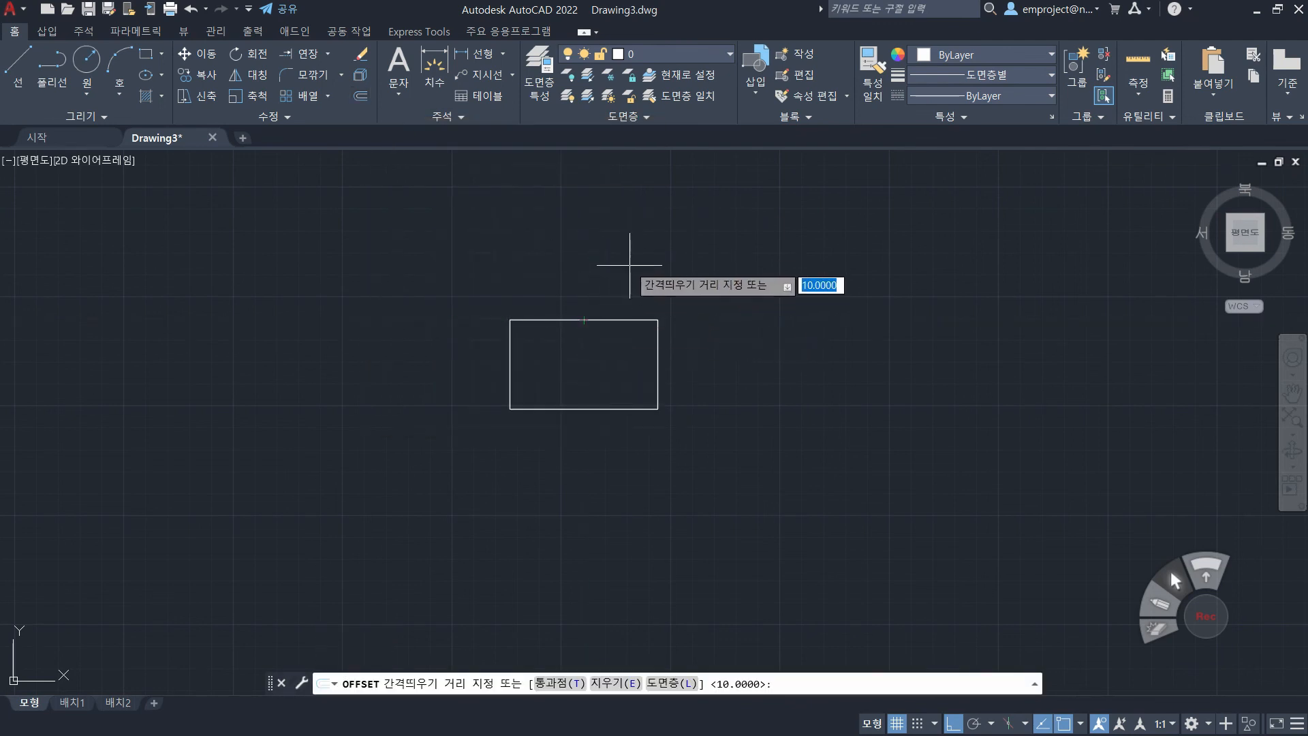
pyautogui.press('Return')
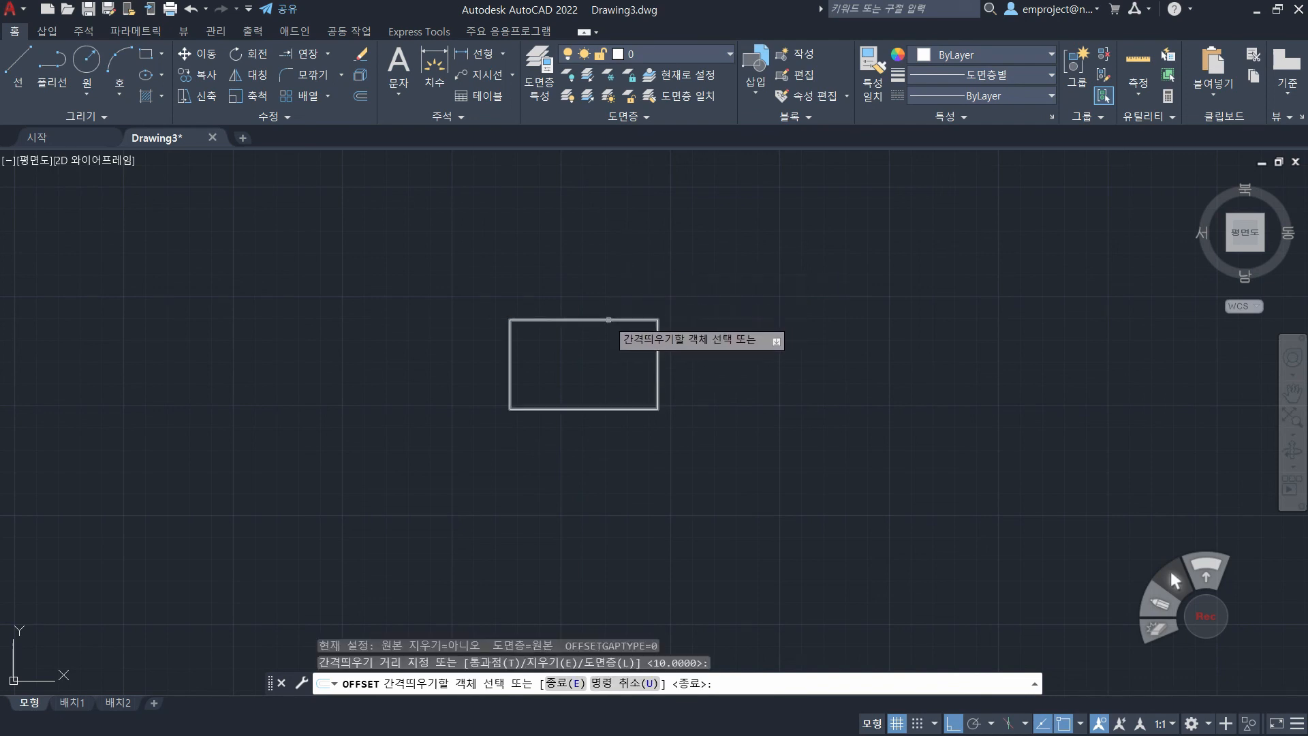
pyautogui.click(609, 320)
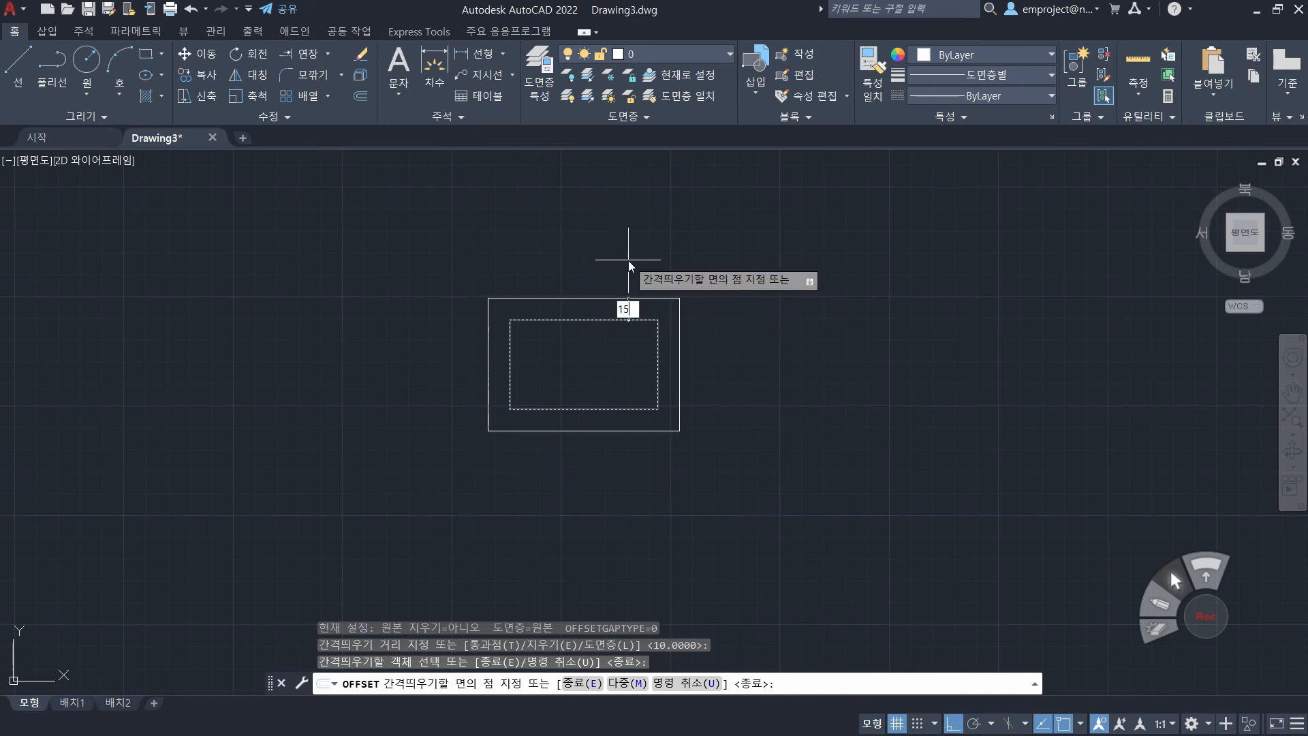
pyautogui.press('Return')
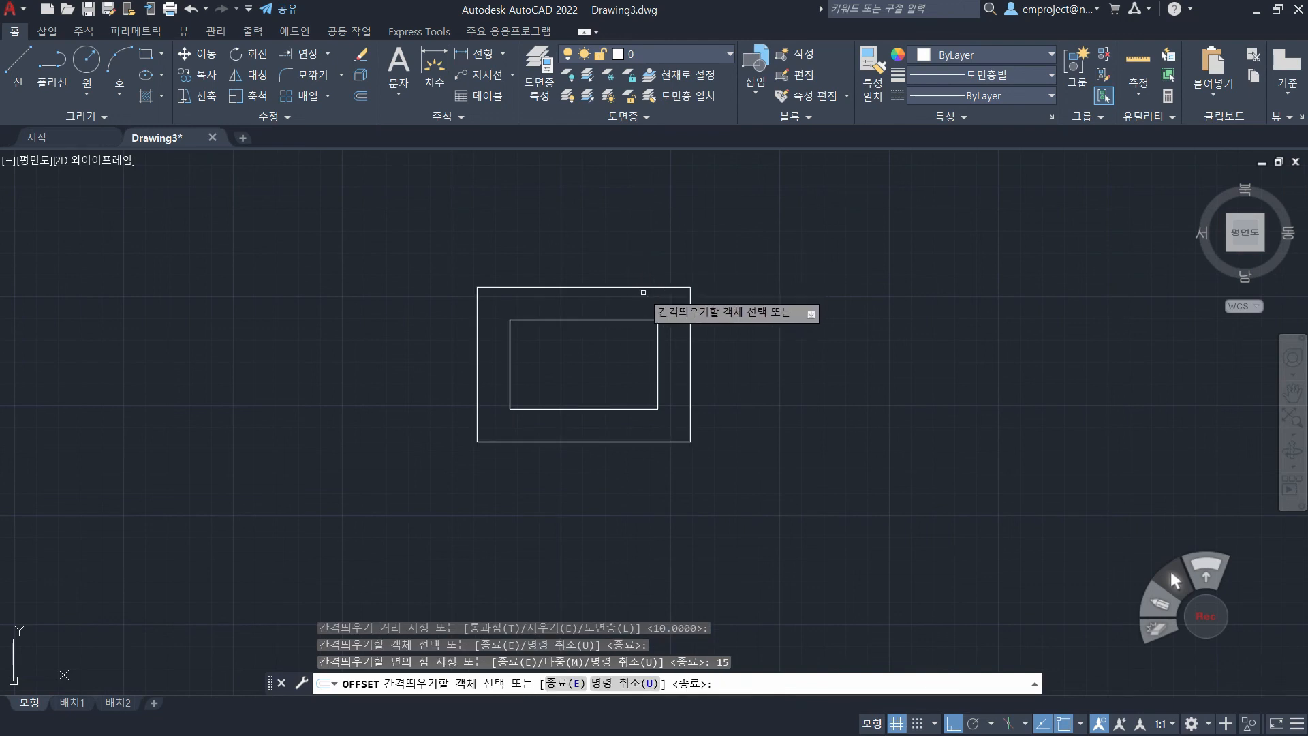
# - Offset the outer rectangle outward by a distance of 4 and end the Offset command
pyautogui.click(668, 287)
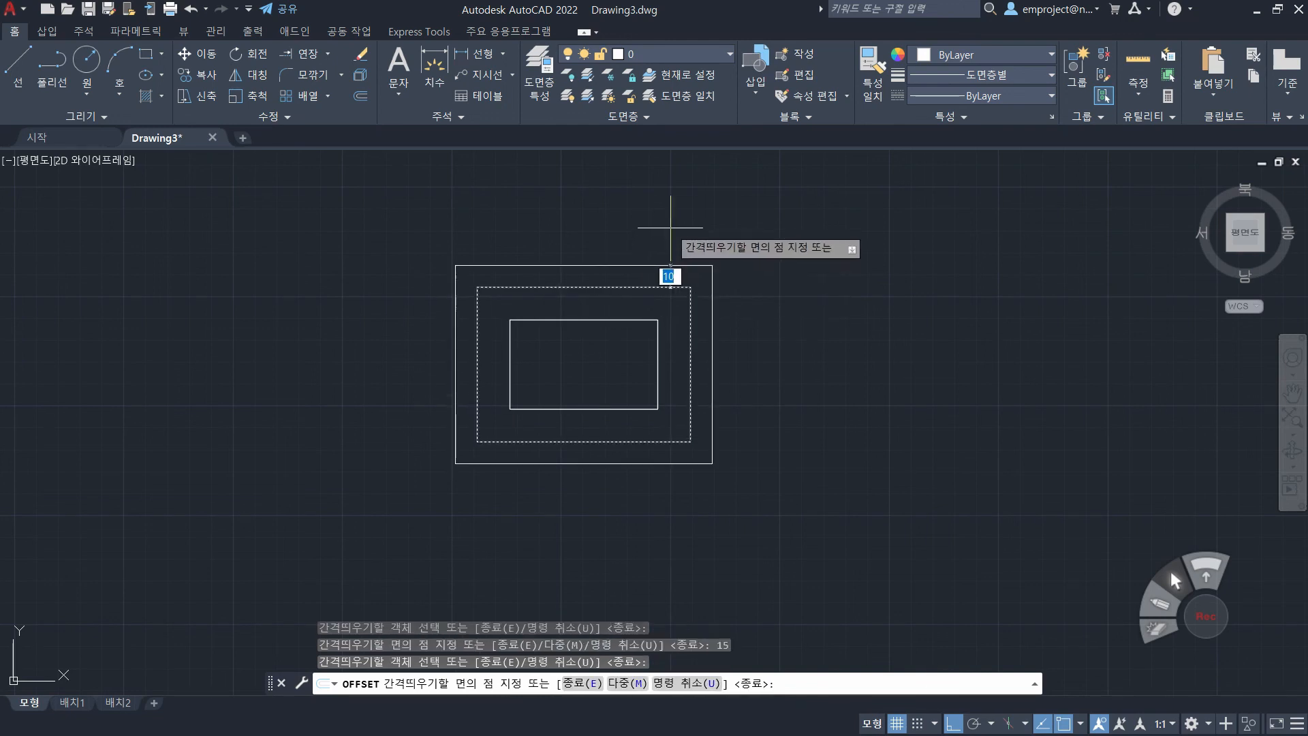
pyautogui.write('4')
pyautogui.press('Return')
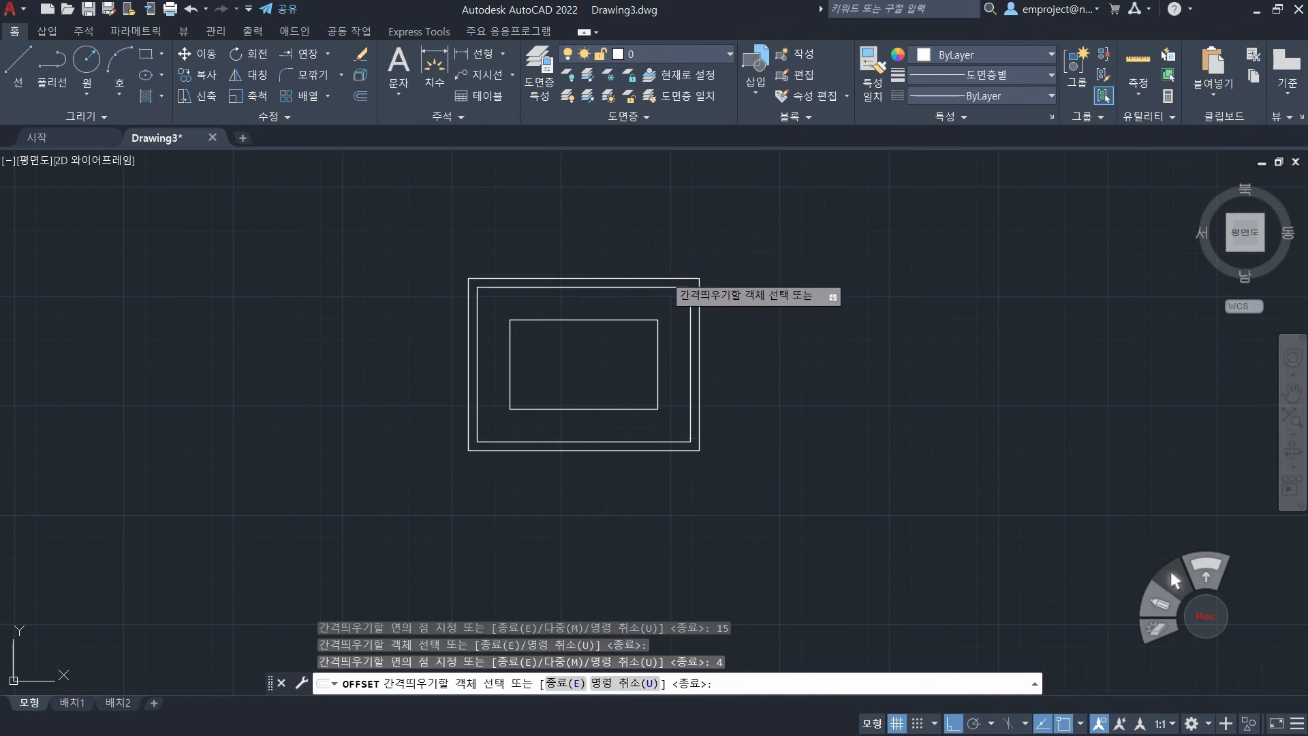
pyautogui.press('Escape')
pyautogui.press('Escape')
pyautogui.press('Escape')
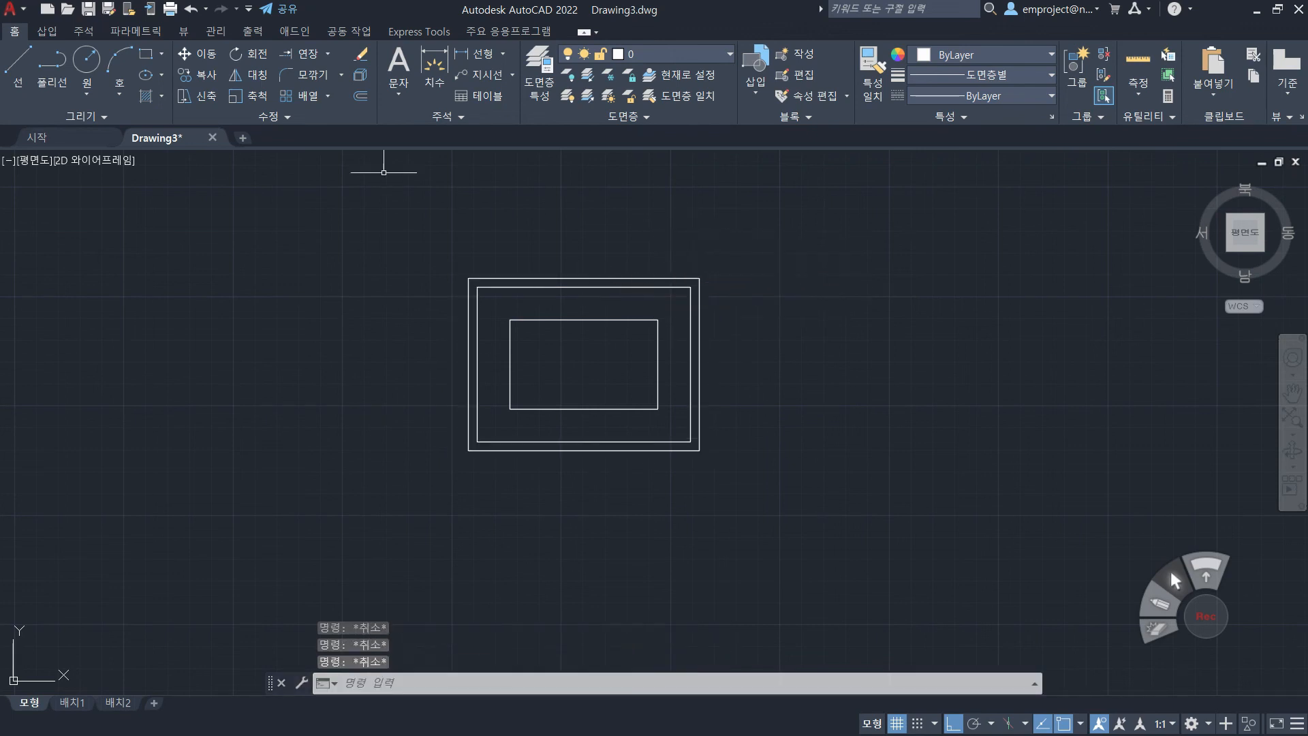
# - Draw a circle with radius 15 to the right of the nested rectangles
pyautogui.click(870, 365)
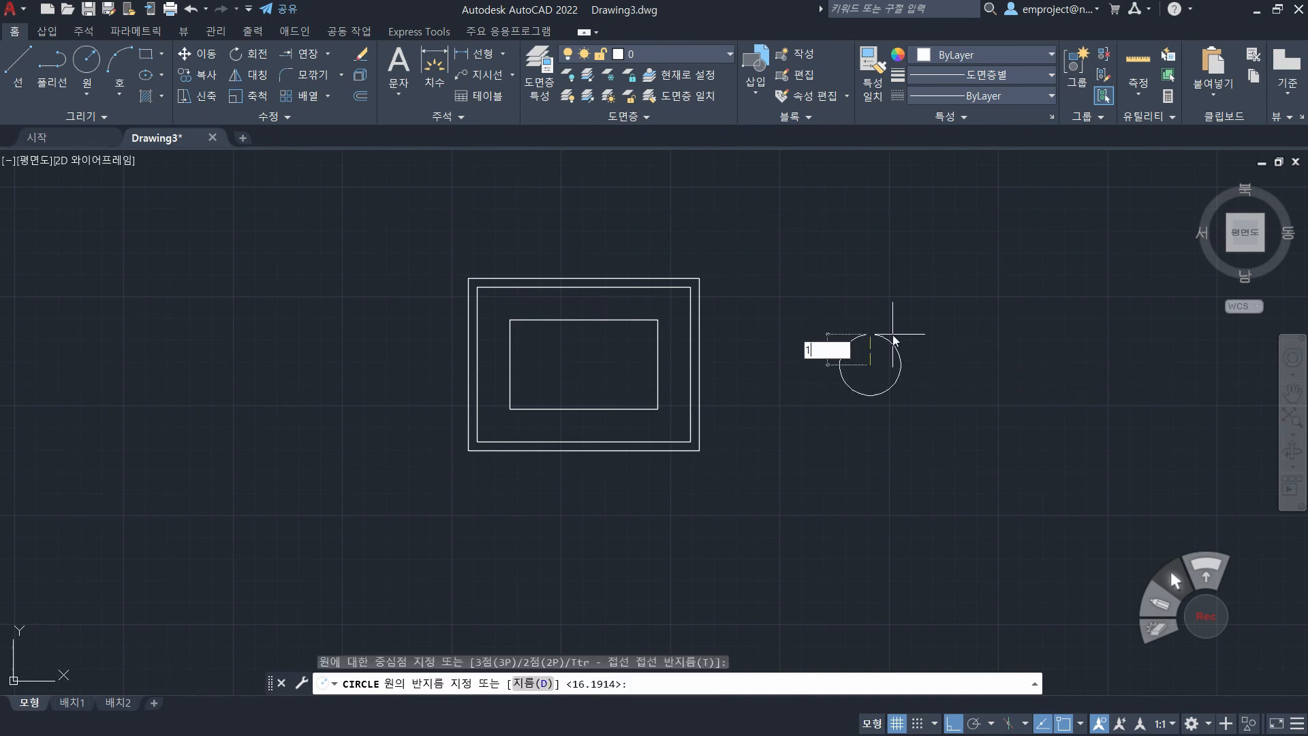
pyautogui.write('15')
pyautogui.press('Return')
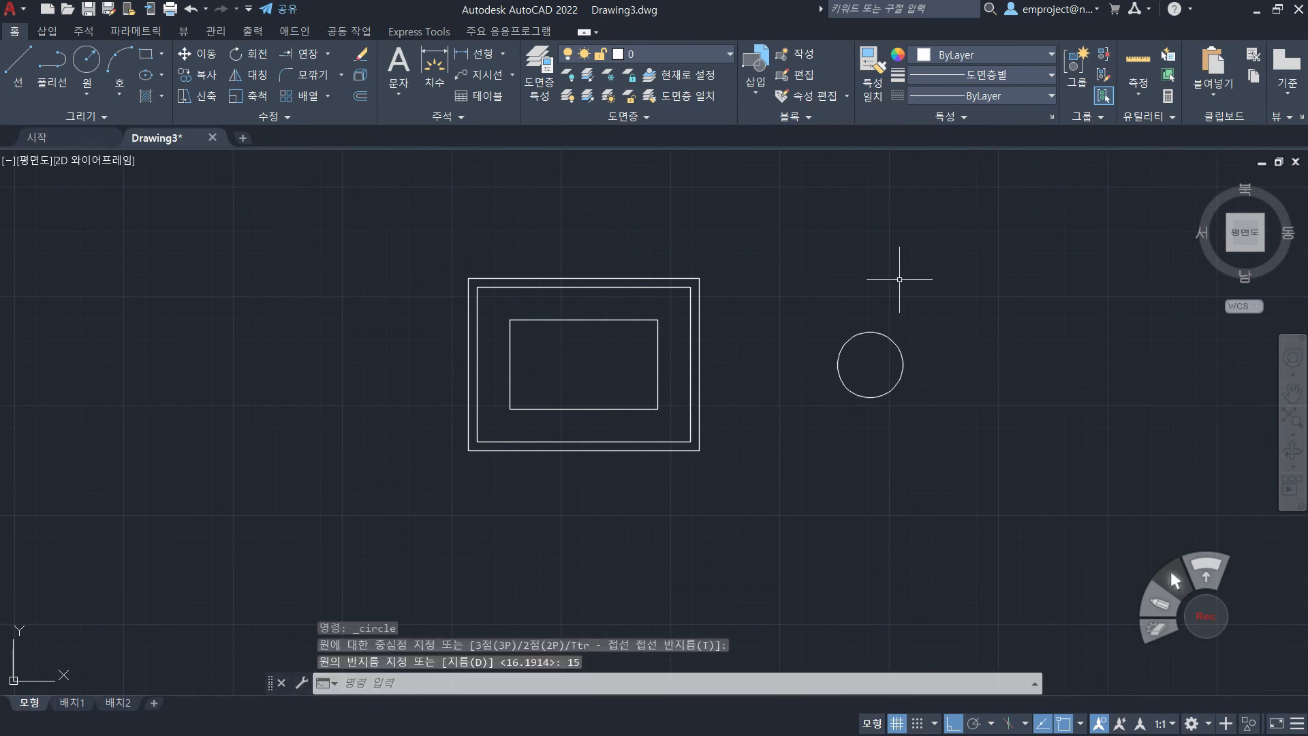
# - Offset the circle outward by 30 using the Through option
pyautogui.click(359, 100)
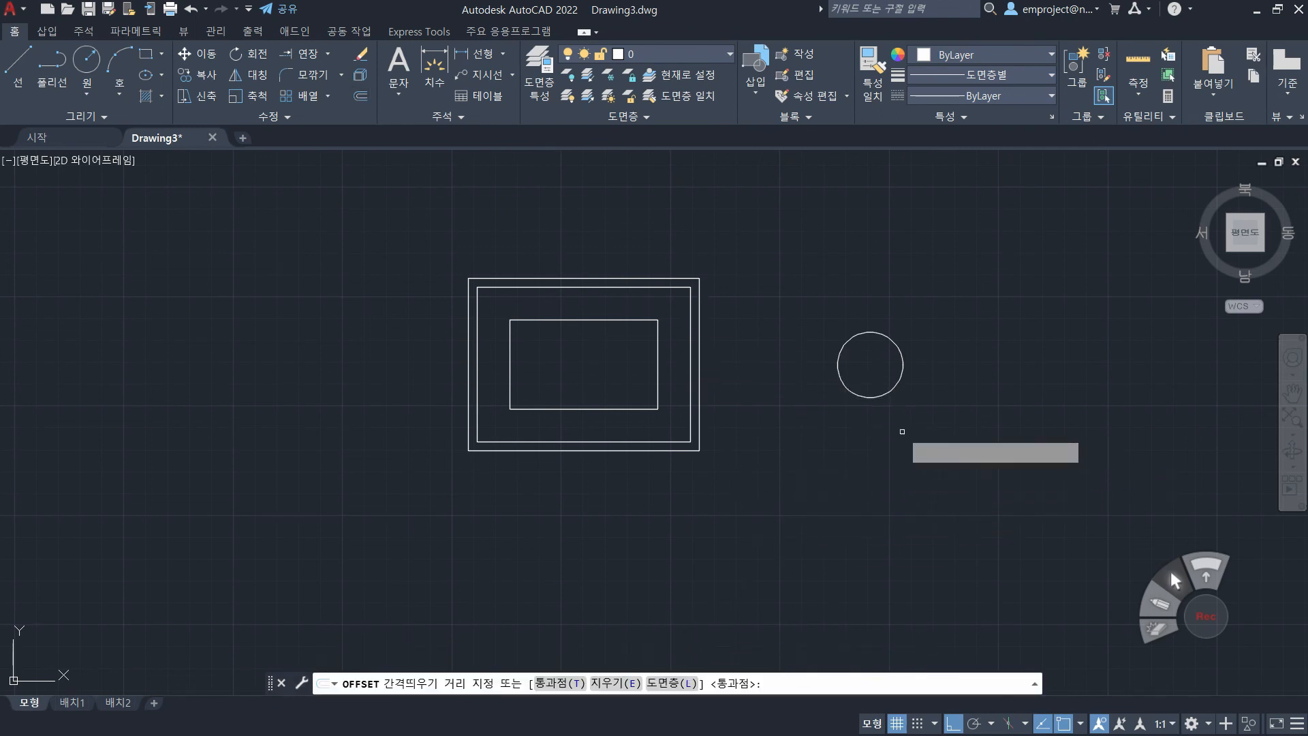
pyautogui.press('Return')
pyautogui.click(900, 347)
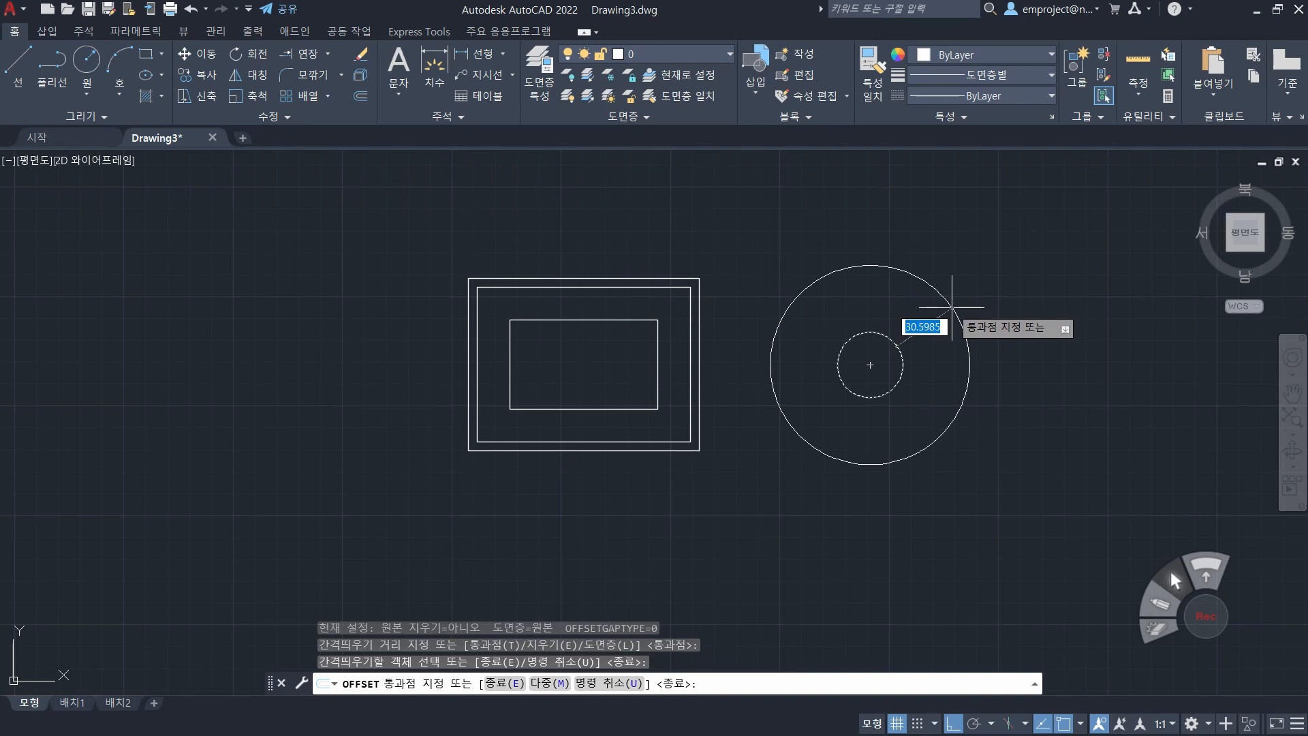
pyautogui.press('Return')
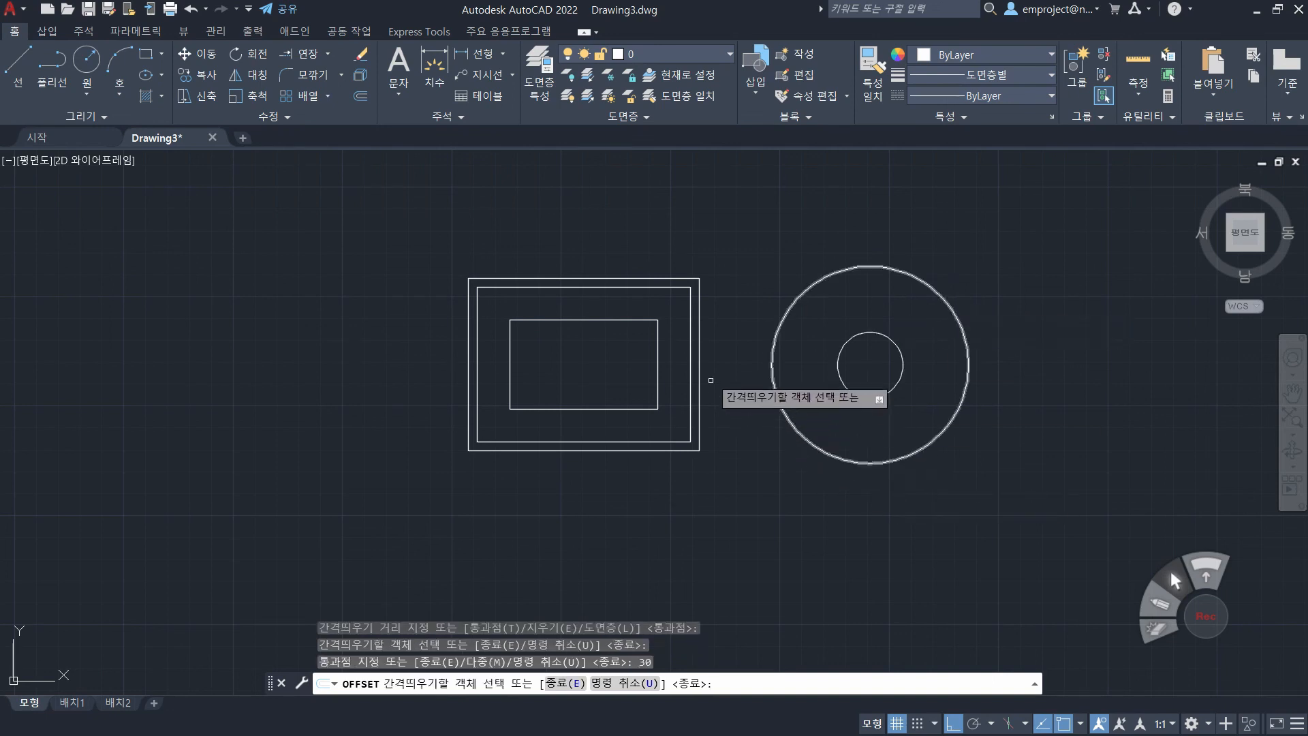